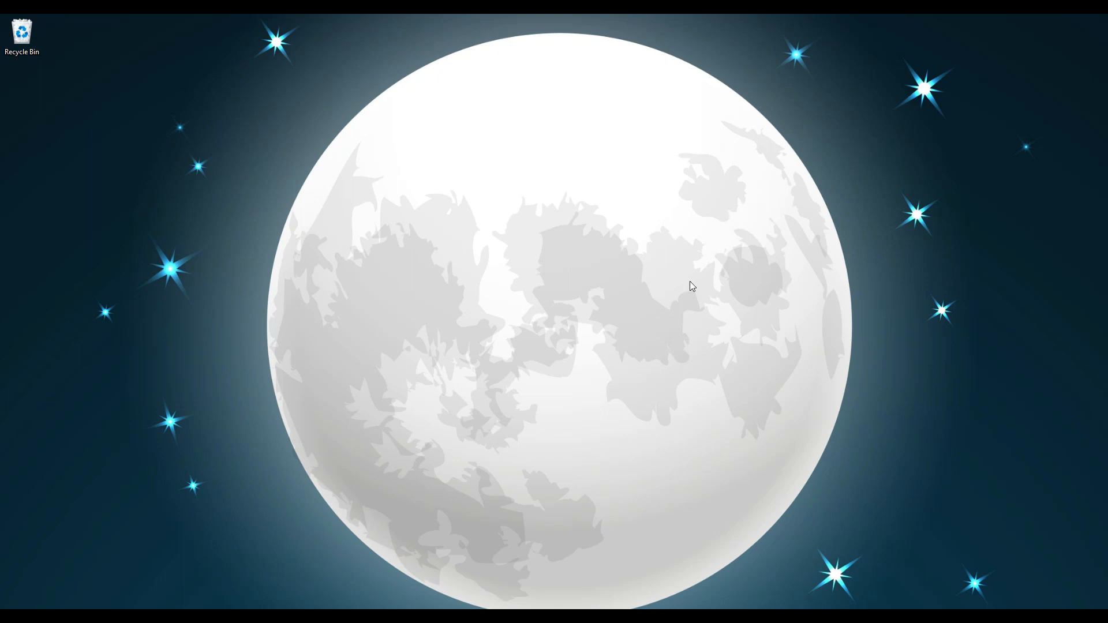
Open the Chrome browser, search Google for arcgis and go to the ArcGIS Online website
{"action": "left_click", "coordinate": [483, 616]}
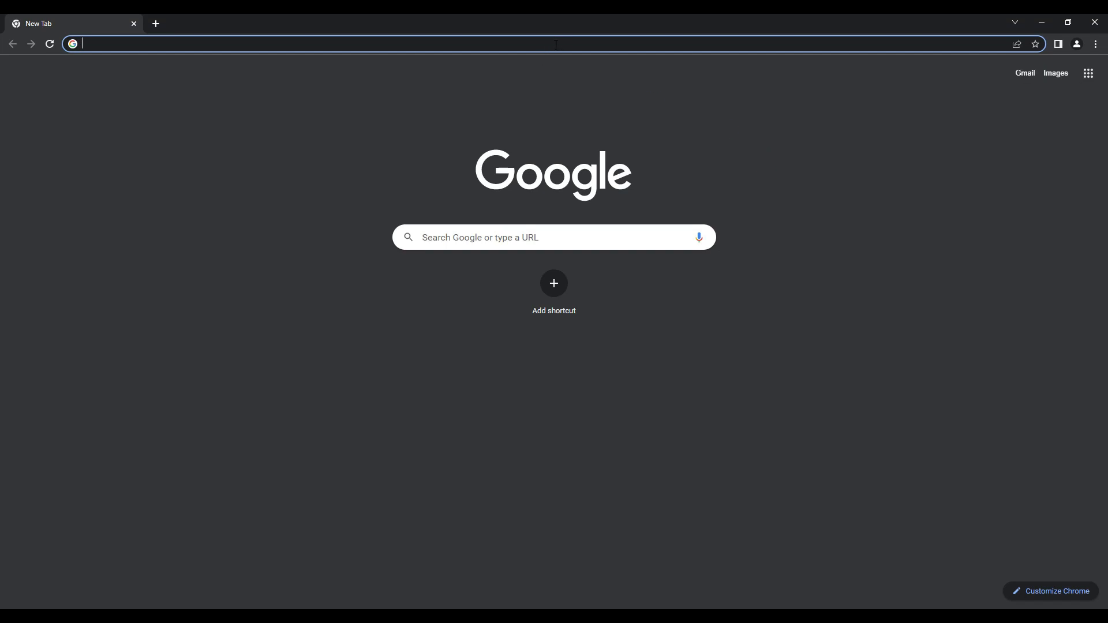
{"action": "type", "text": "arc"}
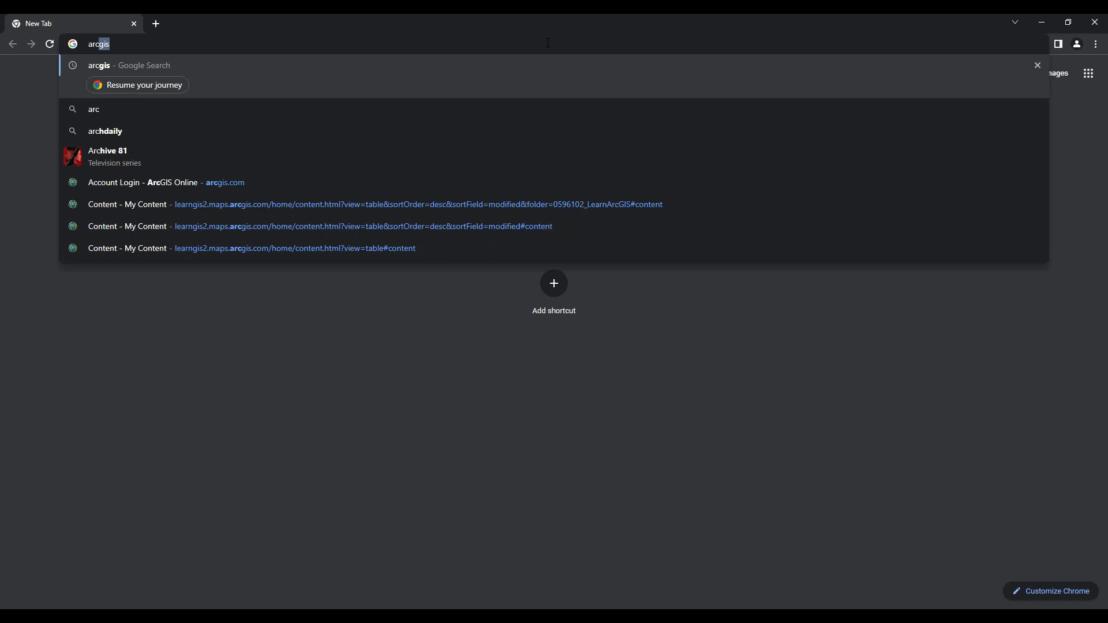
{"action": "key", "text": "Return"}
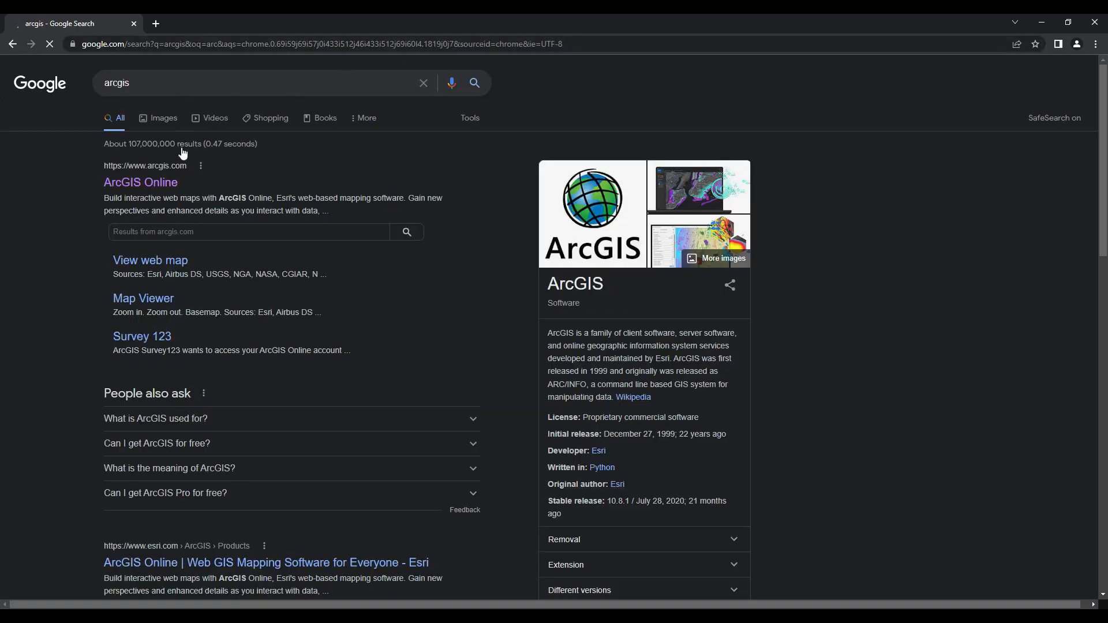
{"action": "left_click", "coordinate": [63, 180]}
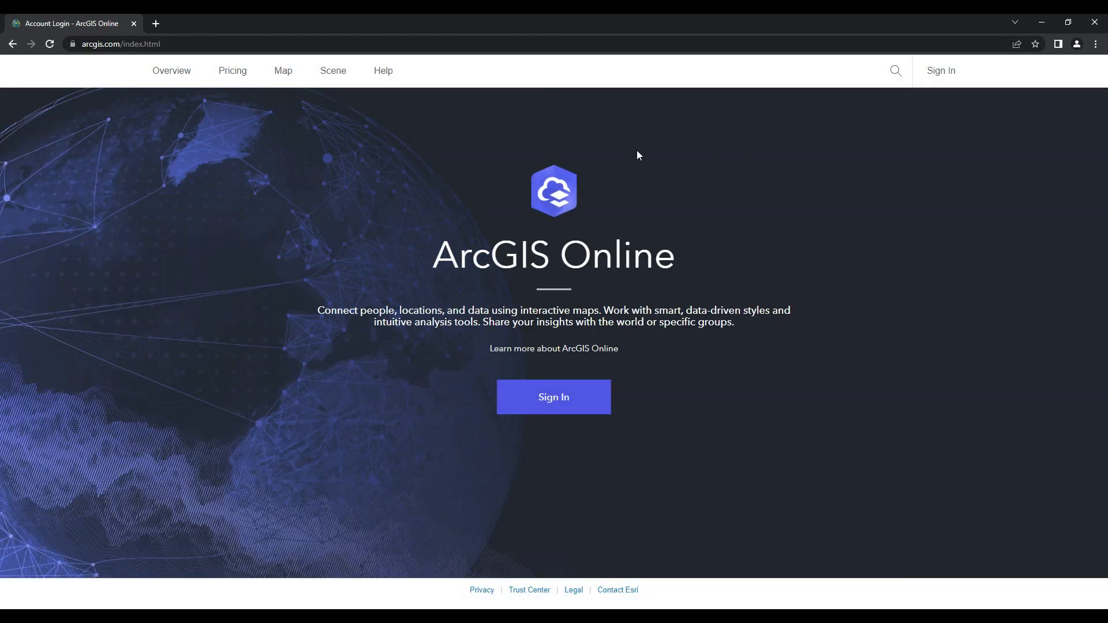
Sign in to ArcGIS Online by entering the account username and password
{"action": "left_click", "coordinate": [931, 74]}
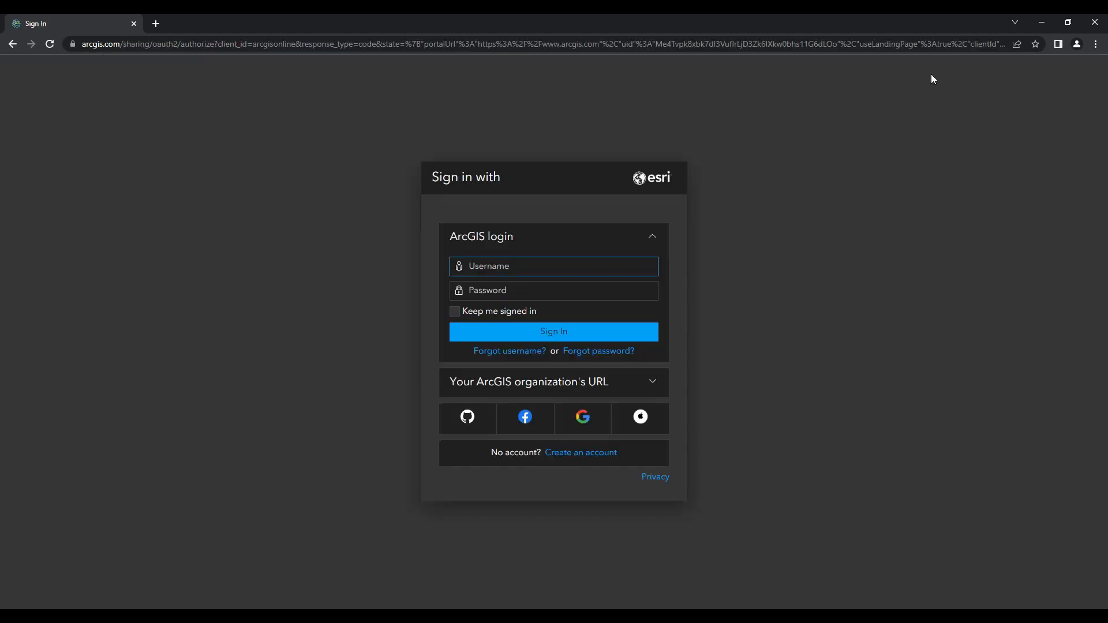
{"action": "type", "text": "0596102_LearnArcGIS"}
{"action": "left_click", "coordinate": [637, 293]}
{"action": "type", "text": "•••"}
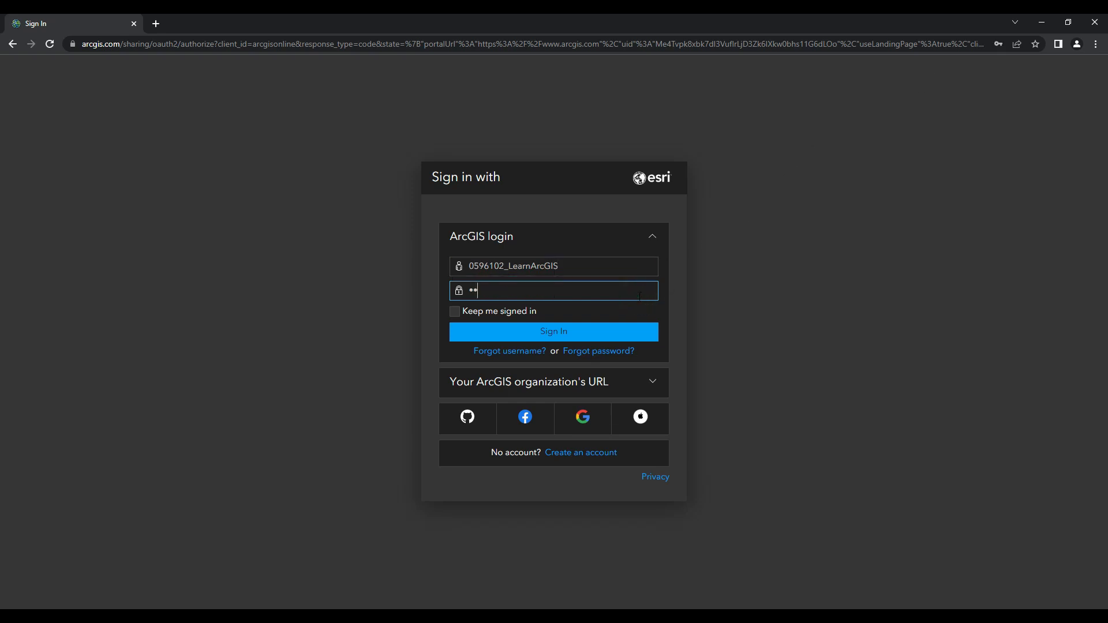
{"action": "type", "text": "•••••••"}
{"action": "key", "text": "Return"}
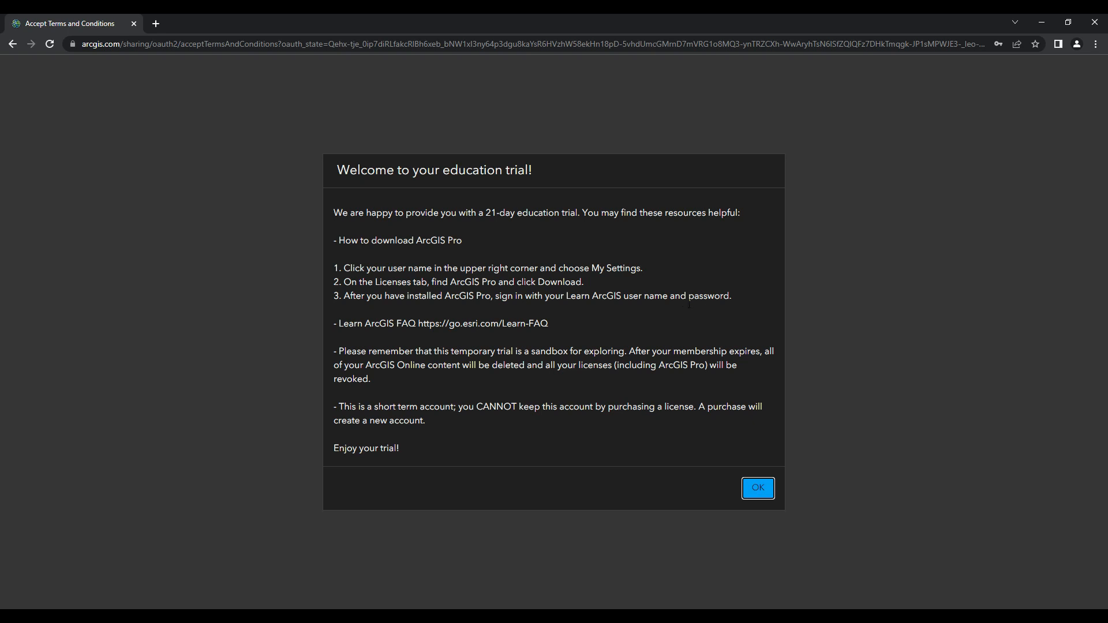
Read the education trial welcome notice, including its trial period, and accept it to enter the organization's home page
{"action": "left_click", "coordinate": [638, 299]}
{"action": "left_click_drag", "start_coordinate": [485, 213], "coordinate": [578, 214]}
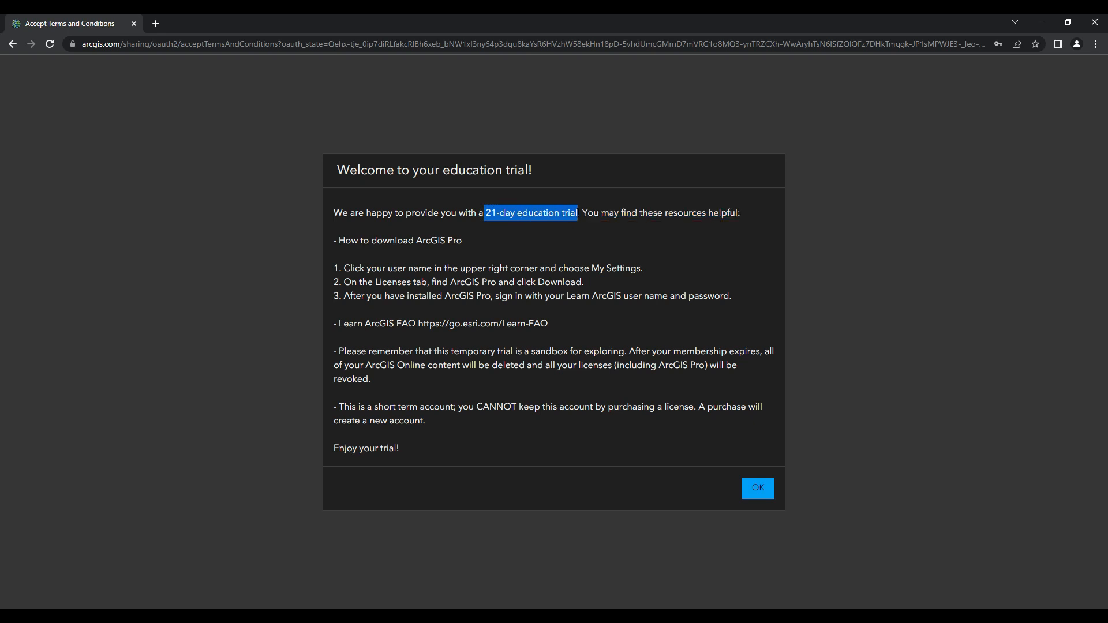
{"action": "left_click", "coordinate": [577, 214]}
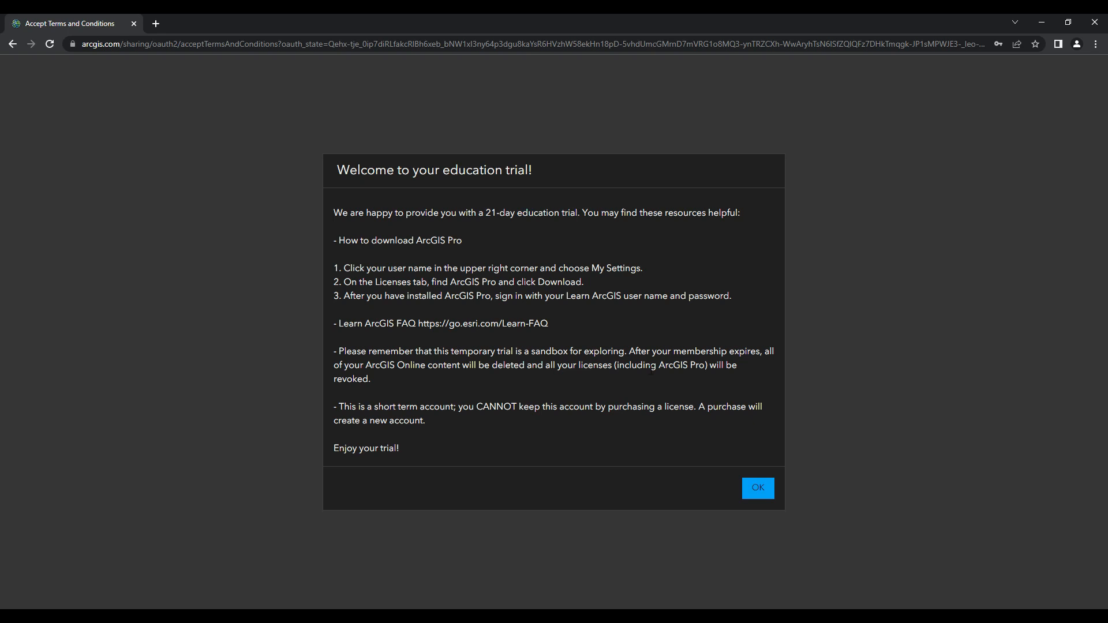
{"action": "left_click", "coordinate": [755, 489]}
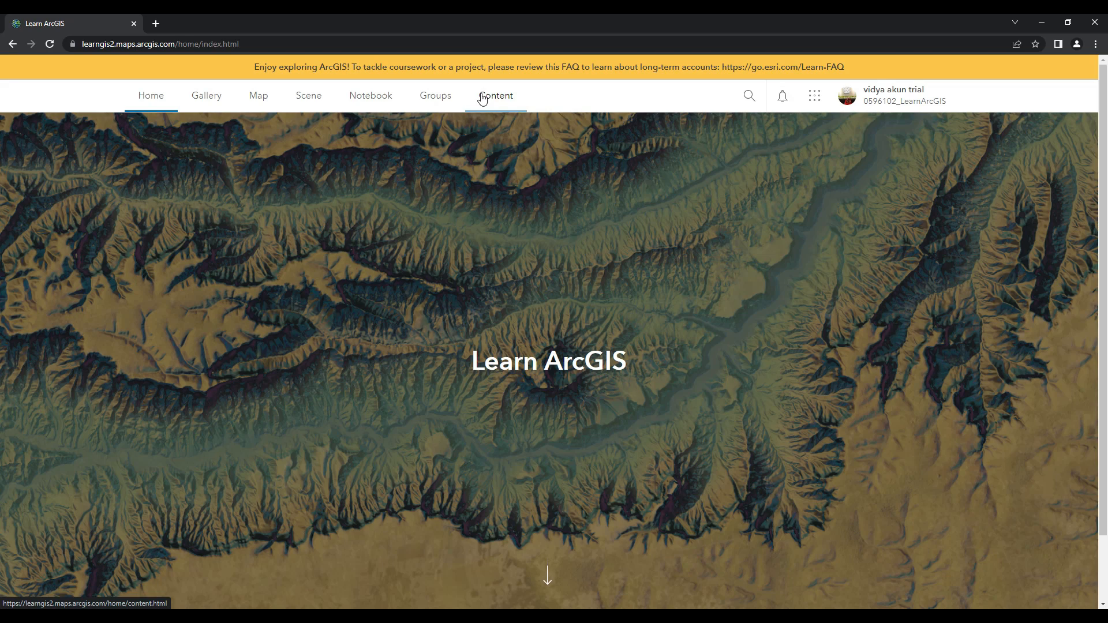
Start a new feature layer item in My Content using the Create a blank layer option
{"action": "left_click", "coordinate": [482, 97]}
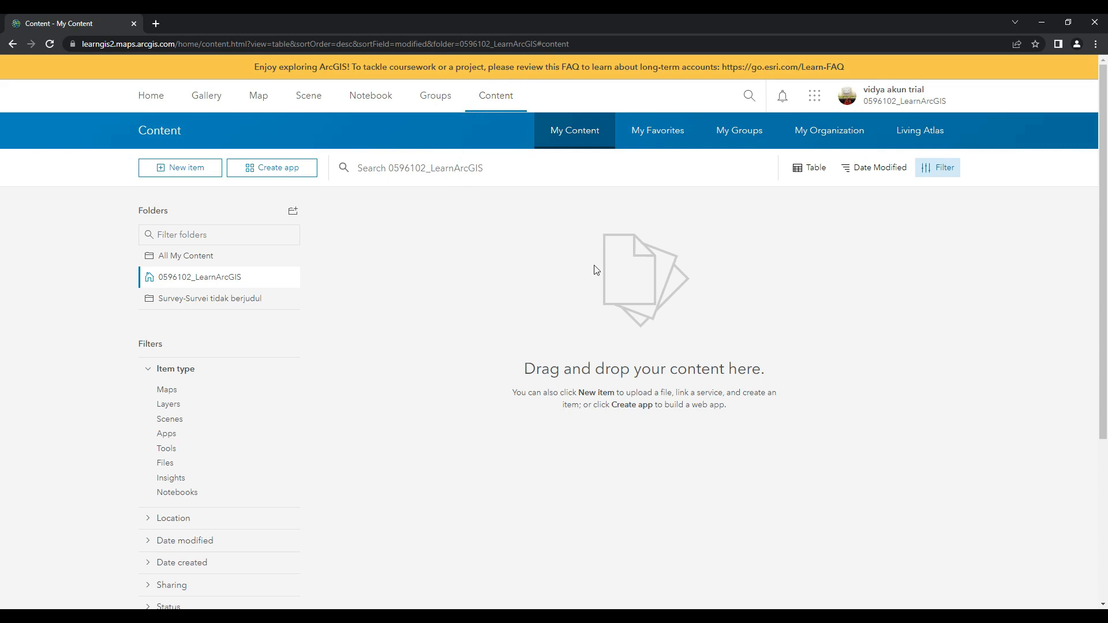
{"action": "left_click", "coordinate": [185, 167]}
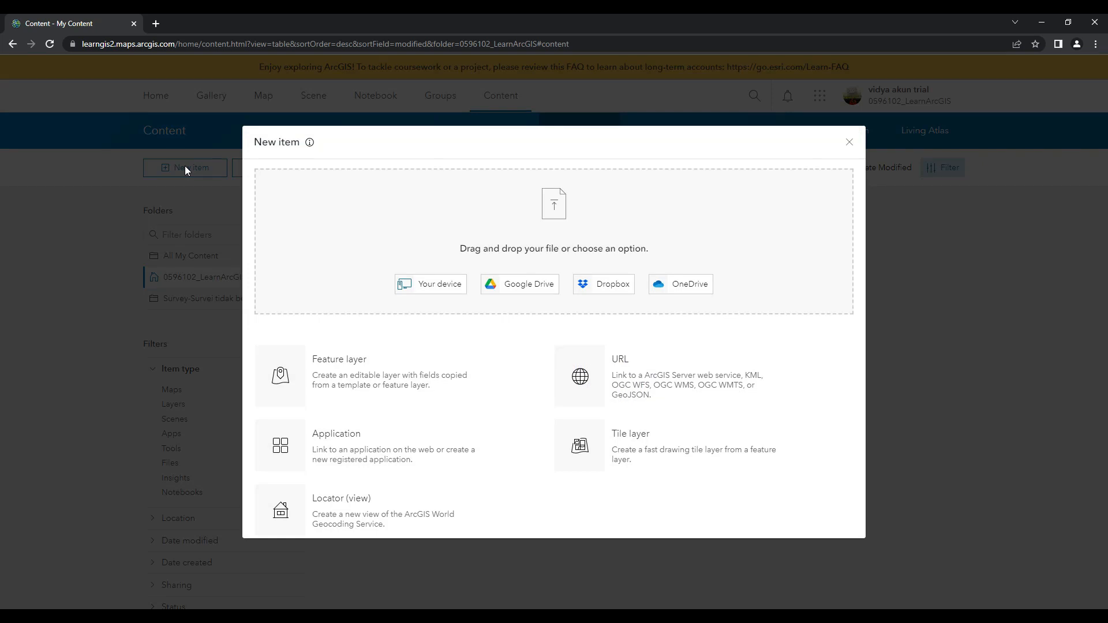
{"action": "left_click", "coordinate": [374, 372]}
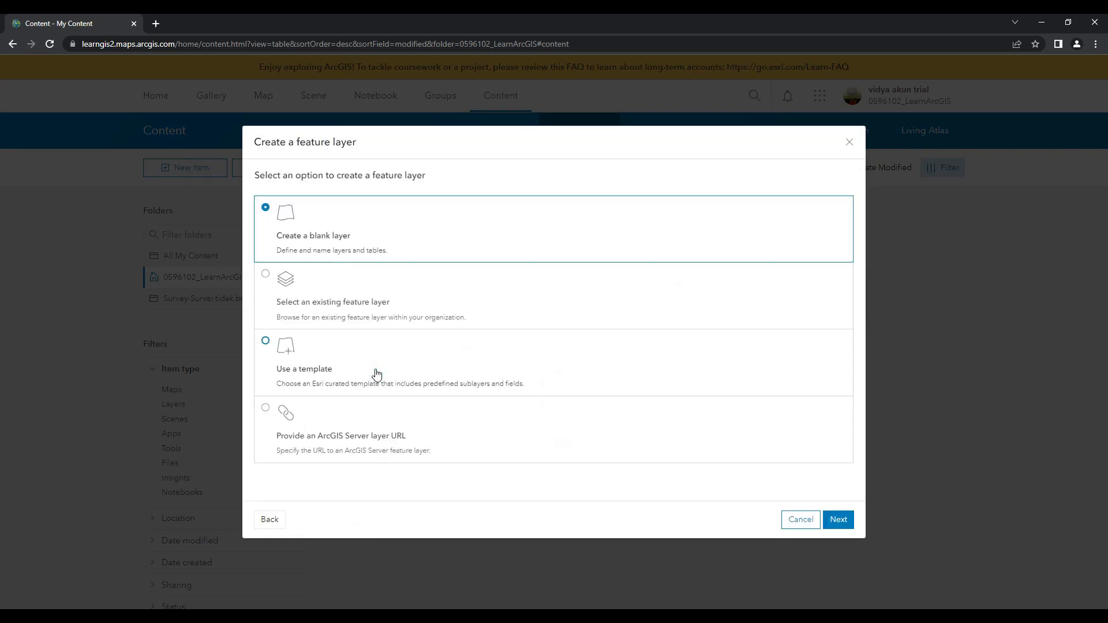
{"action": "left_click", "coordinate": [417, 233]}
{"action": "left_click", "coordinate": [424, 233]}
{"action": "left_click", "coordinate": [838, 521]}
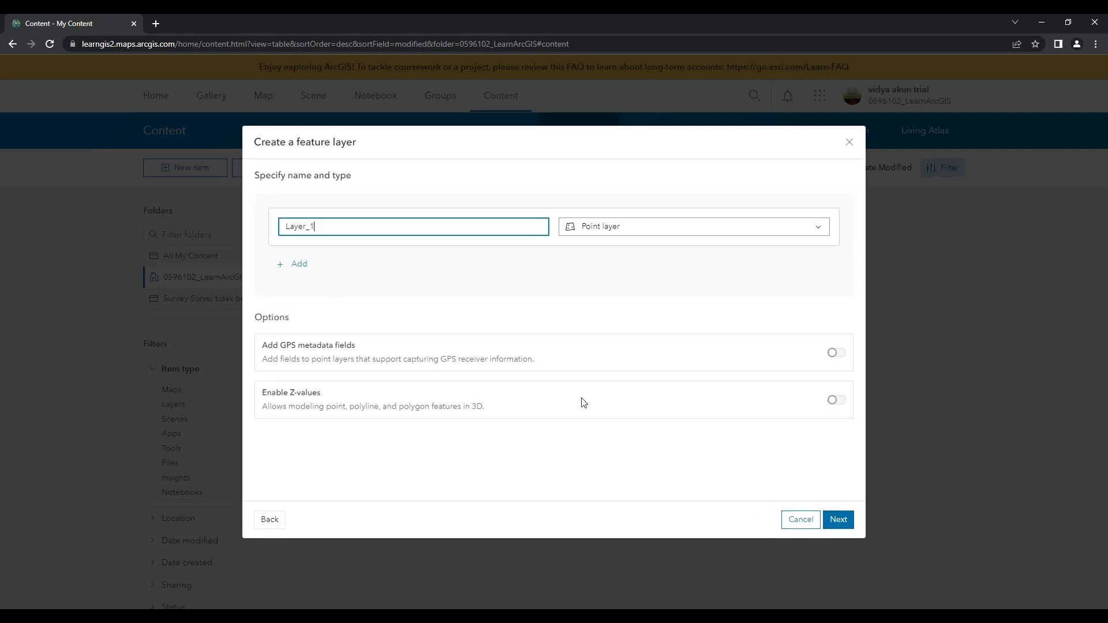
Define five point layers named Bangunan, Fasum, Fasos, Jalan and Jembatan for the feature layer
{"action": "left_click_drag", "start_coordinate": [425, 225], "coordinate": [274, 232]}
{"action": "type", "text": "Bangunan"}
{"action": "left_click", "coordinate": [821, 228]}
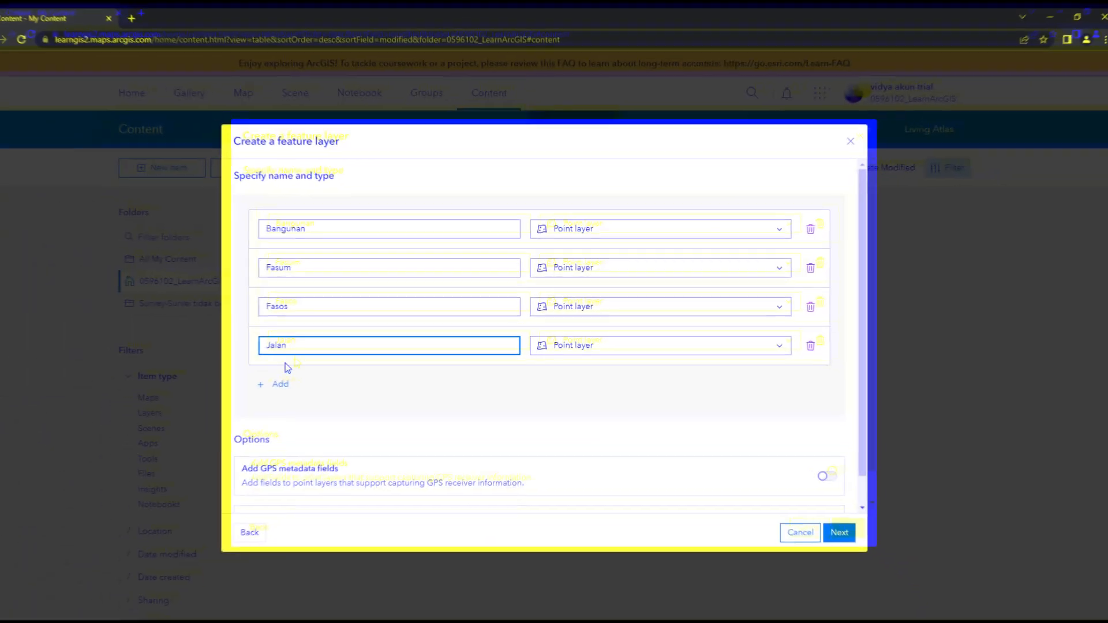
{"action": "left_click", "coordinate": [299, 378]}
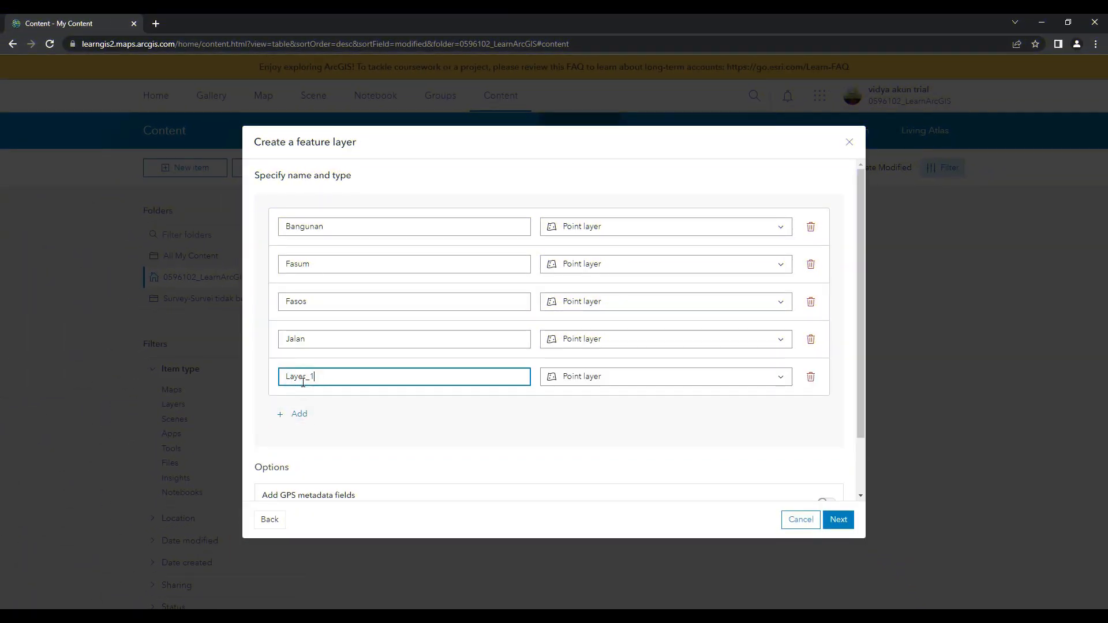
{"action": "double_click", "coordinate": [303, 382]}
{"action": "type", "text": "Jembatan"}
{"action": "left_click", "coordinate": [837, 519]}
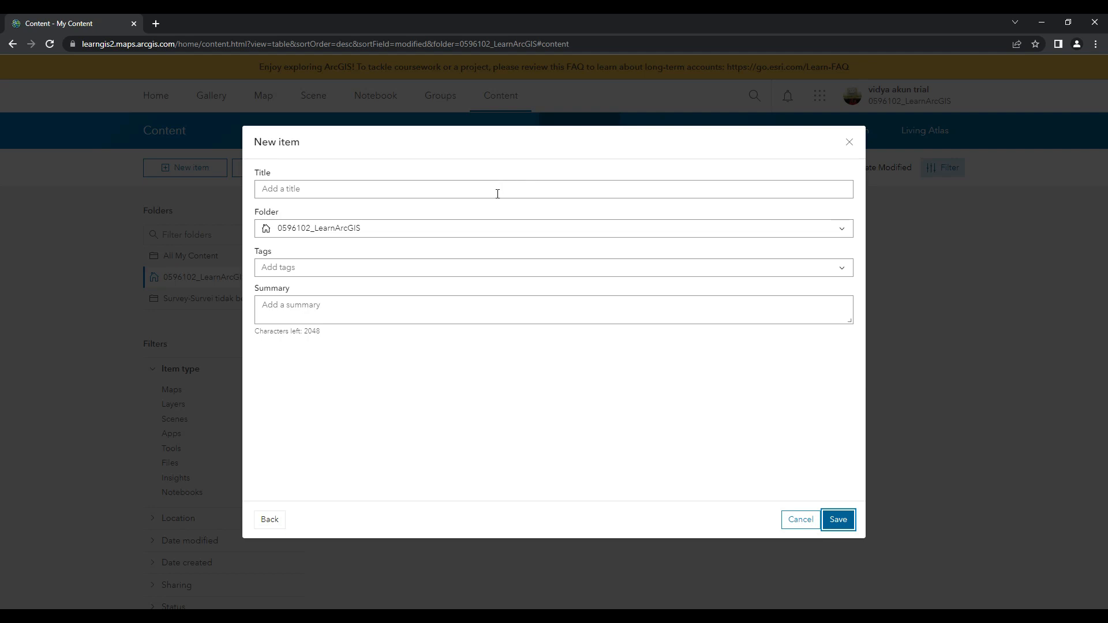
Save the item with the title Feature Tanpa Domain, the tag survey and the summary "summary bebas"
{"action": "left_click", "coordinate": [496, 190]}
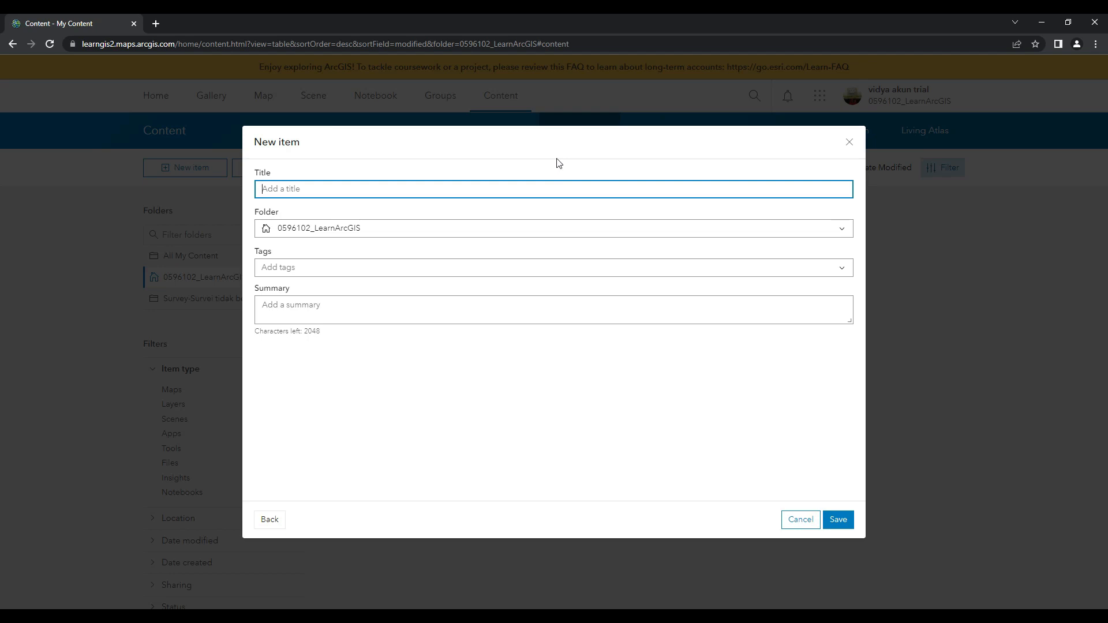
{"action": "left_click", "coordinate": [473, 191]}
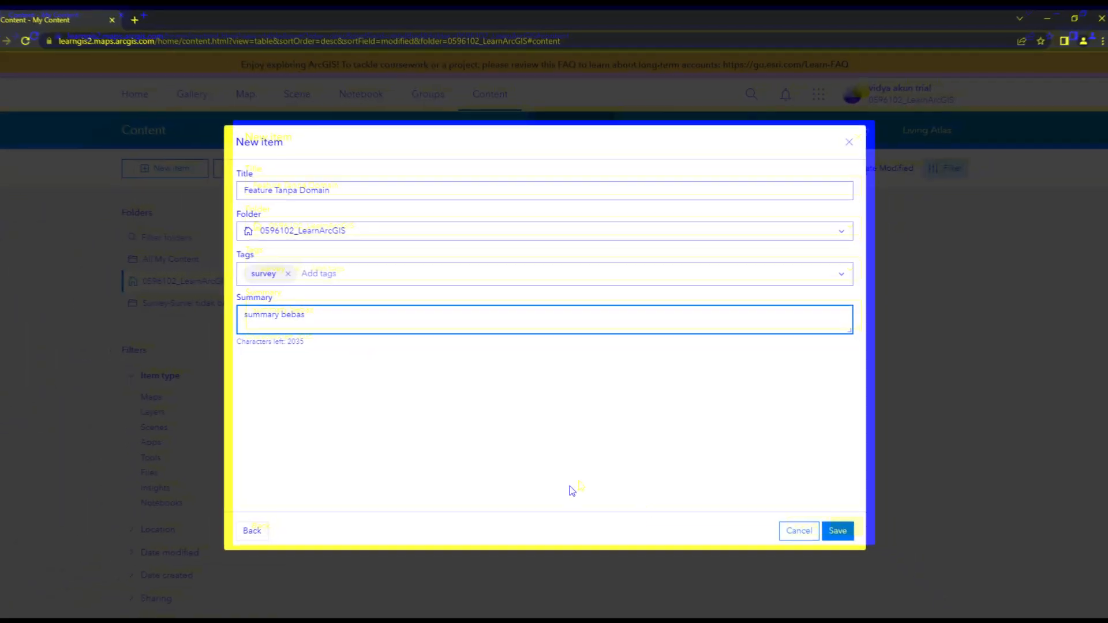
{"action": "left_click", "coordinate": [837, 519]}
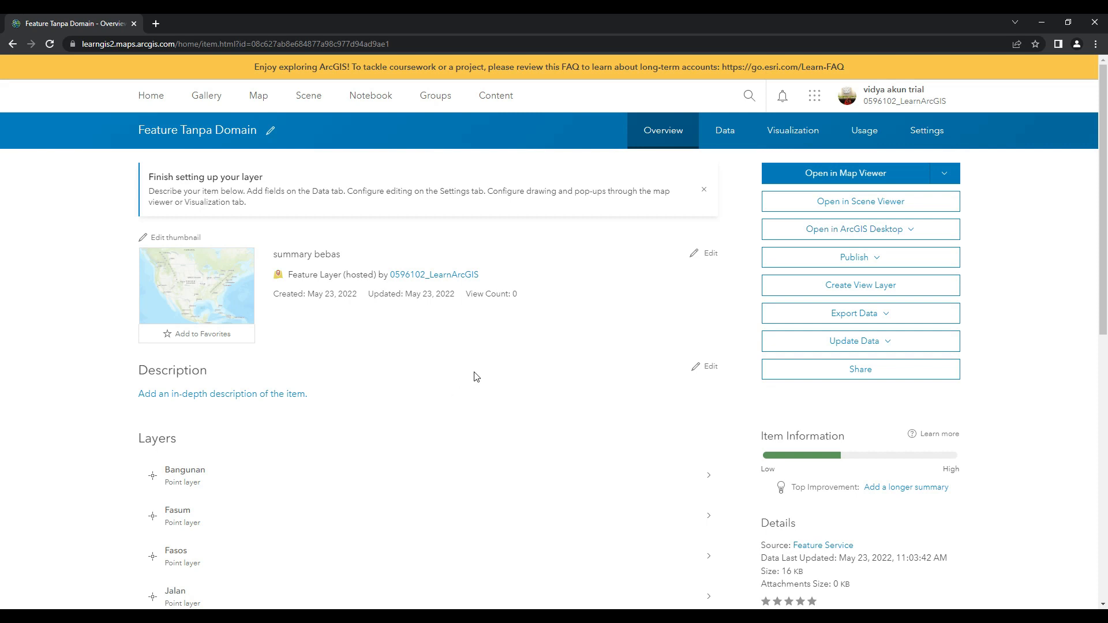
Open the Feature Tanpa Domain layer in Map Viewer Classic and display the map's contents list
{"action": "left_click", "coordinate": [171, 289]}
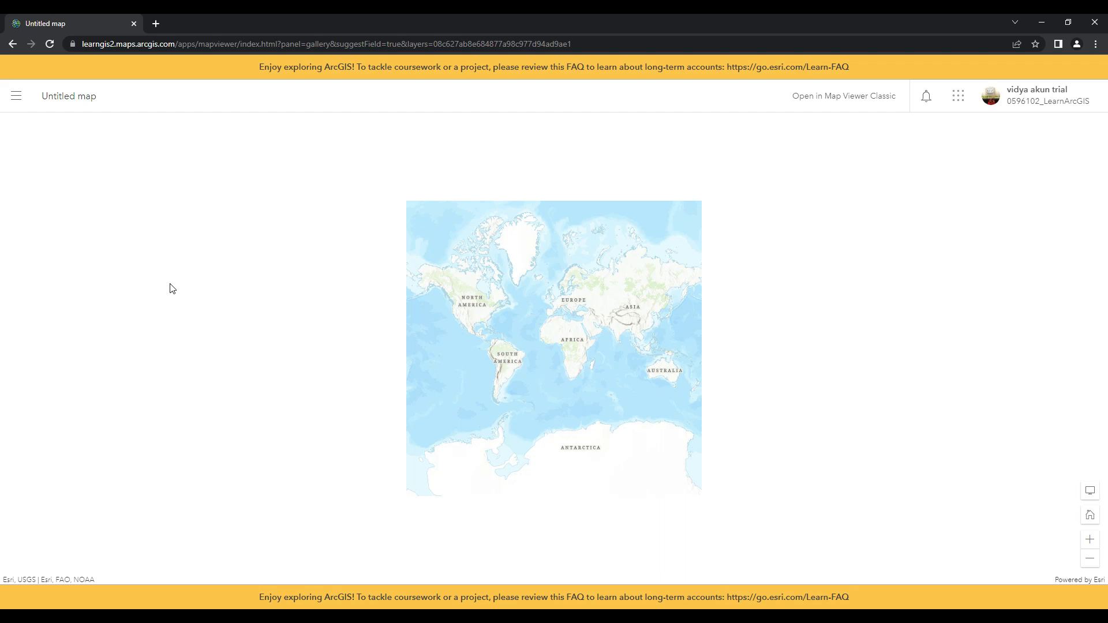
{"action": "left_click", "coordinate": [839, 99]}
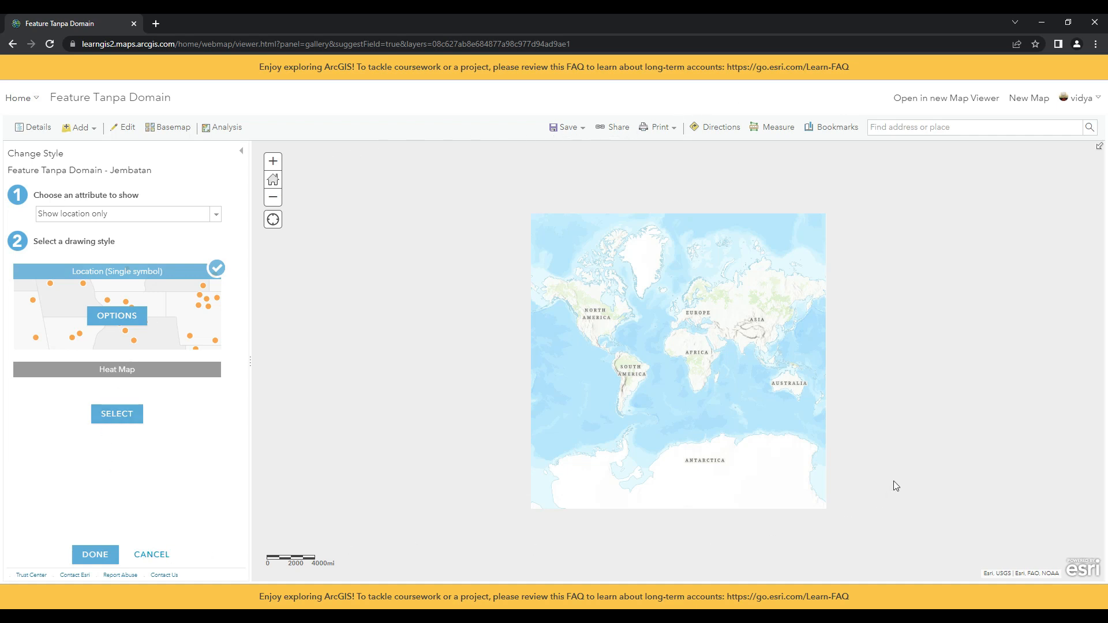
{"action": "left_click", "coordinate": [25, 134]}
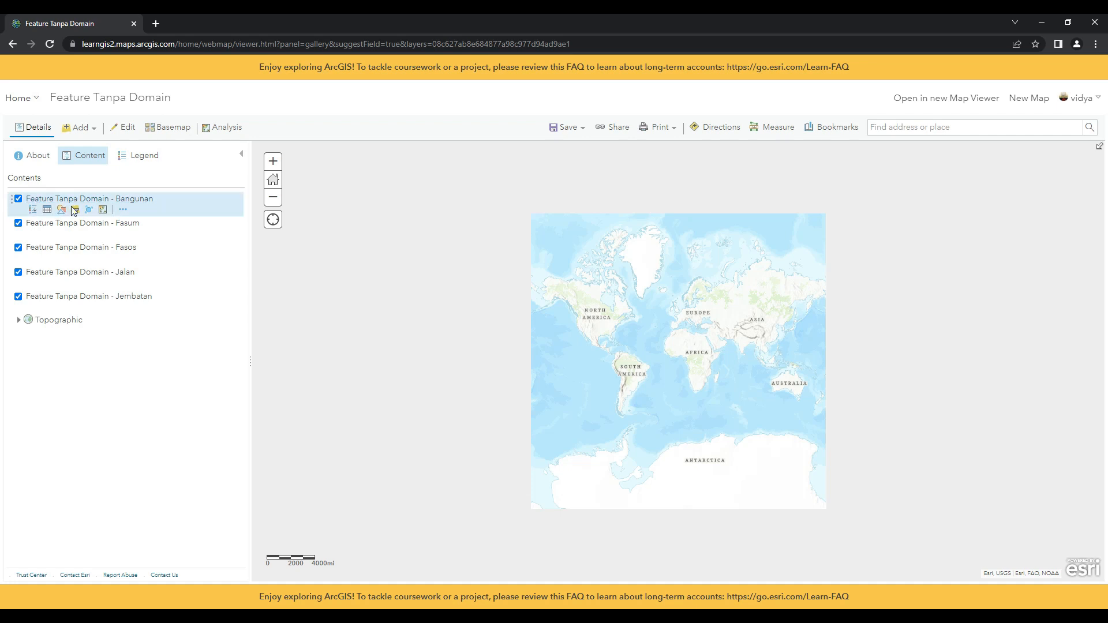
Rename the layer Feature Tanpa Domain - Bangunan as Bangunan
{"action": "left_click", "coordinate": [123, 210]}
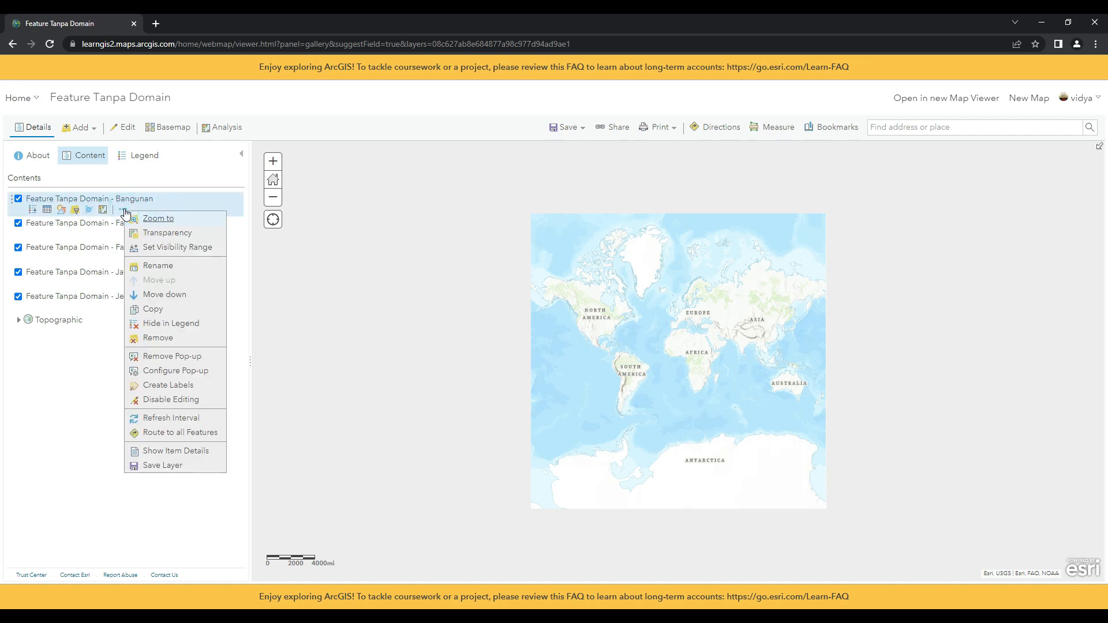
{"action": "left_click", "coordinate": [154, 267]}
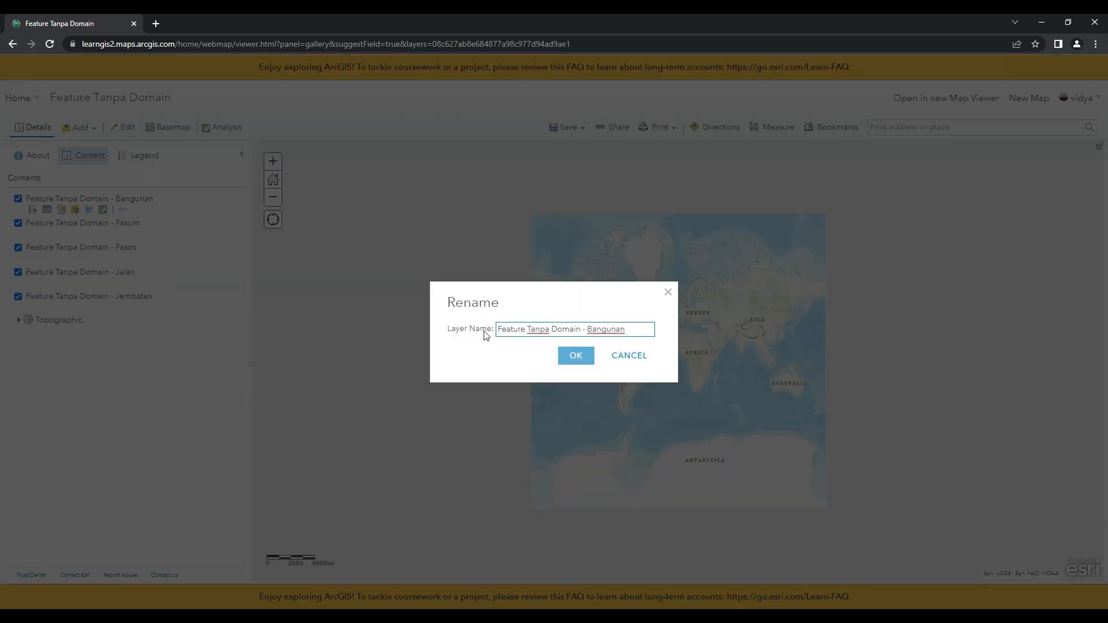
{"action": "triple_click", "coordinate": [637, 329]}
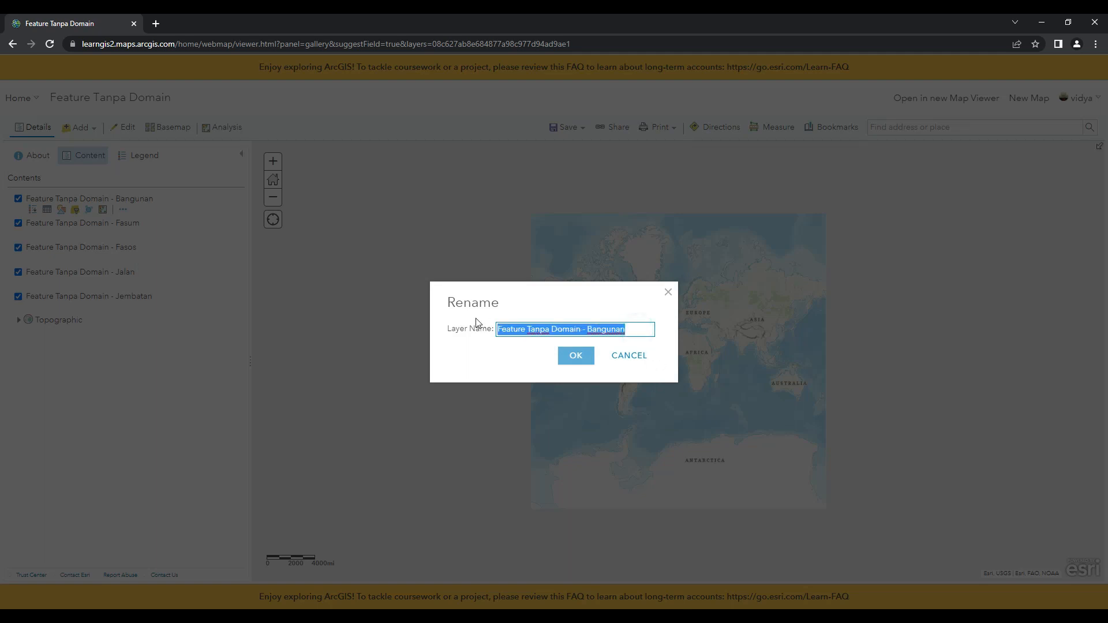
{"action": "type", "text": "Bangu"}
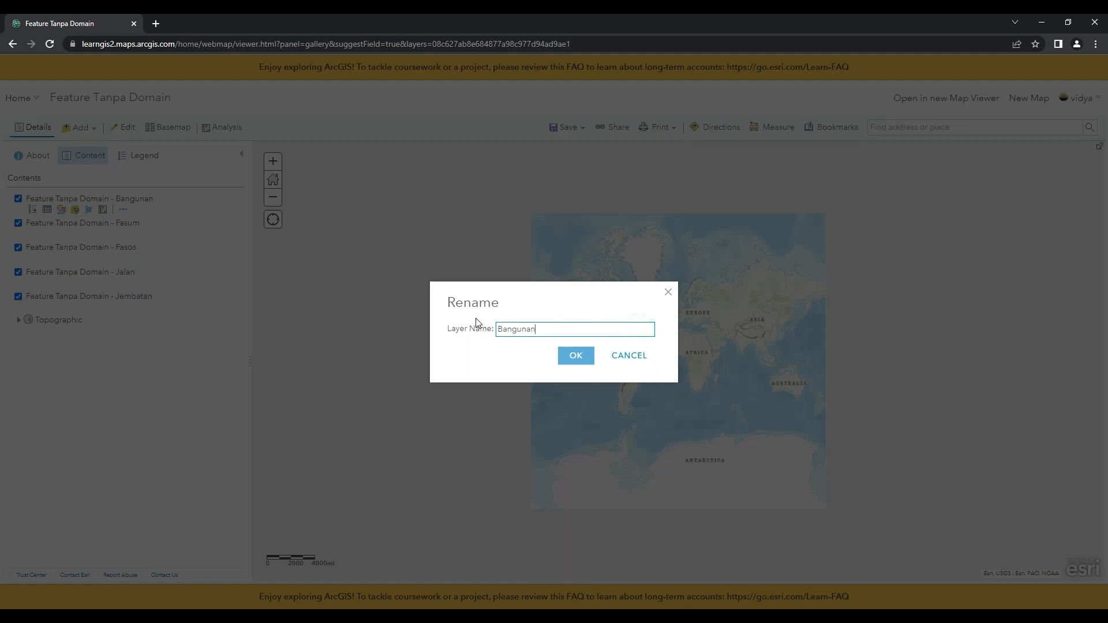
{"action": "type", "text": "nan"}
{"action": "left_click", "coordinate": [570, 356]}
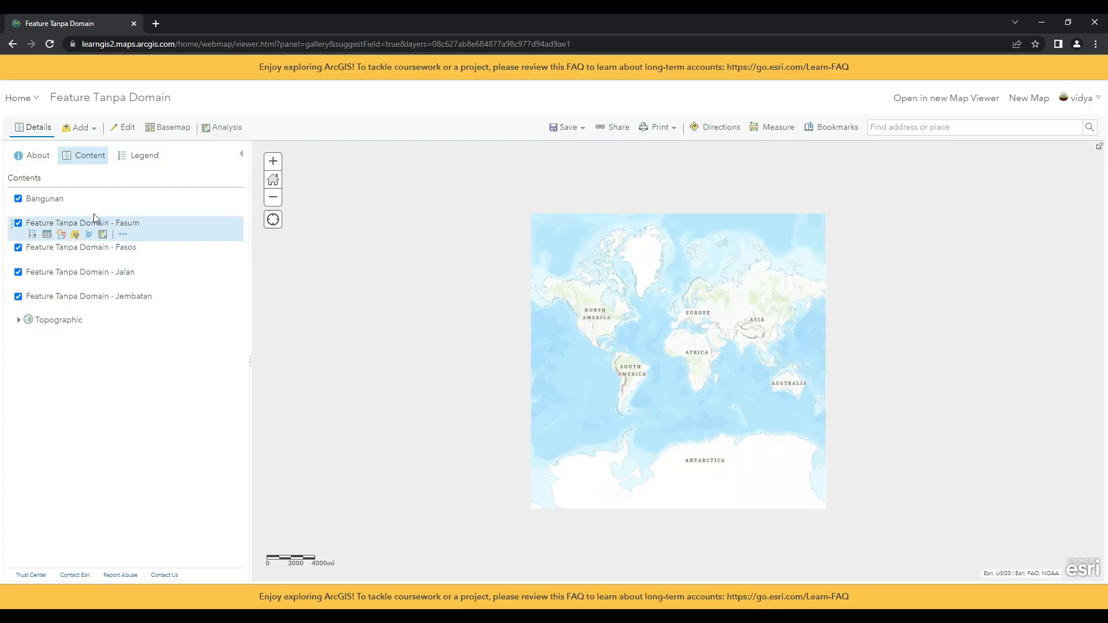
Rename the layer Feature Tanpa Domain - Fasum as Fasum by removing its prefix
{"action": "left_click", "coordinate": [123, 234]}
{"action": "left_click", "coordinate": [157, 290]}
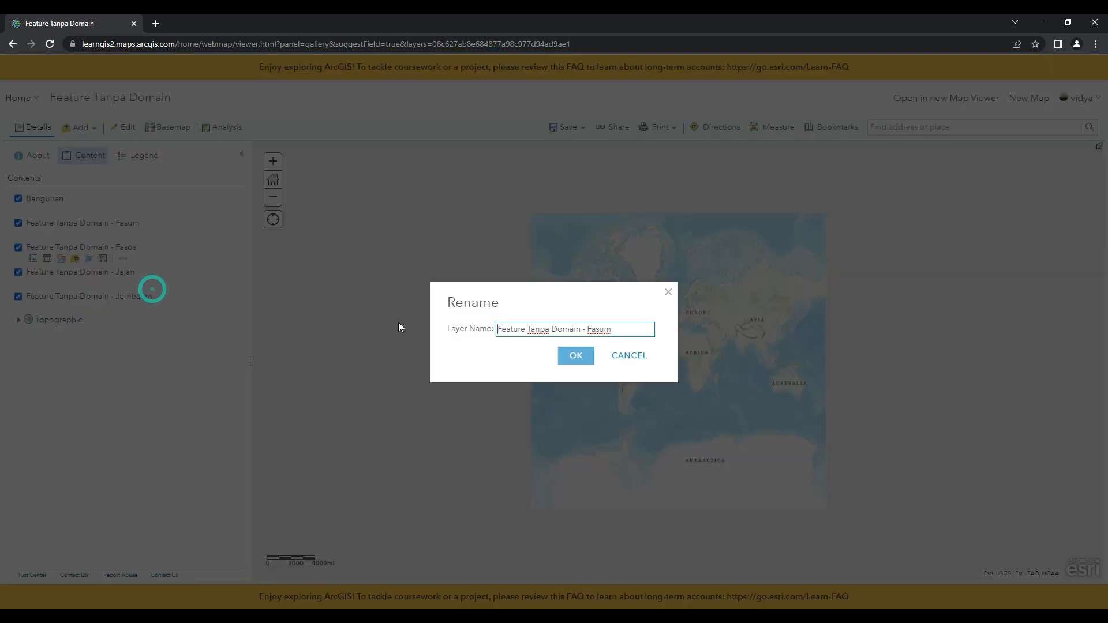
{"action": "left_click", "coordinate": [549, 329]}
{"action": "left_click_drag", "start_coordinate": [586, 328], "coordinate": [494, 320]}
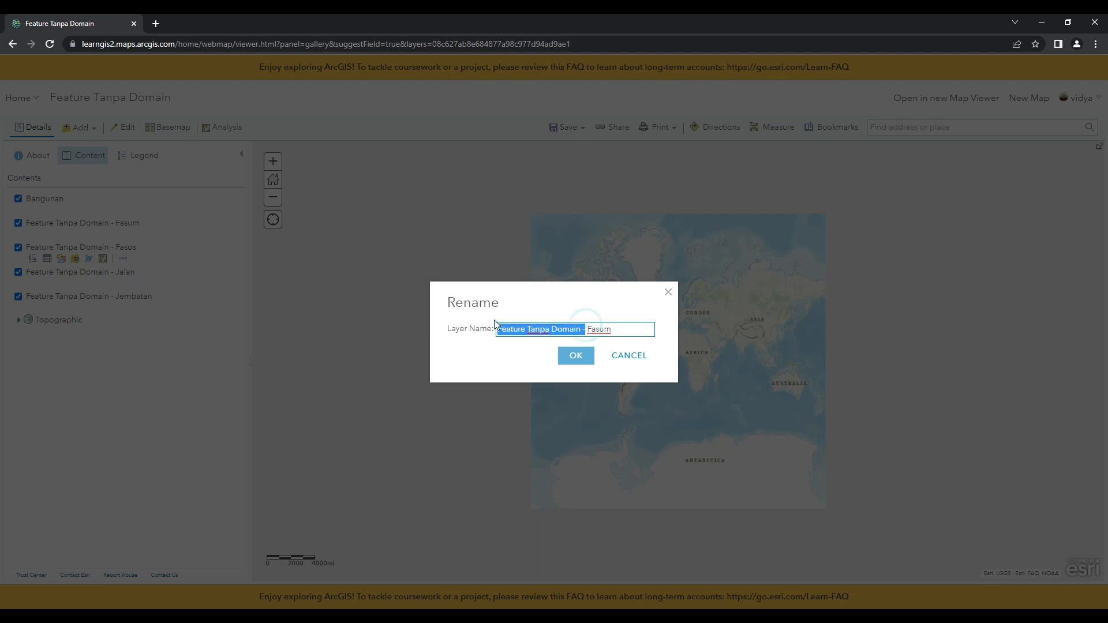
{"action": "key", "text": "BackSpace"}
{"action": "left_click", "coordinate": [576, 356]}
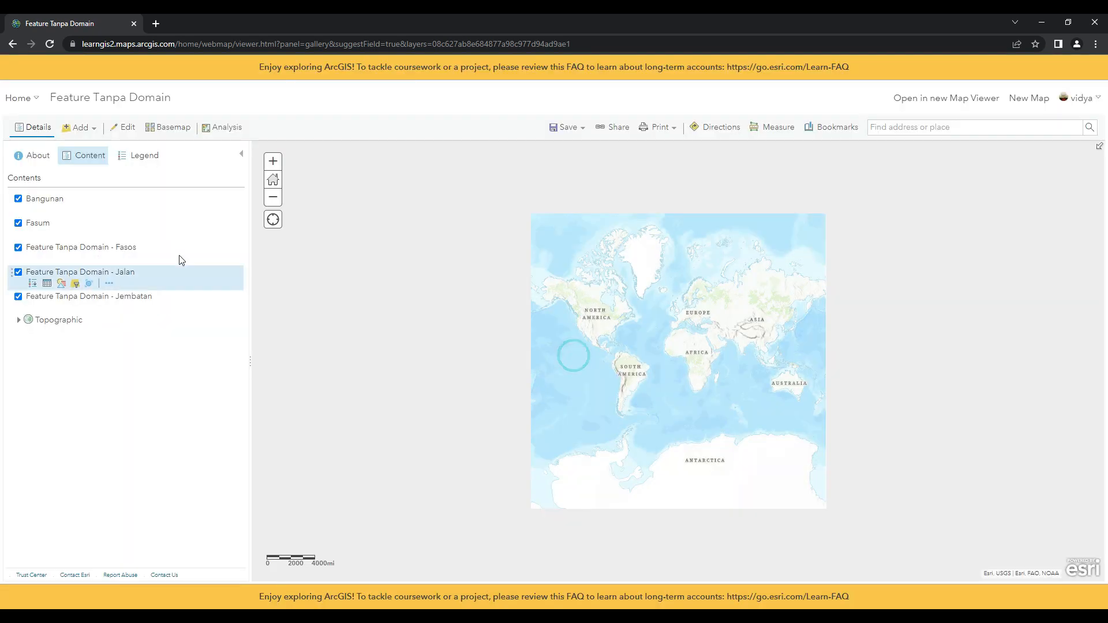
Shorten the name of the layer Feature Tanpa Domain - Fasos to Fasos
{"action": "left_click", "coordinate": [123, 260]}
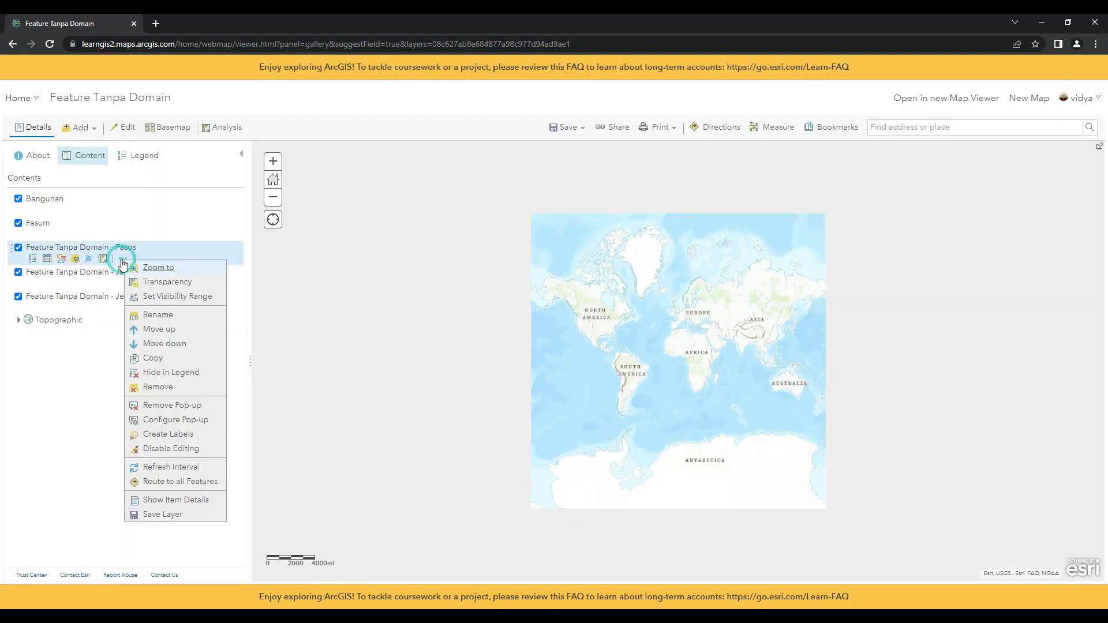
{"action": "left_click", "coordinate": [159, 315]}
{"action": "left_click_drag", "start_coordinate": [589, 328], "coordinate": [447, 321]}
{"action": "key", "text": "BackSpace"}
{"action": "left_click", "coordinate": [568, 360]}
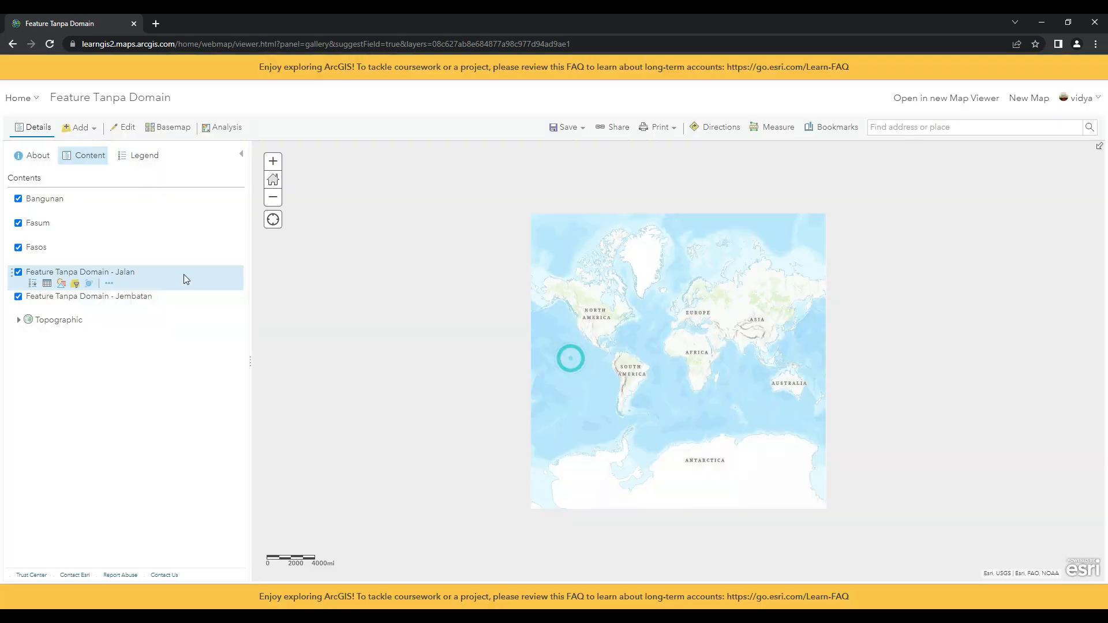
Rename the layer Feature Tanpa Domain - Jalan as Jalan
{"action": "left_click", "coordinate": [123, 284]}
{"action": "left_click", "coordinate": [152, 340]}
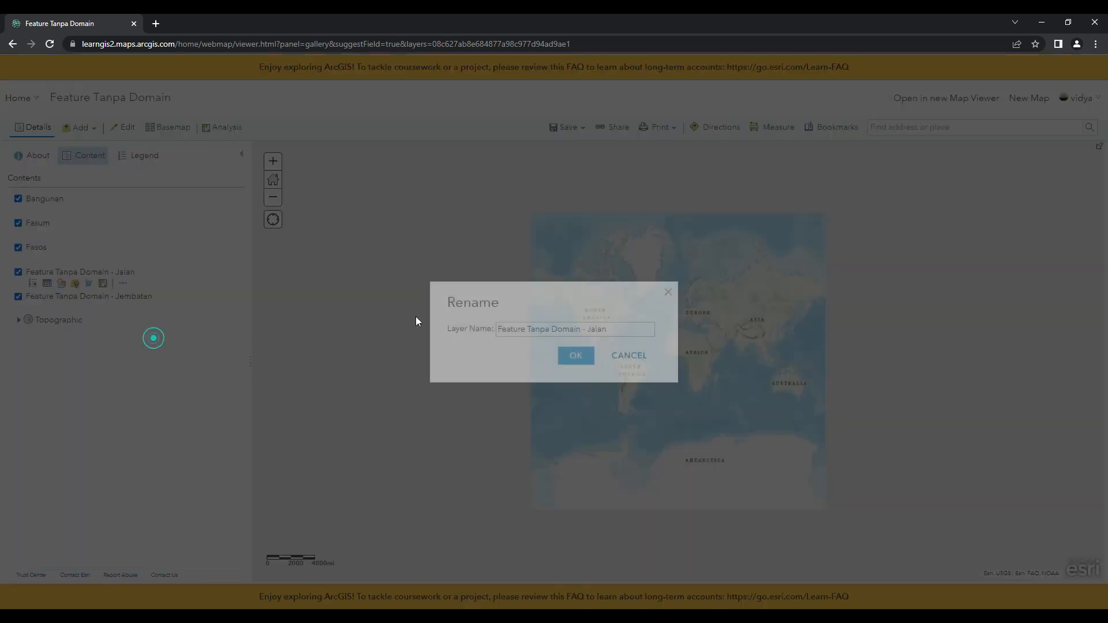
{"action": "left_click_drag", "start_coordinate": [591, 328], "coordinate": [413, 312]}
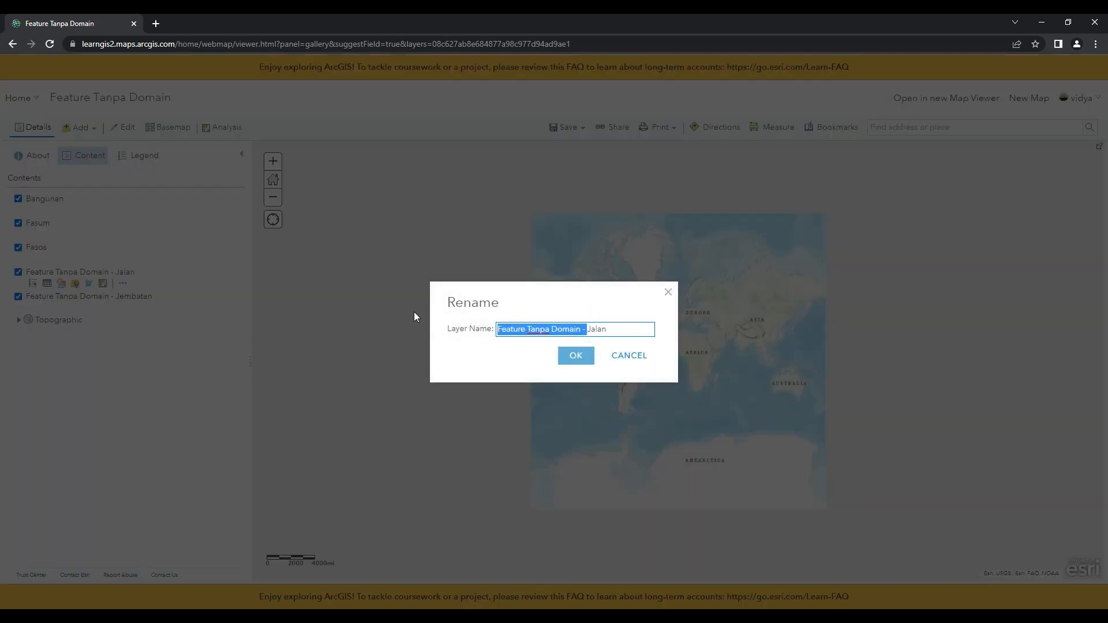
{"action": "key", "text": "BackSpace"}
{"action": "left_click", "coordinate": [569, 363]}
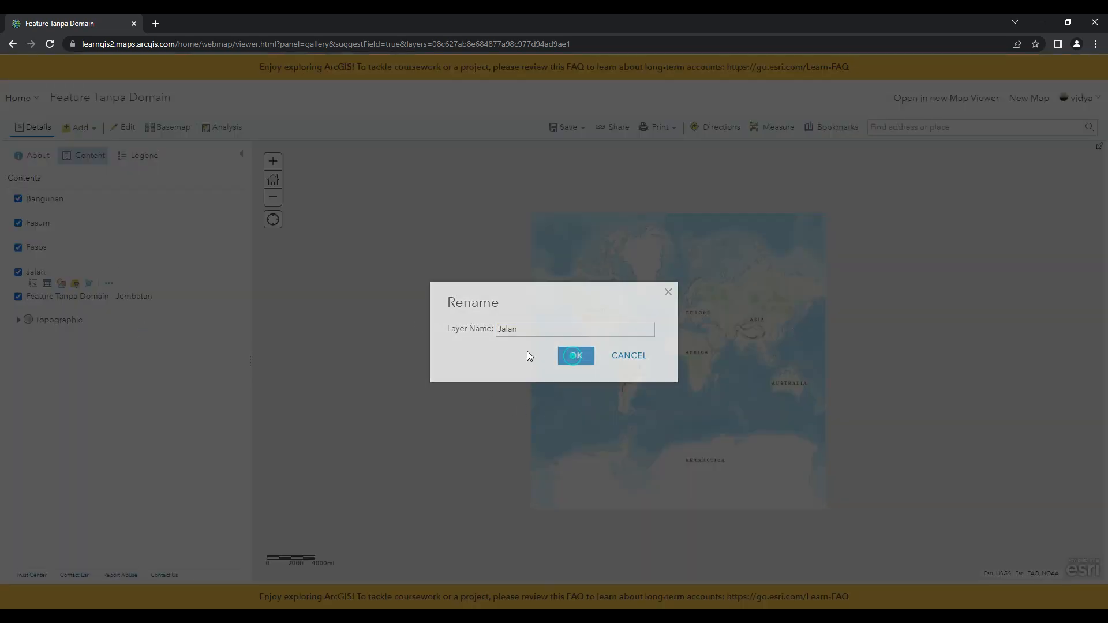
Remove the prefix from the layer name Feature Tanpa Domain - Jembatan so that it reads Jembatan
{"action": "left_click", "coordinate": [123, 308]}
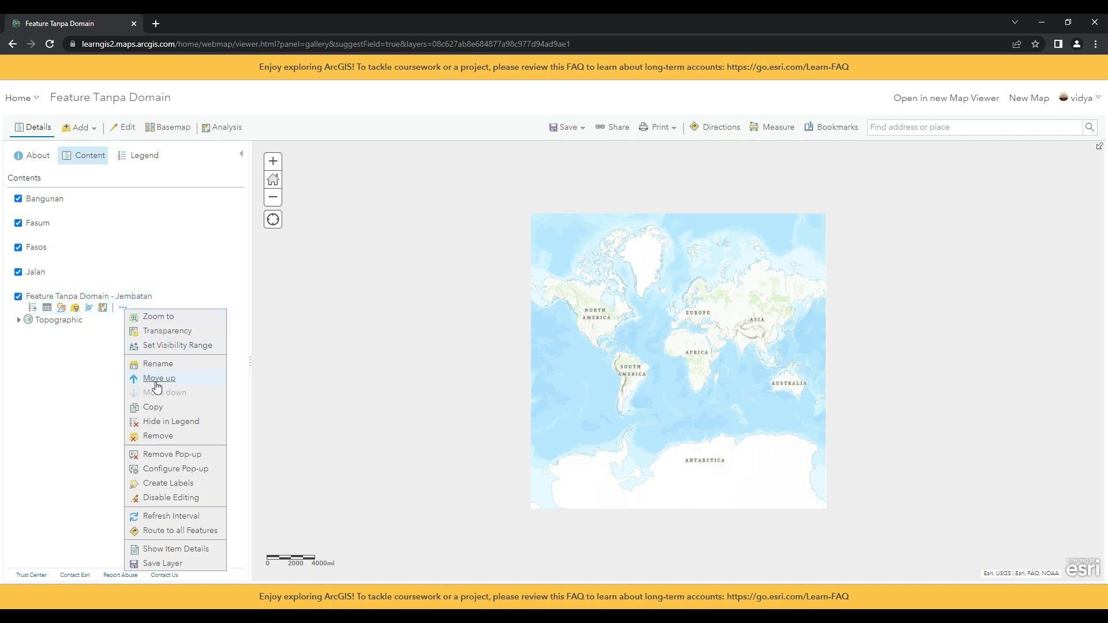
{"action": "left_click", "coordinate": [153, 364]}
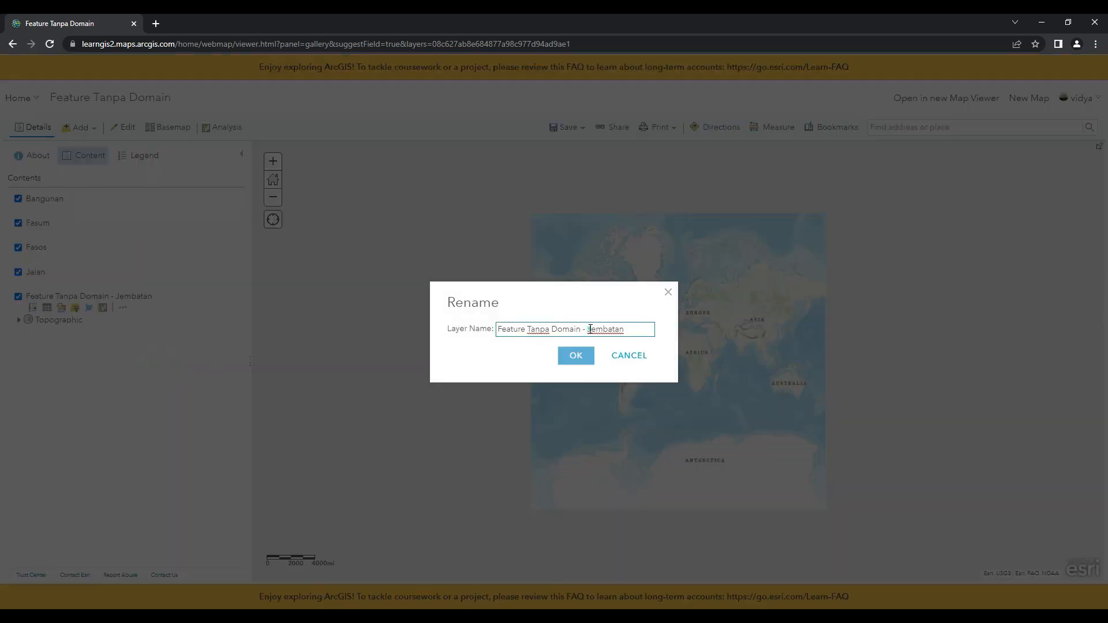
{"action": "left_click_drag", "start_coordinate": [590, 329], "coordinate": [429, 328]}
{"action": "key", "text": "BackSpace"}
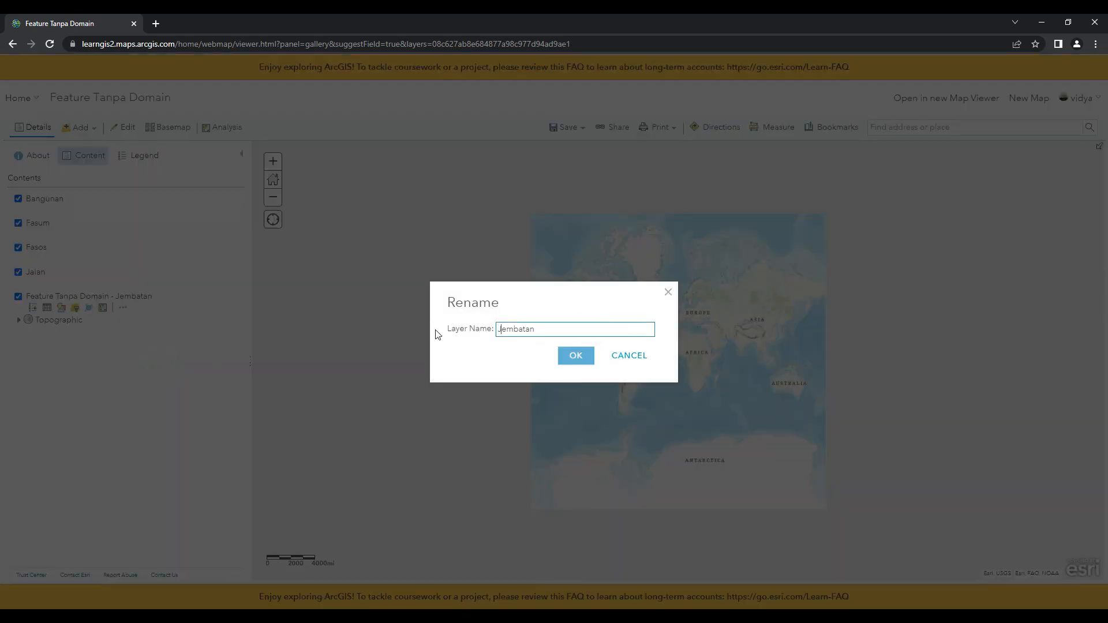
{"action": "left_click", "coordinate": [575, 357]}
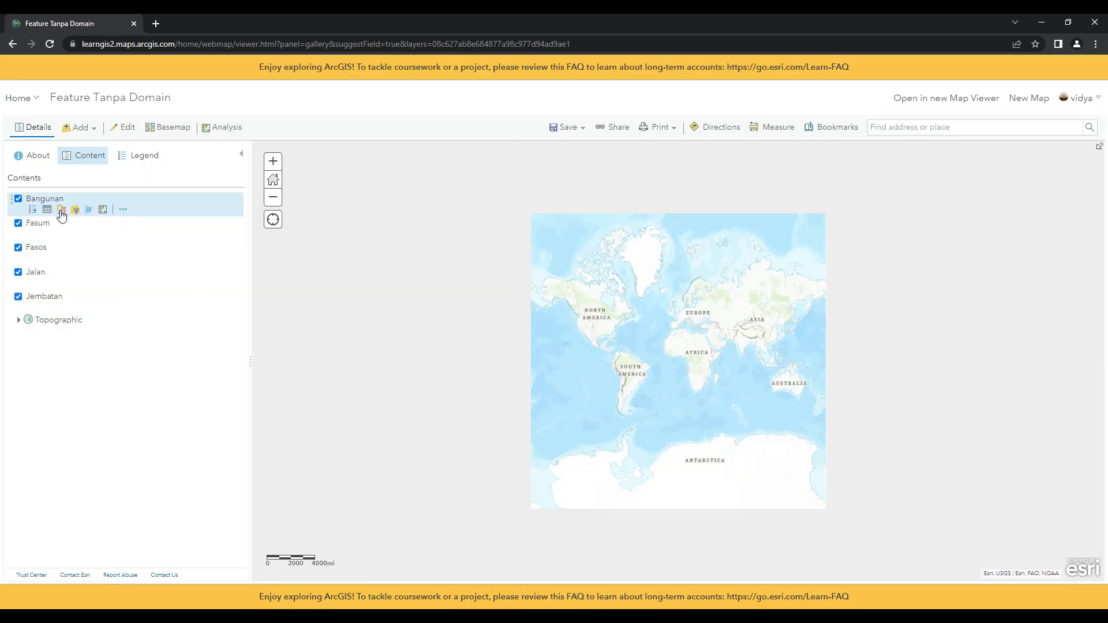
Change the Bangunan layer's single location symbol to the black square pin from the Shapes set
{"action": "left_click", "coordinate": [61, 211]}
{"action": "left_click", "coordinate": [108, 316]}
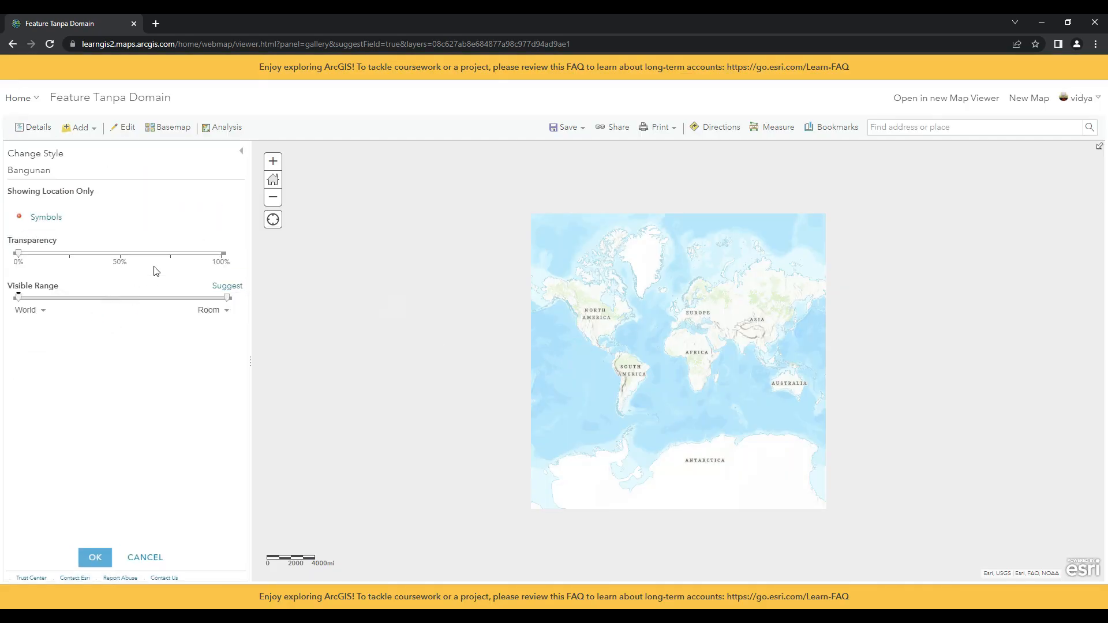
{"action": "left_click", "coordinate": [46, 217]}
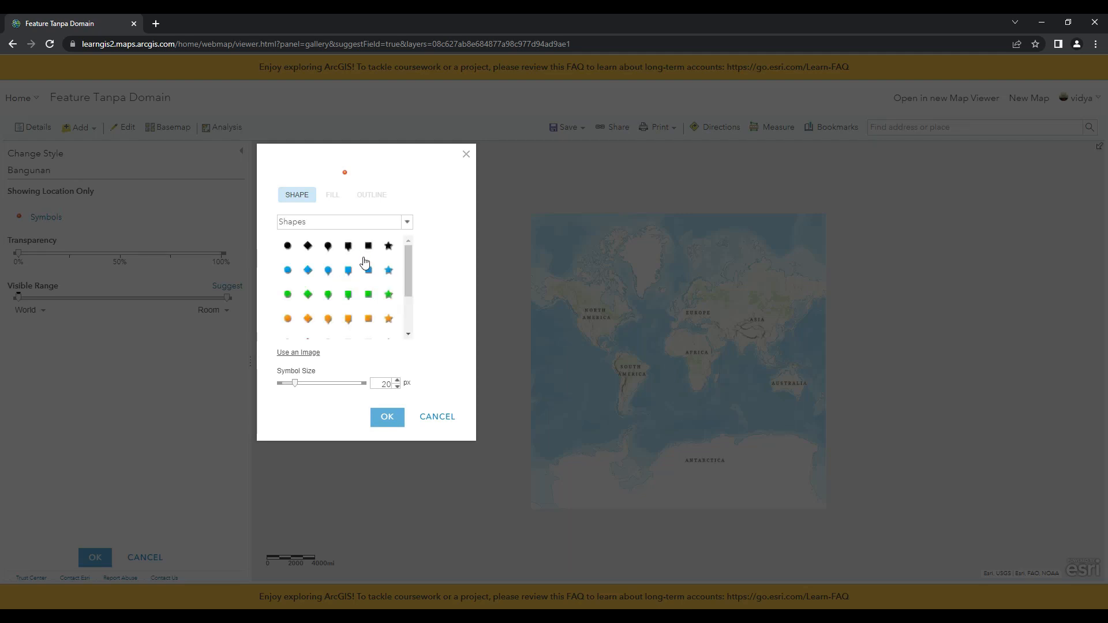
{"action": "left_click", "coordinate": [348, 246]}
{"action": "left_click", "coordinate": [385, 420]}
{"action": "left_click", "coordinate": [102, 555]}
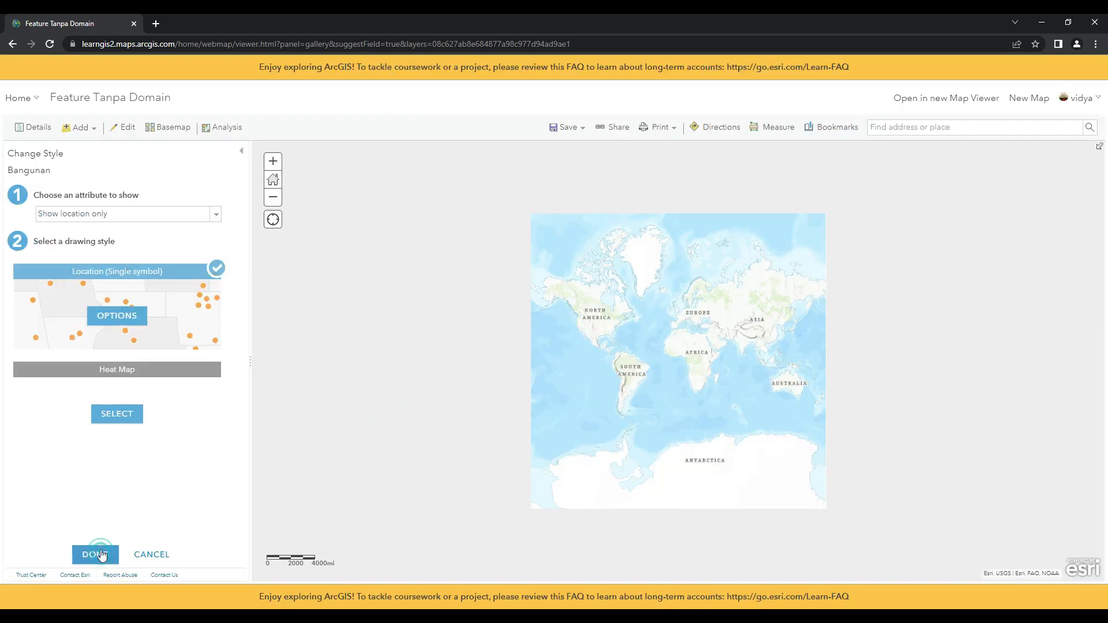
{"action": "left_click", "coordinate": [97, 558]}
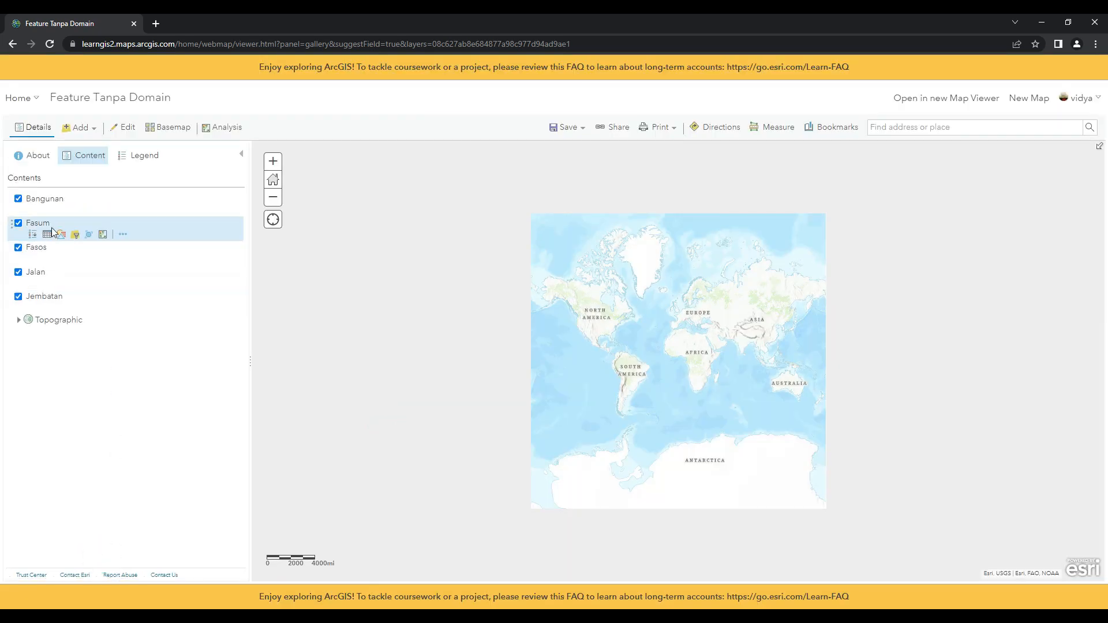
Style the Fasum layer with the blue square pin symbol from the Shapes set
{"action": "left_click", "coordinate": [59, 234]}
{"action": "left_click", "coordinate": [107, 317]}
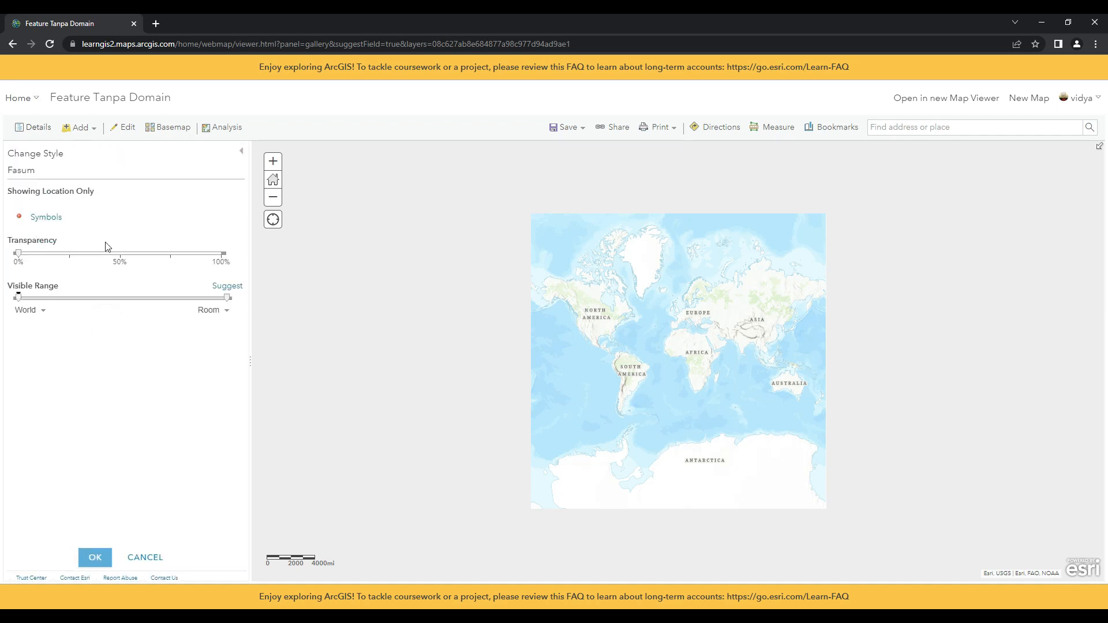
{"action": "left_click", "coordinate": [51, 219]}
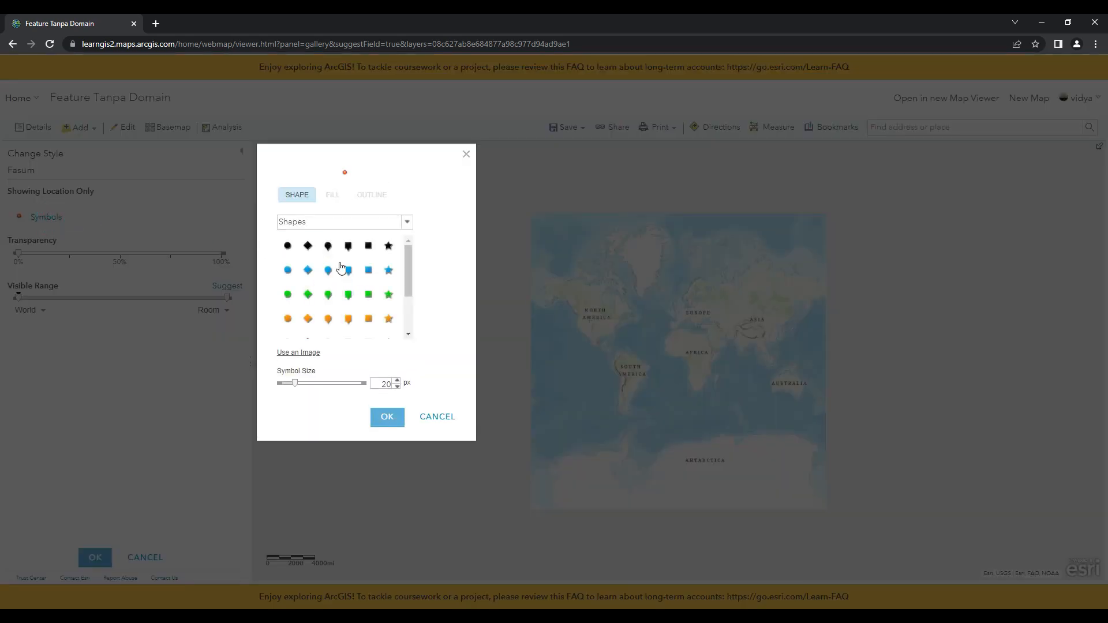
{"action": "left_click", "coordinate": [348, 270]}
{"action": "left_click", "coordinate": [384, 426]}
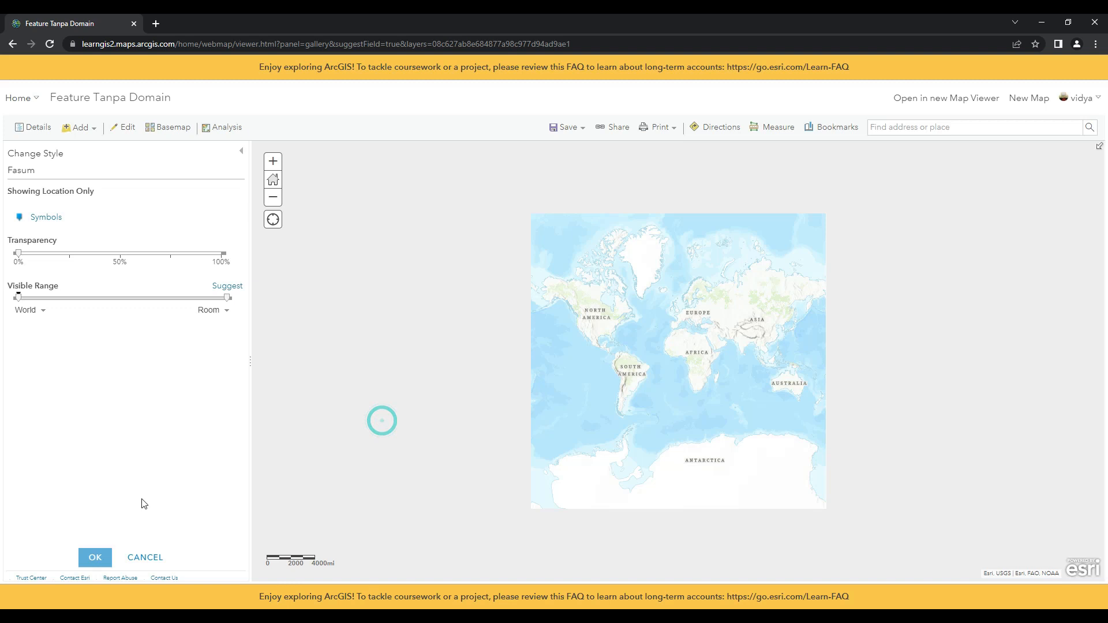
{"action": "left_click", "coordinate": [94, 557]}
{"action": "left_click", "coordinate": [96, 556]}
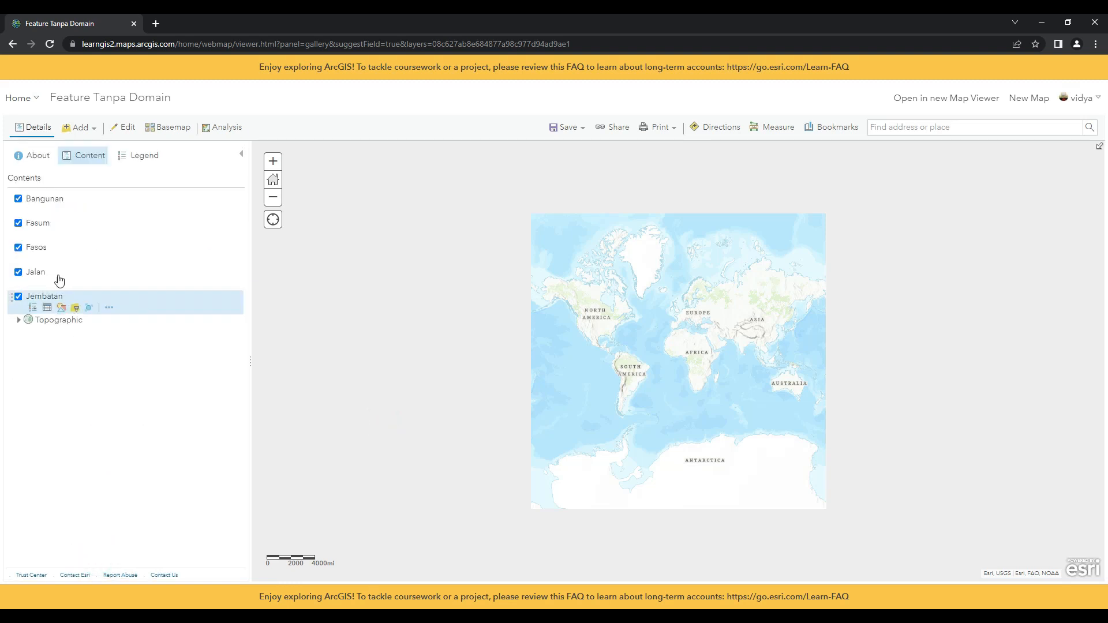
Give the Fasos layer the green square pin as its location symbol
{"action": "left_click", "coordinate": [61, 259]}
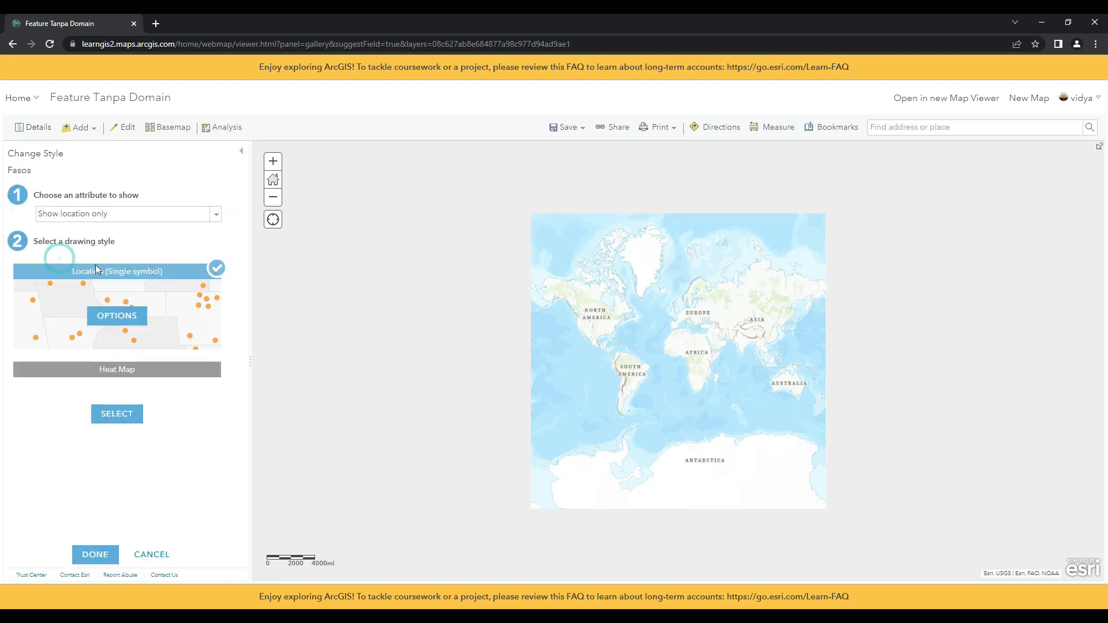
{"action": "left_click", "coordinate": [116, 315]}
{"action": "left_click", "coordinate": [46, 217]}
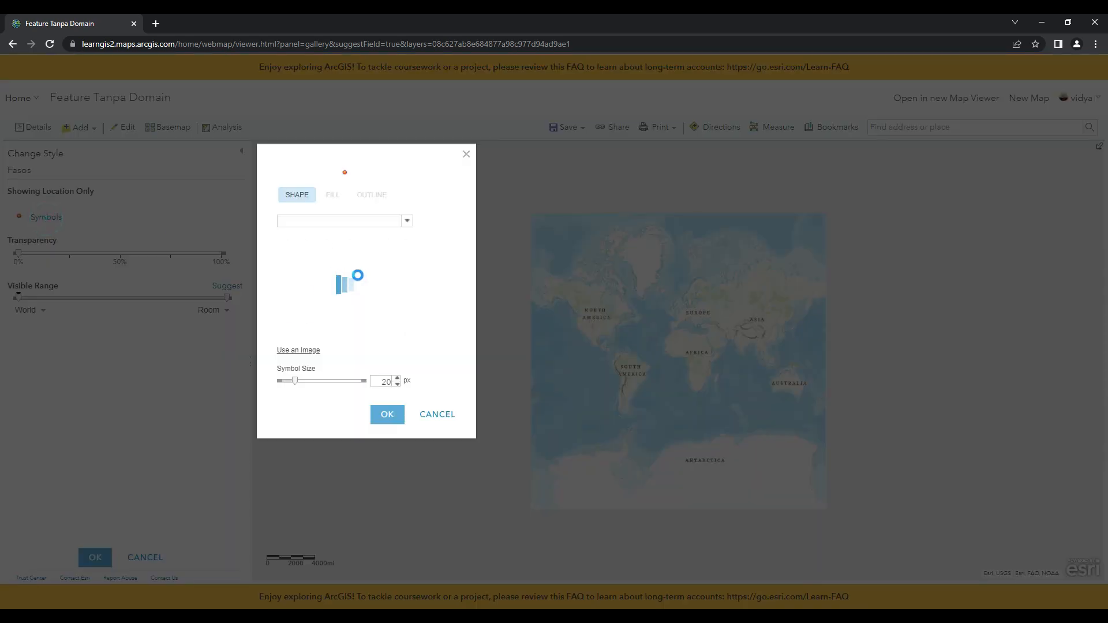
{"action": "left_click", "coordinate": [347, 296]}
{"action": "left_click", "coordinate": [386, 417]}
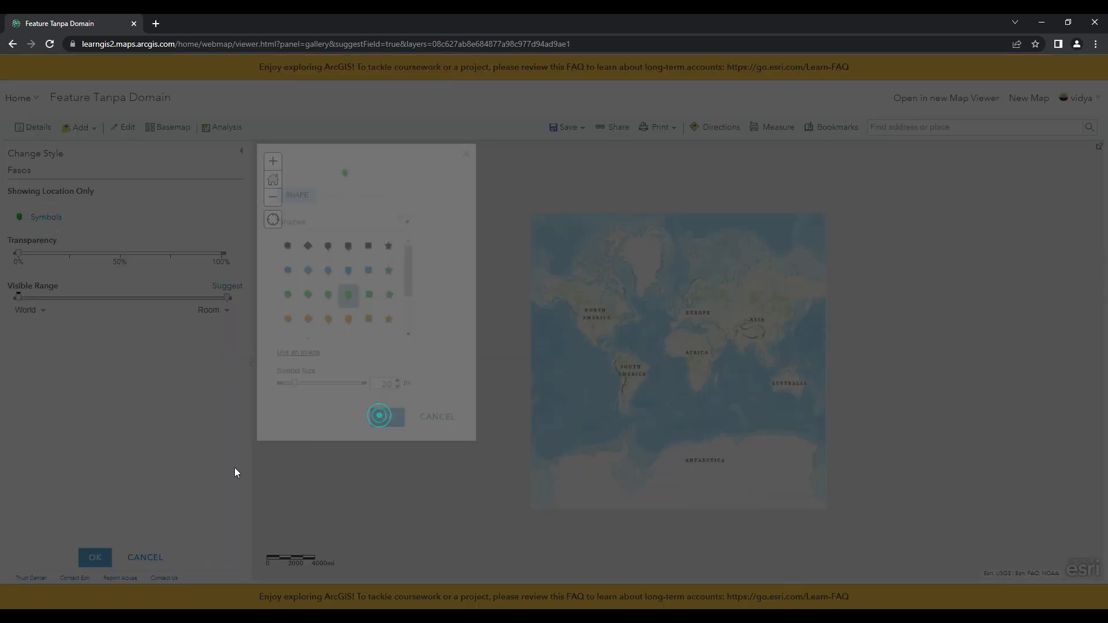
{"action": "left_click", "coordinate": [96, 557]}
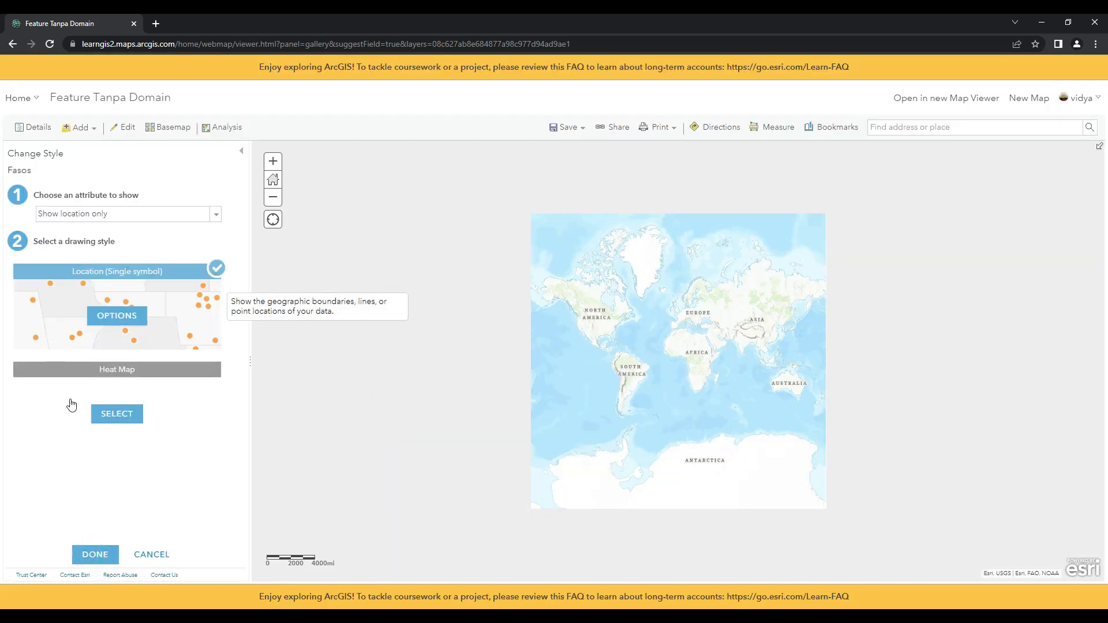
{"action": "left_click", "coordinate": [95, 556]}
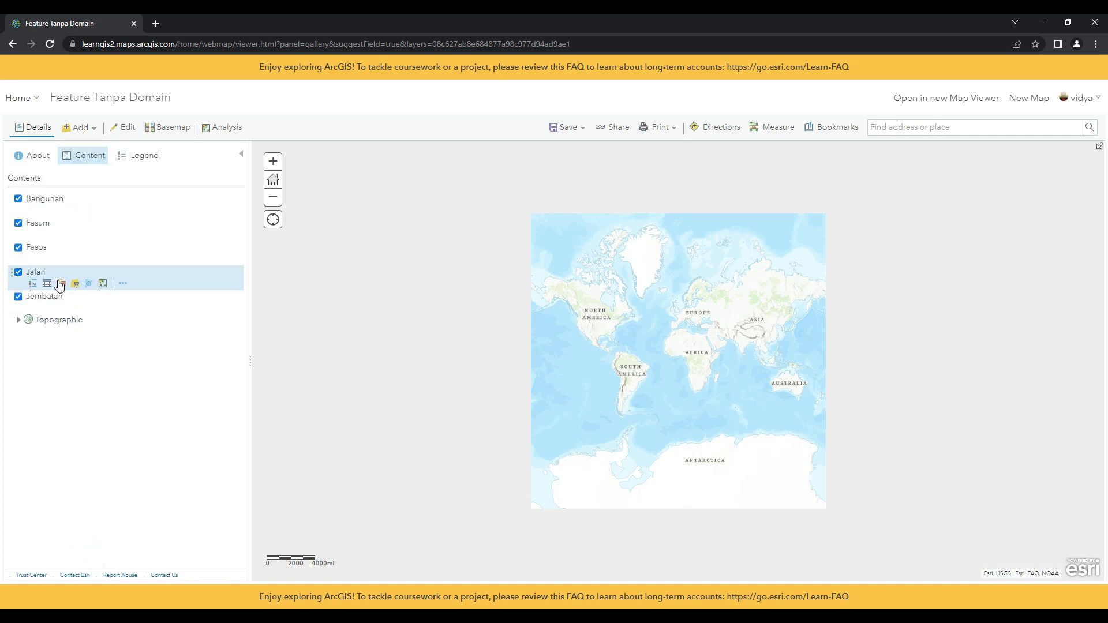
Set the Jalan layer's location symbol to the orange square pin
{"action": "left_click", "coordinate": [60, 285]}
{"action": "left_click", "coordinate": [115, 315]}
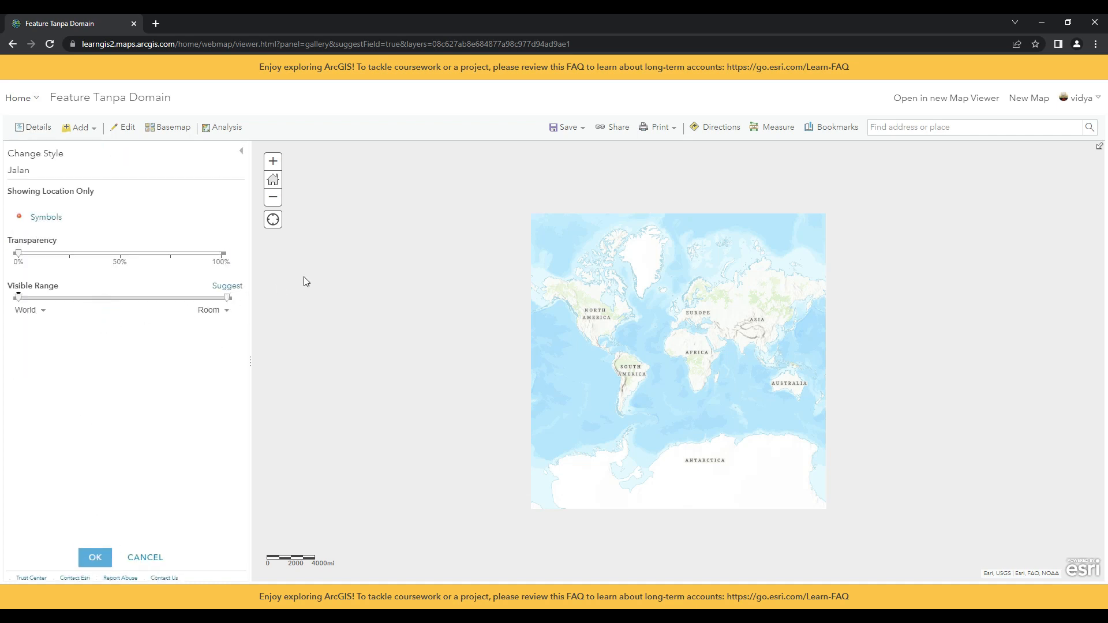
{"action": "left_click", "coordinate": [47, 218]}
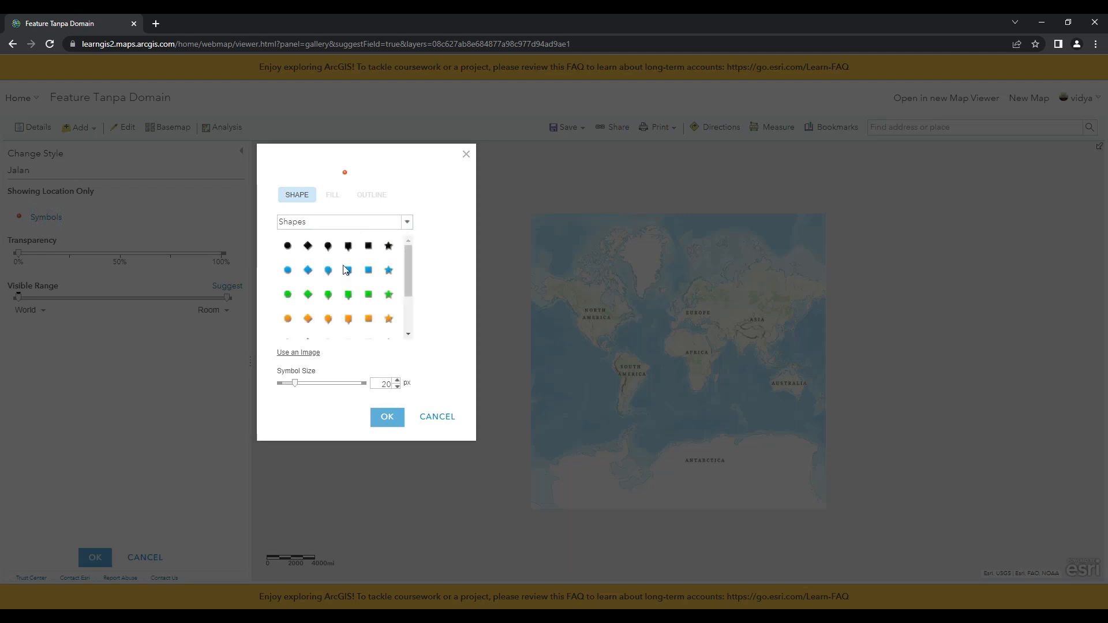
{"action": "left_click", "coordinate": [348, 319]}
{"action": "left_click", "coordinate": [386, 418]}
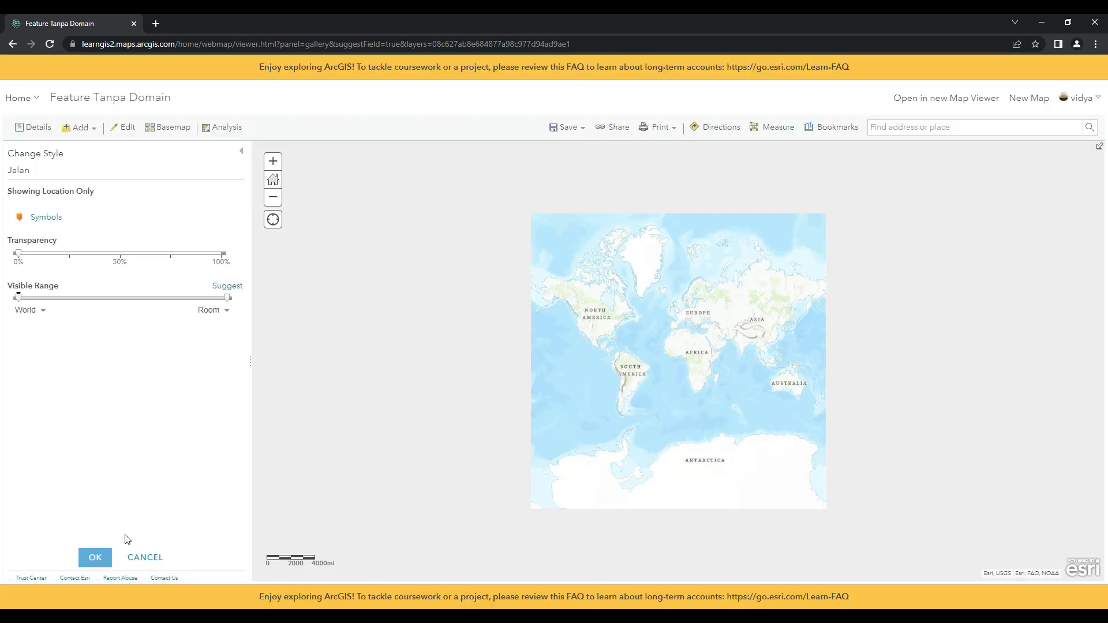
{"action": "left_click", "coordinate": [101, 559]}
{"action": "left_click", "coordinate": [92, 555]}
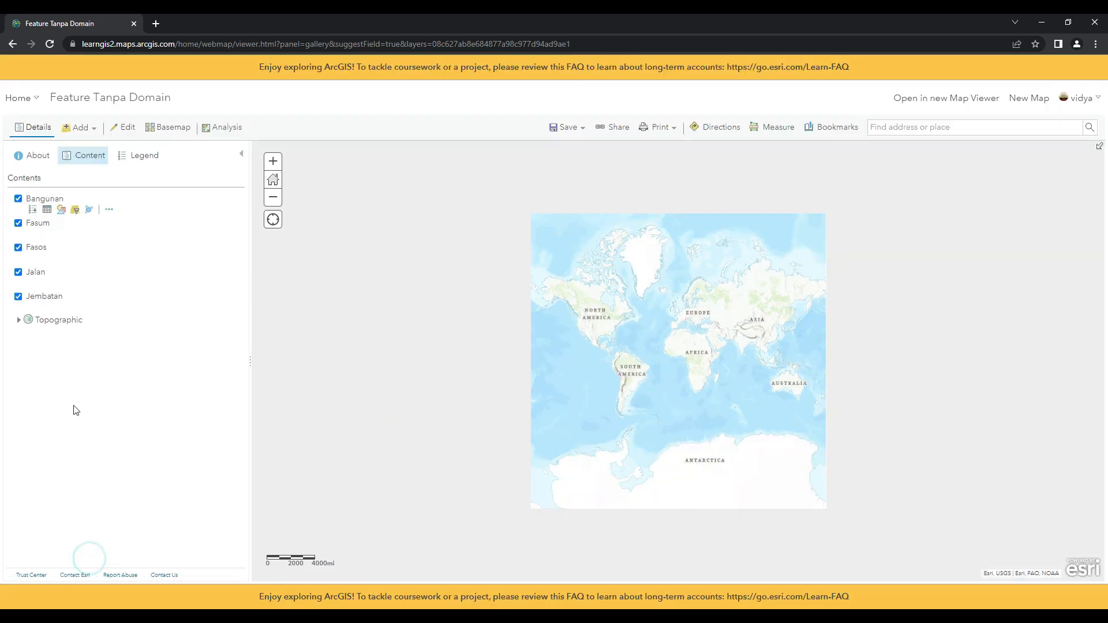
Change the Jembatan layer's location symbol to the purple square pin from the Shapes set
{"action": "left_click", "coordinate": [61, 308]}
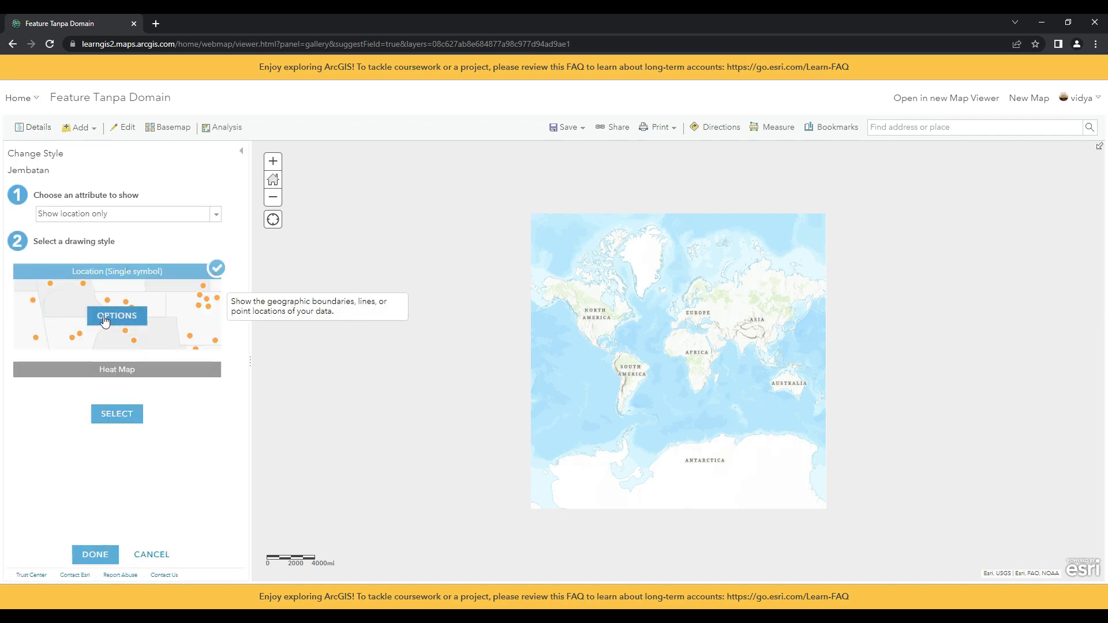
{"action": "left_click", "coordinate": [104, 315]}
{"action": "left_click", "coordinate": [51, 217]}
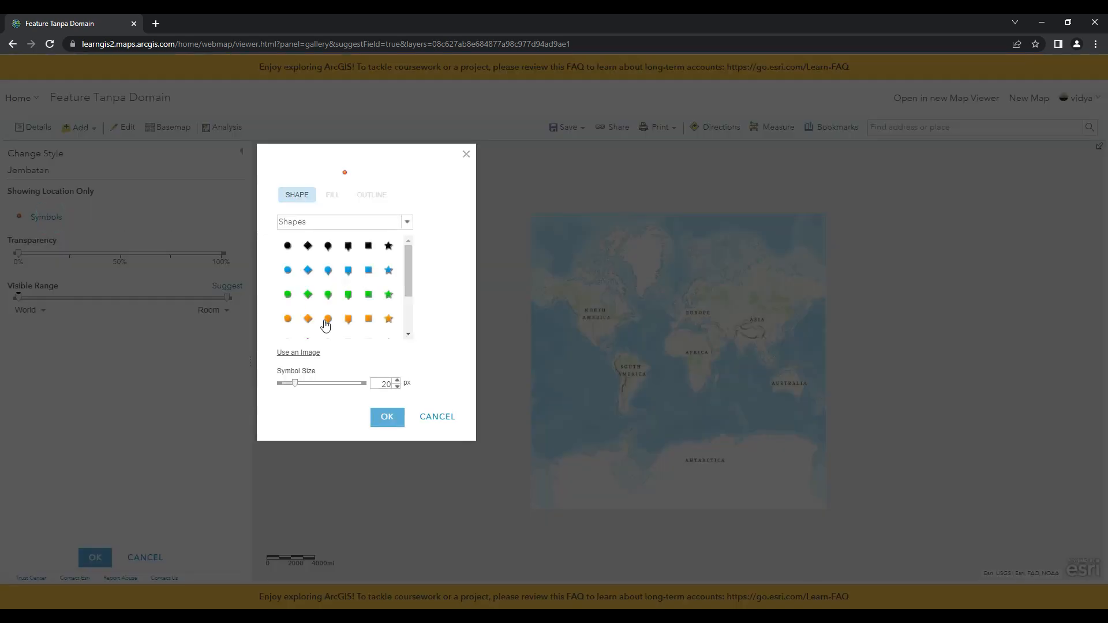
{"action": "scroll", "coordinate": [345, 321], "scroll_direction": "down", "scroll_amount": 2}
{"action": "left_click", "coordinate": [348, 285]}
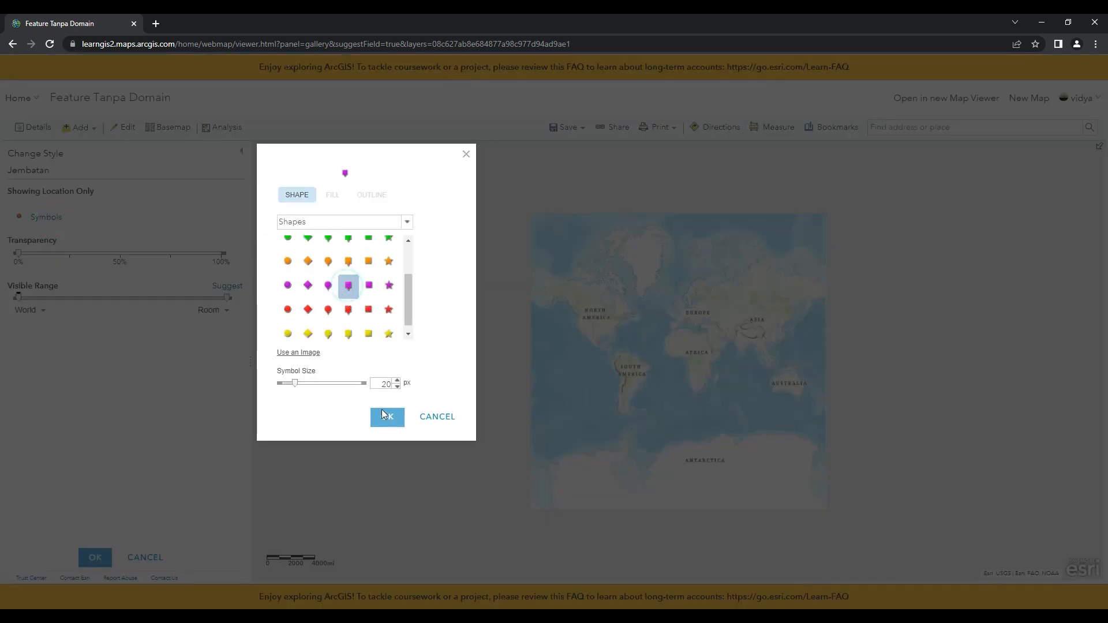
{"action": "left_click", "coordinate": [387, 416]}
{"action": "left_click", "coordinate": [101, 559]}
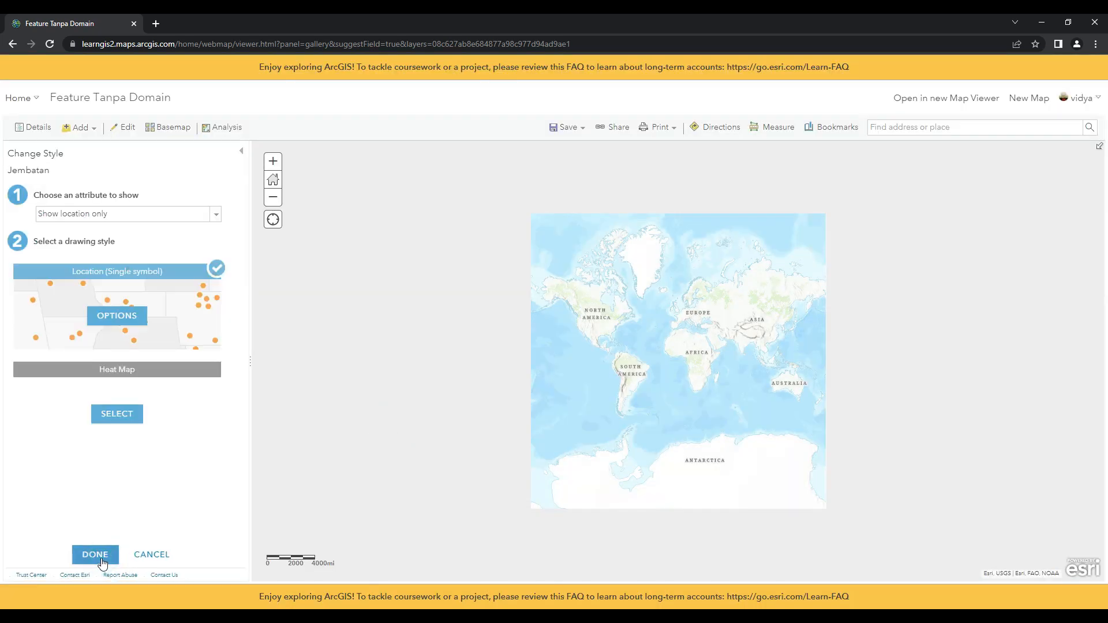
{"action": "left_click", "coordinate": [96, 555]}
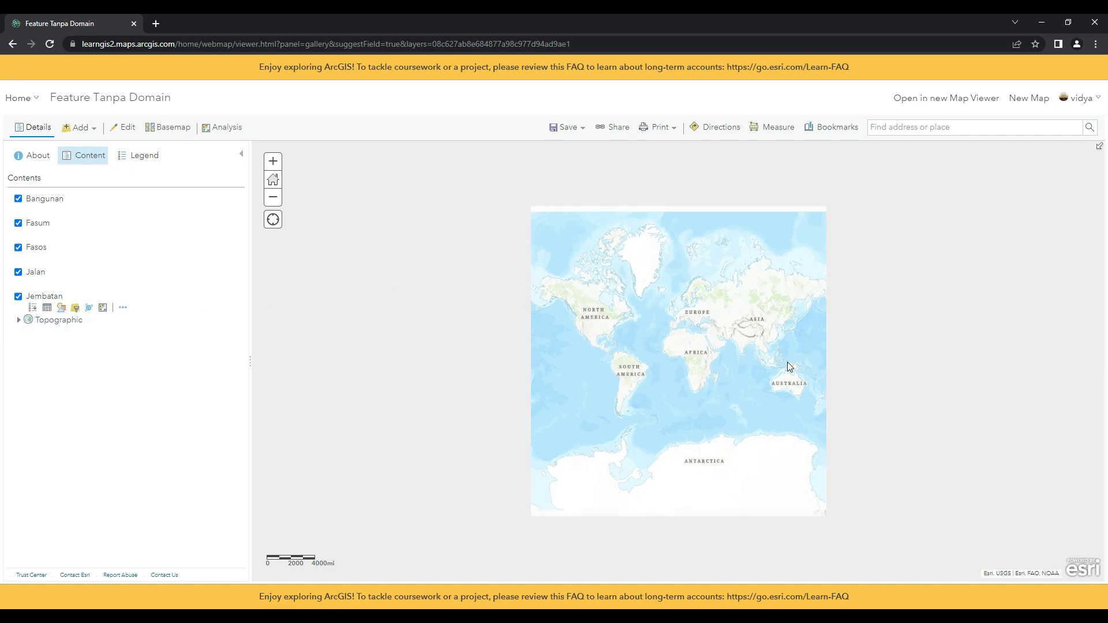
Set the map extent to the Jakarta area in Indonesia, with Tangerang and Bekasi in view
{"action": "scroll", "coordinate": [793, 365], "scroll_direction": "up", "scroll_amount": 2}
{"action": "scroll", "coordinate": [796, 368], "scroll_direction": "up", "scroll_amount": 4}
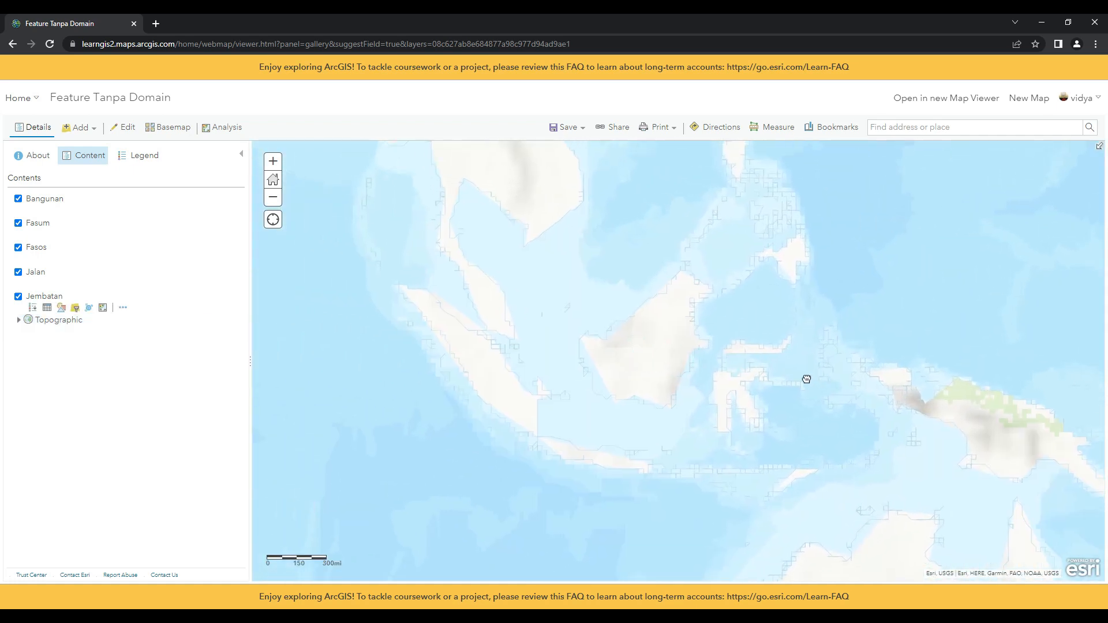
{"action": "left_click_drag", "start_coordinate": [674, 380], "coordinate": [758, 389]}
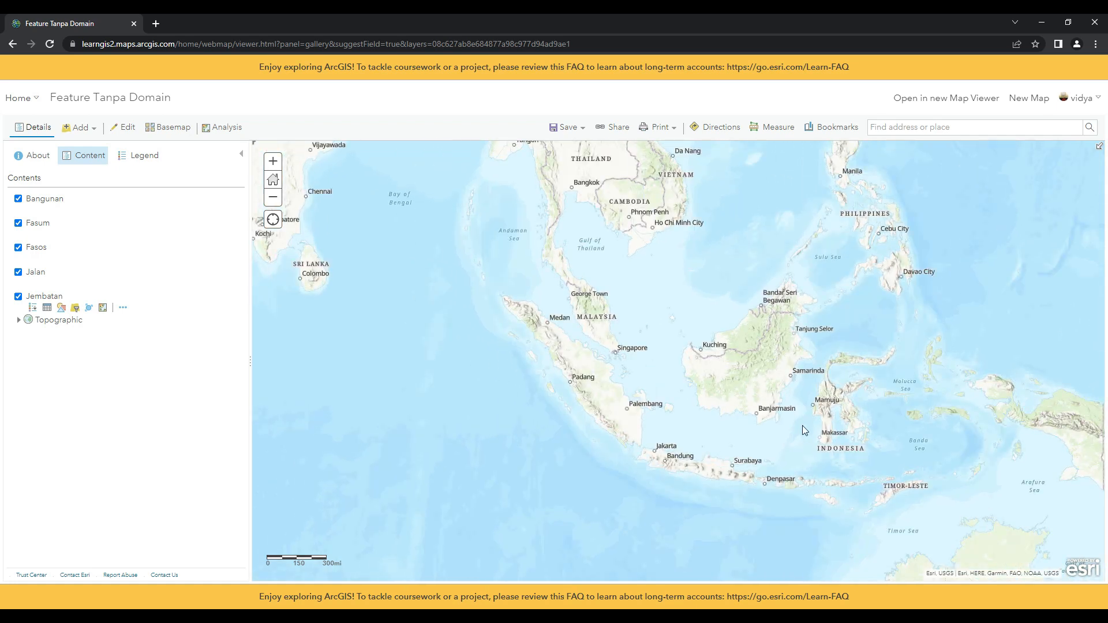
{"action": "scroll", "coordinate": [675, 458], "scroll_direction": "up", "scroll_amount": 4}
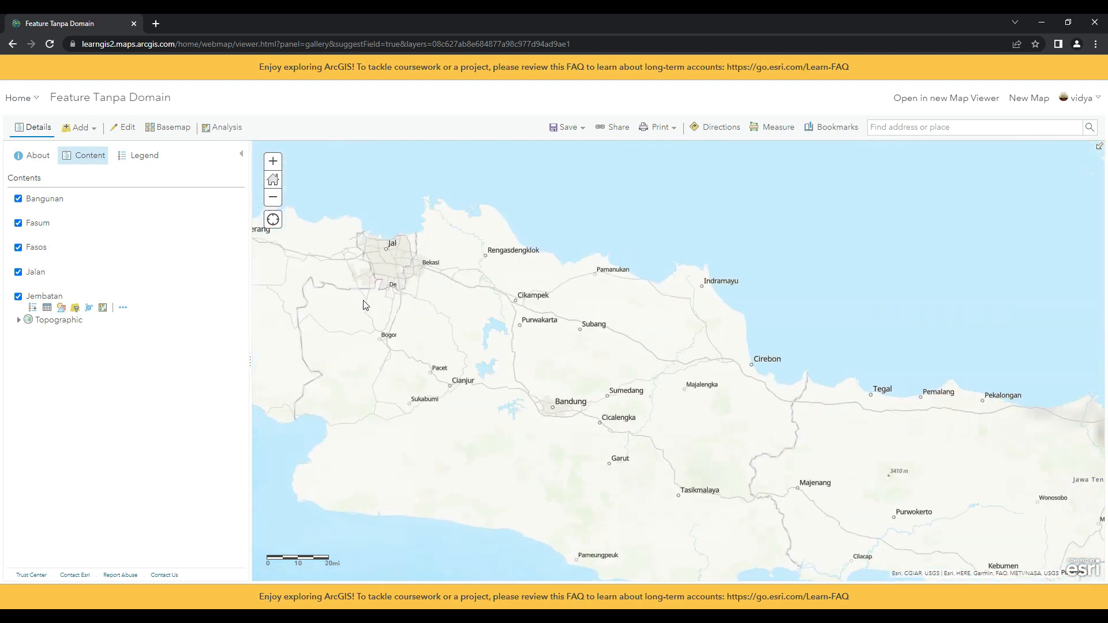
{"action": "left_click_drag", "start_coordinate": [363, 301], "coordinate": [465, 371]}
{"action": "scroll", "coordinate": [452, 307], "scroll_direction": "up", "scroll_amount": 5}
{"action": "left_click_drag", "start_coordinate": [452, 306], "coordinate": [530, 279]}
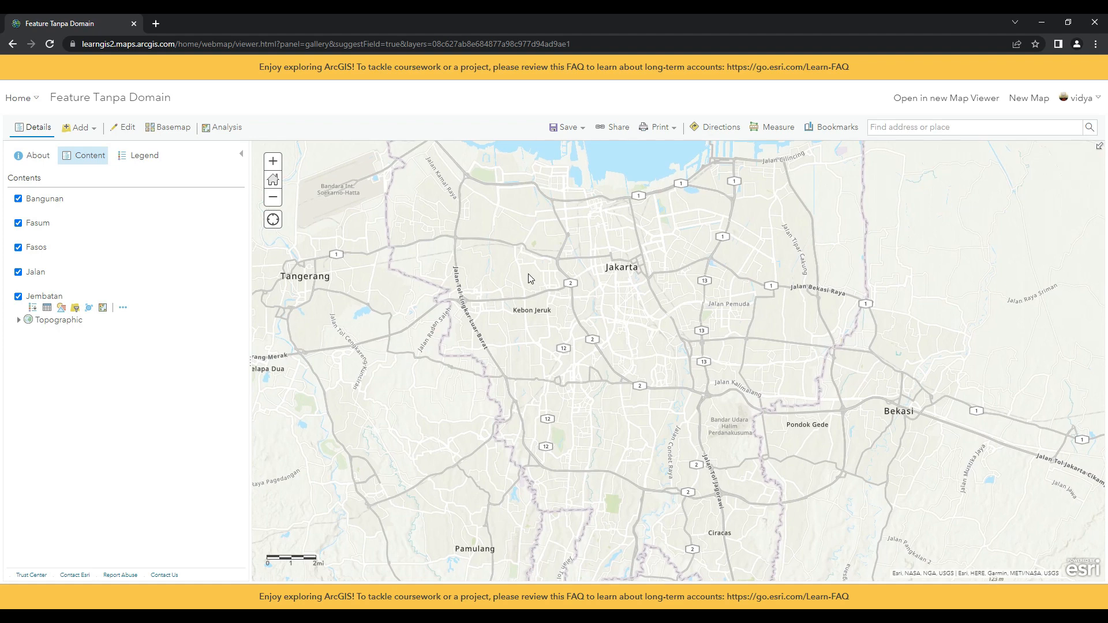
Save the map with the title "WebMap - Survey"
{"action": "left_click", "coordinate": [569, 131]}
{"action": "left_click", "coordinate": [564, 148]}
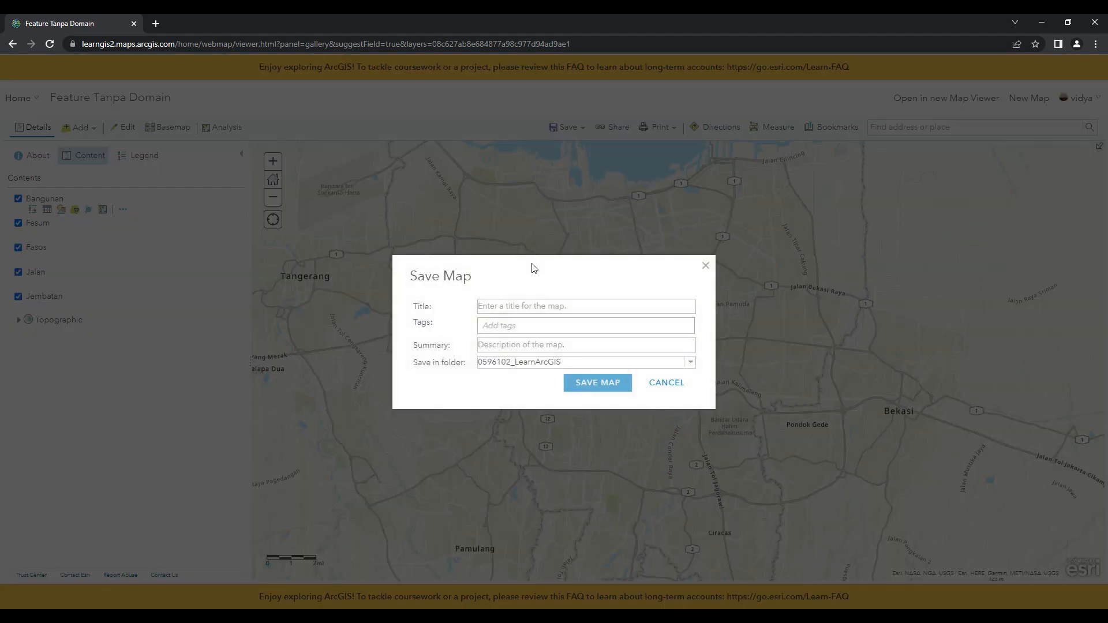
{"action": "left_click", "coordinate": [521, 307]}
{"action": "type", "text": "WebMap"}
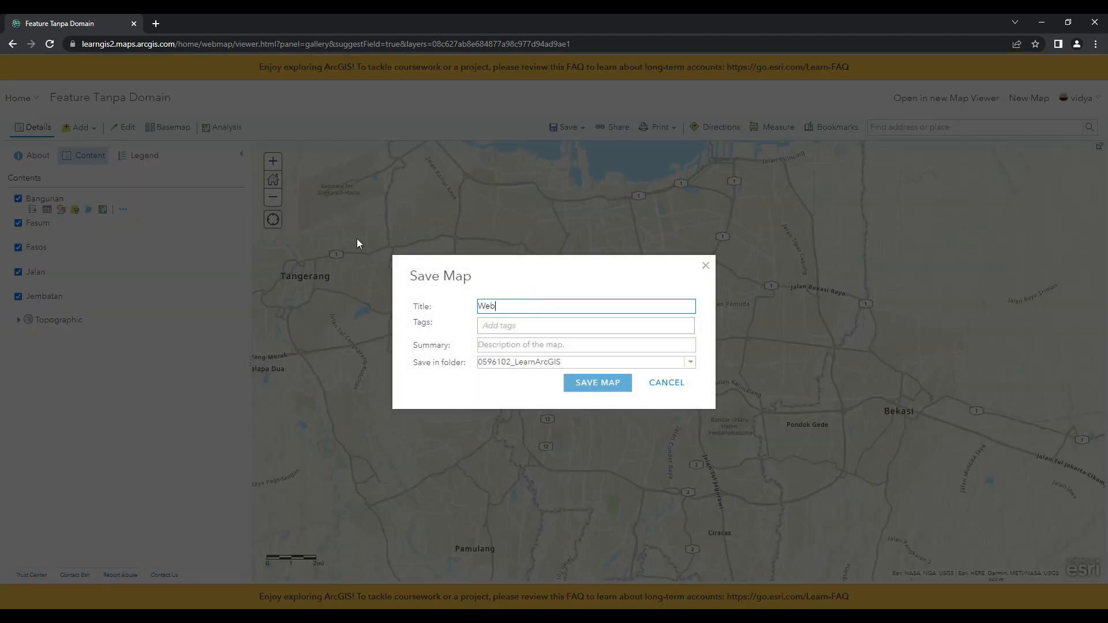
{"action": "type", "text": " - Survey"}
{"action": "left_click", "coordinate": [583, 386]}
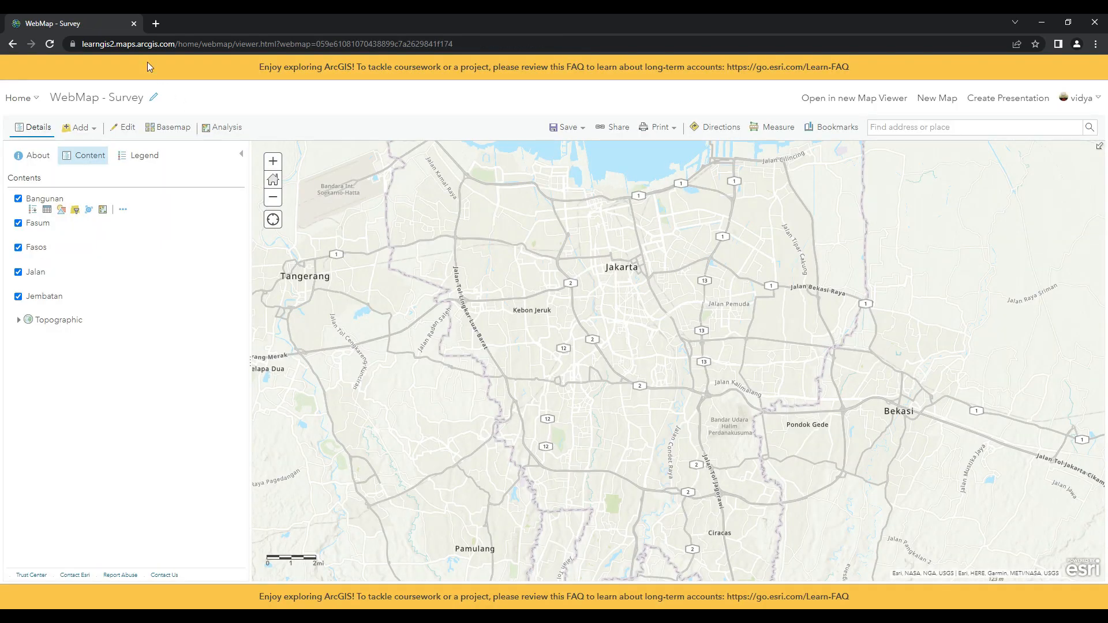
Go to the content list and reopen the "WebMap - Survey" web map in Map Viewer Classic
{"action": "left_click", "coordinate": [18, 98]}
{"action": "left_click", "coordinate": [27, 238]}
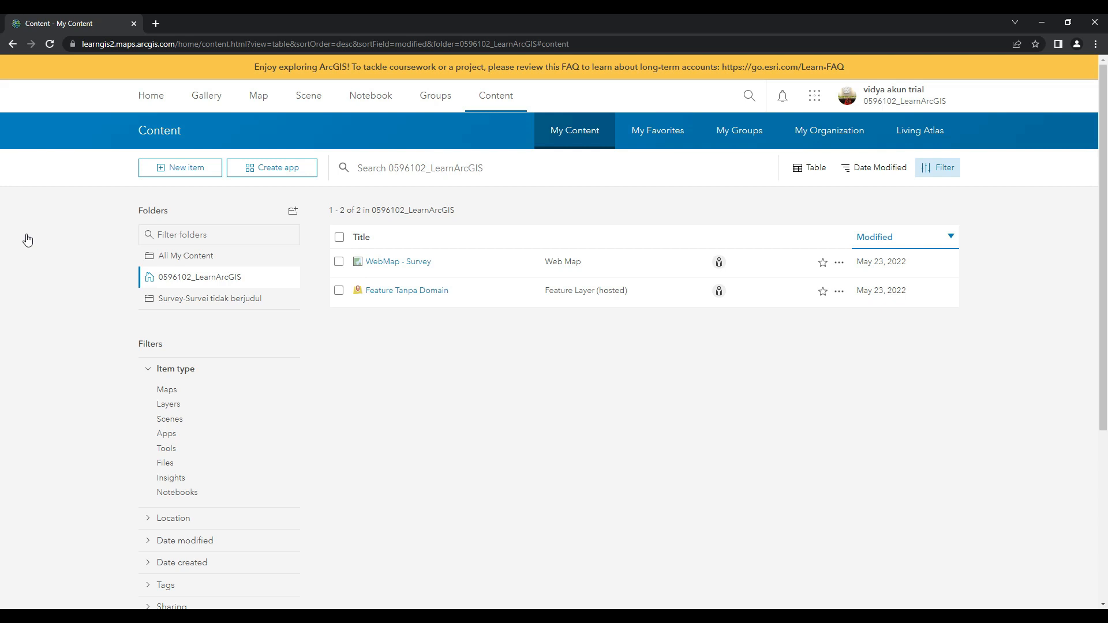
{"action": "left_click", "coordinate": [380, 267]}
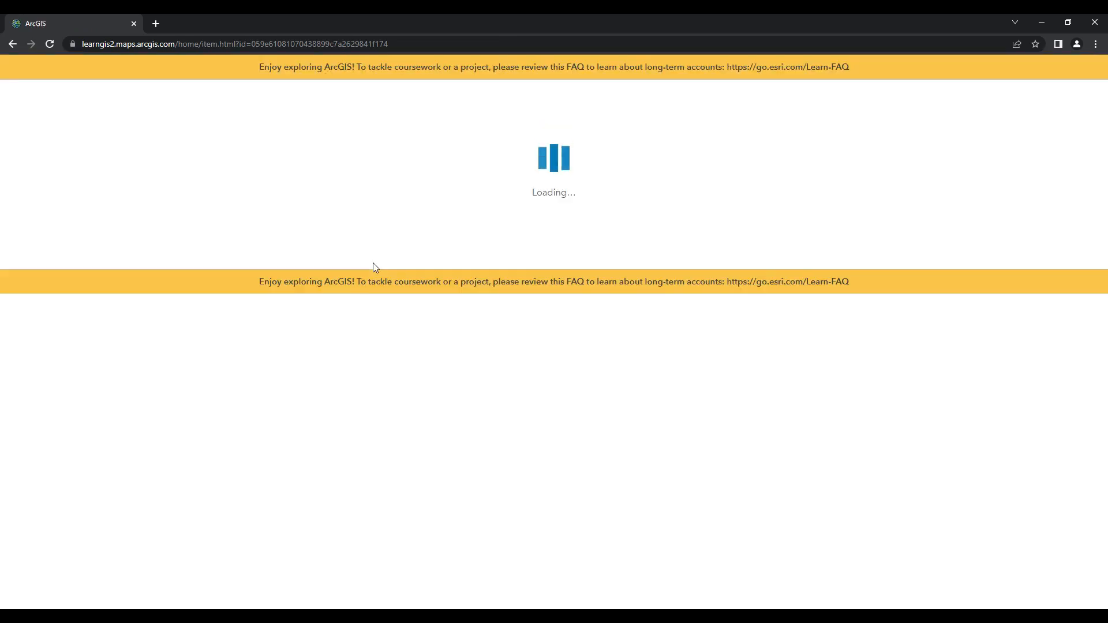
{"action": "left_click", "coordinate": [192, 236]}
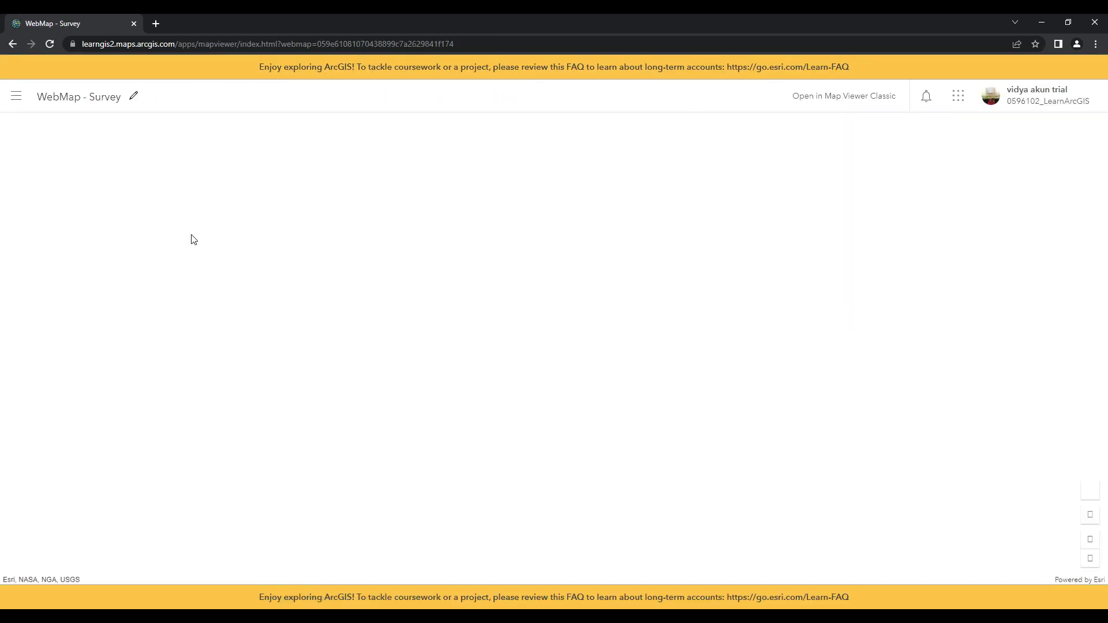
{"action": "left_click", "coordinate": [855, 110]}
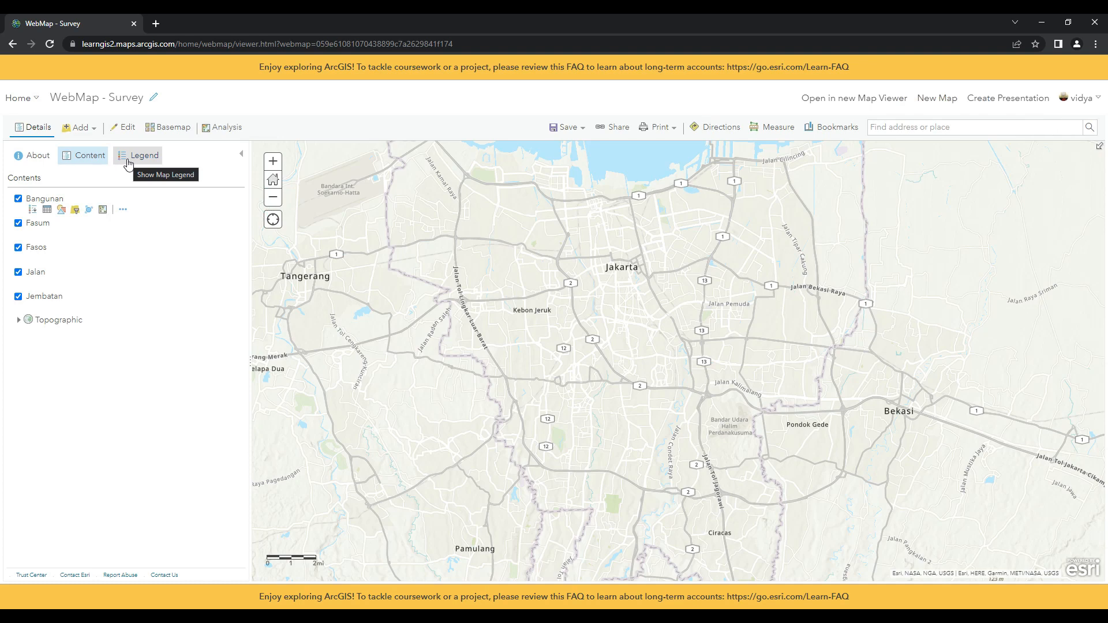
Place a trial Fasum point just west of Jakarta in edit mode and delete it again
{"action": "left_click", "coordinate": [118, 130]}
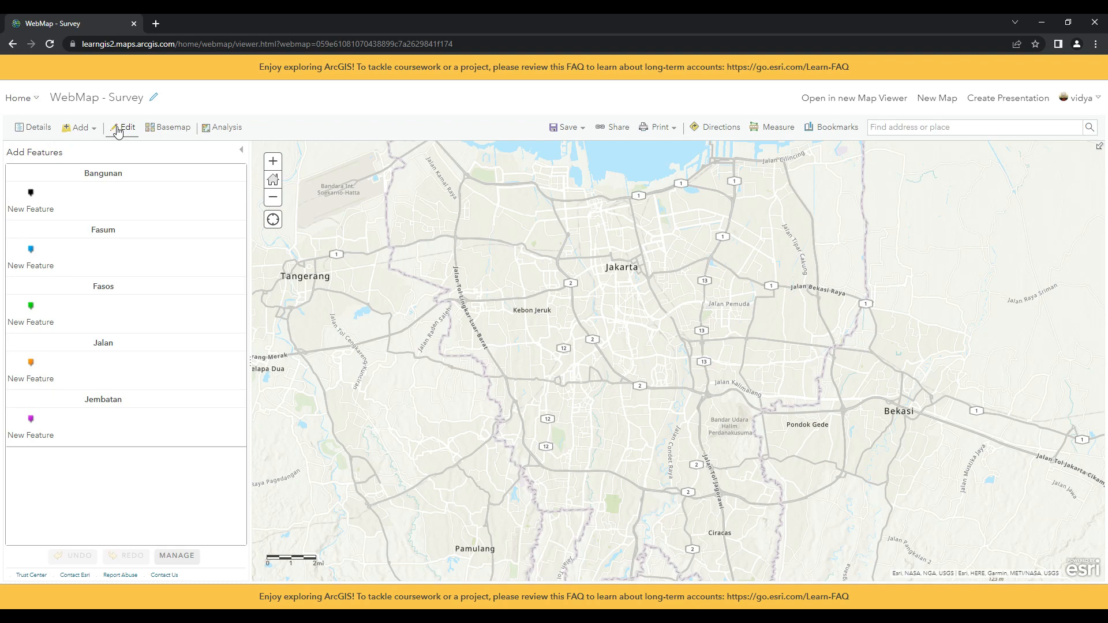
{"action": "left_click", "coordinate": [37, 207]}
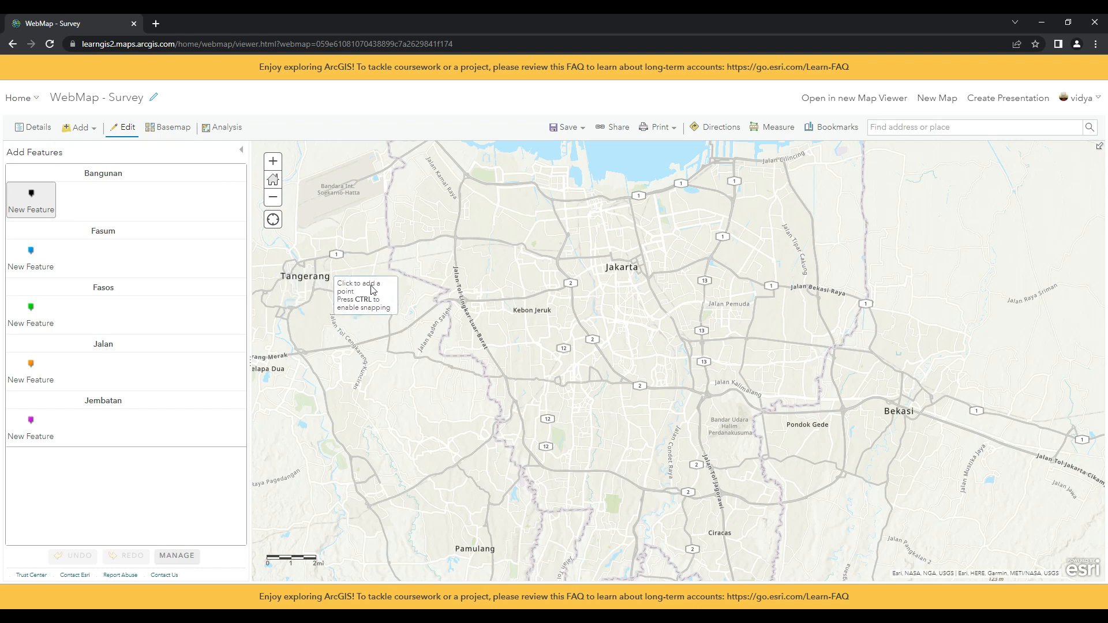
{"action": "left_click", "coordinate": [44, 265]}
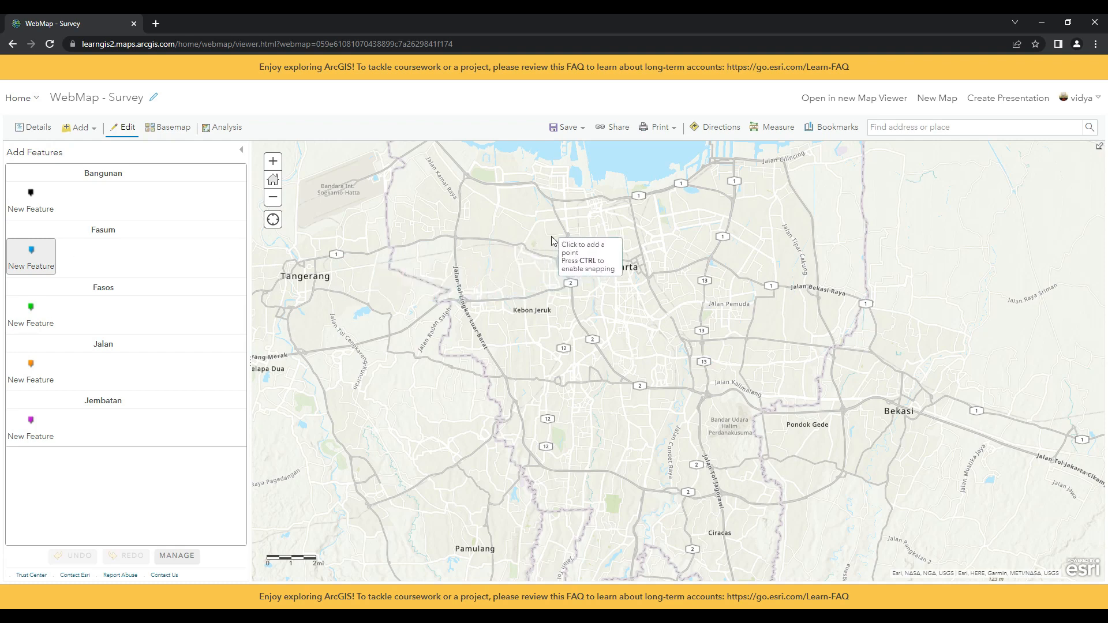
{"action": "left_click", "coordinate": [547, 258]}
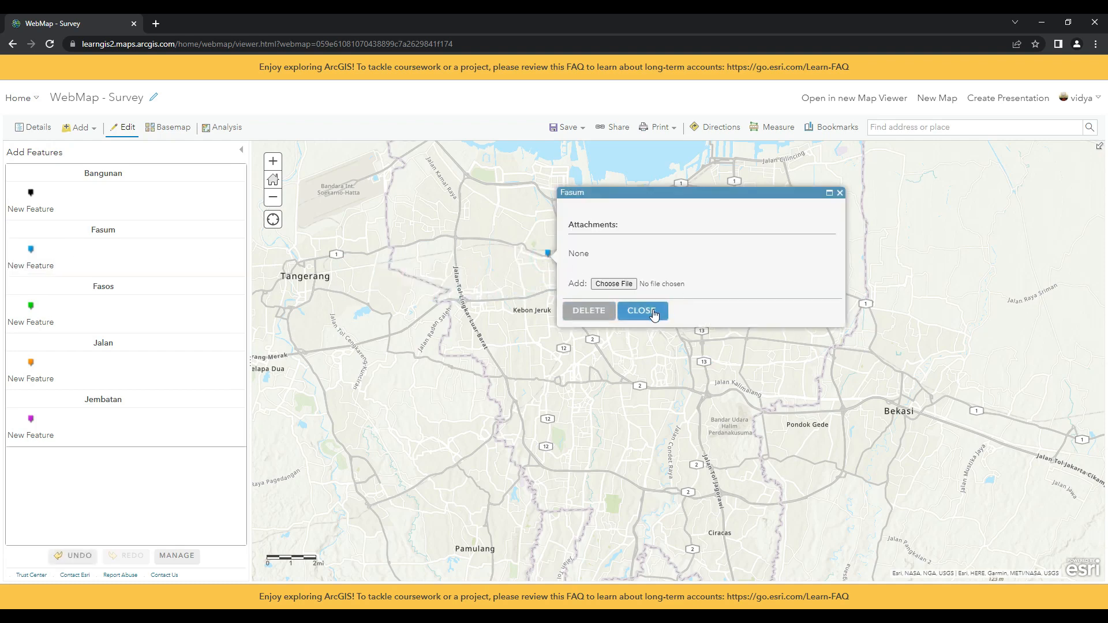
{"action": "left_click", "coordinate": [605, 314]}
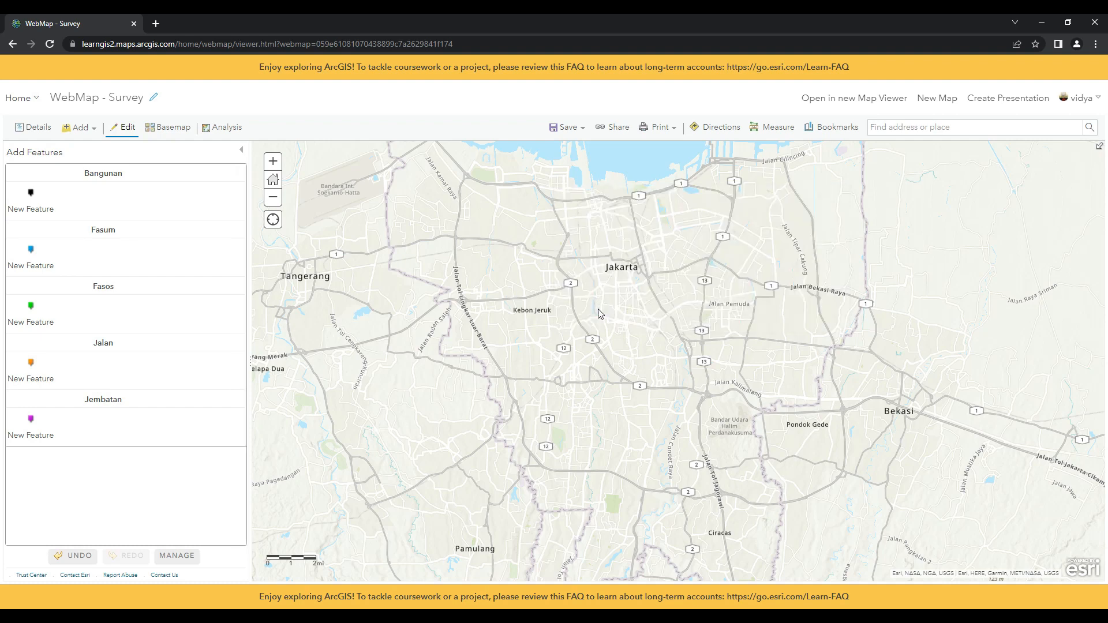
Save the "WebMap - Survey" map and return to the content list
{"action": "left_click", "coordinate": [564, 127]}
{"action": "left_click", "coordinate": [562, 145]}
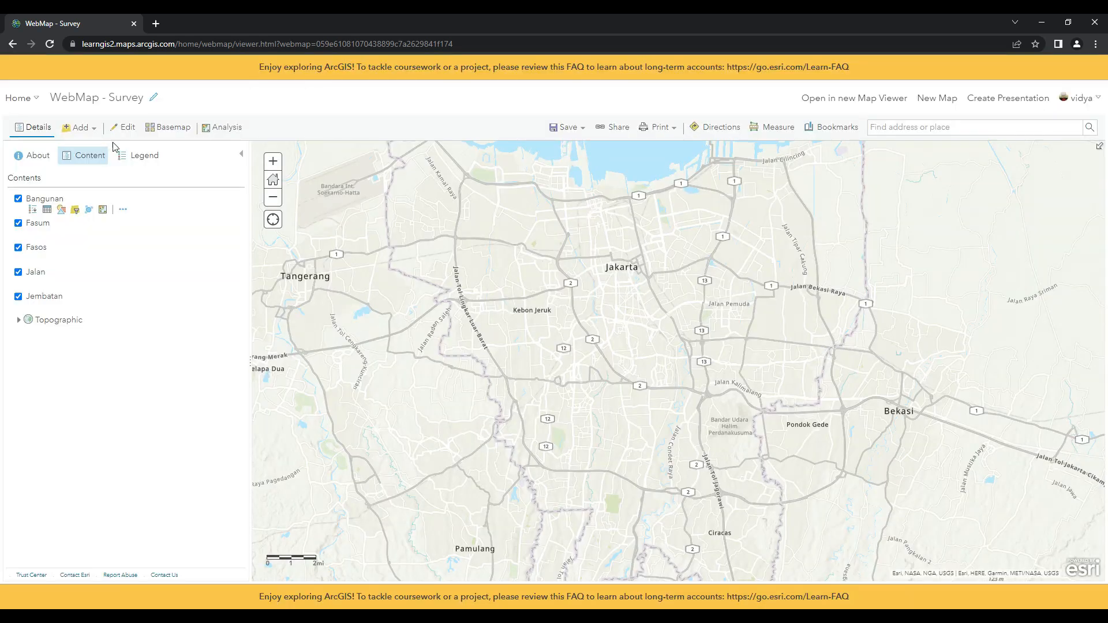
{"action": "left_click", "coordinate": [20, 98]}
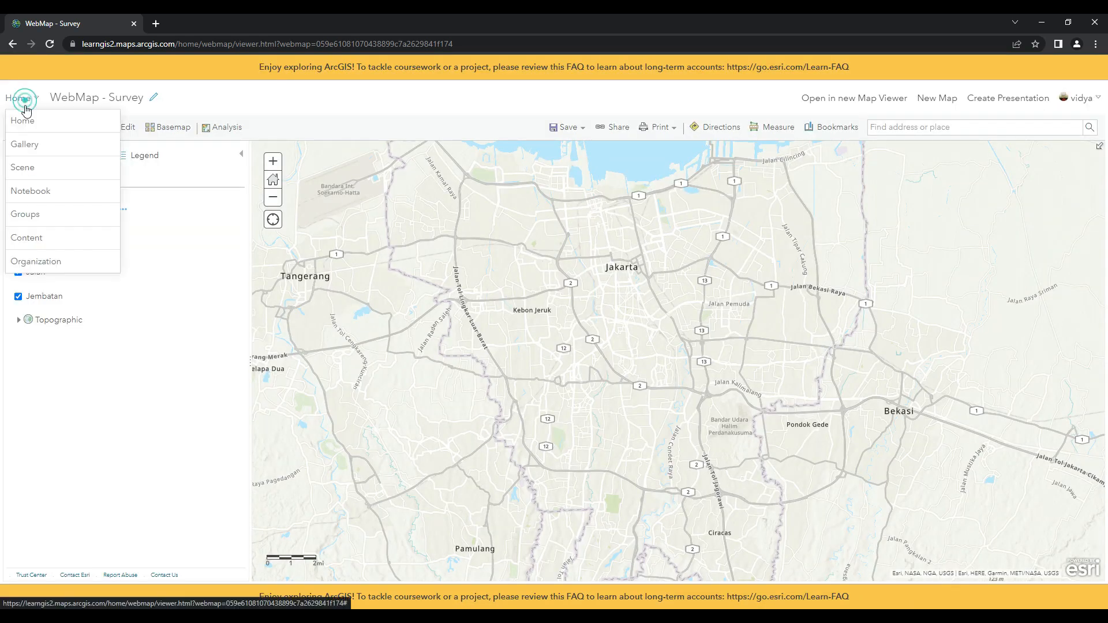
{"action": "left_click", "coordinate": [34, 235]}
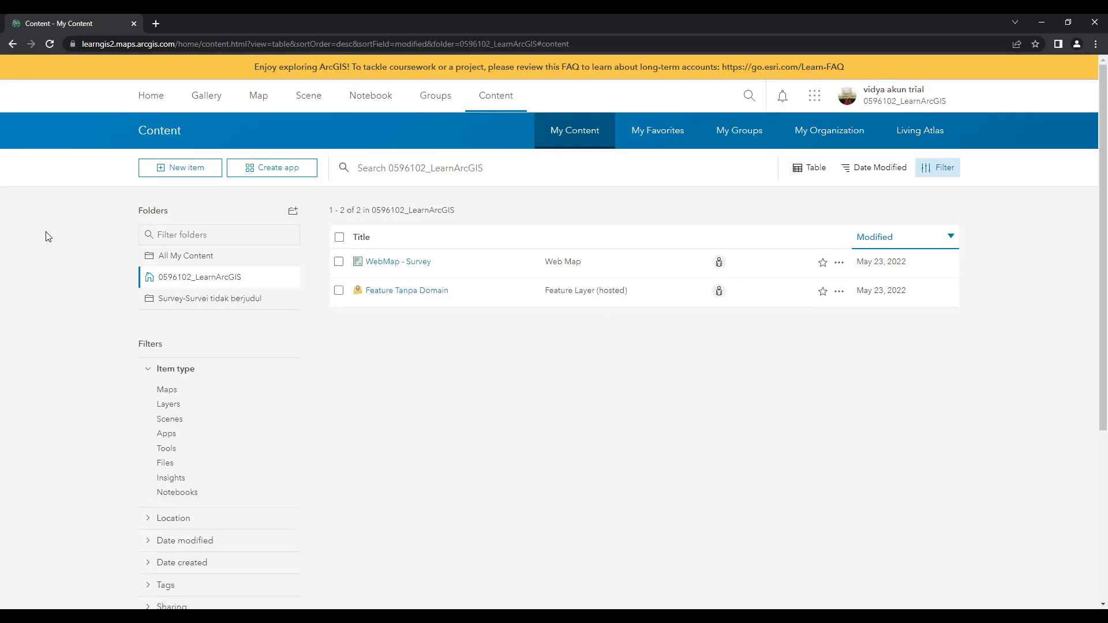
Start a new item from the Data_Fasum_Fasos_Domain ZIP archive in the Geodatabase Domain folder on drive C
{"action": "left_click", "coordinate": [174, 168]}
{"action": "left_click", "coordinate": [422, 284]}
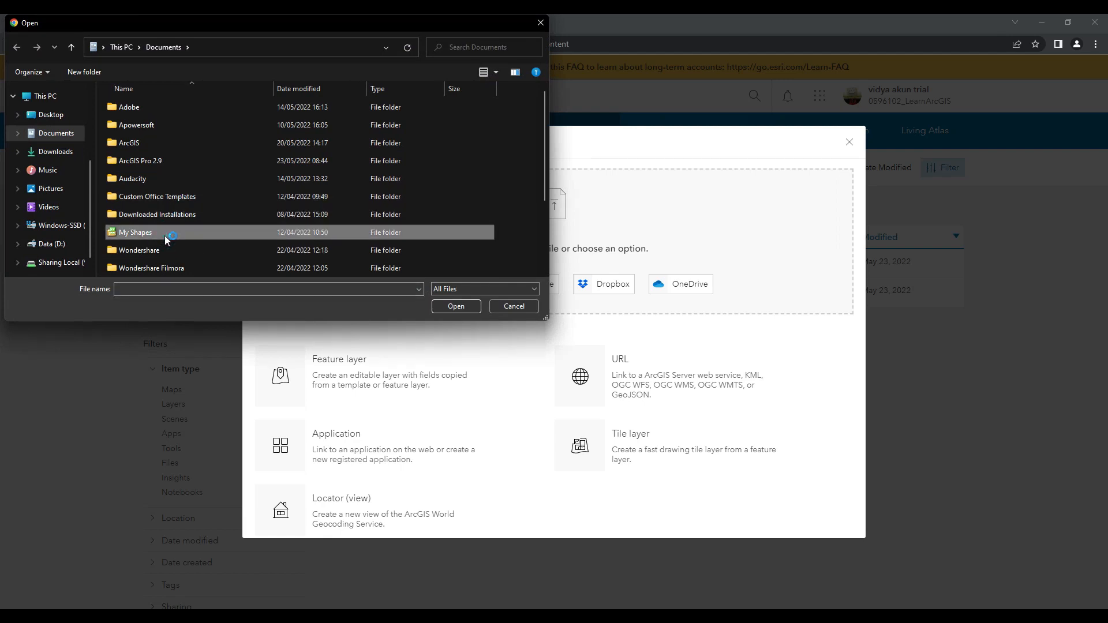
{"action": "scroll", "coordinate": [164, 236], "scroll_direction": "down", "scroll_amount": 1}
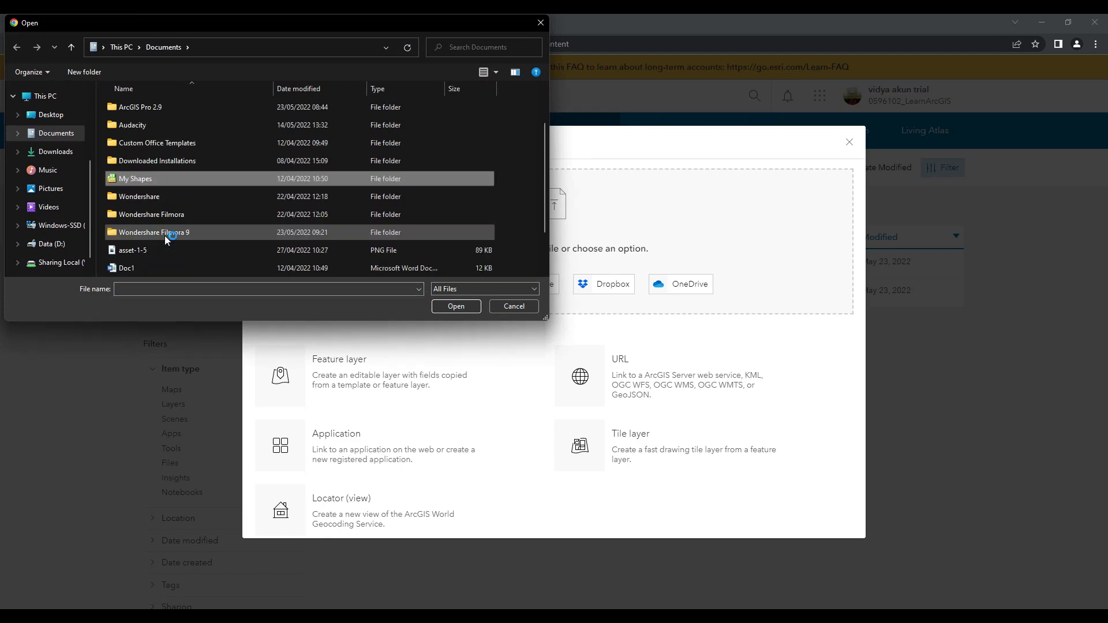
{"action": "scroll", "coordinate": [164, 235], "scroll_direction": "up", "scroll_amount": 1}
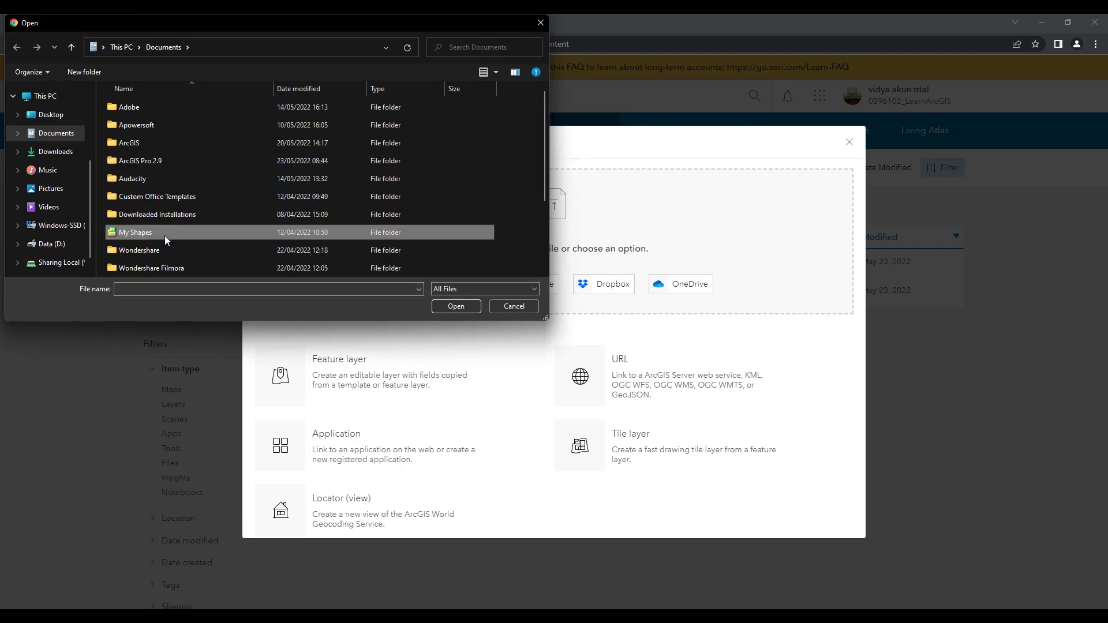
{"action": "left_click", "coordinate": [64, 225]}
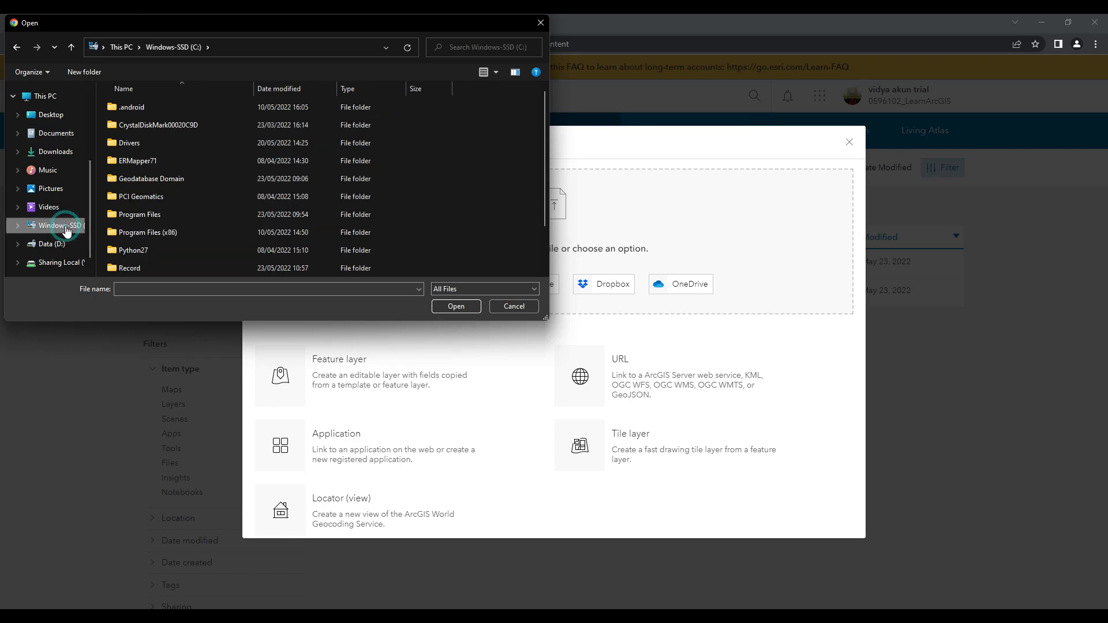
{"action": "double_click", "coordinate": [157, 179]}
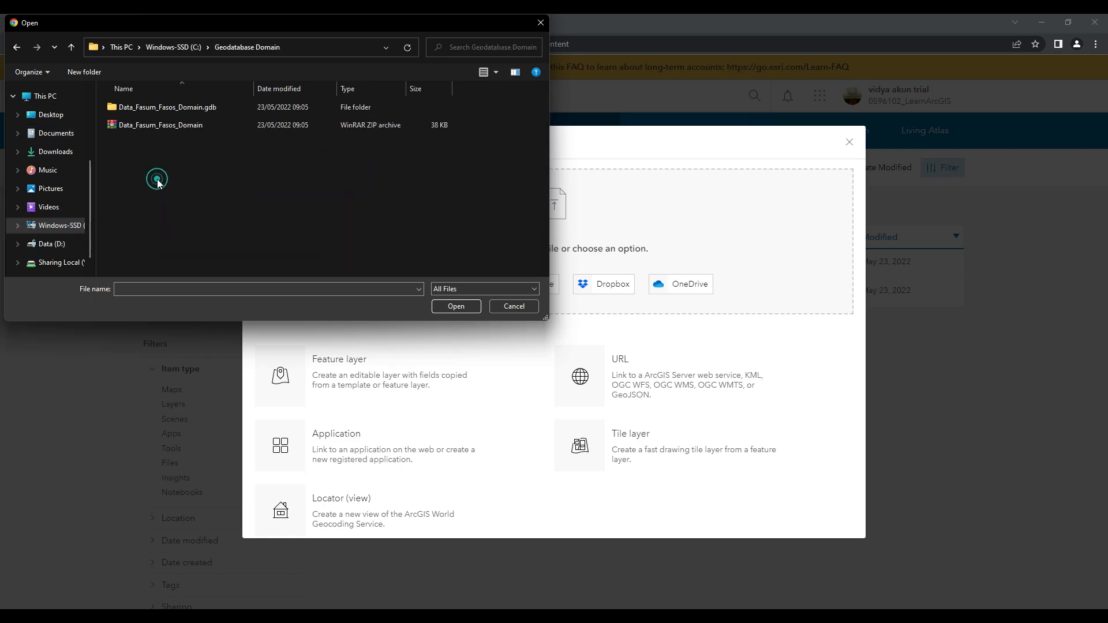
{"action": "left_click", "coordinate": [157, 128]}
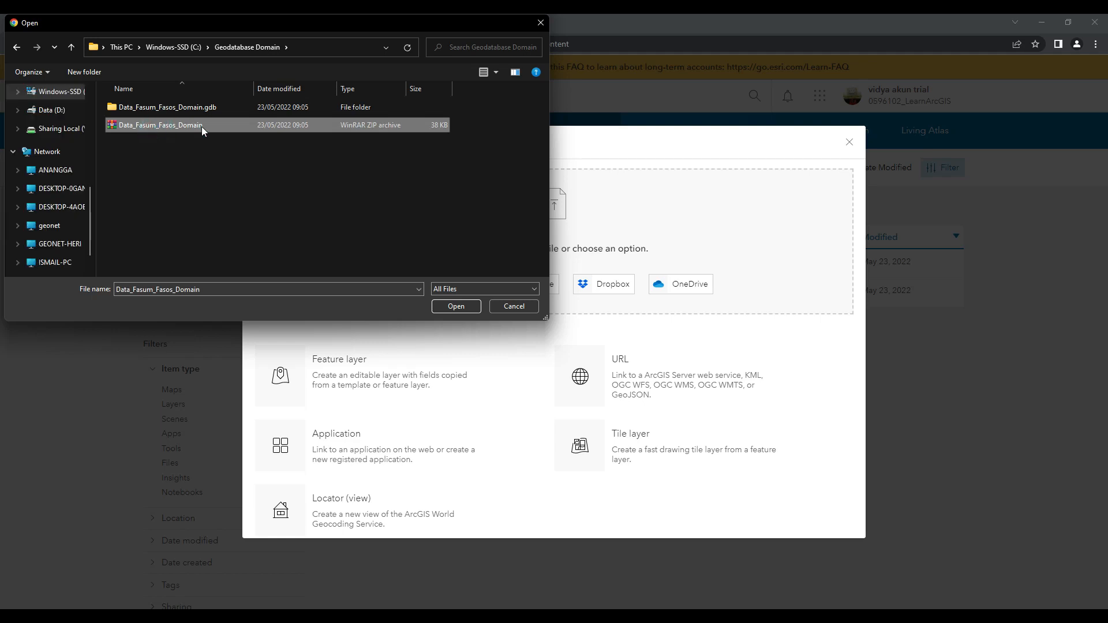
{"action": "double_click", "coordinate": [202, 126]}
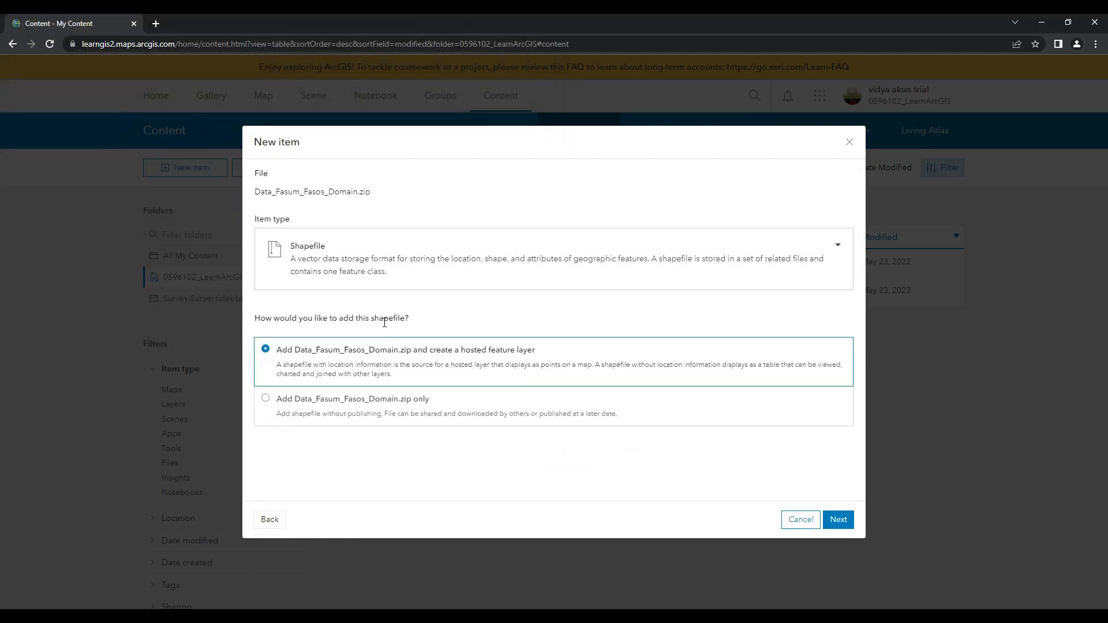
Set the item type to File geodatabase and choose to add the ZIP and create a hosted feature layer
{"action": "left_click", "coordinate": [483, 267]}
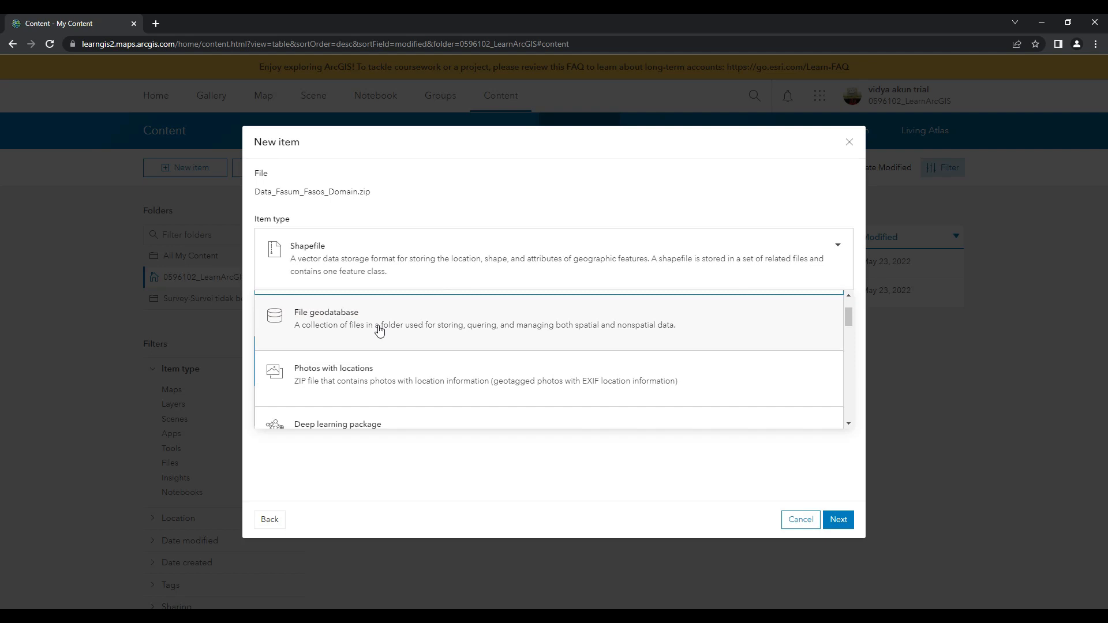
{"action": "left_click", "coordinate": [379, 330]}
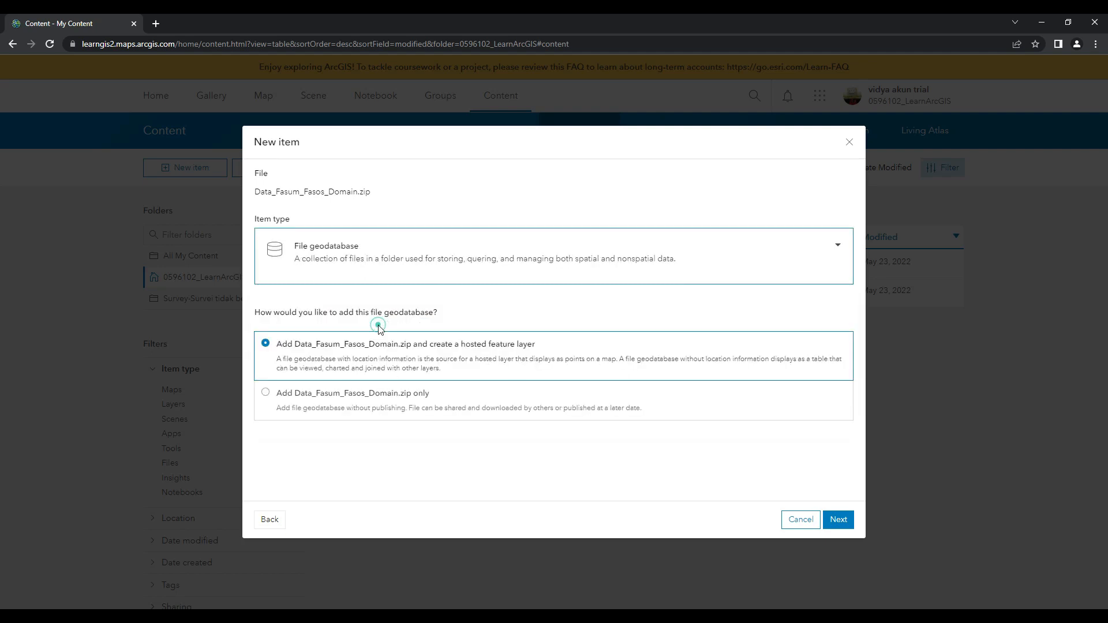
{"action": "left_click", "coordinate": [378, 326]}
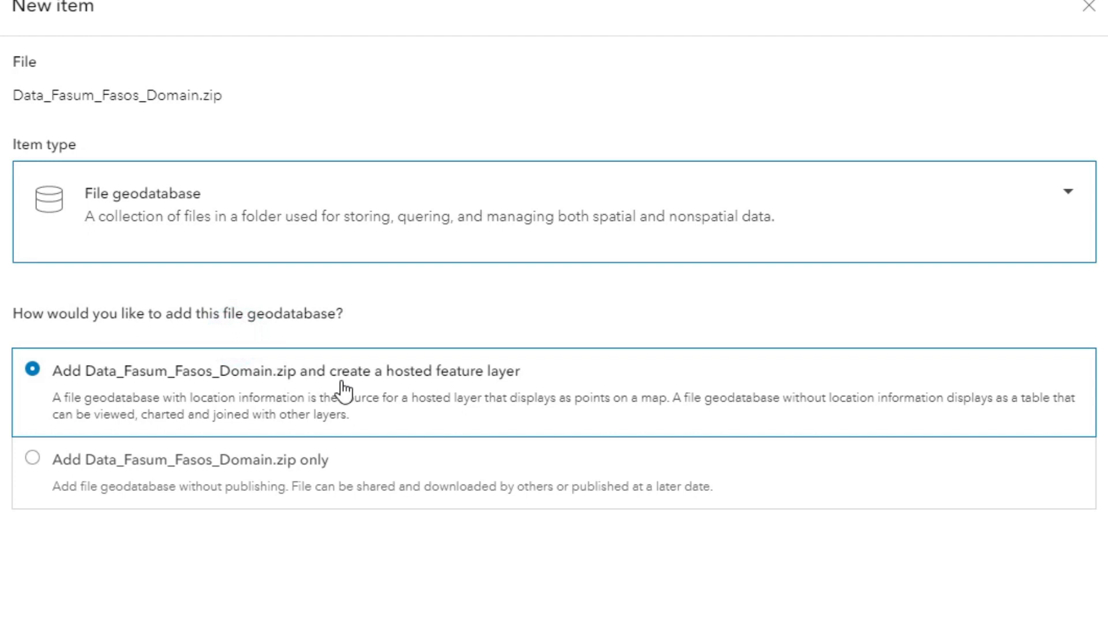
{"action": "left_click", "coordinate": [343, 476]}
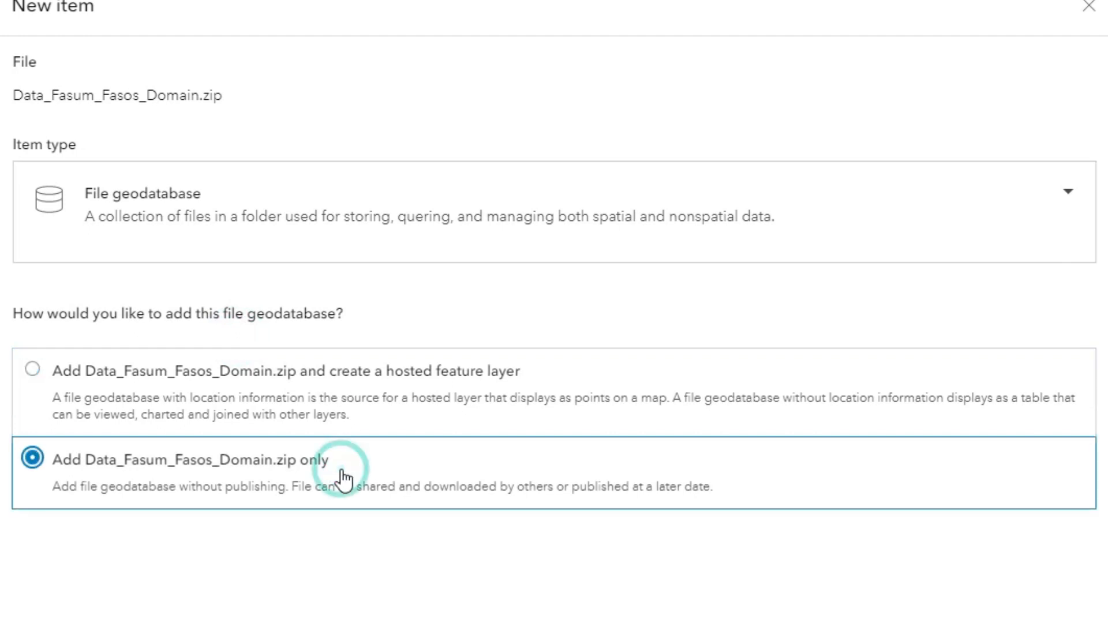
{"action": "left_click", "coordinate": [364, 384]}
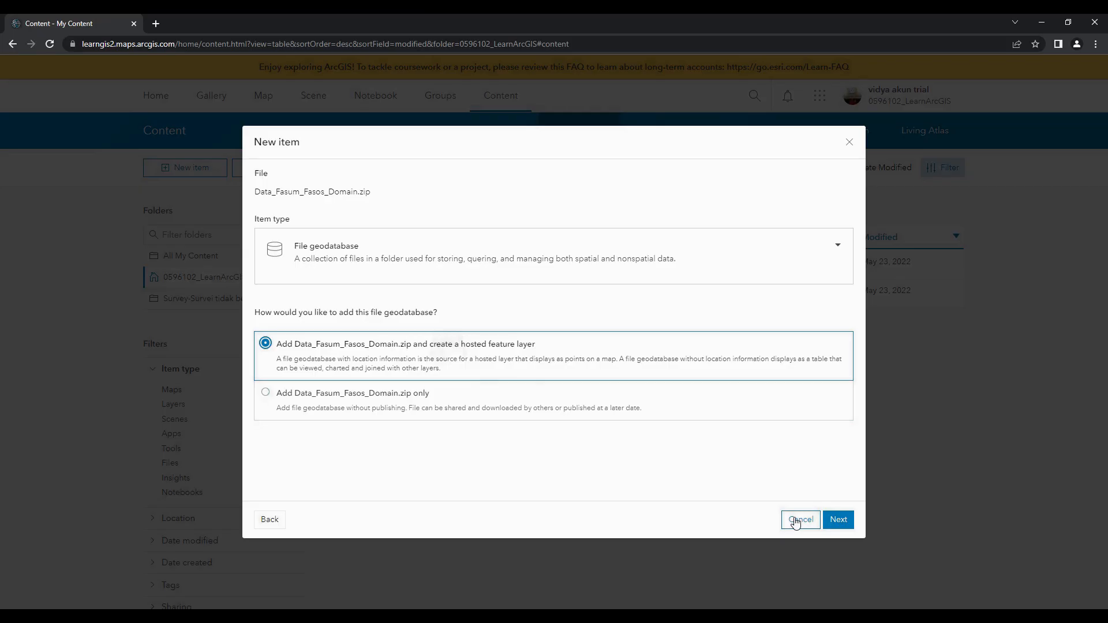
{"action": "left_click", "coordinate": [842, 523]}
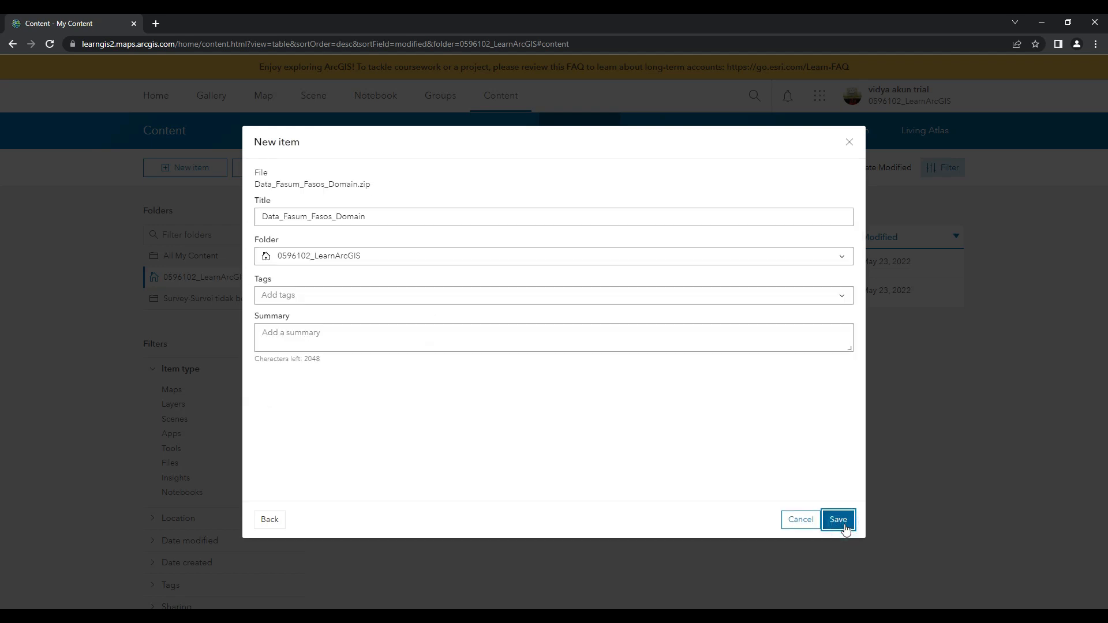
Save the new item with the title "Feature Dengan Domain", the tag "survey" and the summary "....."
{"action": "left_click", "coordinate": [404, 217]}
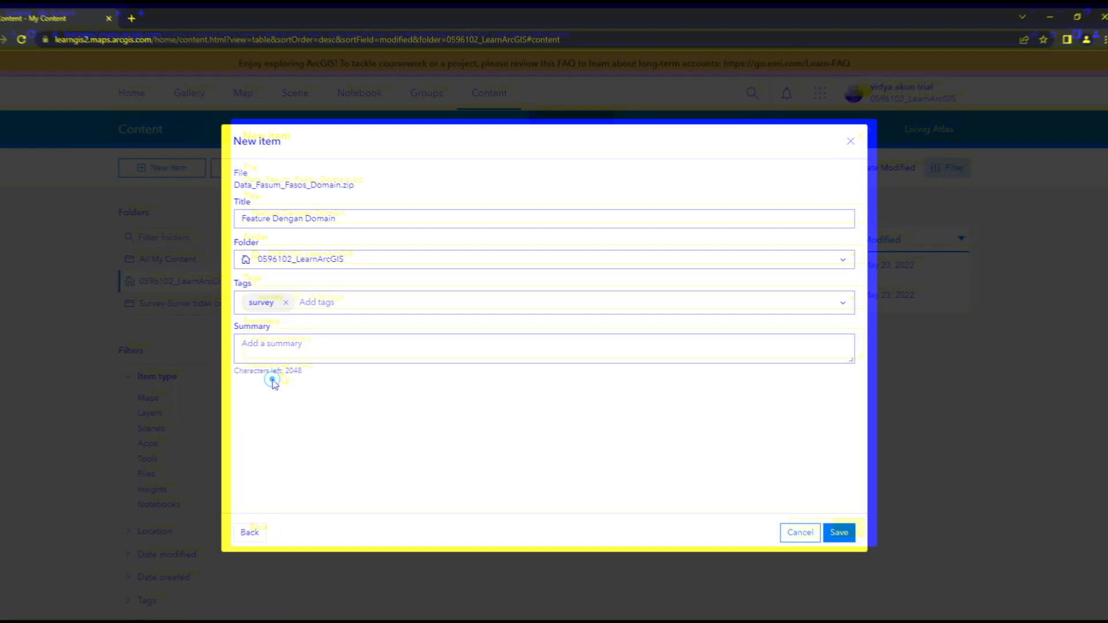
{"action": "left_click", "coordinate": [278, 355]}
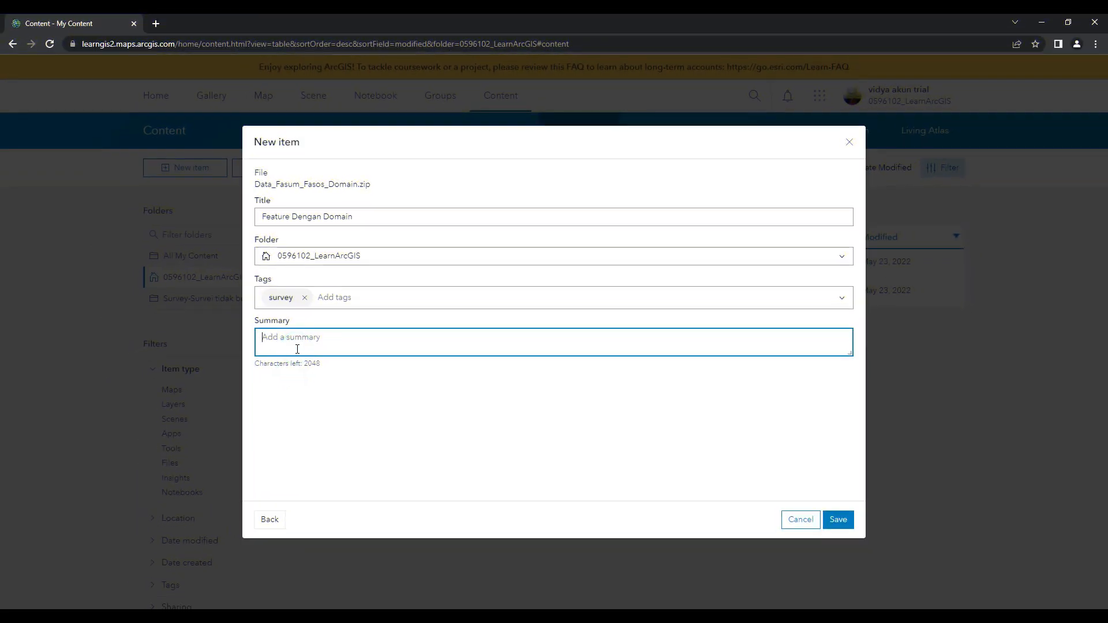
{"action": "type", "text": "....."}
{"action": "left_click", "coordinate": [838, 520]}
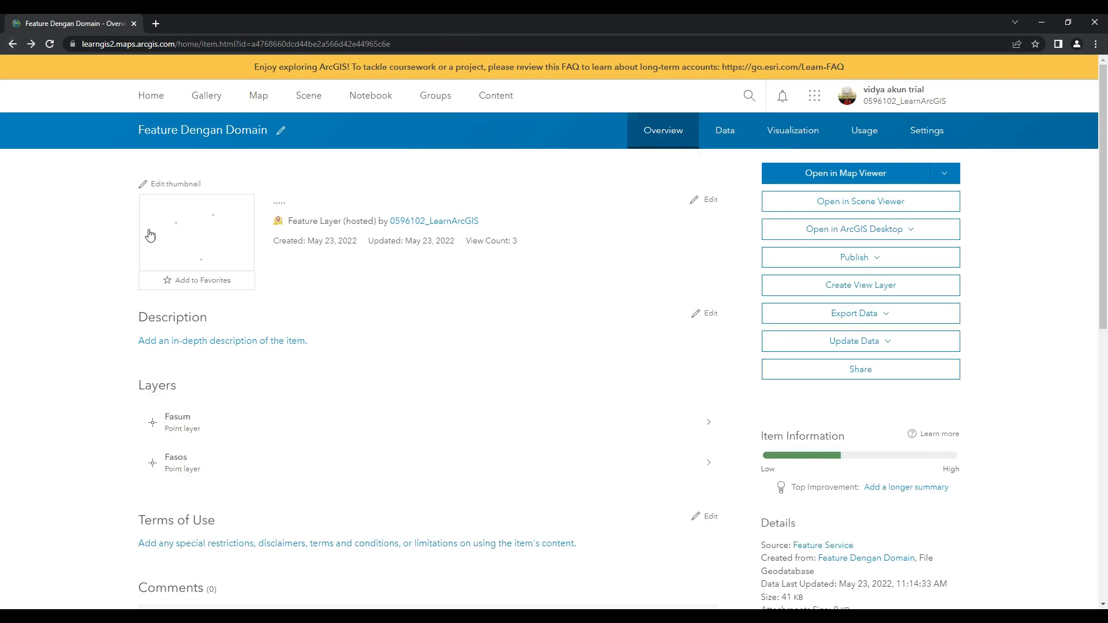
Open the "Feature Dengan Domain" layer in the classic map viewer and rename its Fasum layer to "Fasilitas Umum"
{"action": "left_click", "coordinate": [202, 241]}
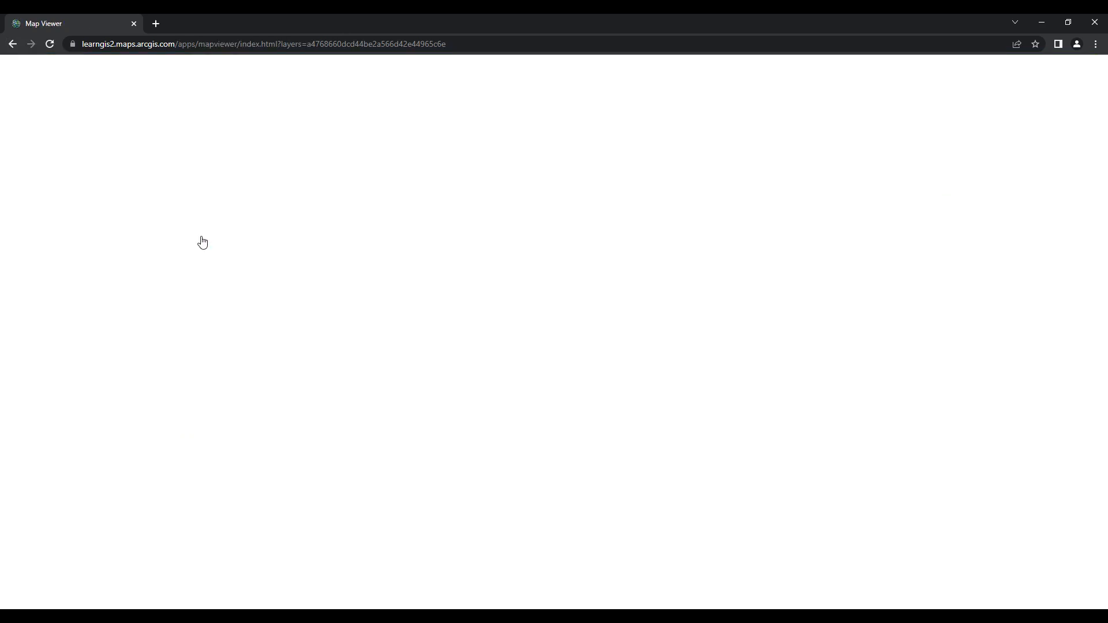
{"action": "left_click", "coordinate": [845, 99]}
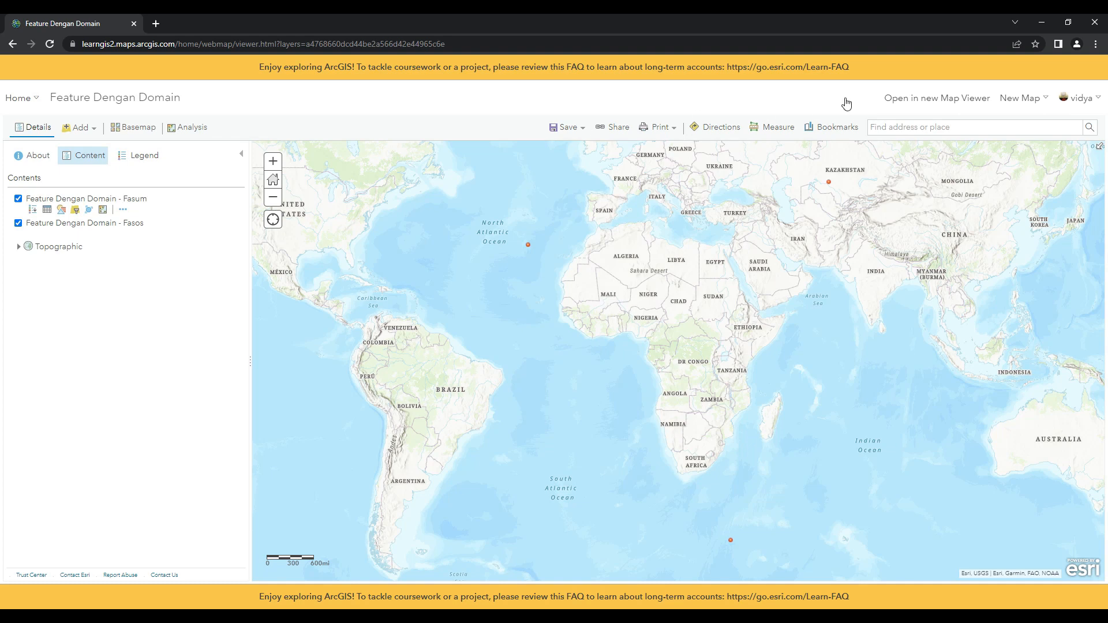
{"action": "left_click", "coordinate": [121, 209]}
{"action": "left_click", "coordinate": [149, 266]}
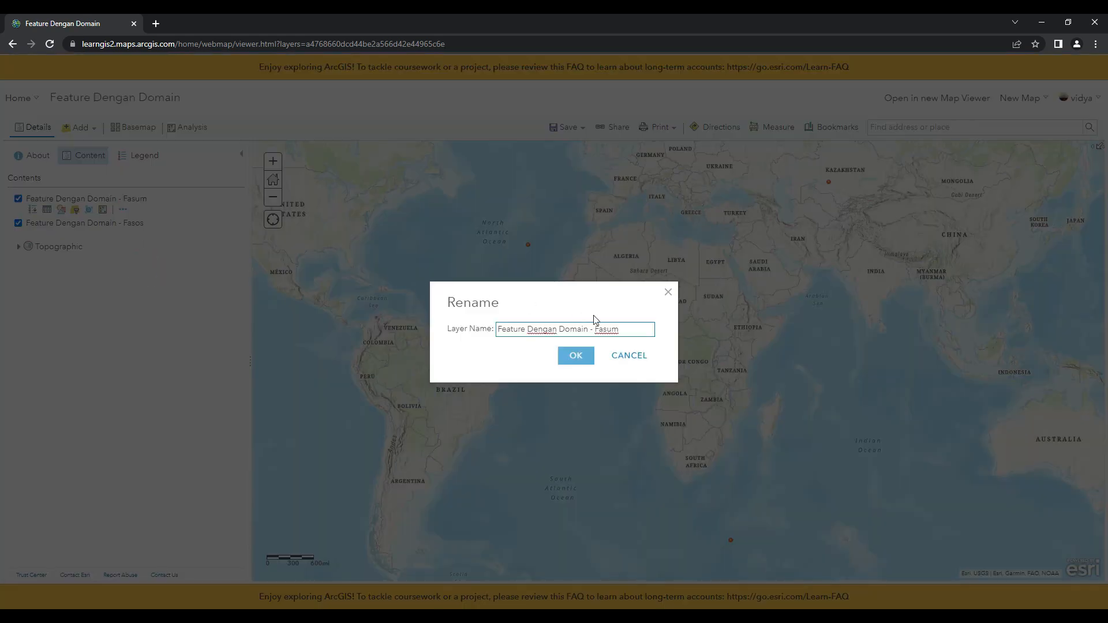
{"action": "left_click_drag", "start_coordinate": [618, 330], "coordinate": [486, 330]}
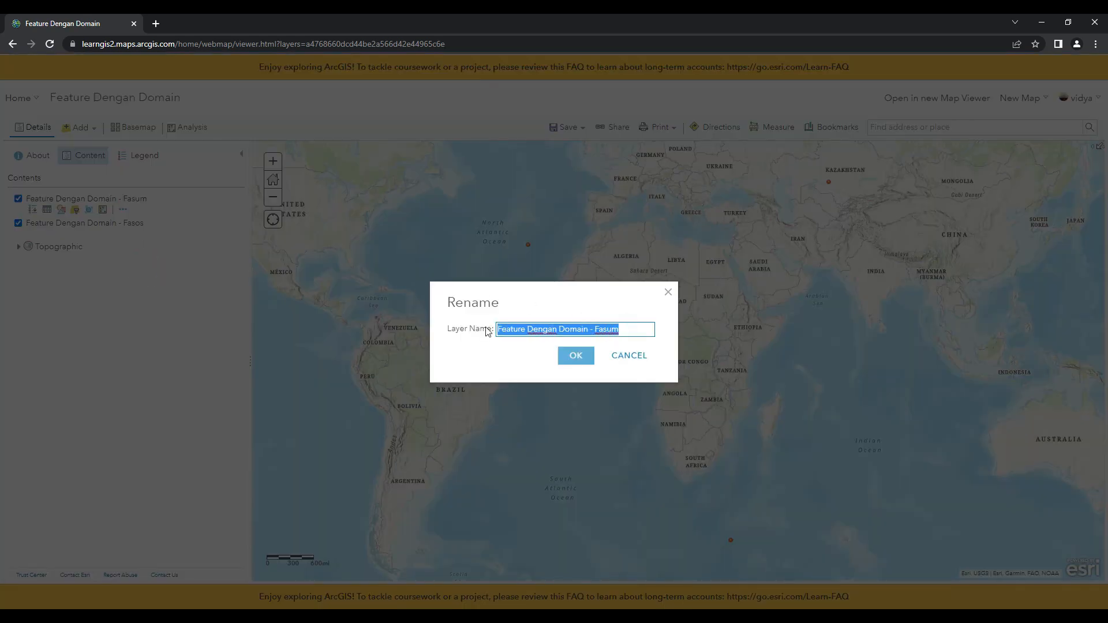
{"action": "type", "text": "Fasilitas Umum"}
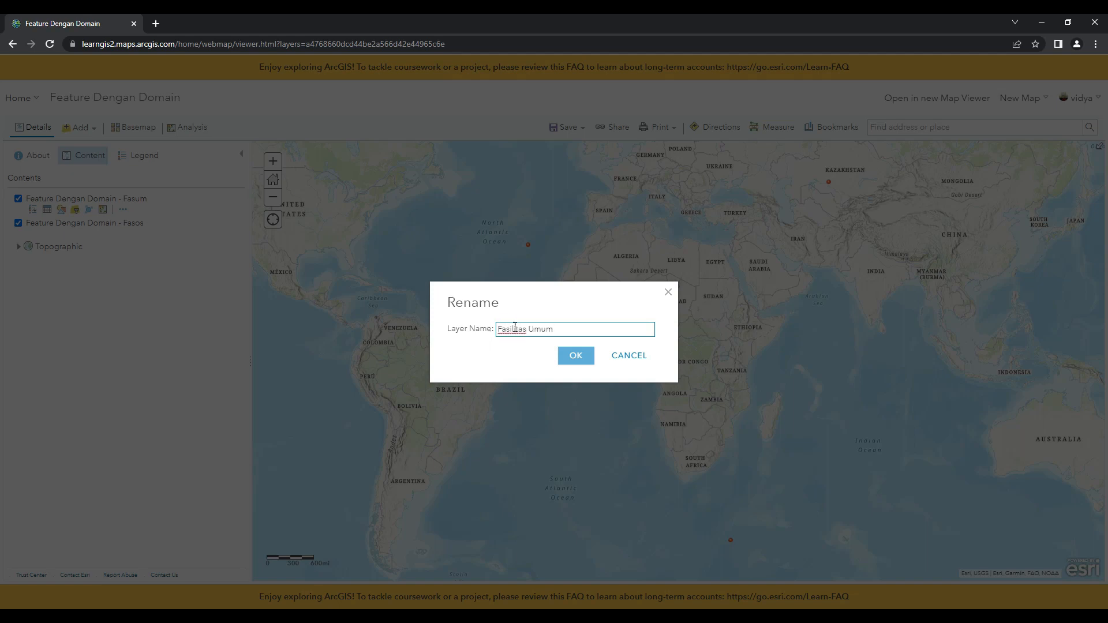
{"action": "left_click", "coordinate": [569, 357]}
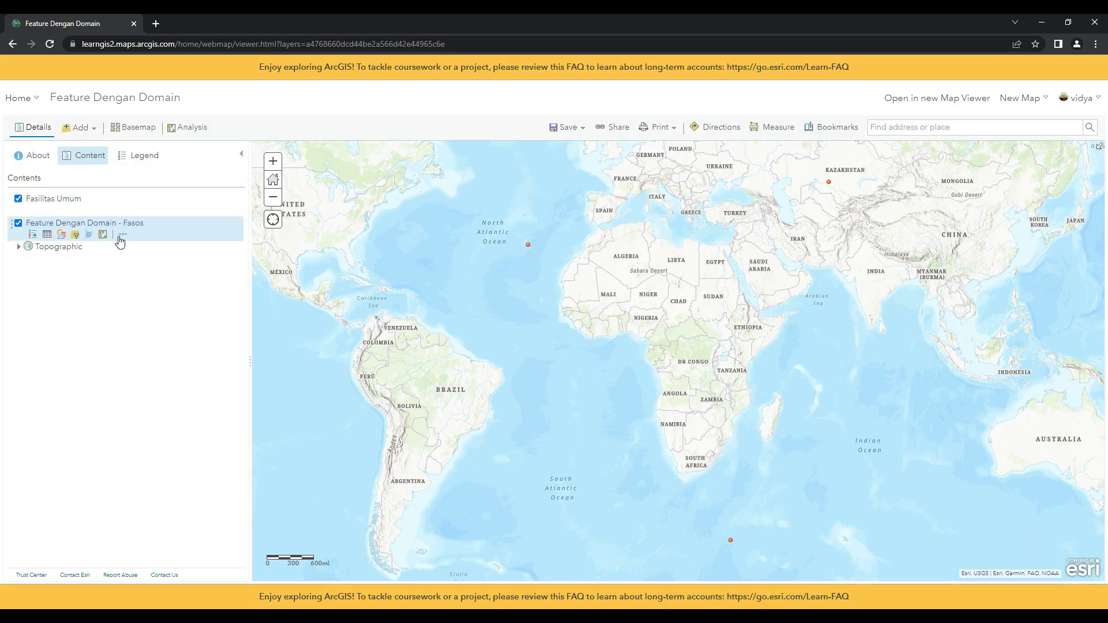
Rename the "Feature Dengan Domain - Fasos" layer to "Fasilitas Sosial"
{"action": "left_click", "coordinate": [121, 237]}
{"action": "left_click", "coordinate": [143, 287]}
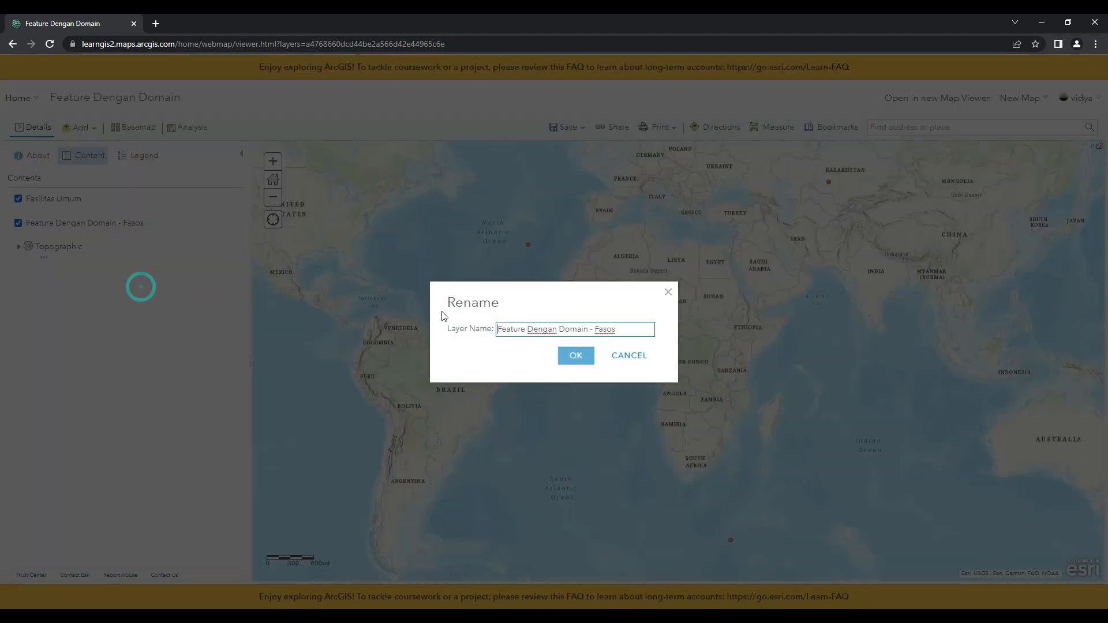
{"action": "triple_click", "coordinate": [619, 333]}
{"action": "type", "text": "Fasi"}
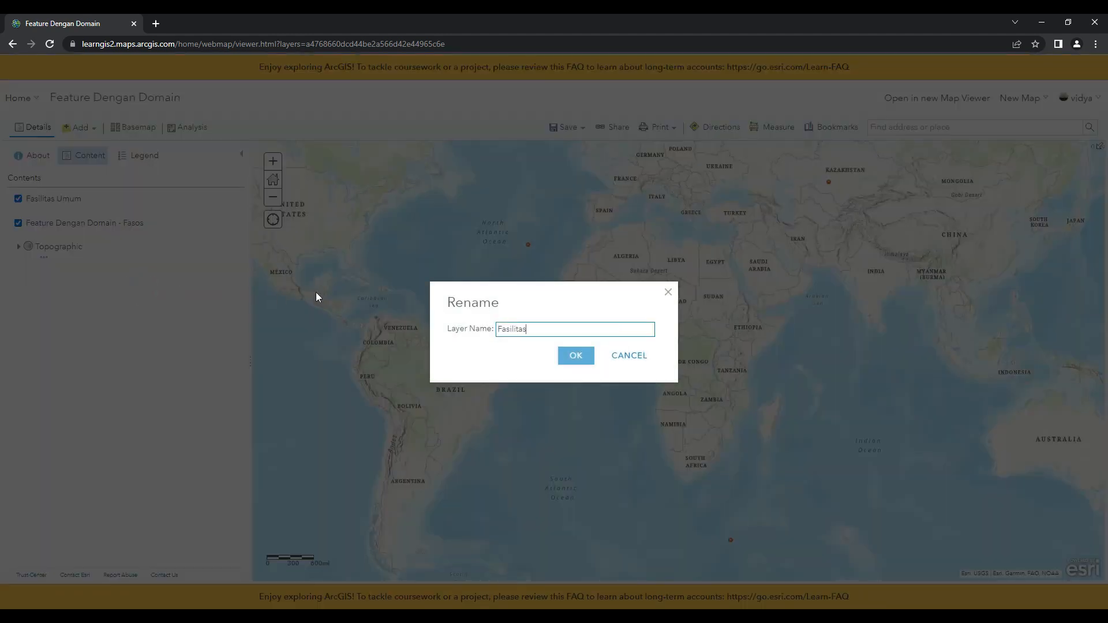
{"action": "type", "text": "litas Sosial"}
{"action": "left_click", "coordinate": [573, 359]}
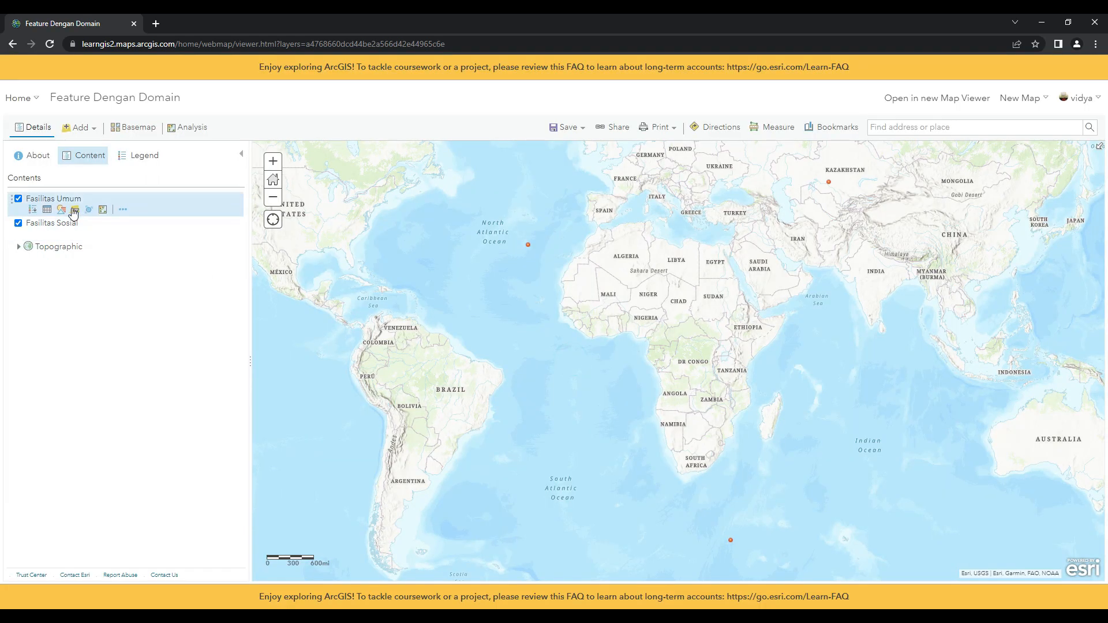
Change the Fasilitas Umum layer's single symbol to the blue star shape and finish its styling
{"action": "left_click", "coordinate": [73, 211]}
{"action": "left_click", "coordinate": [131, 315]}
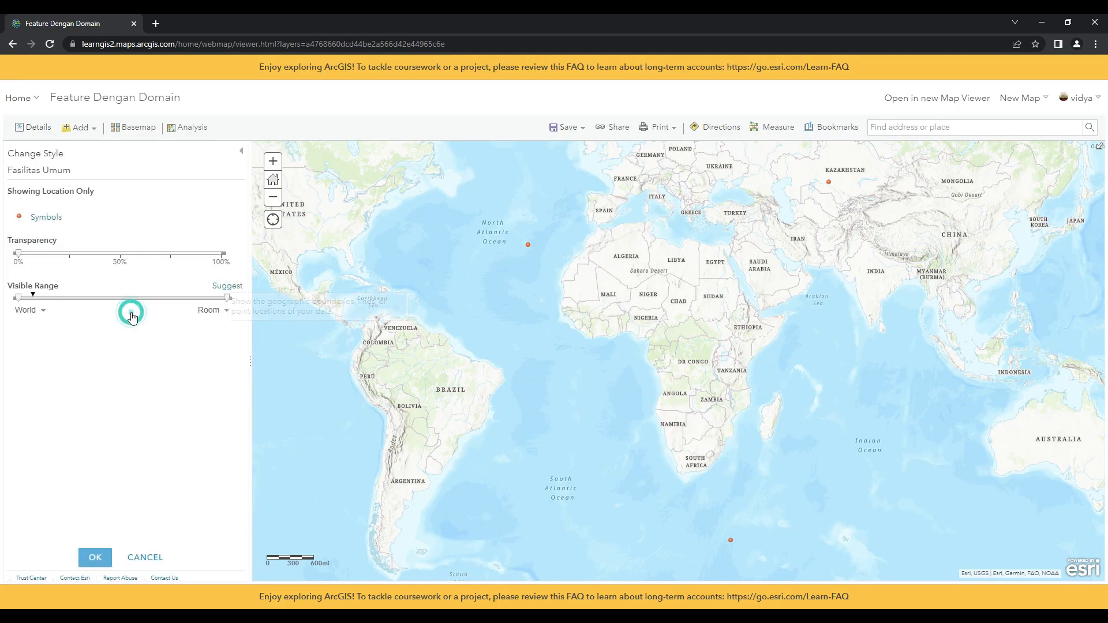
{"action": "left_click", "coordinate": [41, 218]}
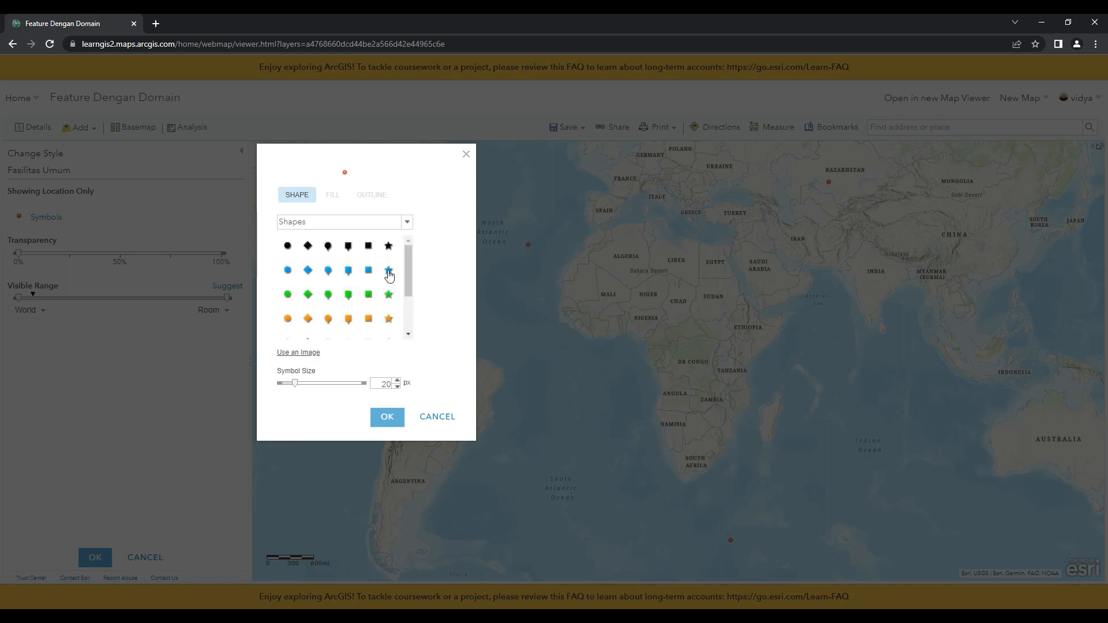
{"action": "left_click", "coordinate": [388, 271]}
{"action": "left_click", "coordinate": [387, 421]}
{"action": "left_click", "coordinate": [93, 556]}
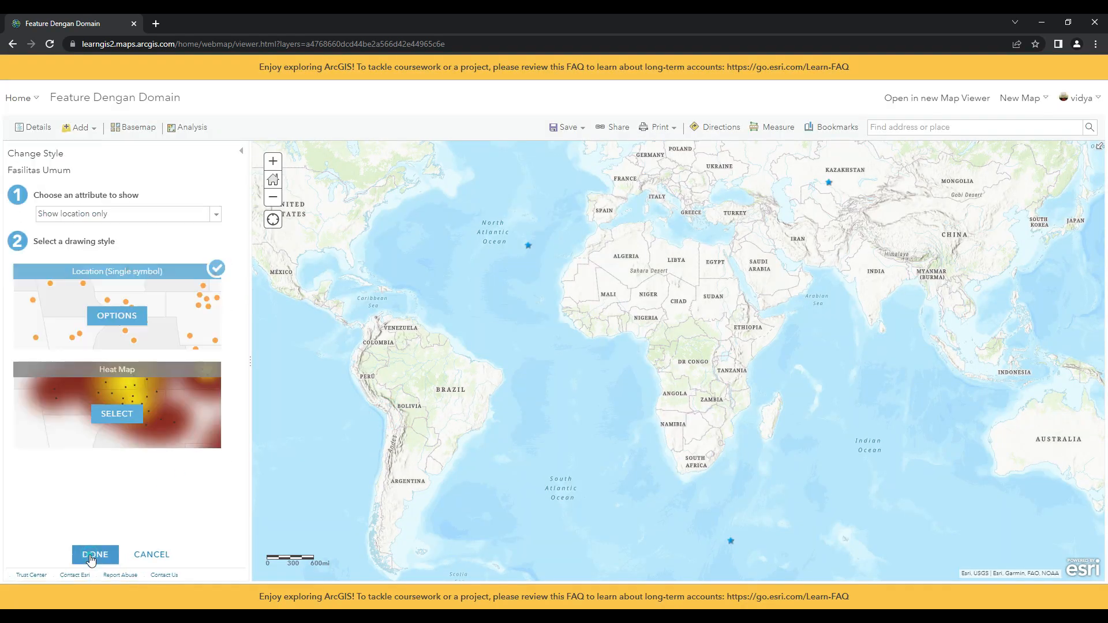
{"action": "left_click", "coordinate": [120, 314]}
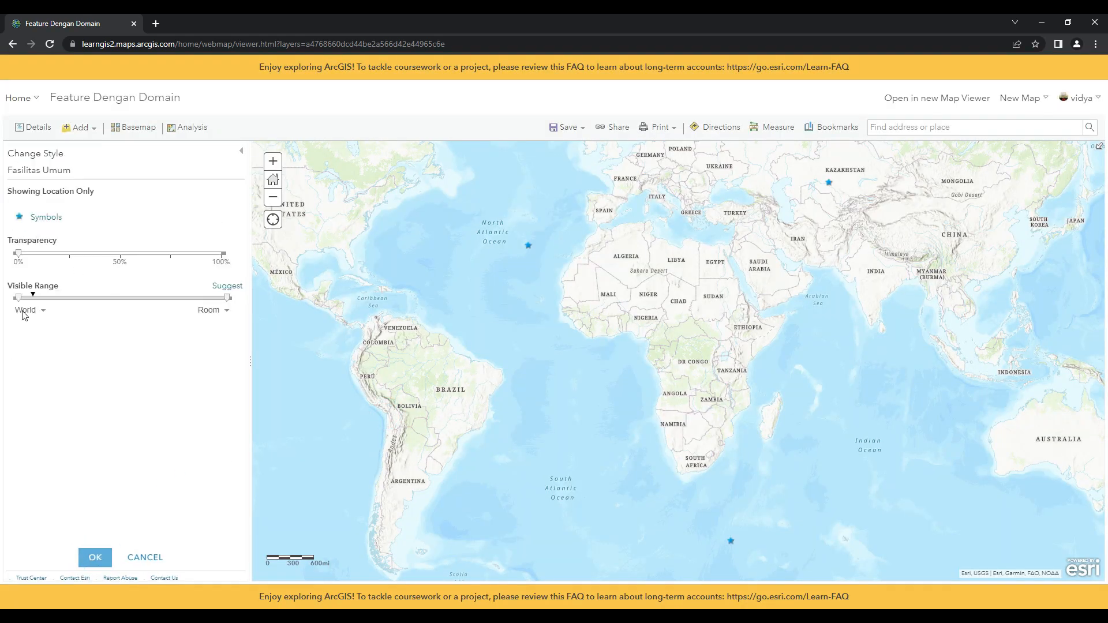
{"action": "left_click", "coordinate": [91, 564]}
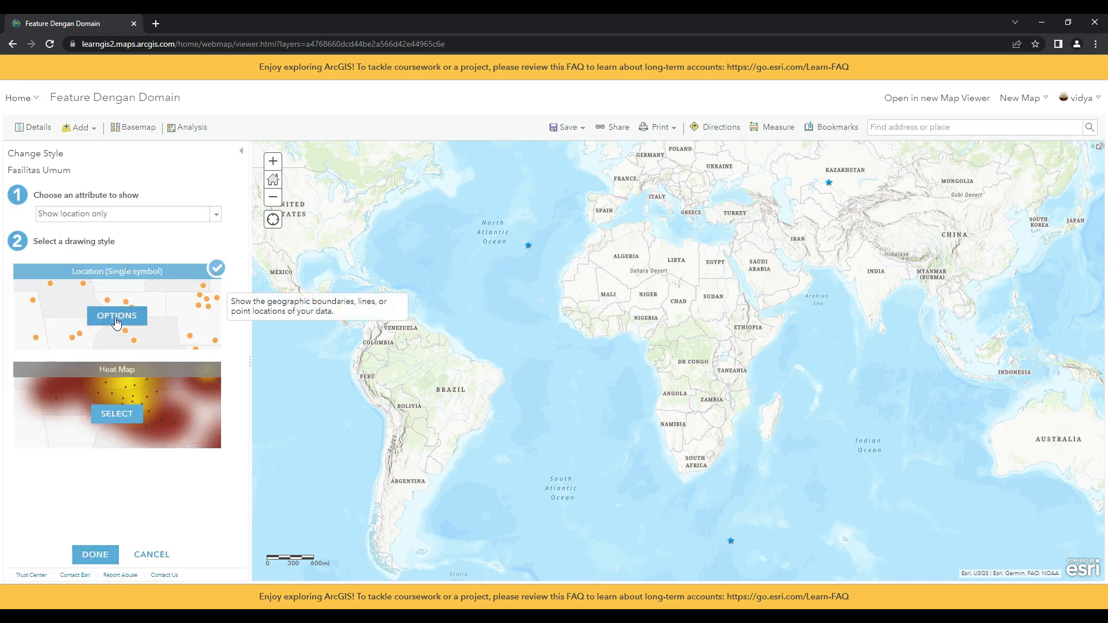
{"action": "left_click", "coordinate": [95, 554]}
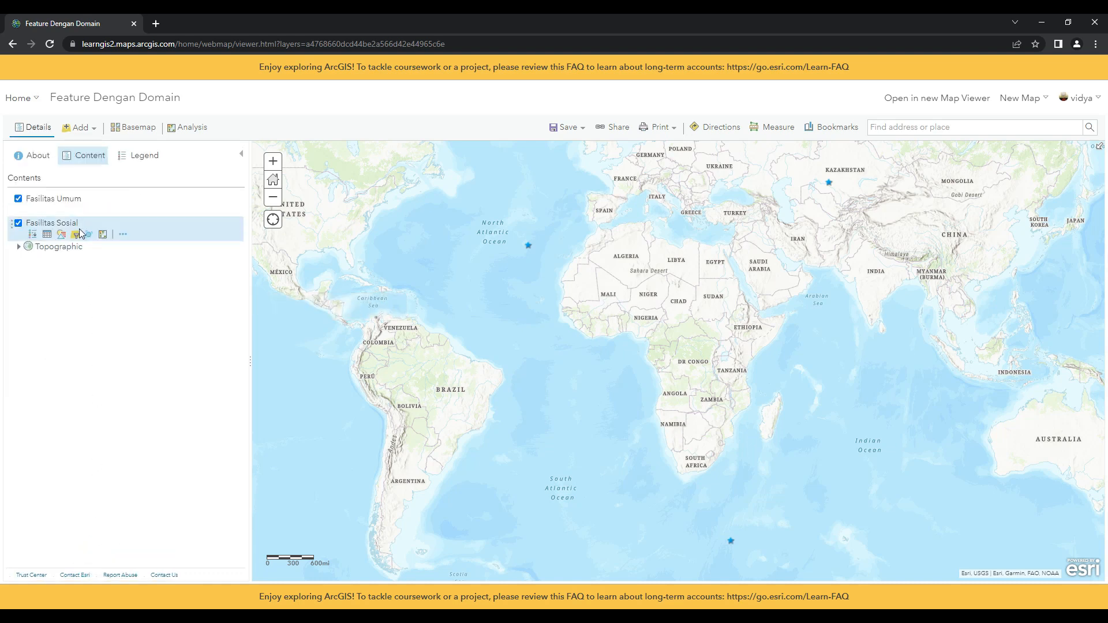
Change the Fasilitas Sosial layer's single symbol to the red star shape and finish its styling
{"action": "left_click", "coordinate": [74, 235]}
{"action": "left_click", "coordinate": [120, 316]}
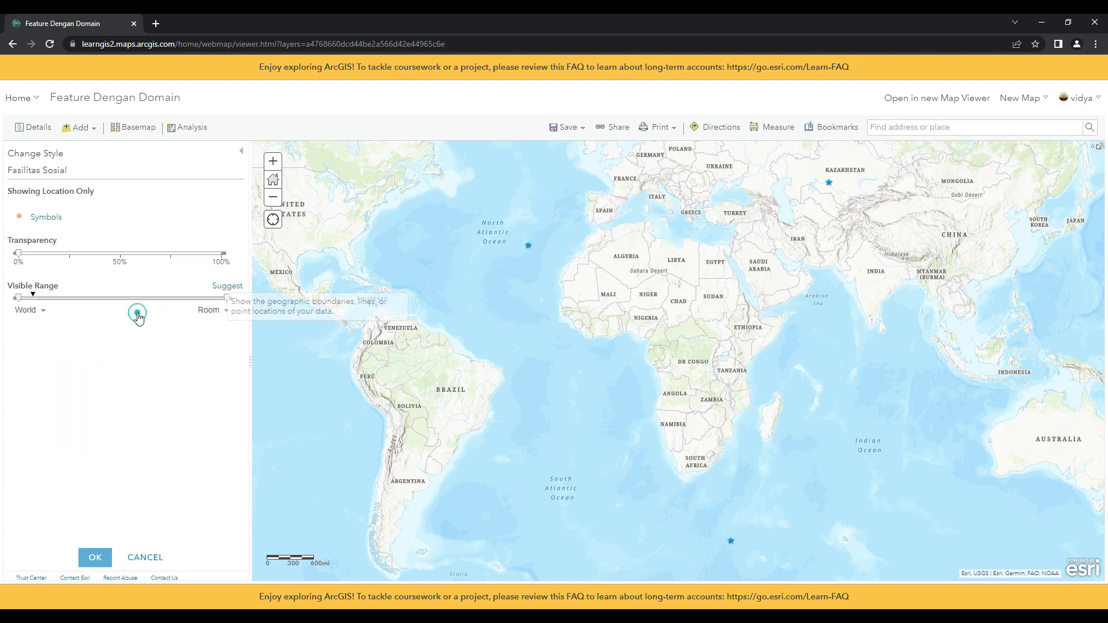
{"action": "left_click", "coordinate": [47, 217]}
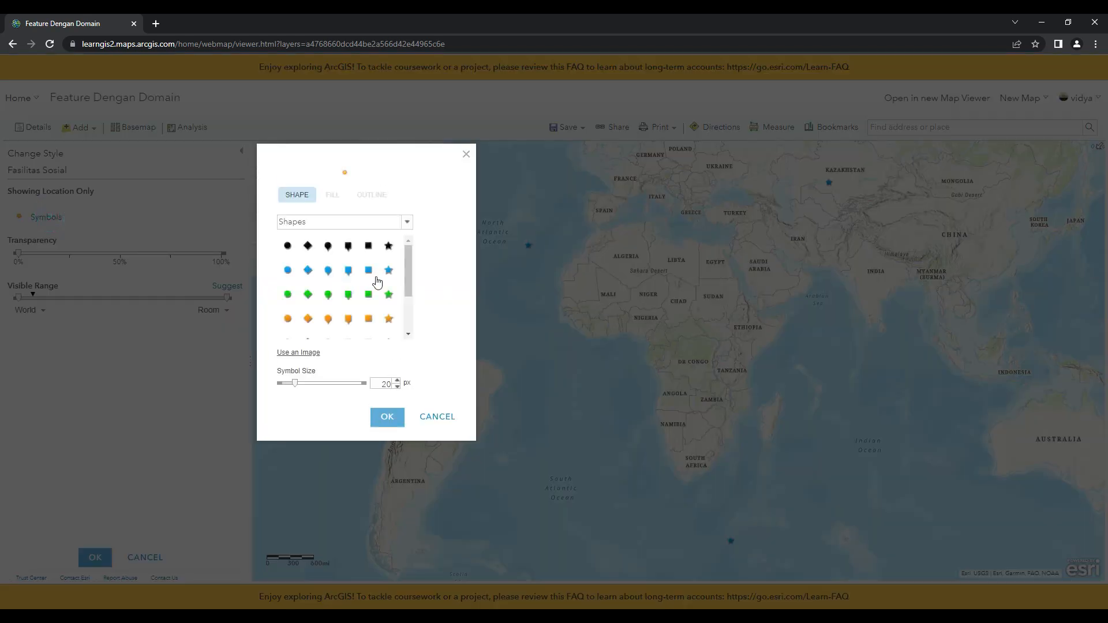
{"action": "scroll", "coordinate": [391, 303], "scroll_direction": "down", "scroll_amount": 1}
{"action": "left_click", "coordinate": [389, 310]}
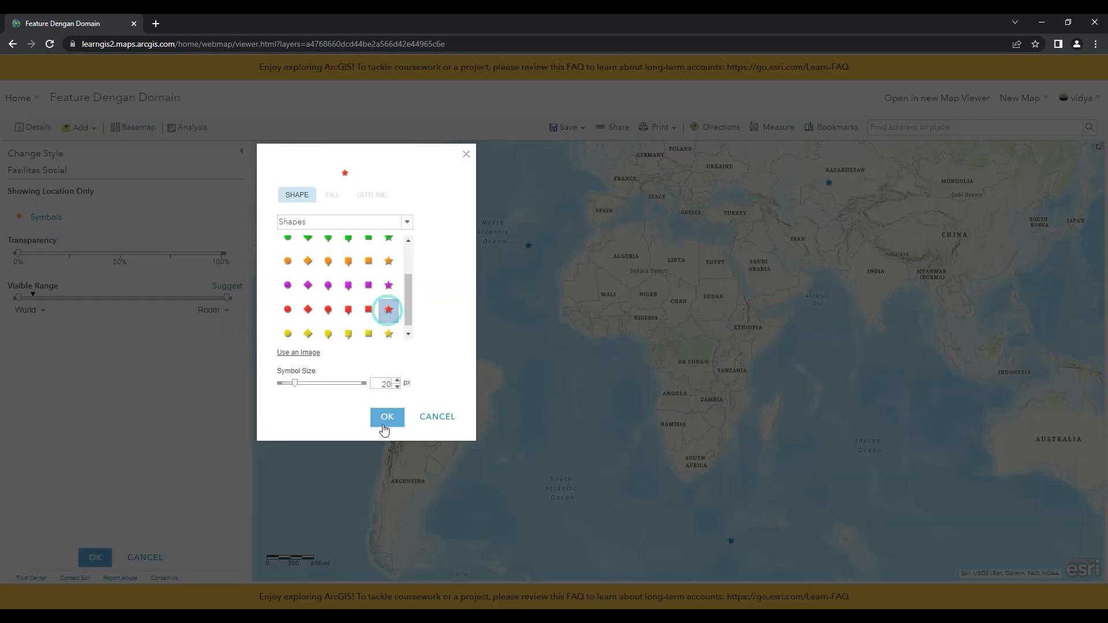
{"action": "left_click", "coordinate": [387, 418]}
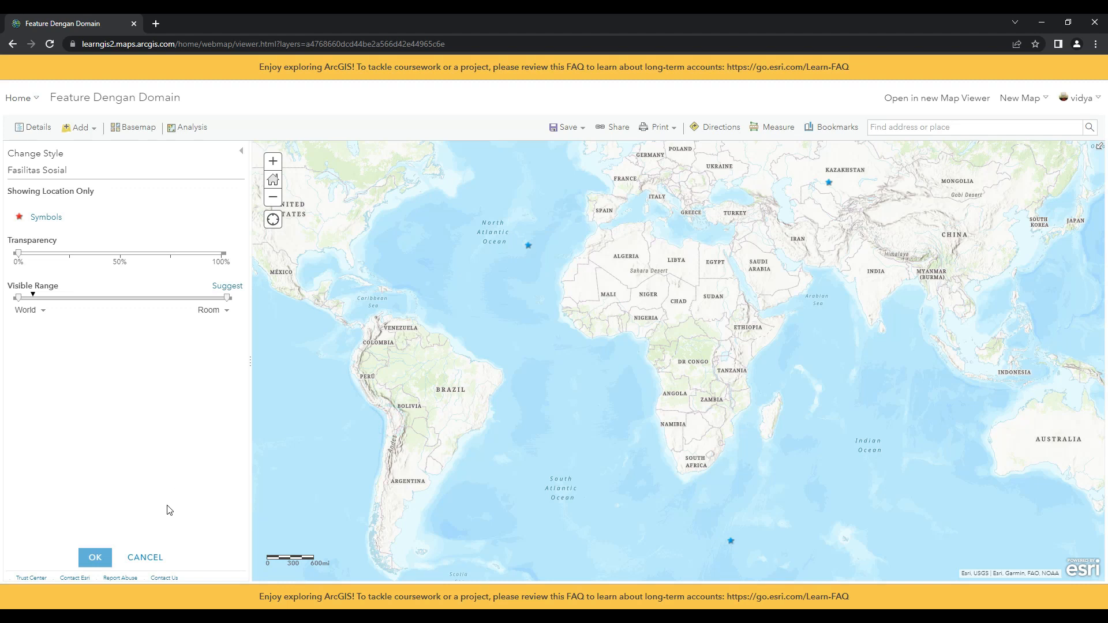
{"action": "left_click", "coordinate": [100, 558]}
{"action": "left_click", "coordinate": [95, 555]}
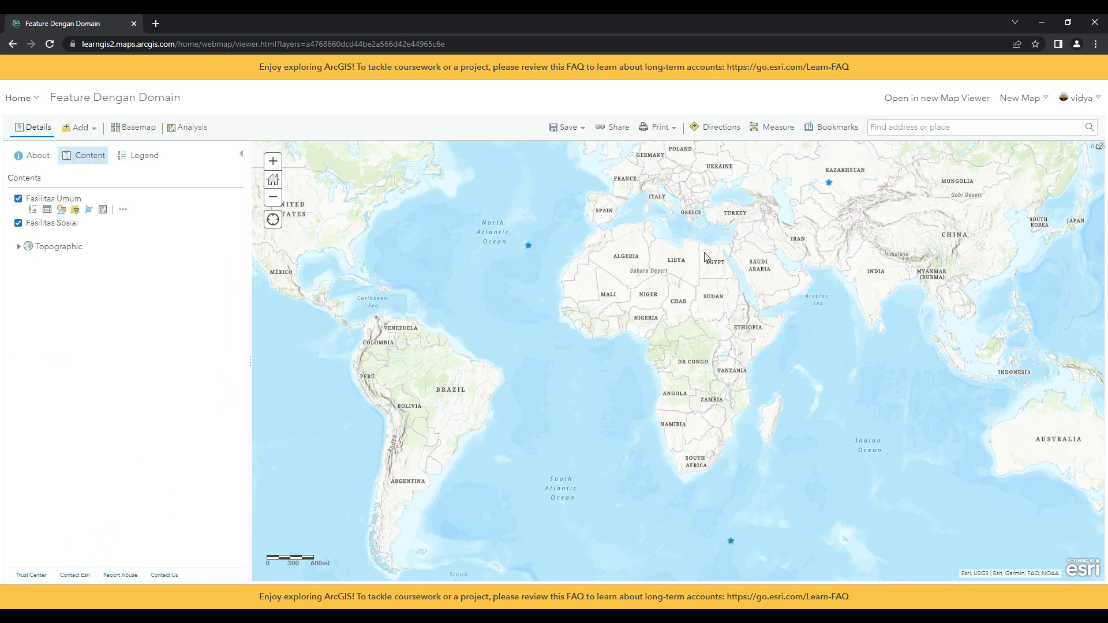
Inspect the attribute pop-ups of the Fasilitas Umum points in Kazakhstan and the North Atlantic Ocean
{"action": "left_click_drag", "start_coordinate": [789, 252], "coordinate": [692, 455]}
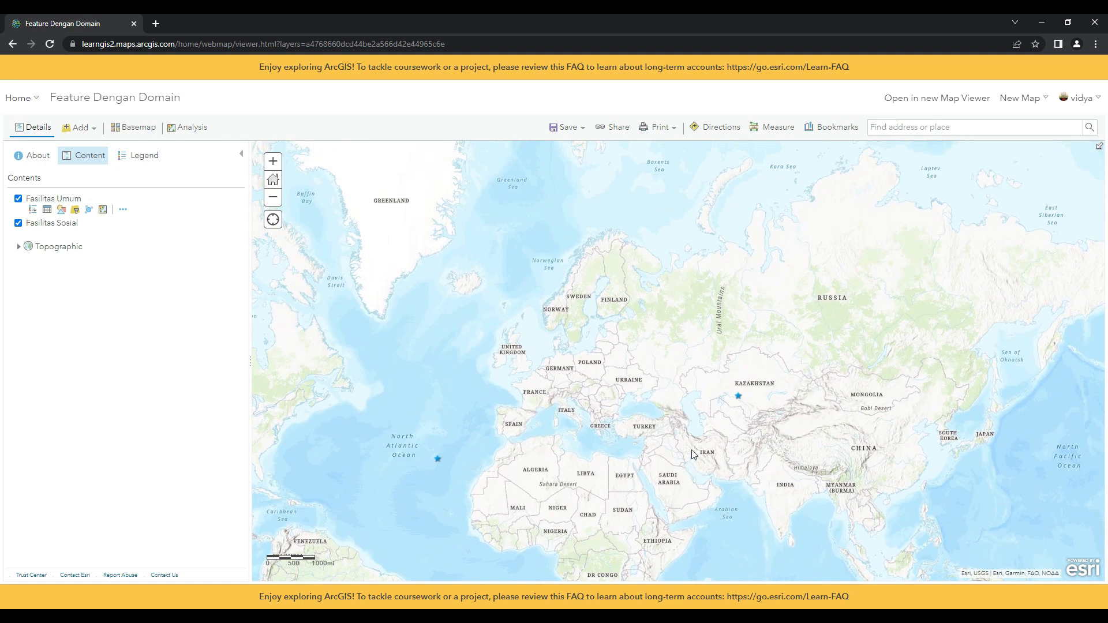
{"action": "left_click", "coordinate": [737, 398]}
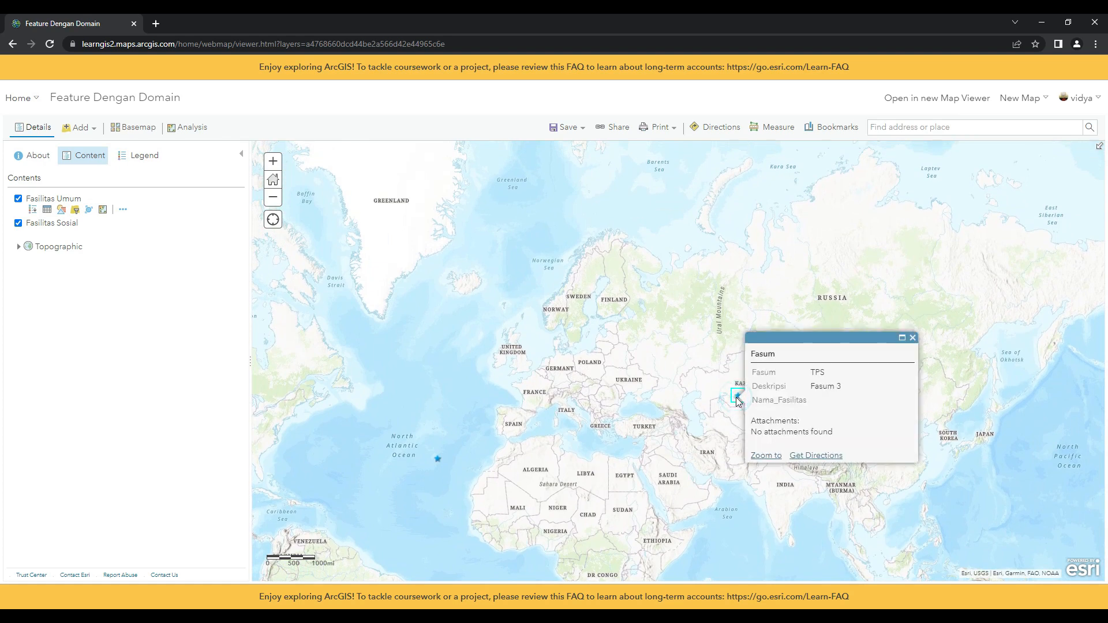
{"action": "left_click", "coordinate": [555, 338]}
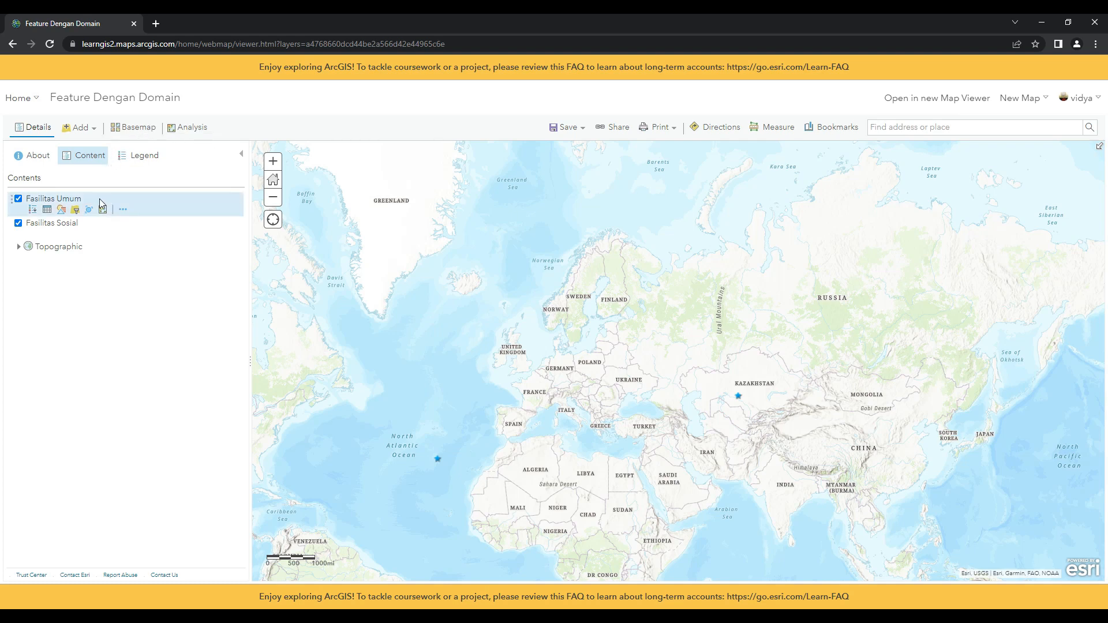
{"action": "mouse_move", "coordinate": [95, 229]}
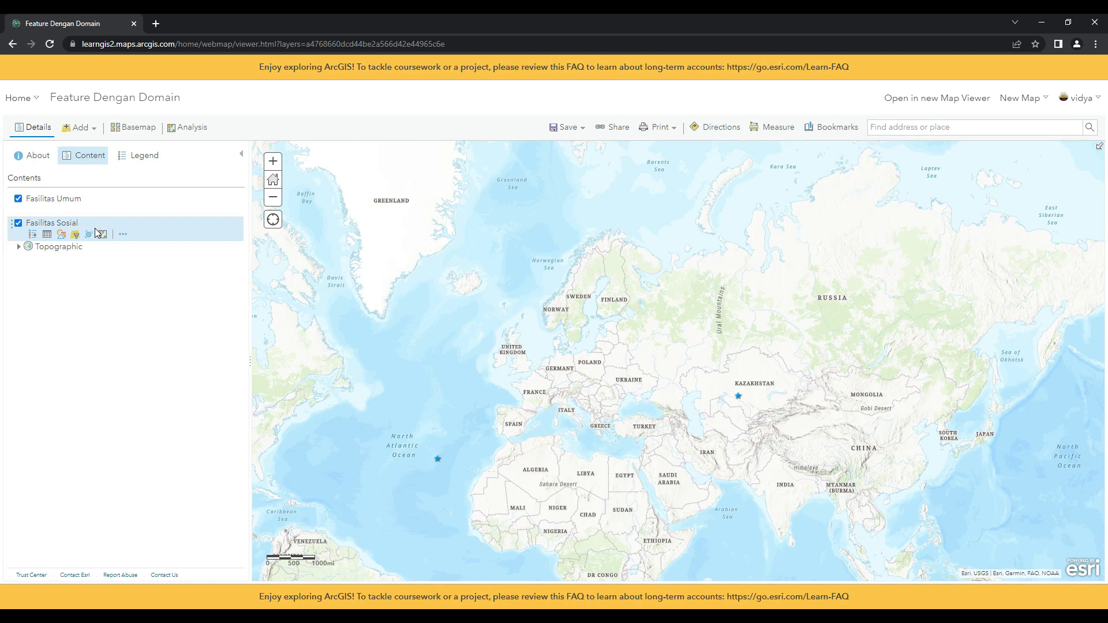
{"action": "left_click", "coordinate": [438, 459]}
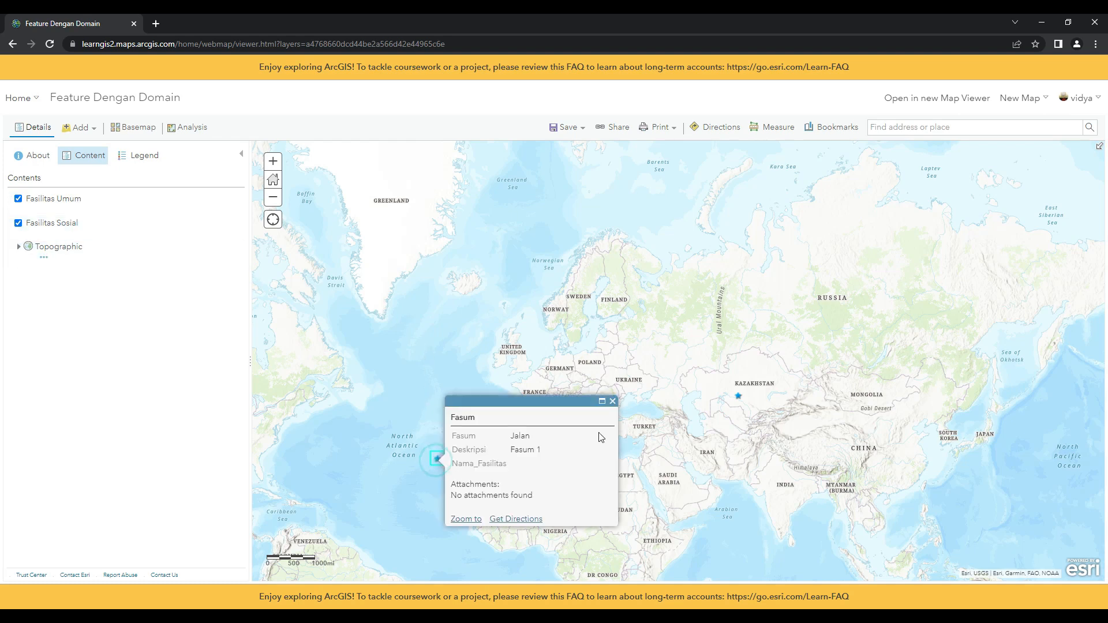
{"action": "left_click", "coordinate": [739, 397]}
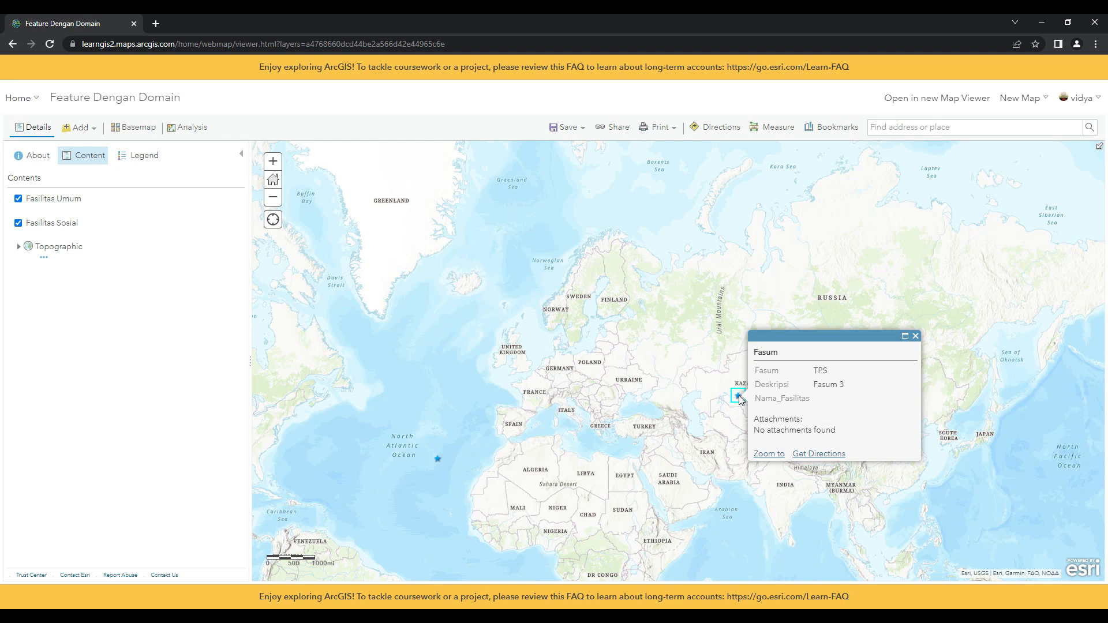
{"action": "left_click", "coordinate": [559, 333]}
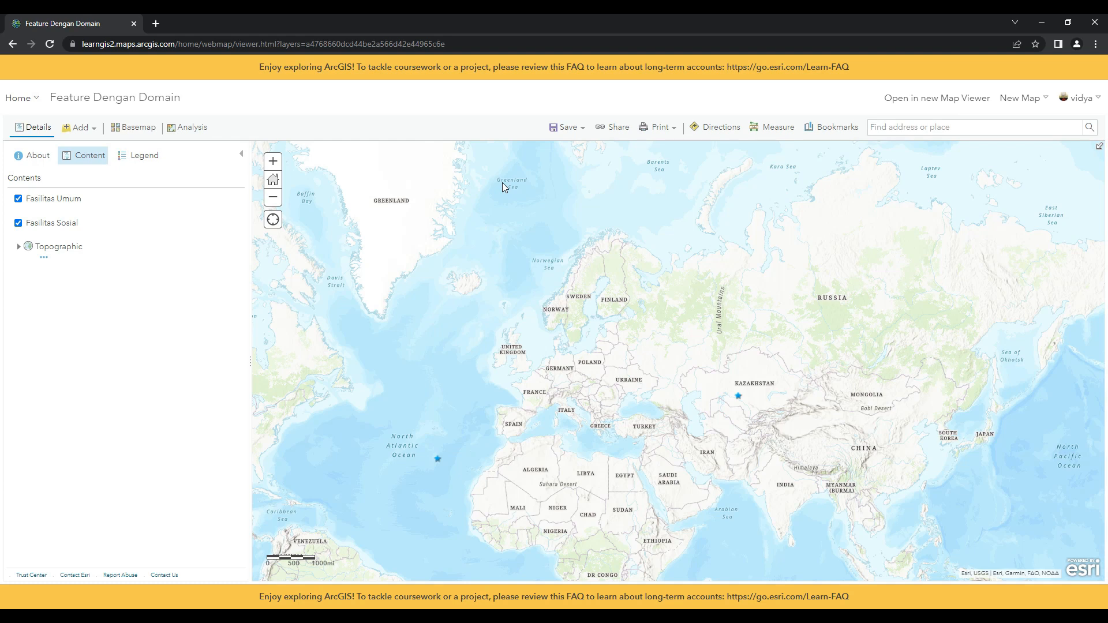
Open the content list in a new browser tab and view the "Feature Dengan Domain" hosted feature layer's item page
{"action": "left_click", "coordinate": [18, 98]}
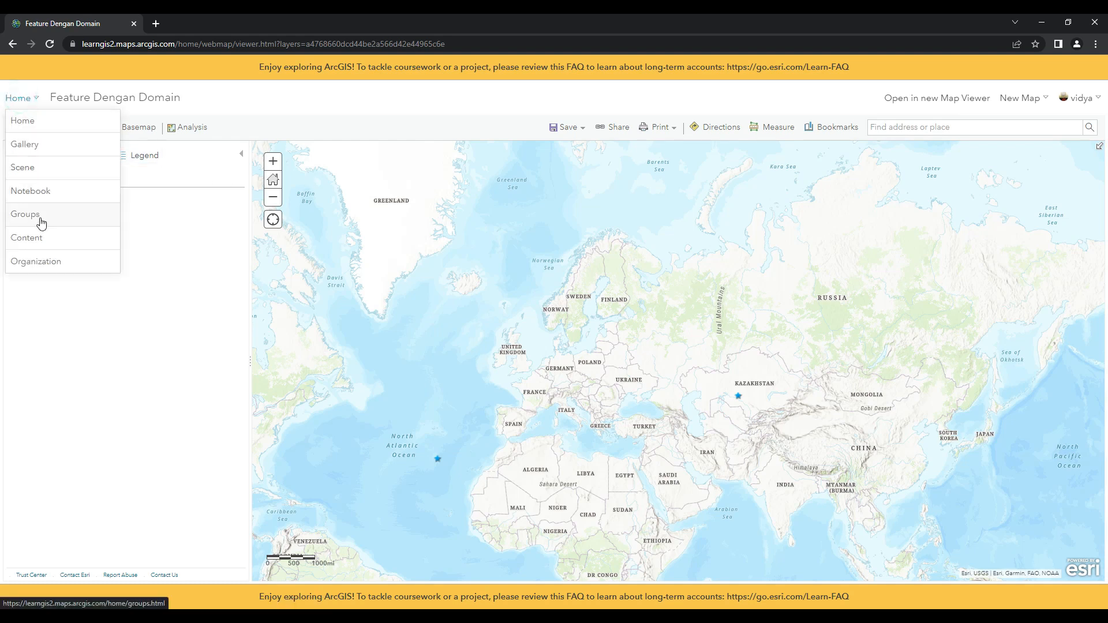
{"action": "right_click", "coordinate": [40, 239]}
{"action": "left_click", "coordinate": [63, 249]}
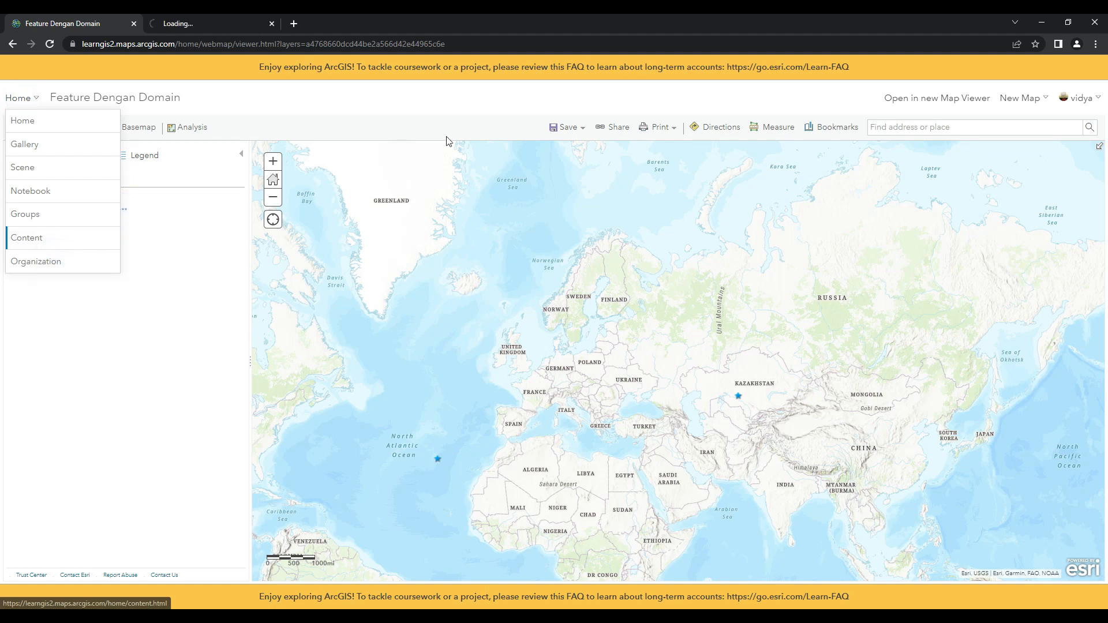
{"action": "left_click", "coordinate": [206, 22]}
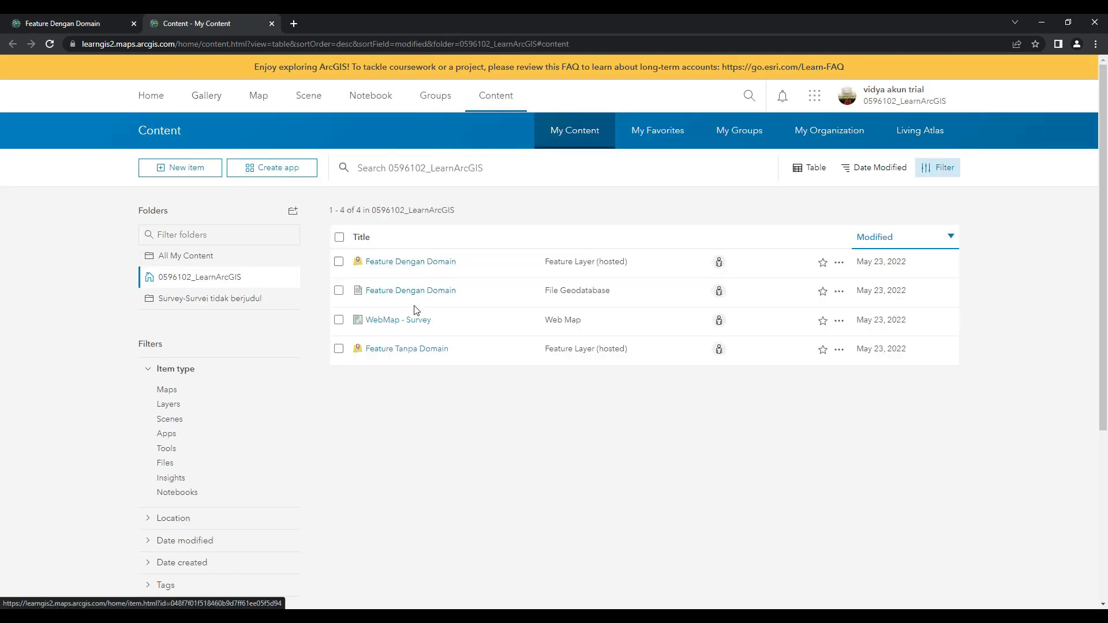
{"action": "left_click", "coordinate": [421, 266]}
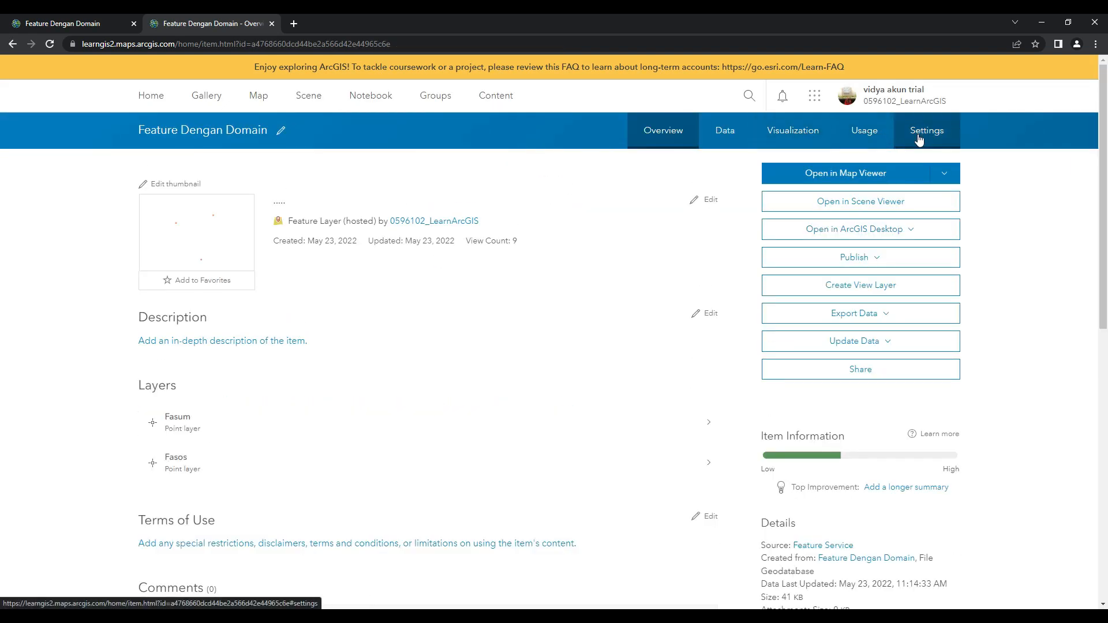
Enable editing in the "Feature Dengan Domain" hosted layer's settings and save the change
{"action": "left_click", "coordinate": [919, 136]}
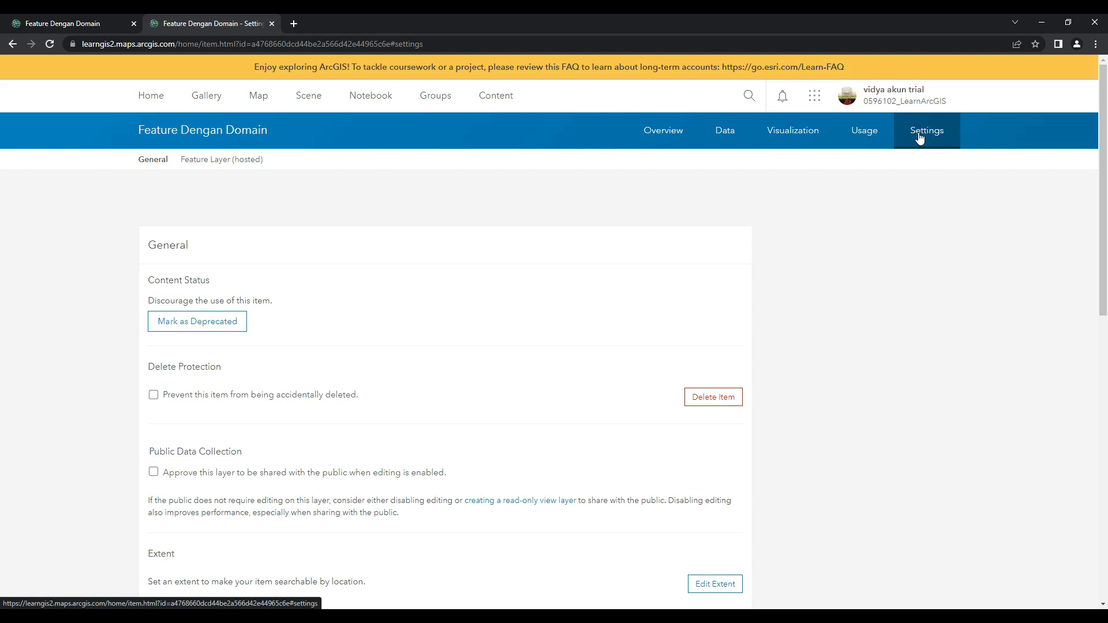
{"action": "scroll", "coordinate": [525, 349], "scroll_direction": "down", "scroll_amount": 7}
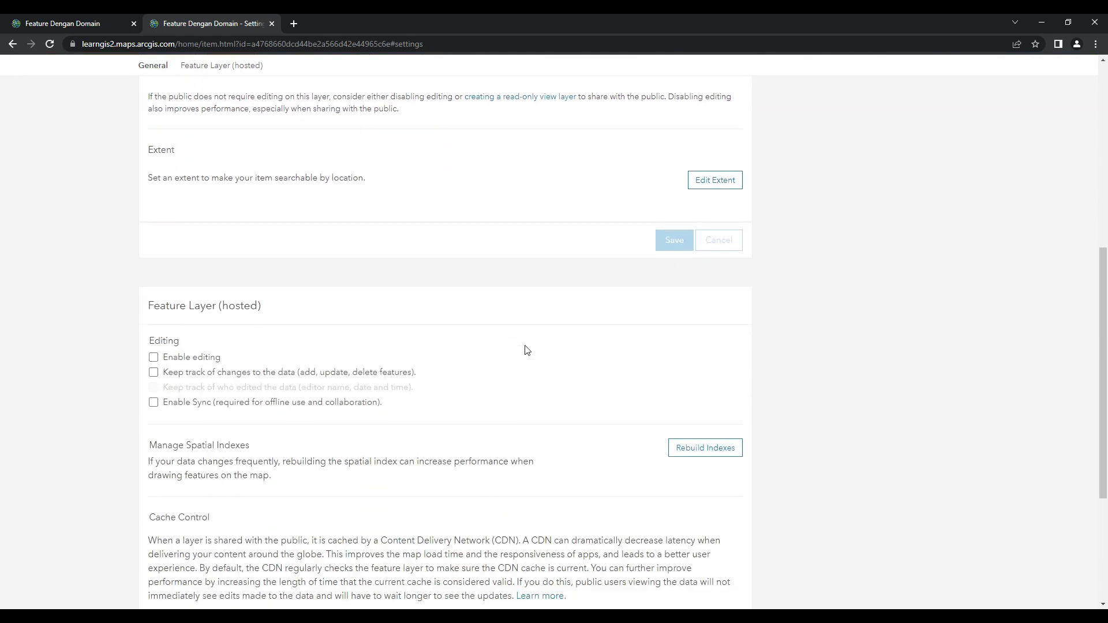
{"action": "left_click", "coordinate": [154, 357]}
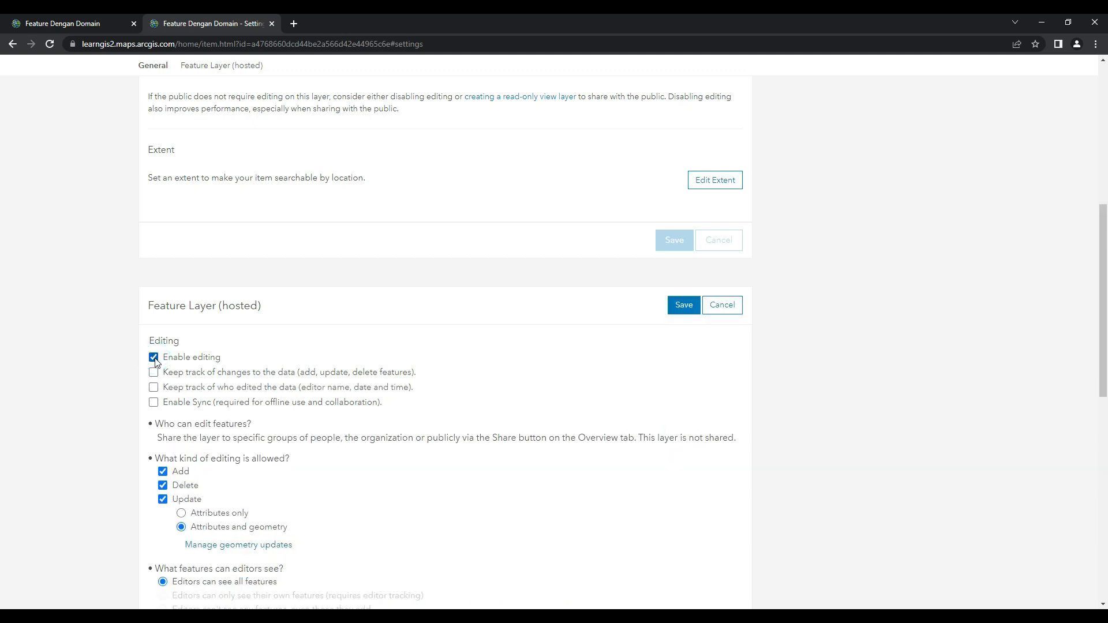
{"action": "left_click", "coordinate": [684, 305]}
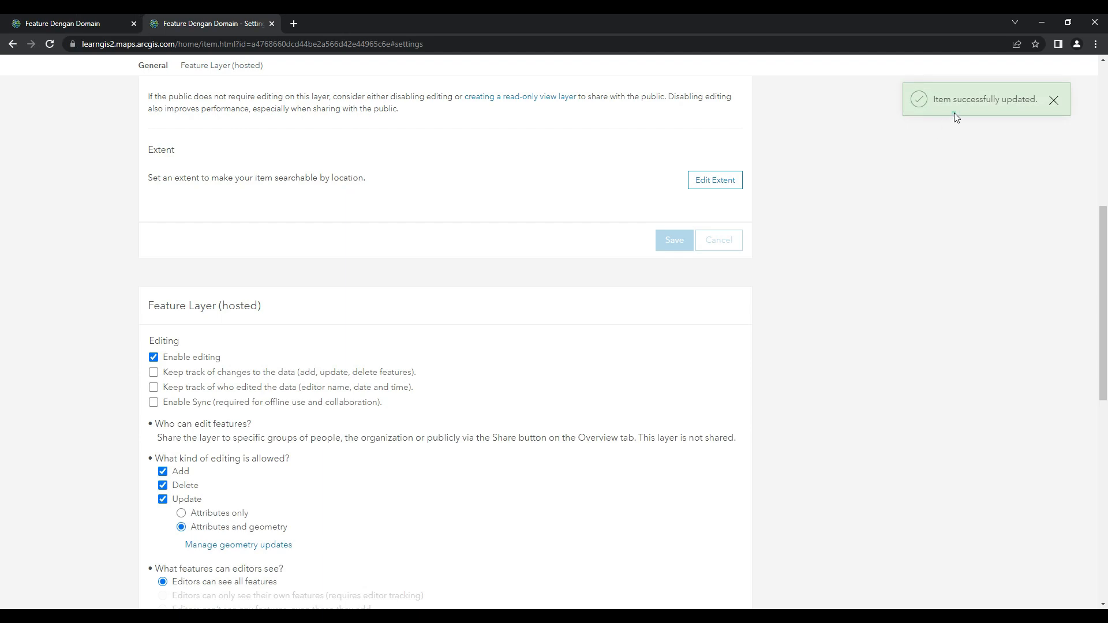
Return to the Feature Dengan Domain map and save it as a web map titled "WebMap - Data GDB"
{"action": "left_click", "coordinate": [81, 20]}
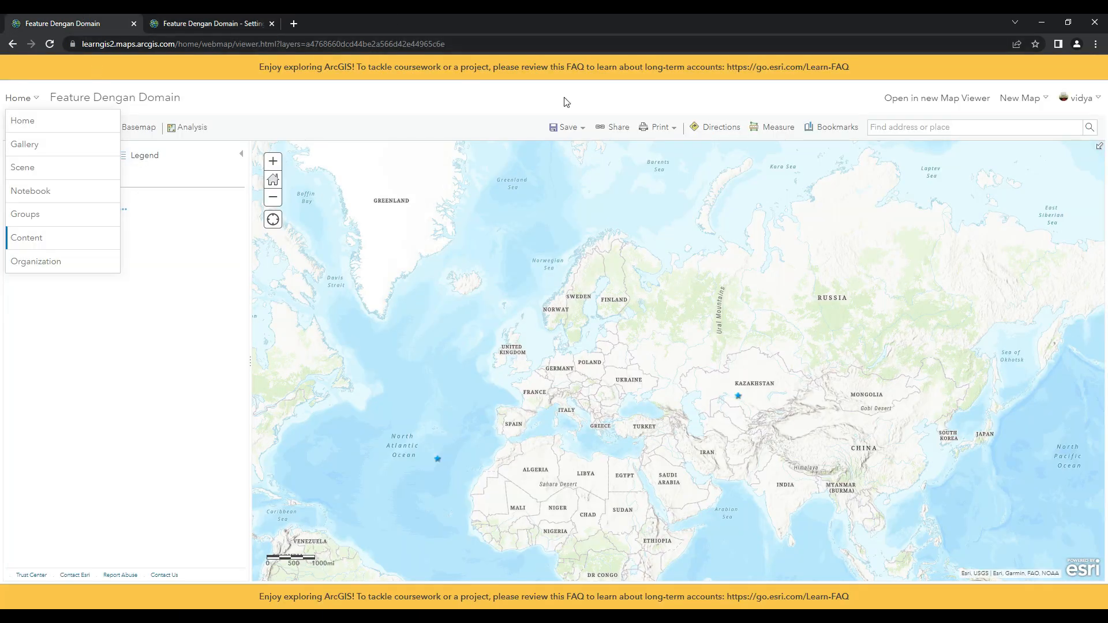
{"action": "left_click", "coordinate": [568, 127]}
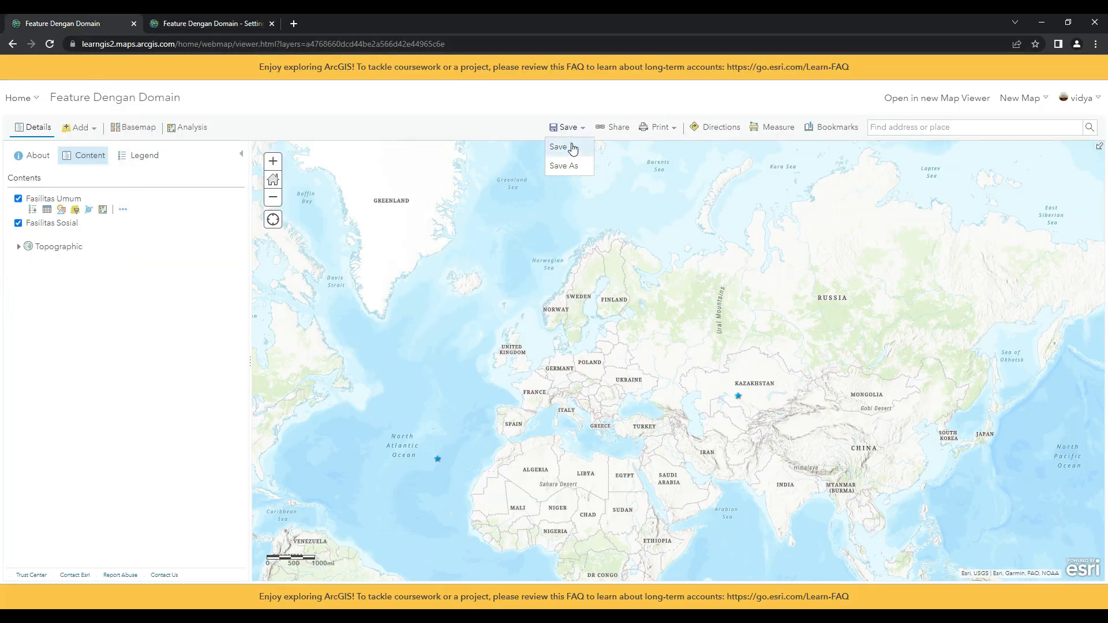
{"action": "left_click", "coordinate": [559, 147]}
{"action": "left_click", "coordinate": [527, 305]}
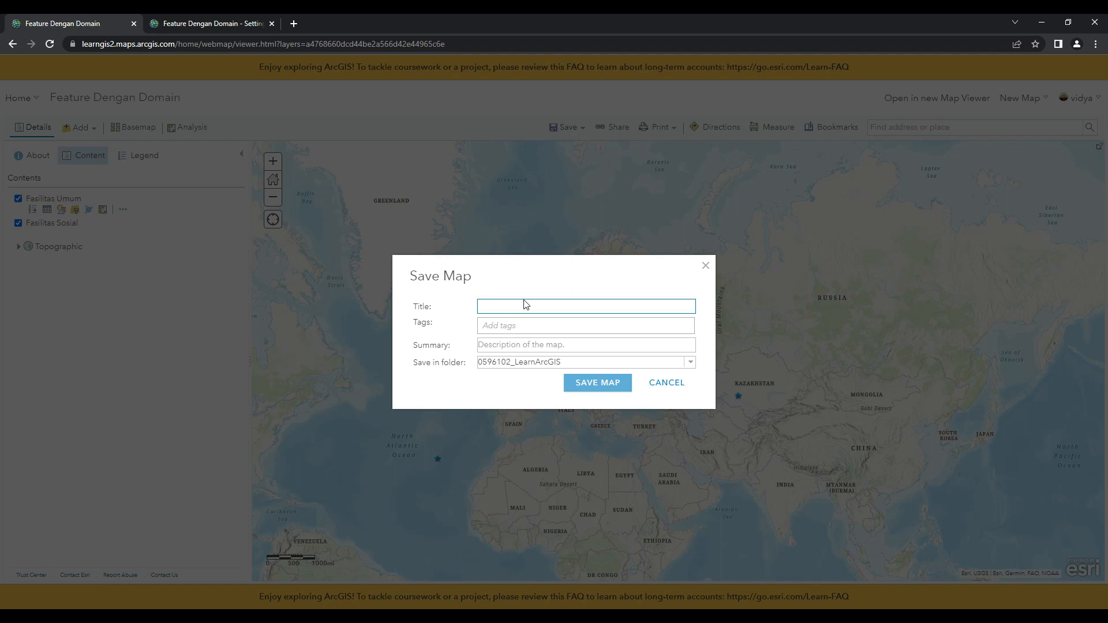
{"action": "left_click", "coordinate": [525, 305]}
{"action": "left_click", "coordinate": [525, 306]}
{"action": "type", "text": "WebMap - Data GDB"}
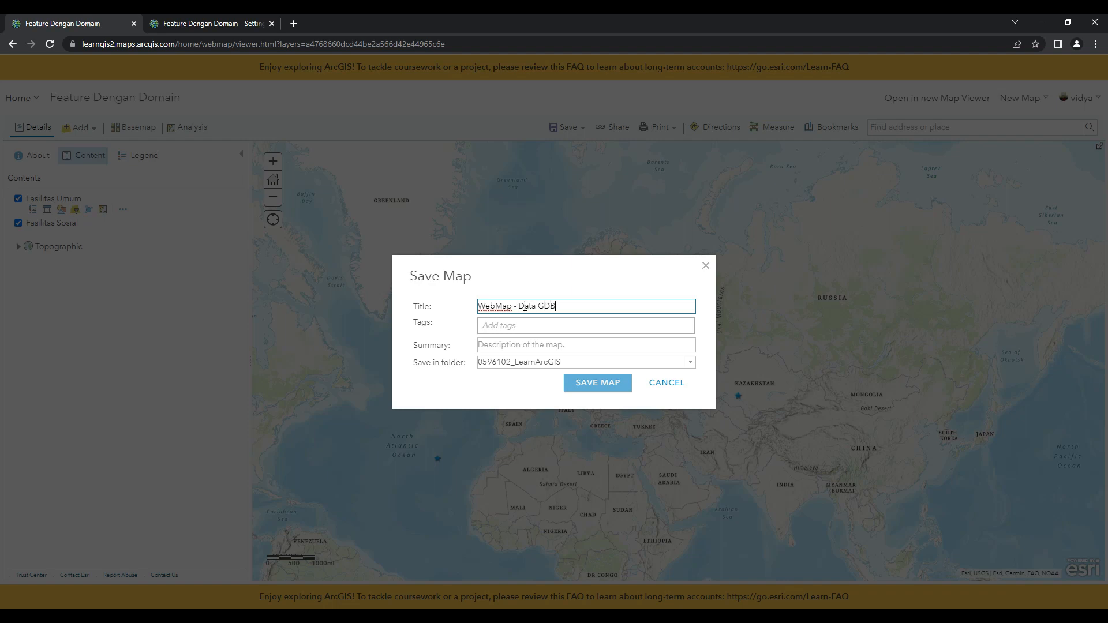
{"action": "left_click", "coordinate": [585, 387]}
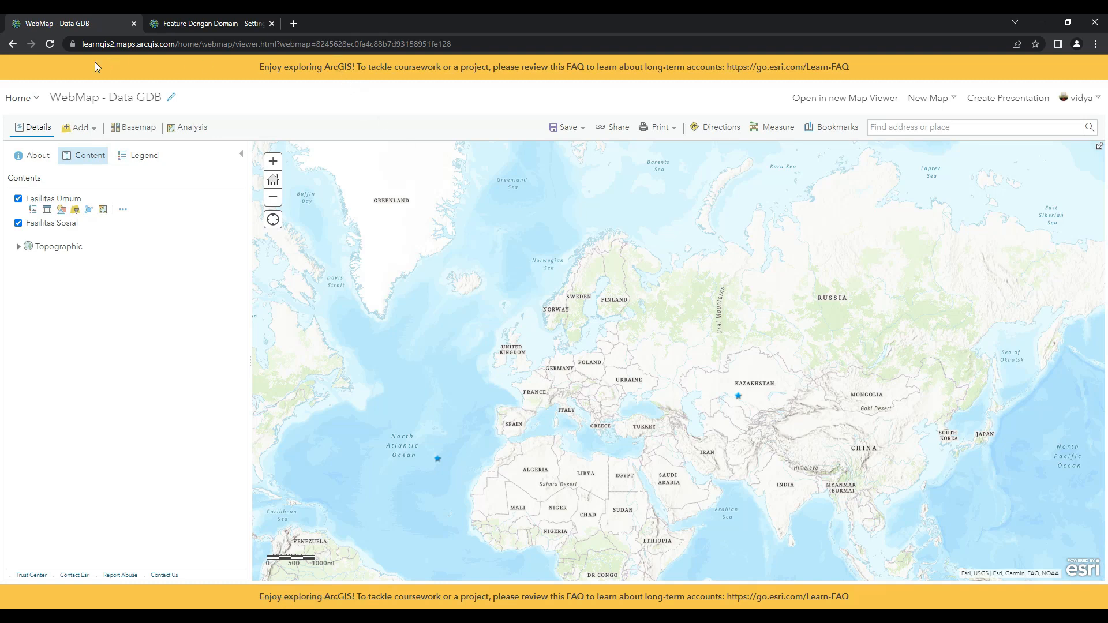
Go from the saved map to the content list and close the Feature Dengan Domain settings tab
{"action": "left_click", "coordinate": [20, 97]}
{"action": "left_click", "coordinate": [28, 238]}
{"action": "left_click", "coordinate": [240, 16]}
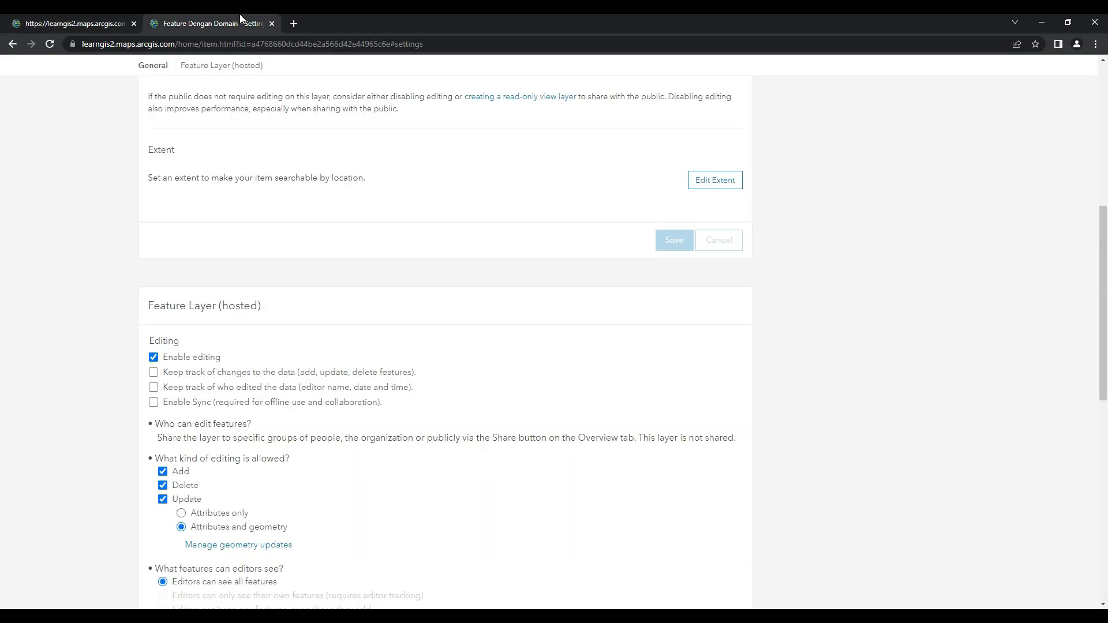
{"action": "left_click", "coordinate": [271, 23]}
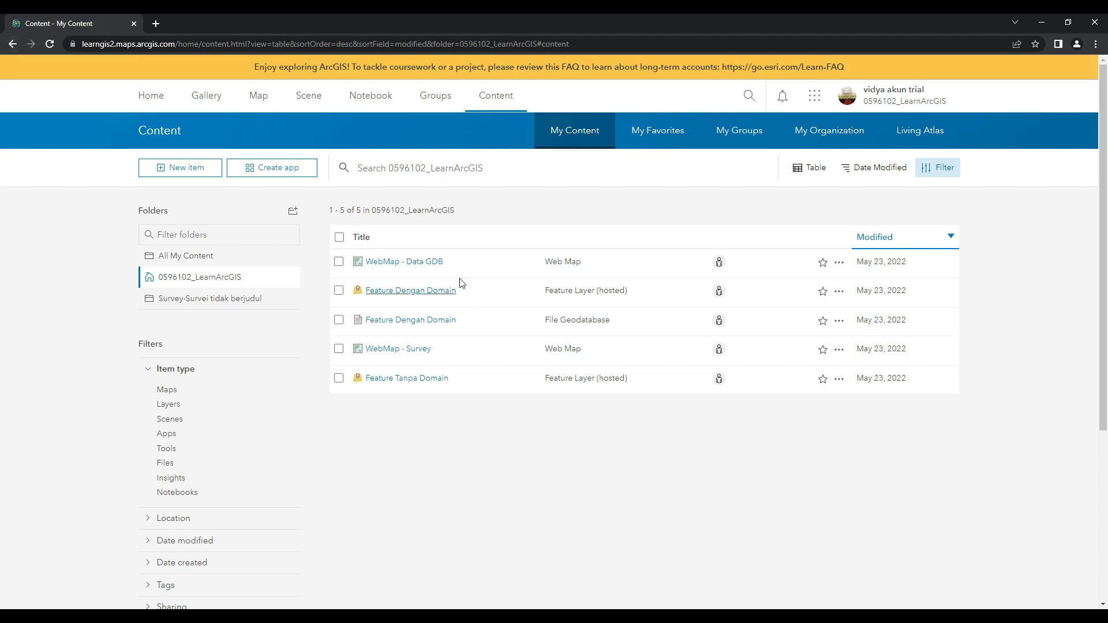
Open the WebMap - Data GDB item from the content list and load it in Map Viewer Classic
{"action": "left_click", "coordinate": [433, 263]}
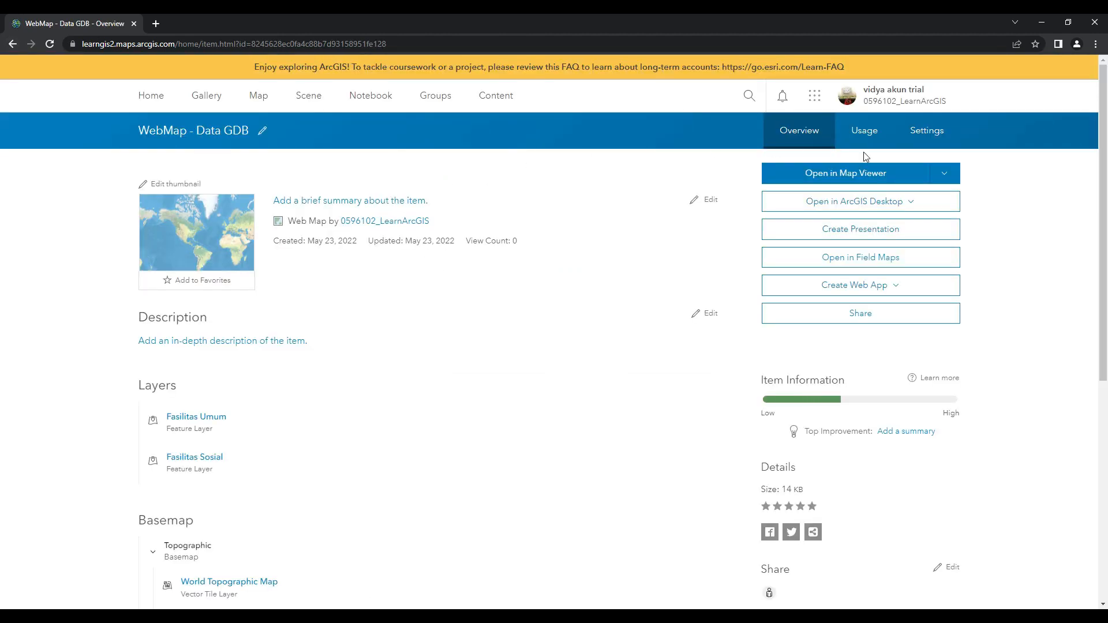
{"action": "left_click", "coordinate": [194, 229]}
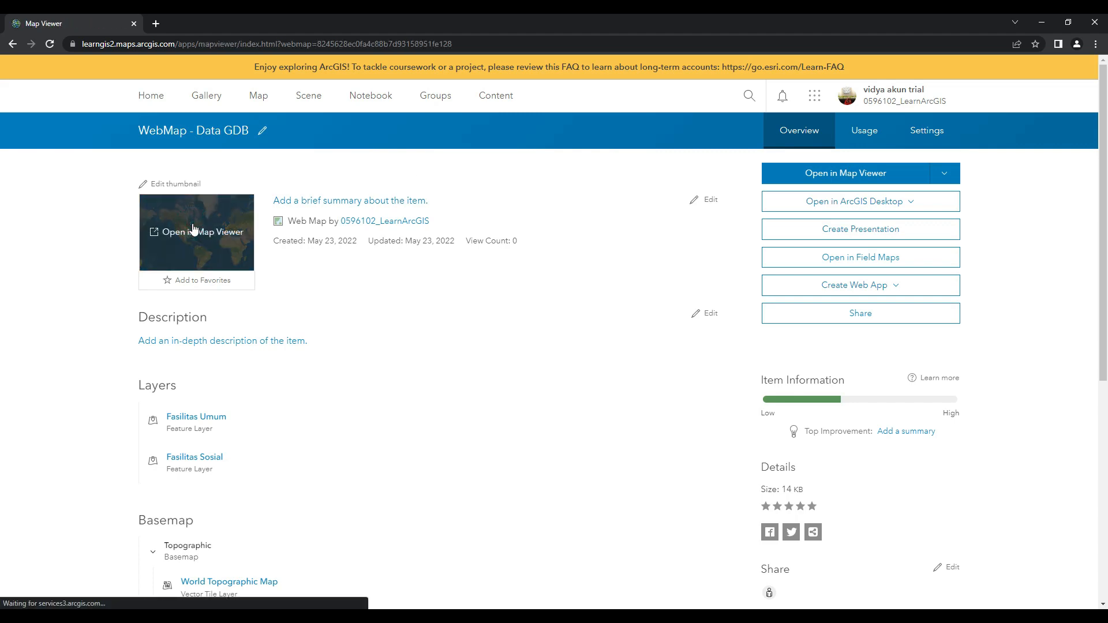
{"action": "left_click", "coordinate": [858, 95]}
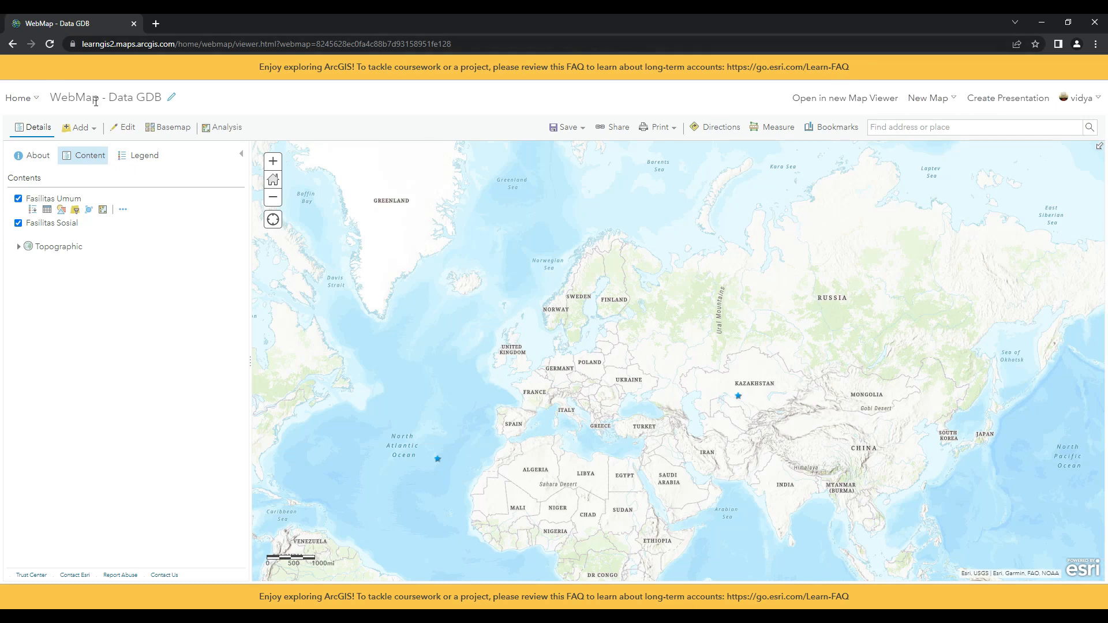
Place a trial Fasilitas Umum point in the ocean west of Europe, delete it, and return to the content list
{"action": "left_click", "coordinate": [119, 130]}
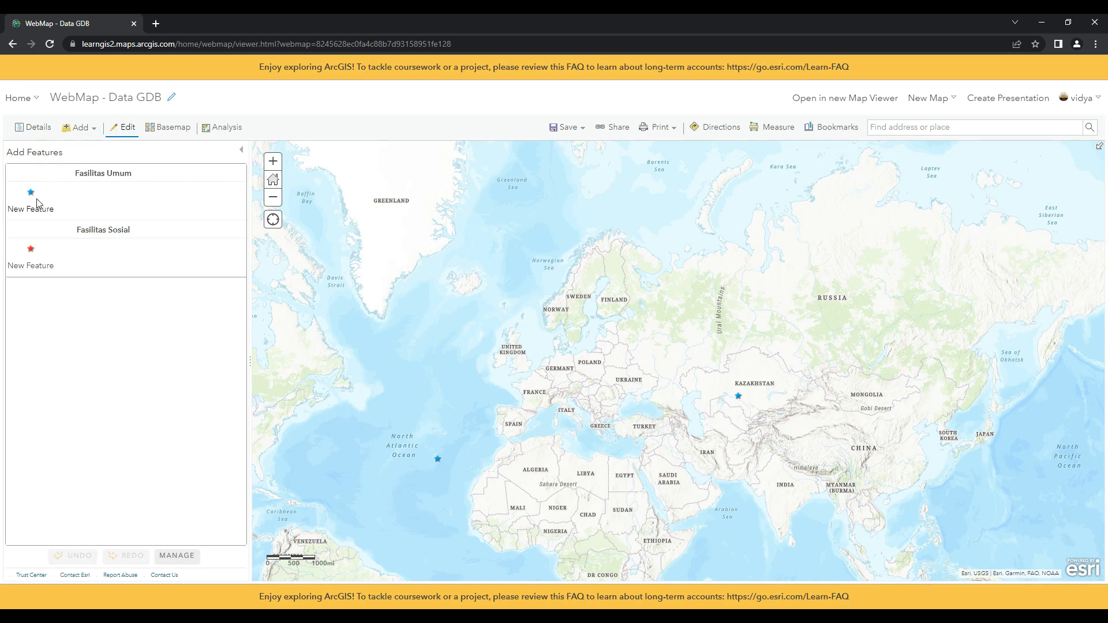
{"action": "left_click", "coordinate": [35, 202]}
{"action": "left_click", "coordinate": [471, 333]}
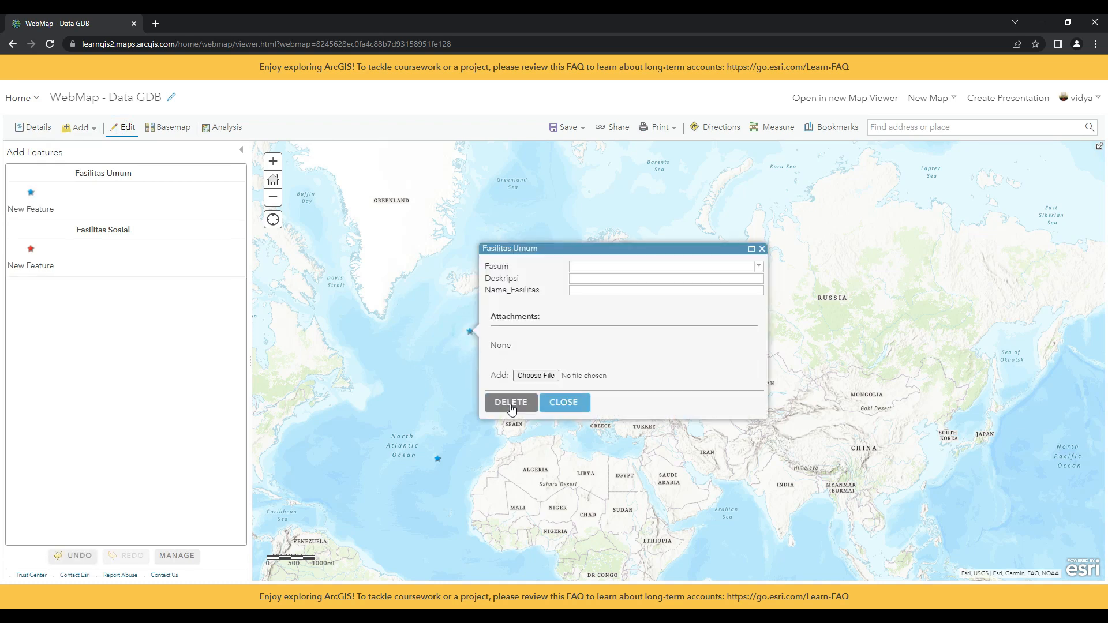
{"action": "left_click", "coordinate": [511, 404]}
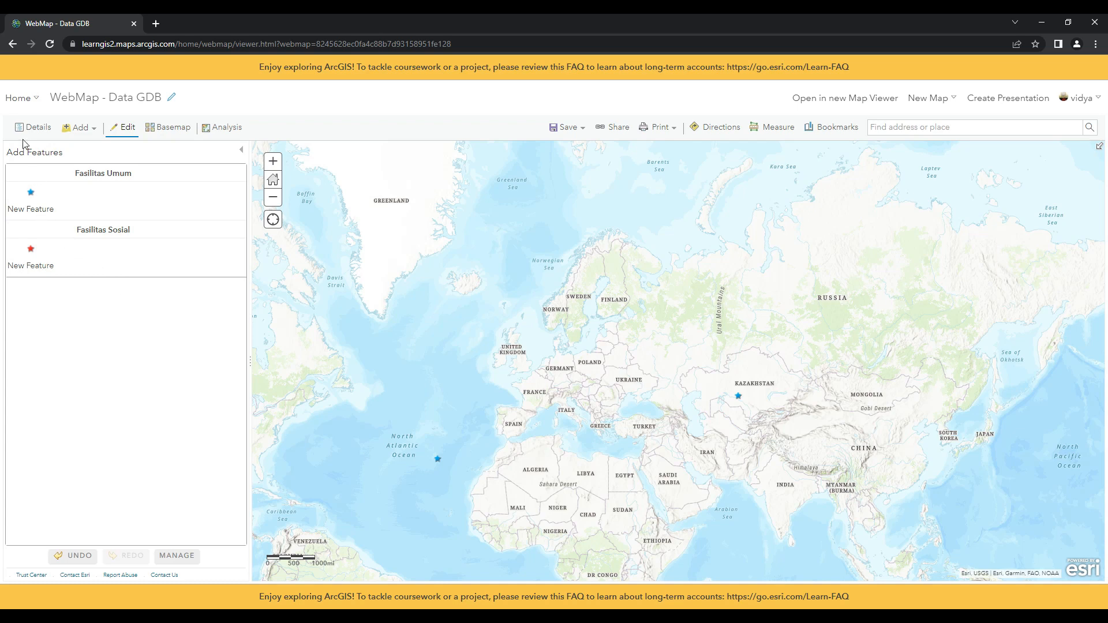
{"action": "left_click", "coordinate": [30, 100]}
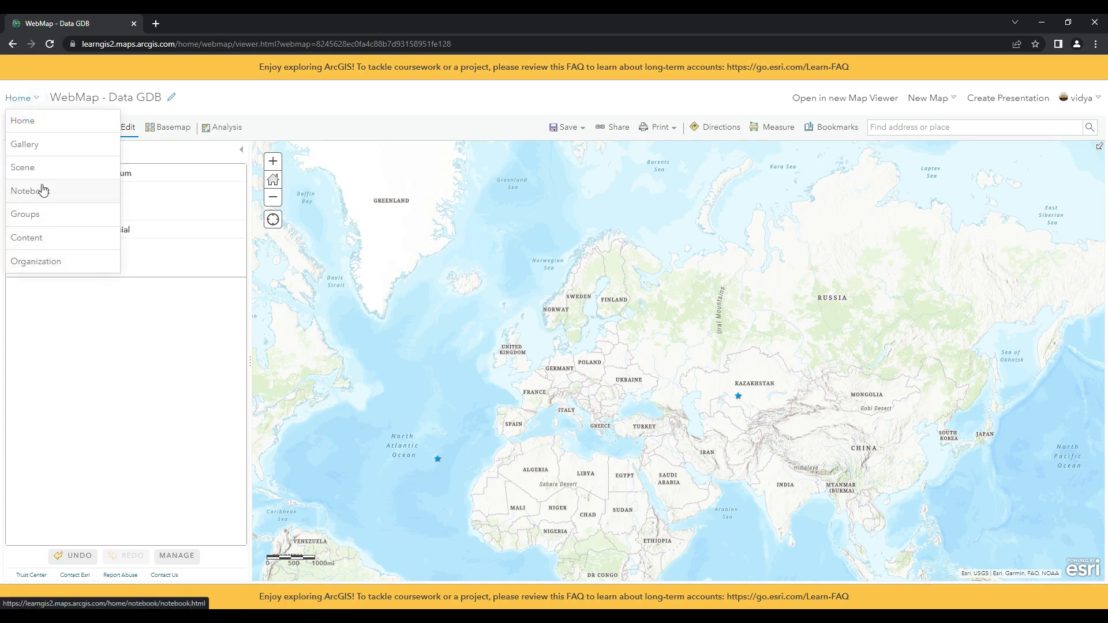
{"action": "left_click", "coordinate": [30, 239]}
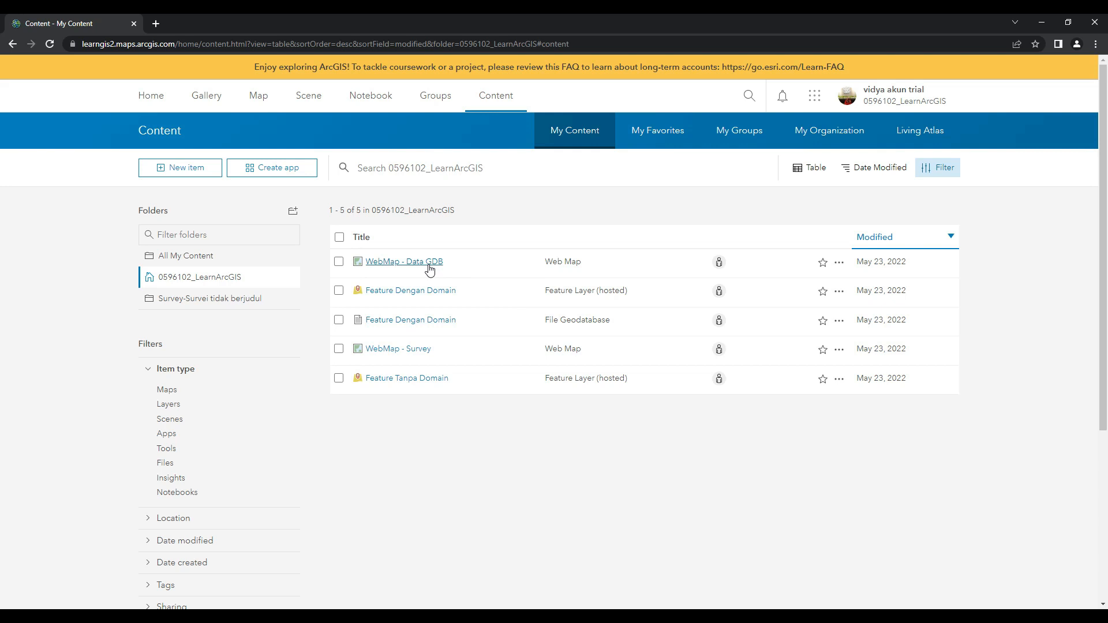
Open the WebMap - Survey item page in a new tab and start a Dashboards web app from it
{"action": "right_click", "coordinate": [408, 354]}
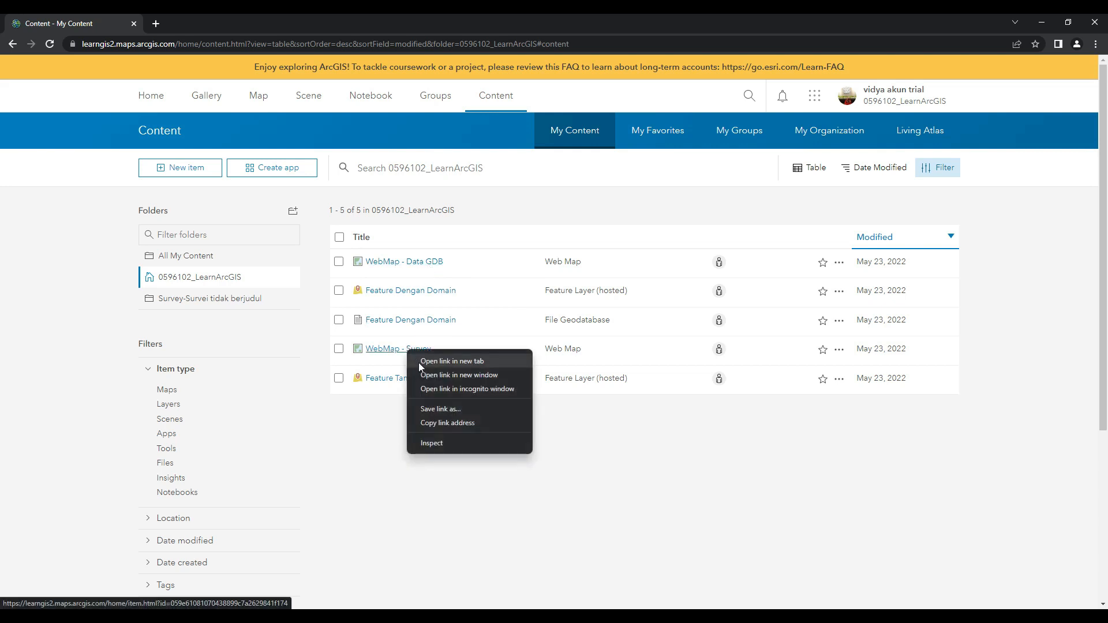
{"action": "left_click", "coordinate": [418, 362]}
{"action": "left_click", "coordinate": [181, 23]}
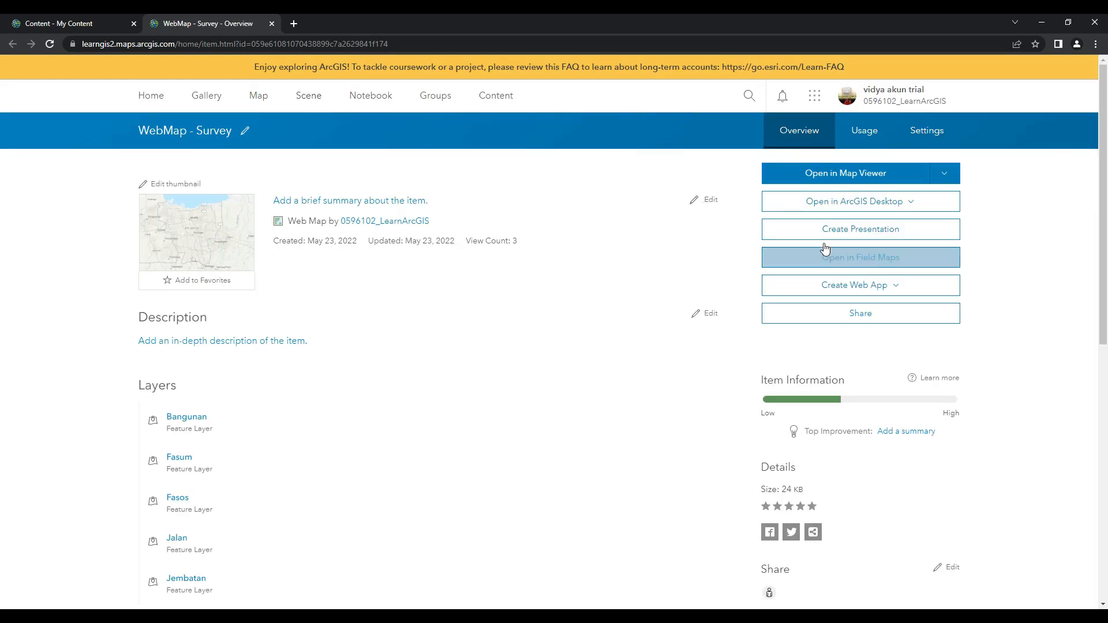
{"action": "left_click", "coordinate": [900, 290]}
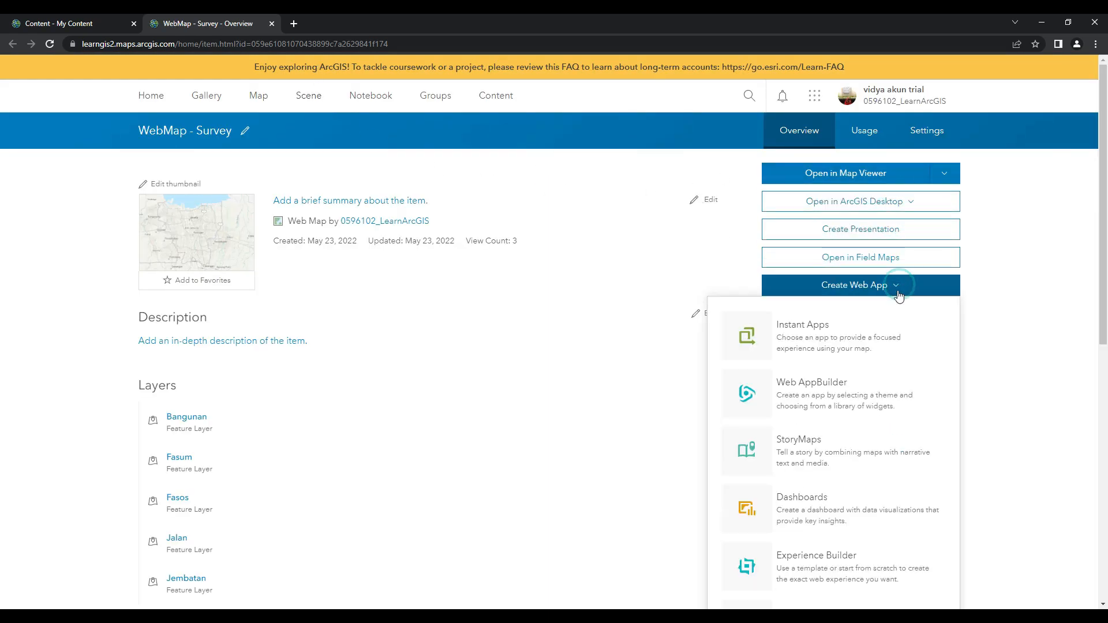
{"action": "left_click", "coordinate": [862, 518]}
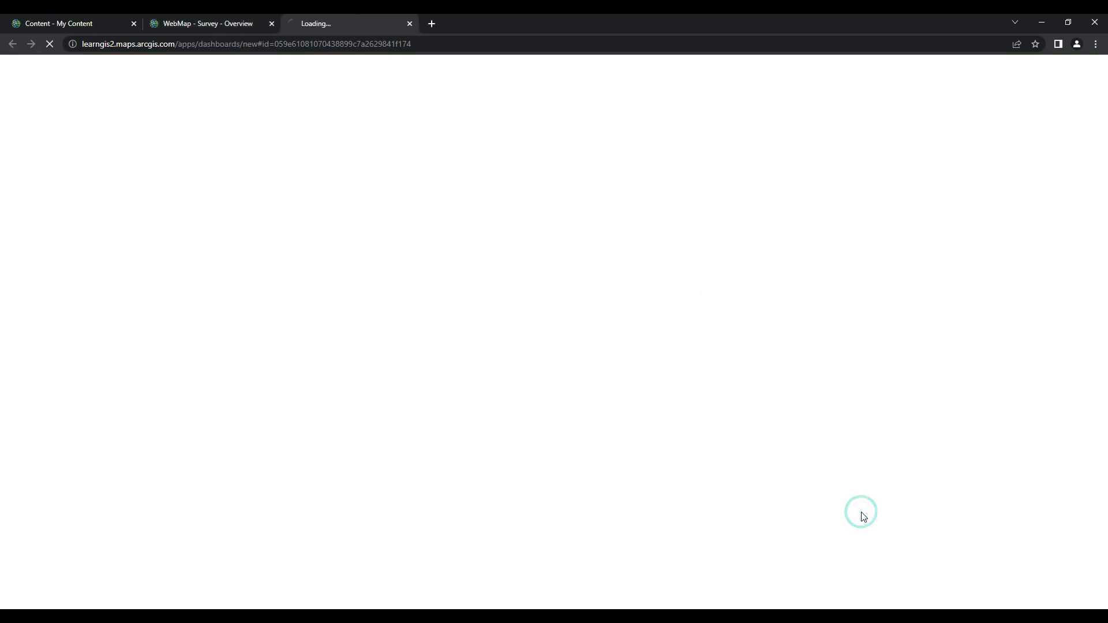
Launch Dashboards Classic from the content page and close the WebMap - Survey and ArcGIS Dashboards tabs
{"action": "left_click", "coordinate": [56, 25]}
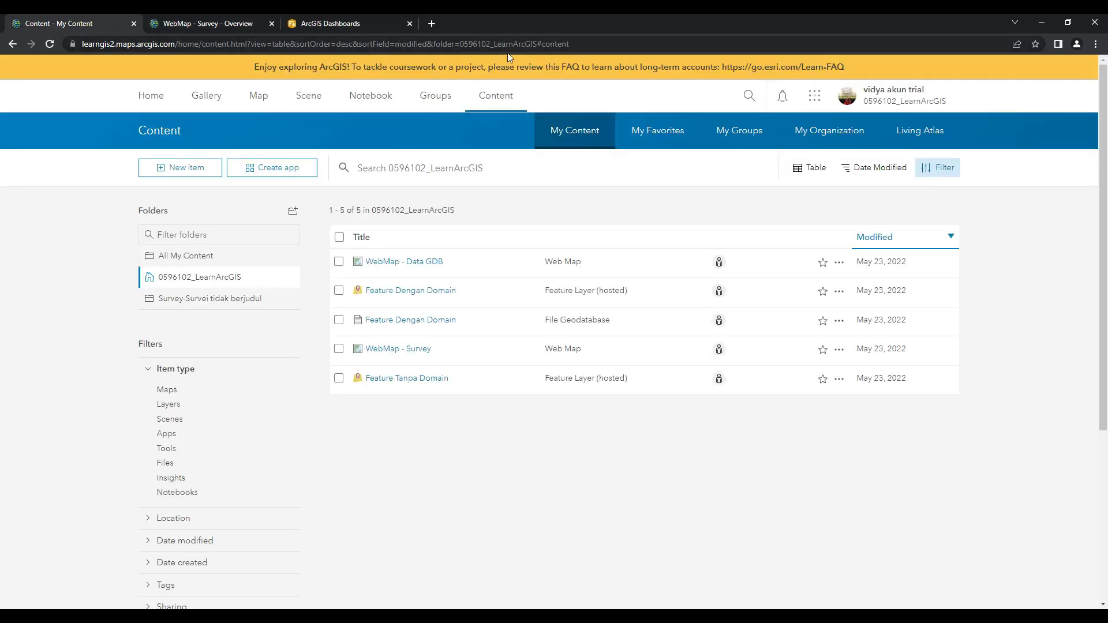
{"action": "left_click", "coordinate": [817, 102]}
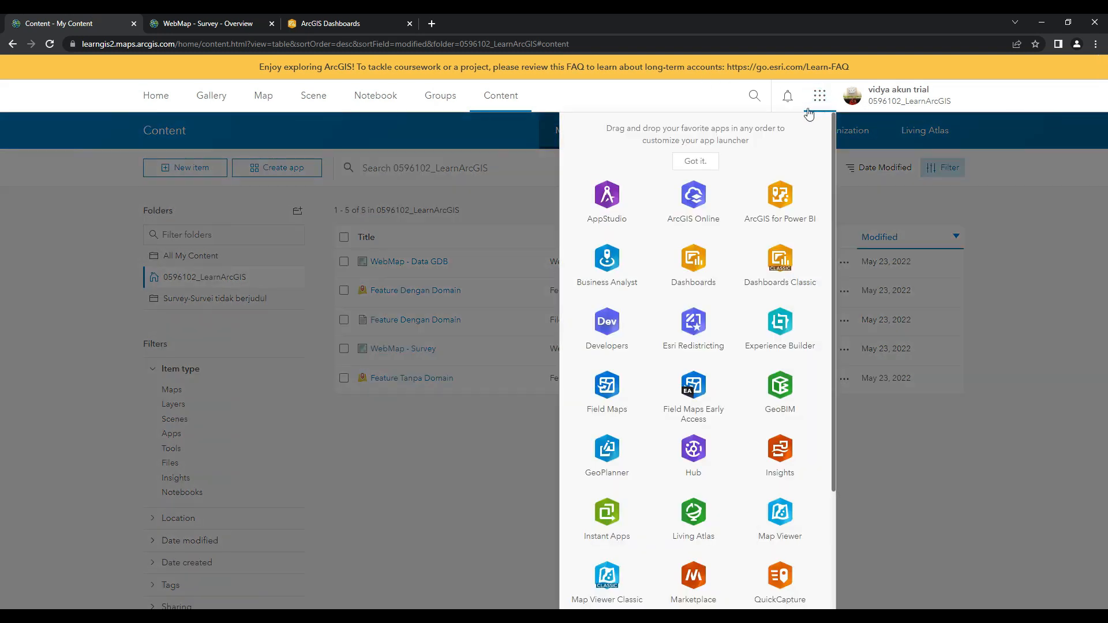
{"action": "left_click", "coordinate": [757, 280]}
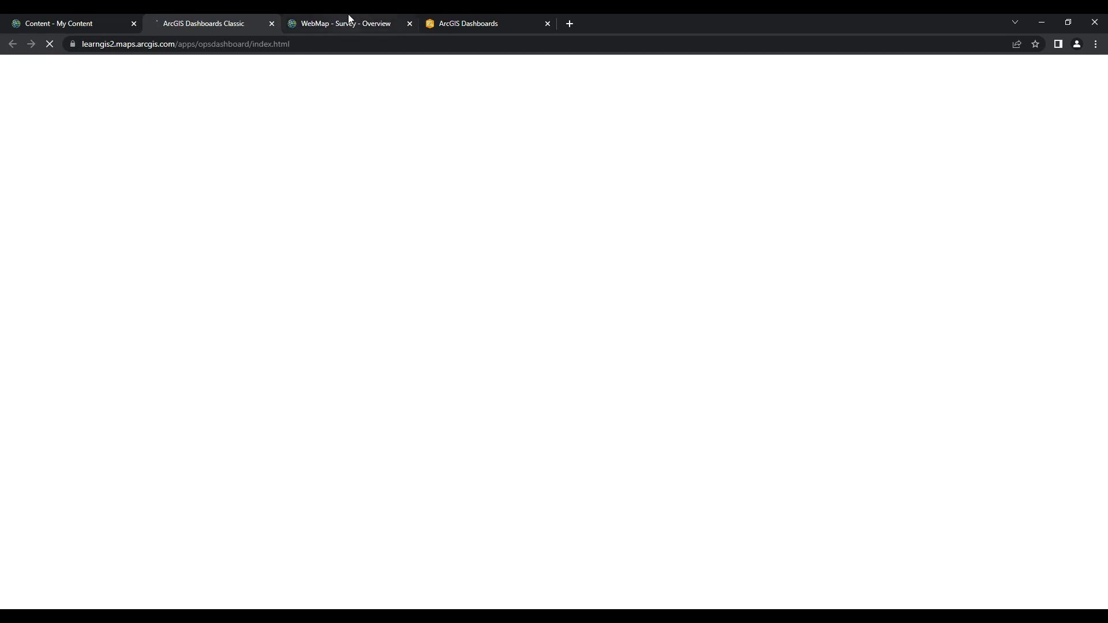
{"action": "left_click", "coordinate": [452, 22]}
{"action": "left_click", "coordinate": [184, 18]}
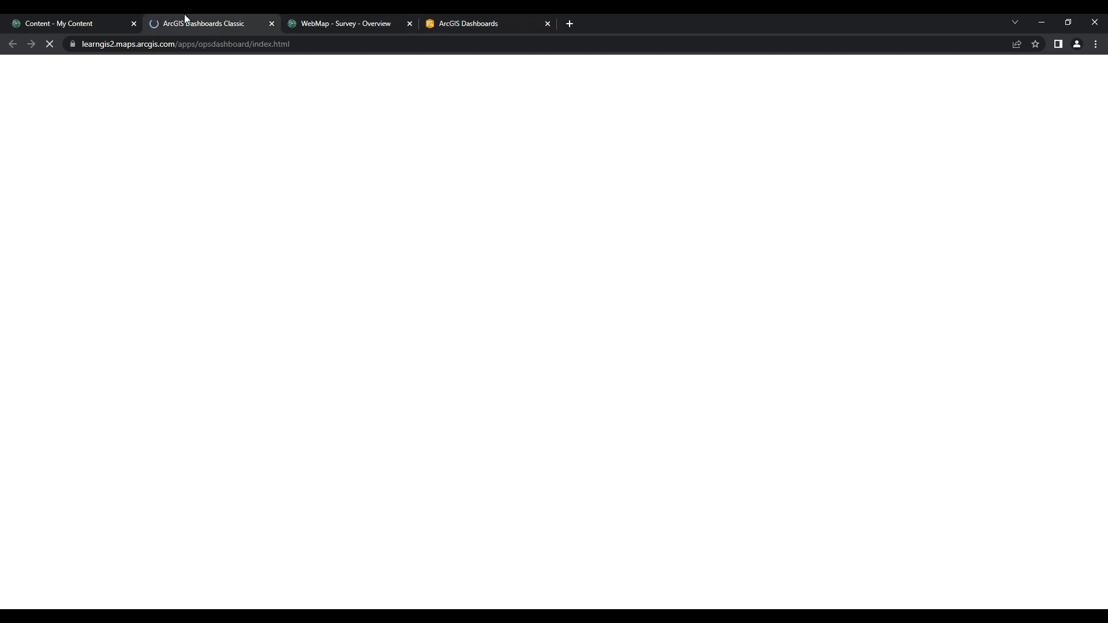
{"action": "left_click", "coordinate": [409, 23]}
{"action": "left_click", "coordinate": [408, 23]}
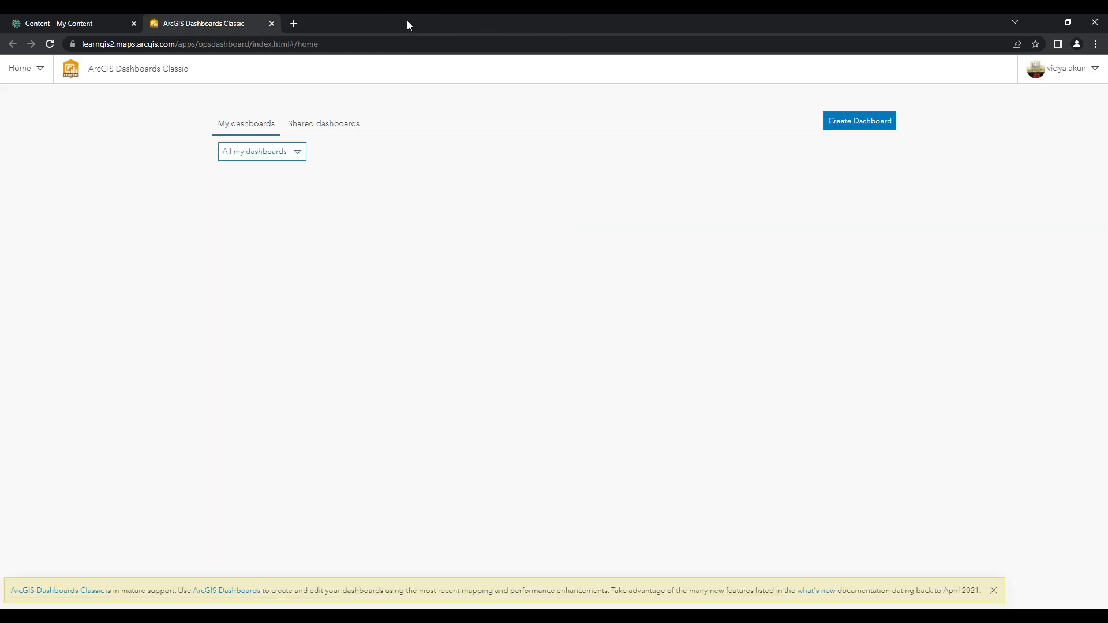
Create a new dashboard titled "Dashboard" in the default folder
{"action": "left_click", "coordinate": [860, 121]}
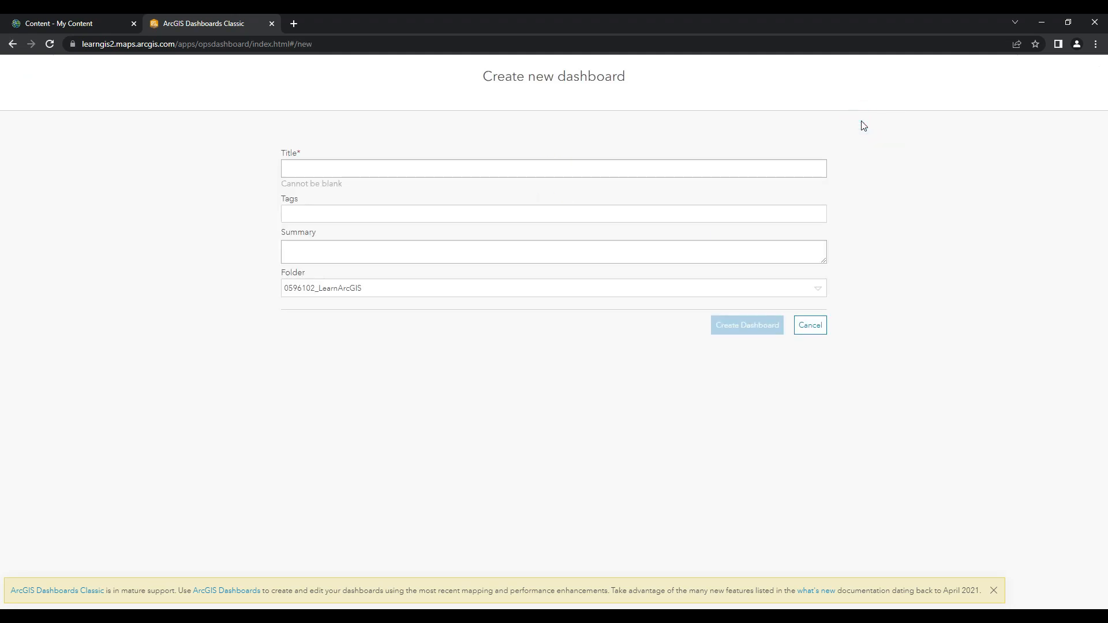
{"action": "type", "text": "Dashboard"}
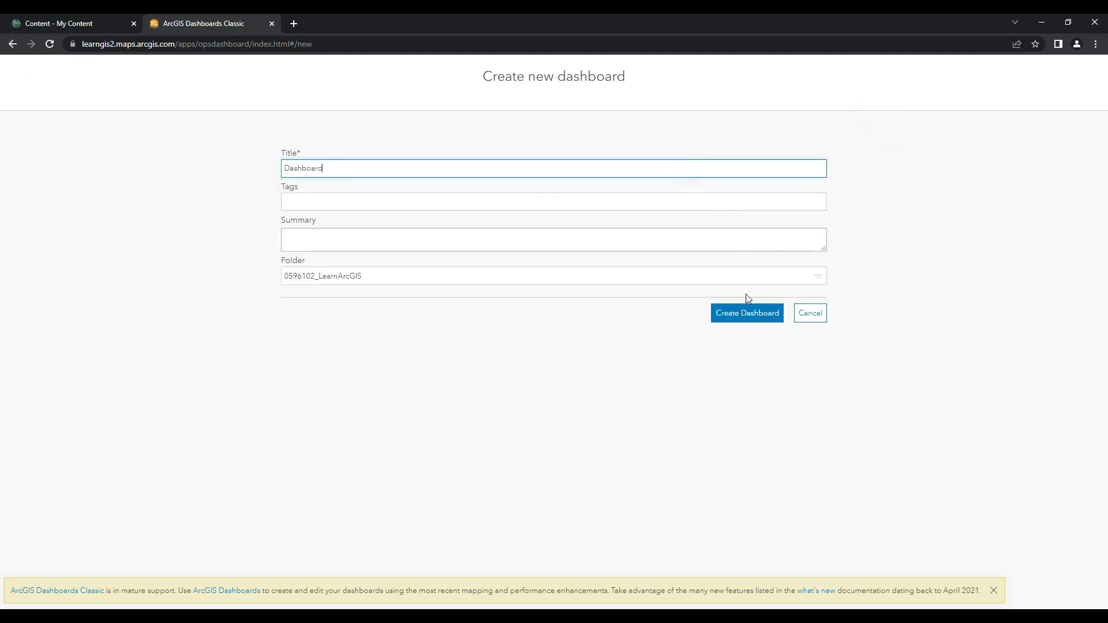
{"action": "left_click", "coordinate": [744, 315]}
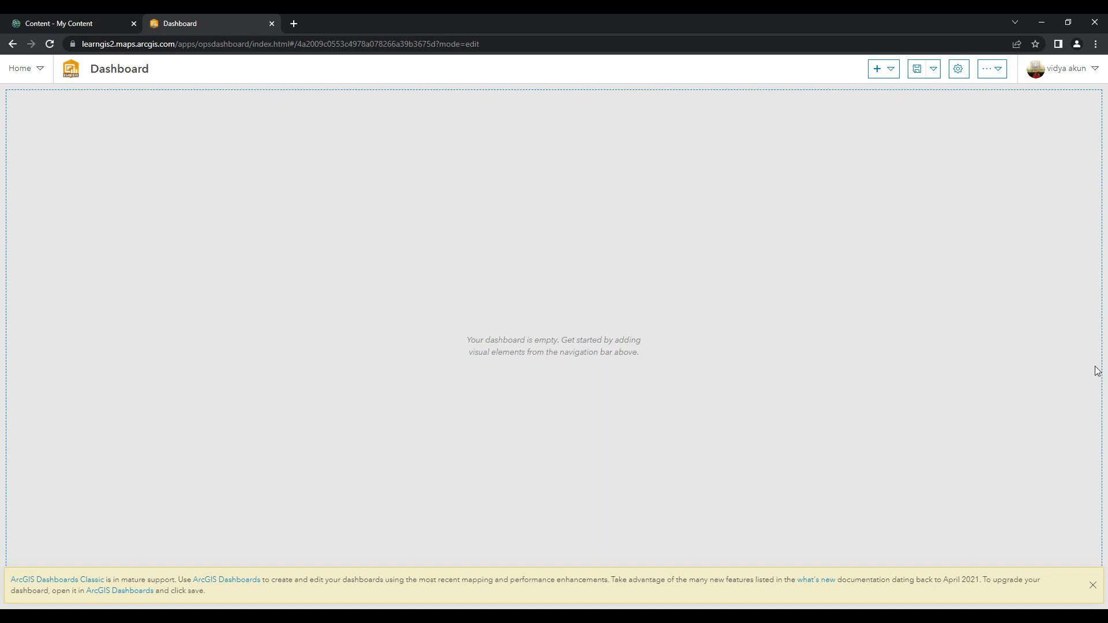
Add a header to the dashboard with the title "Dashboard Monitoring Hasil Survey"
{"action": "left_click", "coordinate": [879, 69]}
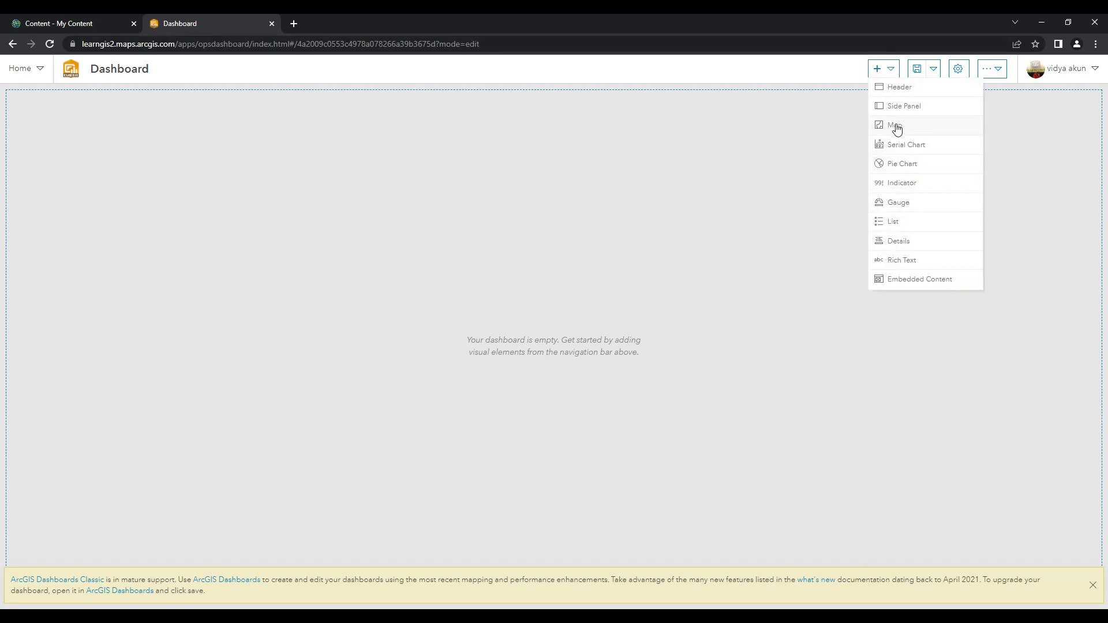
{"action": "left_click", "coordinate": [907, 92]}
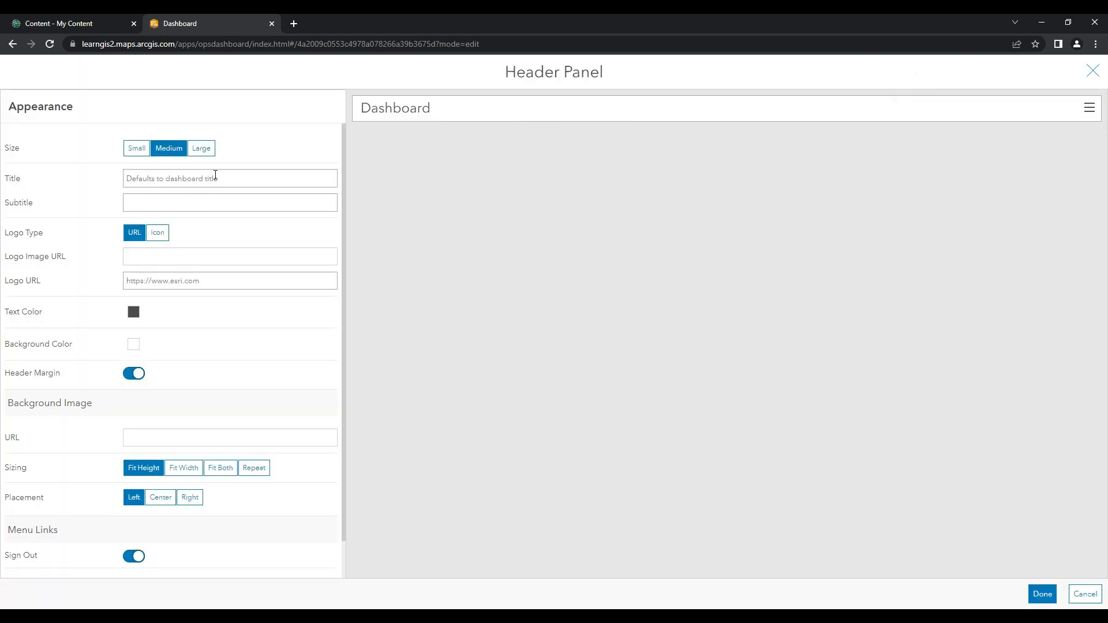
{"action": "left_click", "coordinate": [209, 177]}
{"action": "type", "text": "Dashboa"}
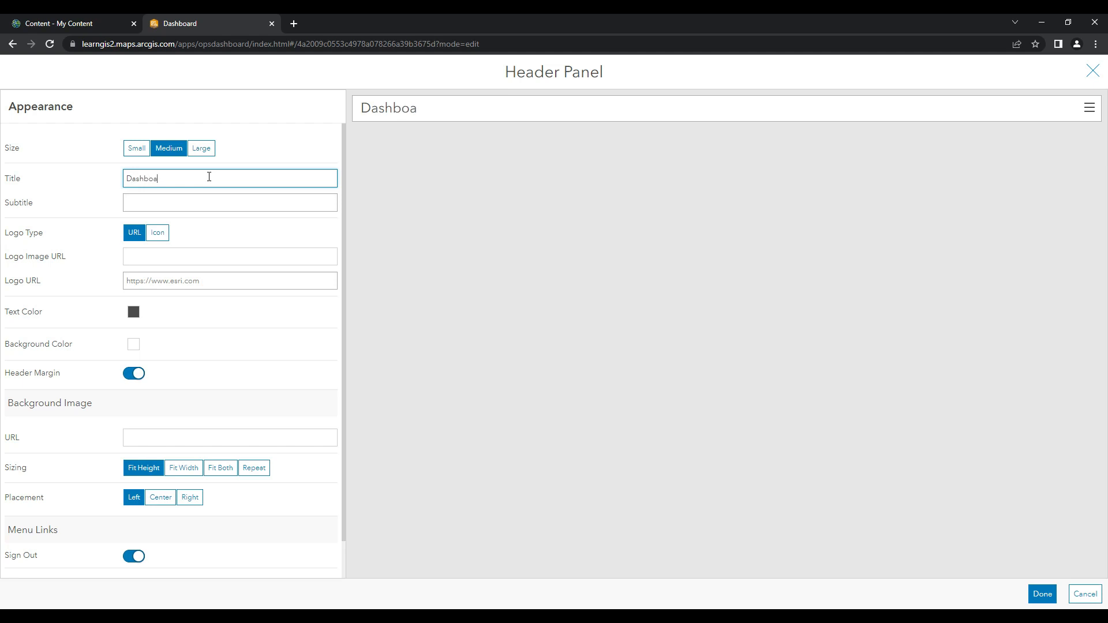
{"action": "type", "text": "rd Monitoring"}
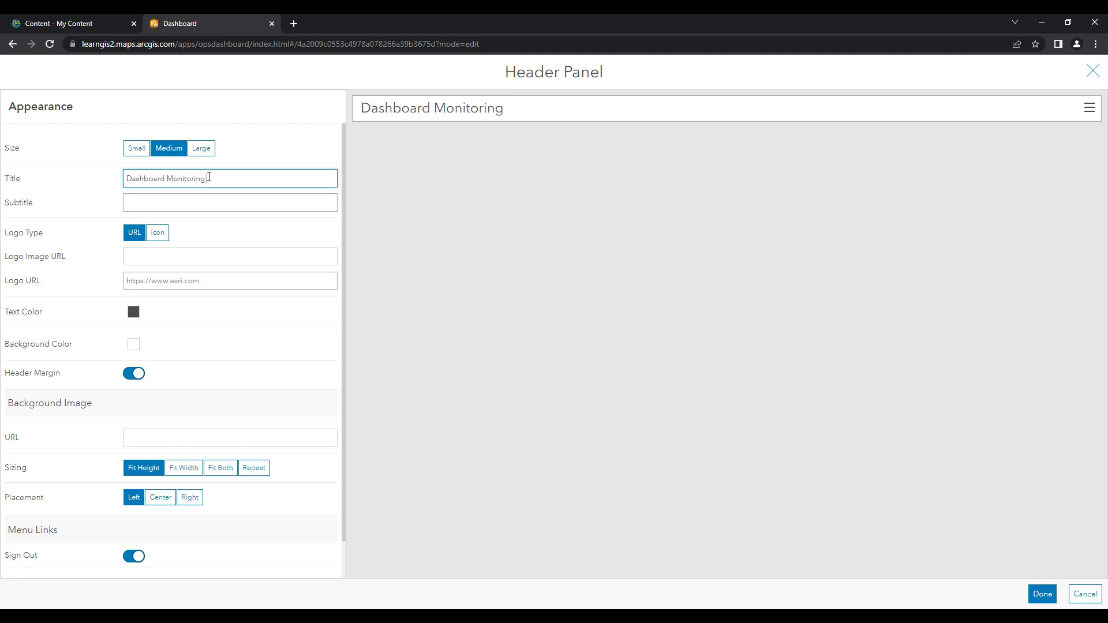
{"action": "type", "text": " Hasil SUrvey"}
{"action": "left_click", "coordinate": [542, 113]}
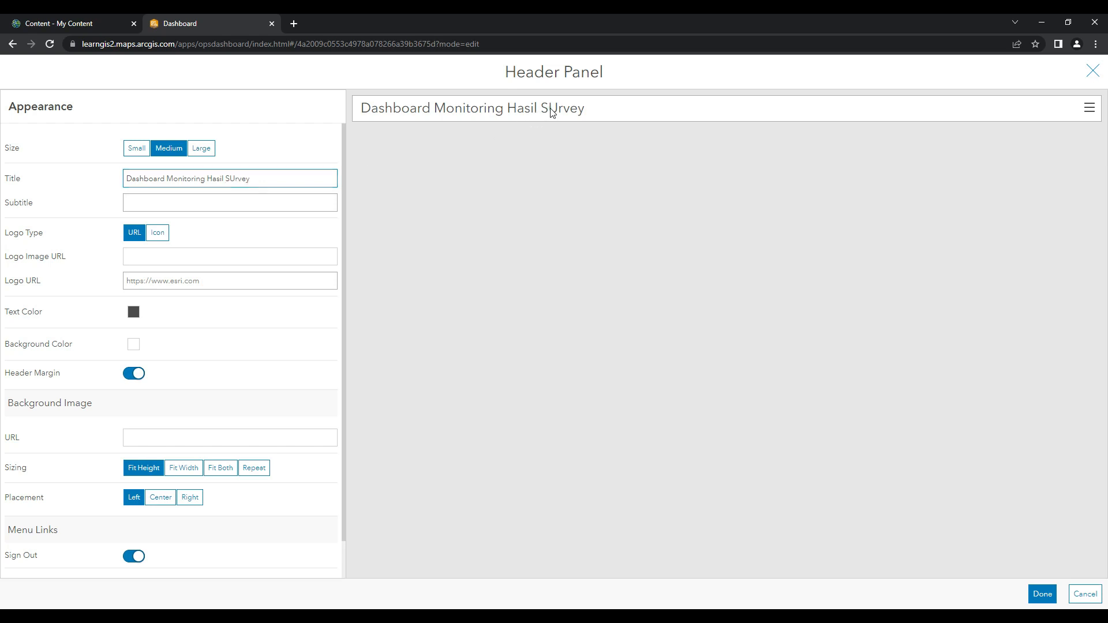
{"action": "left_click_drag", "start_coordinate": [228, 180], "coordinate": [235, 178]}
{"action": "type", "text": "u"}
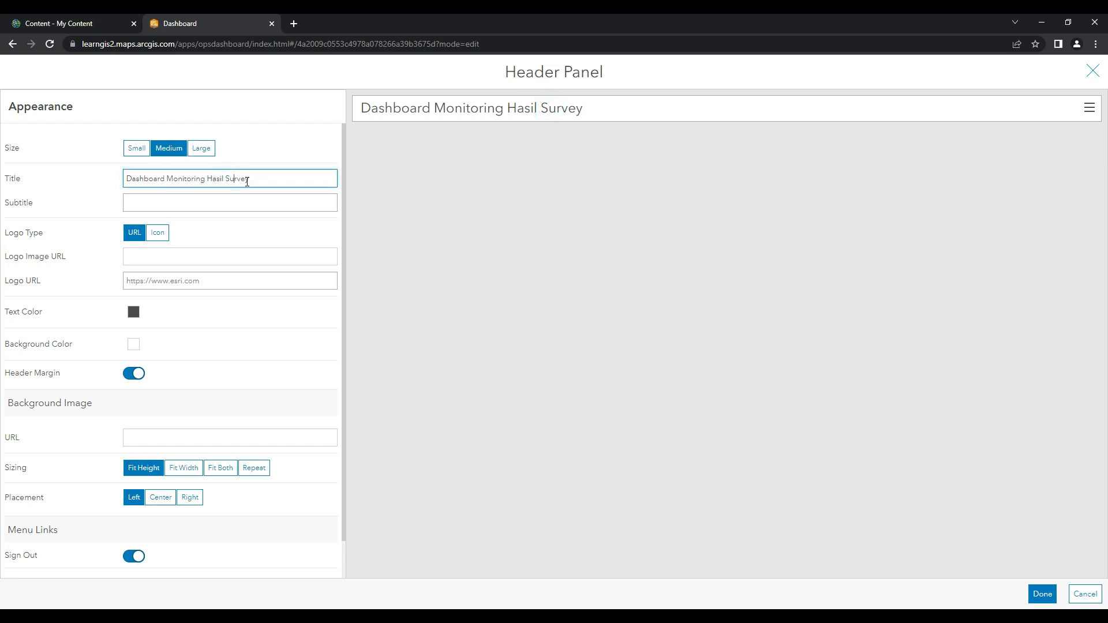
{"action": "left_click", "coordinate": [1037, 595]}
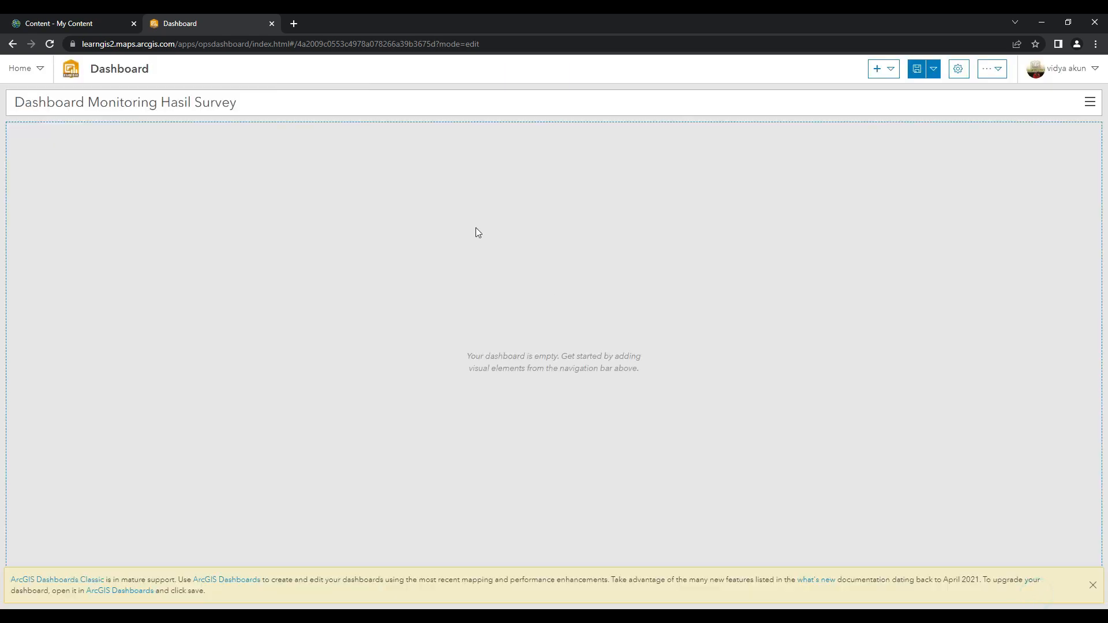
Add the WebMap - Survey map to the dashboard with legend, layer visibility, basemap switcher, search and zoom in/out enabled
{"action": "left_click", "coordinate": [884, 69]}
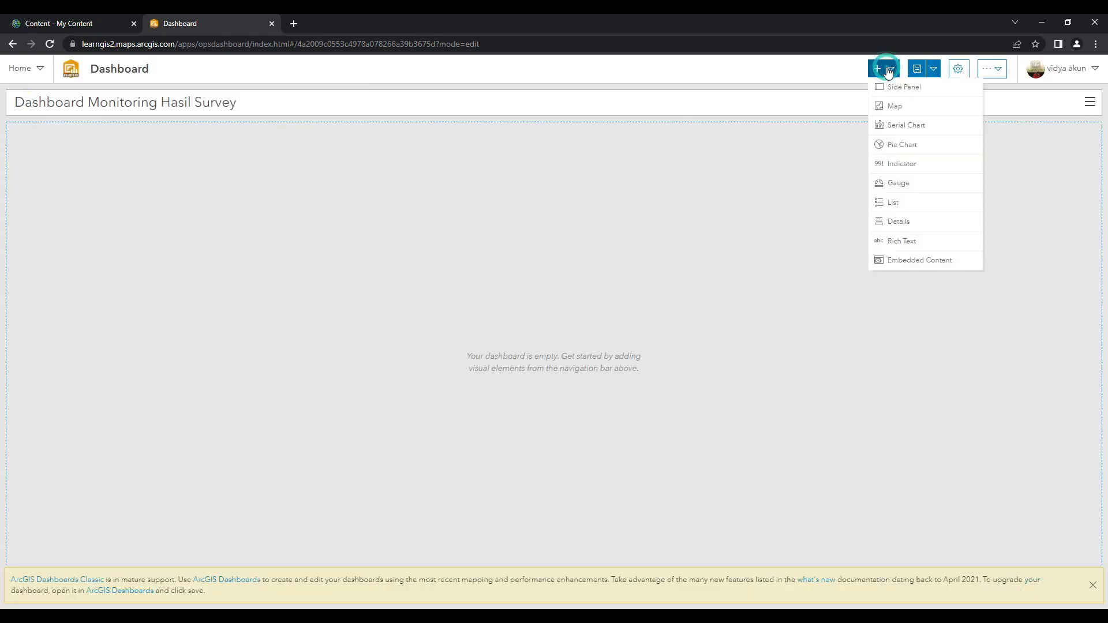
{"action": "left_click", "coordinate": [888, 107]}
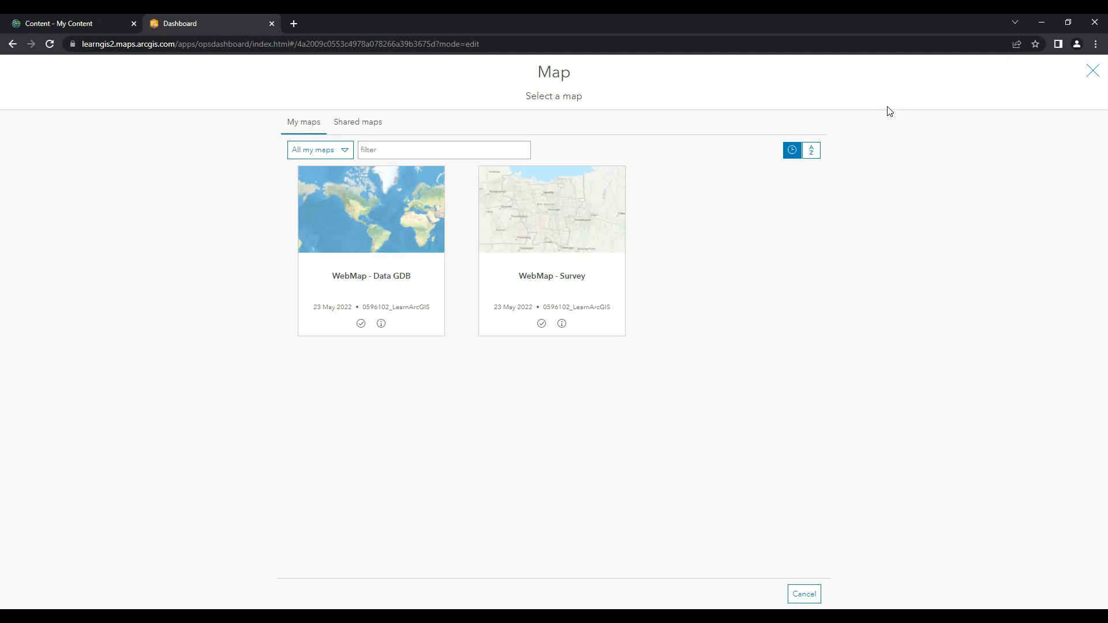
{"action": "left_click", "coordinate": [559, 208]}
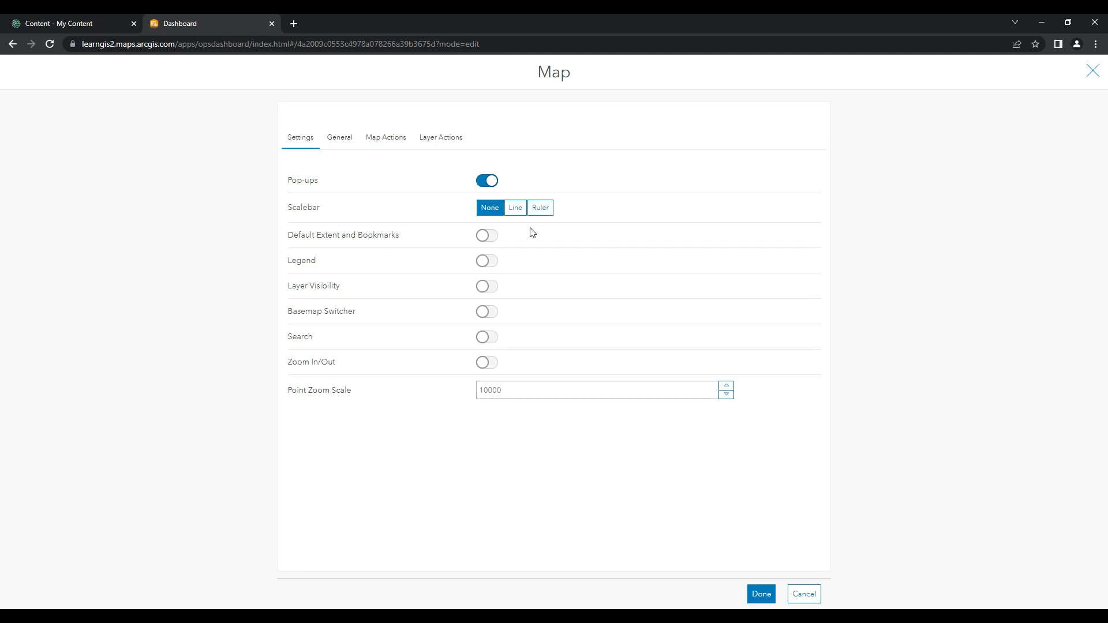
{"action": "left_click", "coordinate": [487, 260]}
{"action": "left_click", "coordinate": [487, 287]}
{"action": "left_click", "coordinate": [487, 311]}
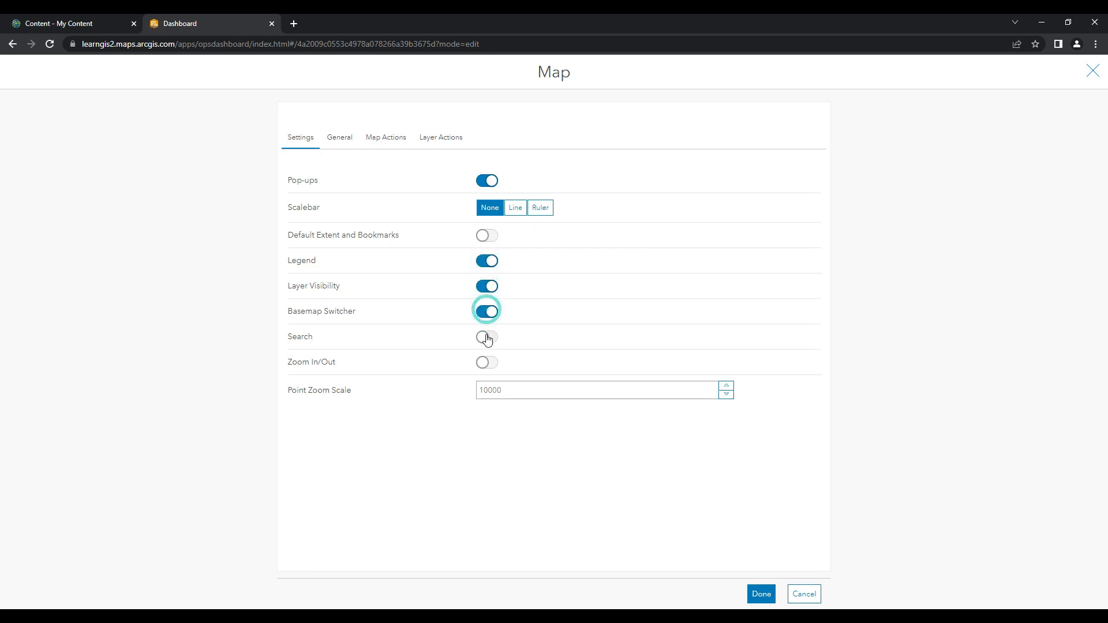
{"action": "left_click", "coordinate": [487, 337]}
{"action": "left_click", "coordinate": [487, 363]}
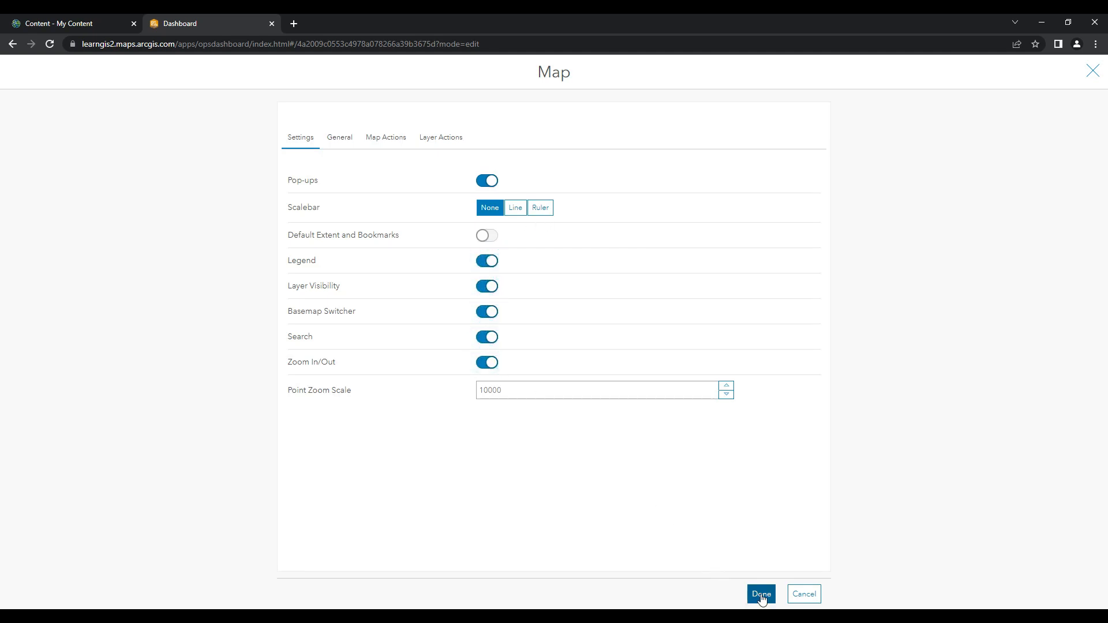
{"action": "left_click", "coordinate": [761, 594]}
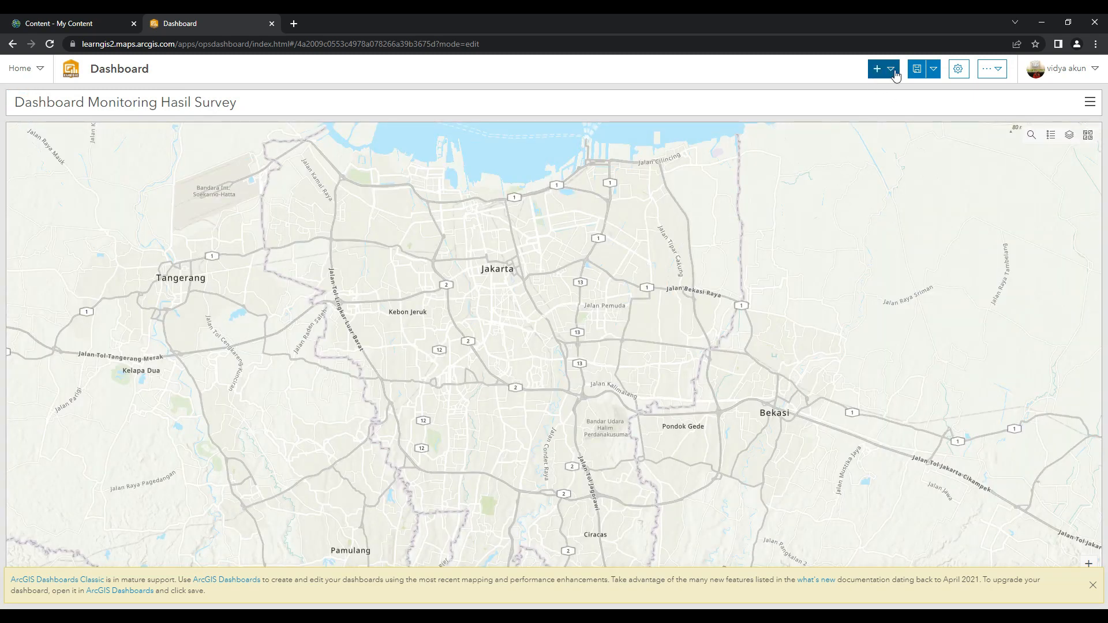
Add the WebMap - Data GDB map with legend, layer visibility, basemap switcher, search and zoom in/out enabled
{"action": "left_click", "coordinate": [892, 70]}
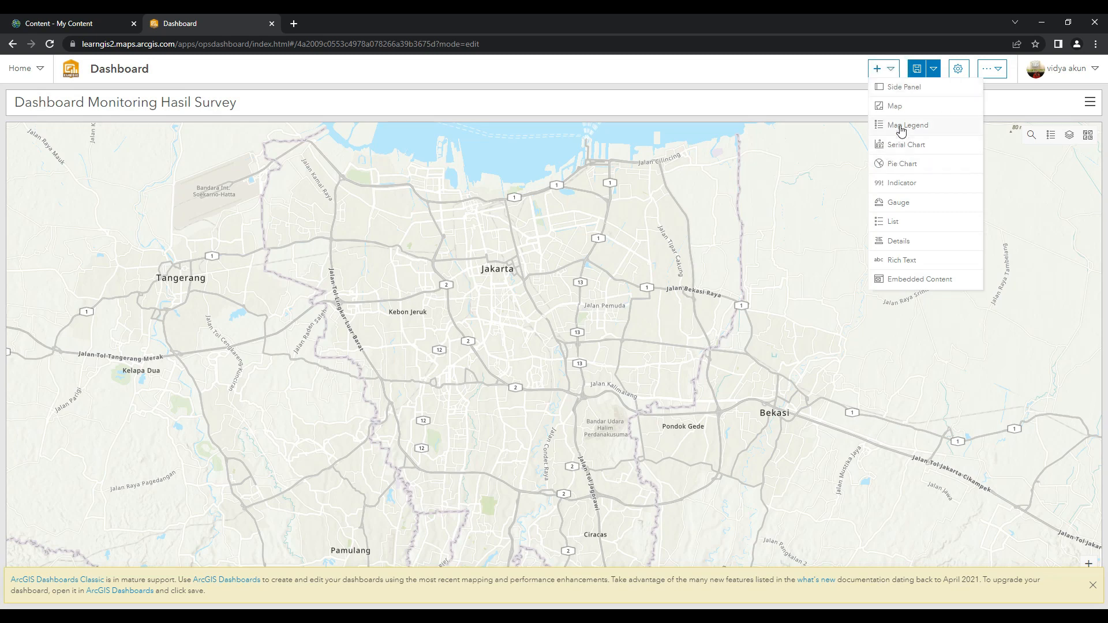
{"action": "left_click", "coordinate": [896, 106]}
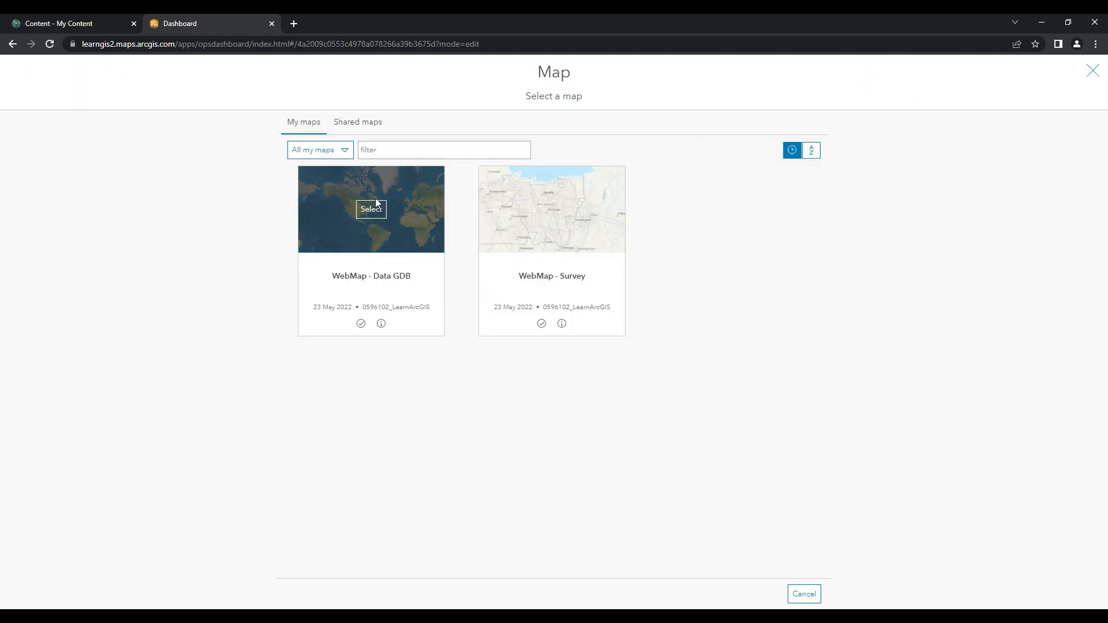
{"action": "left_click", "coordinate": [375, 205]}
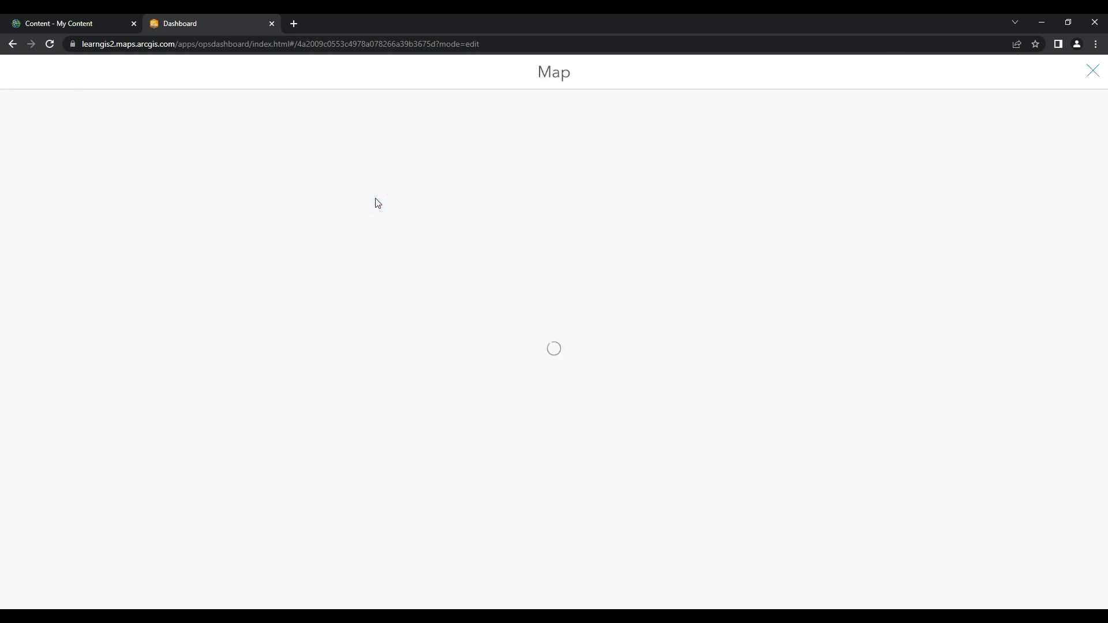
{"action": "left_click", "coordinate": [487, 261]}
{"action": "left_click", "coordinate": [485, 286]}
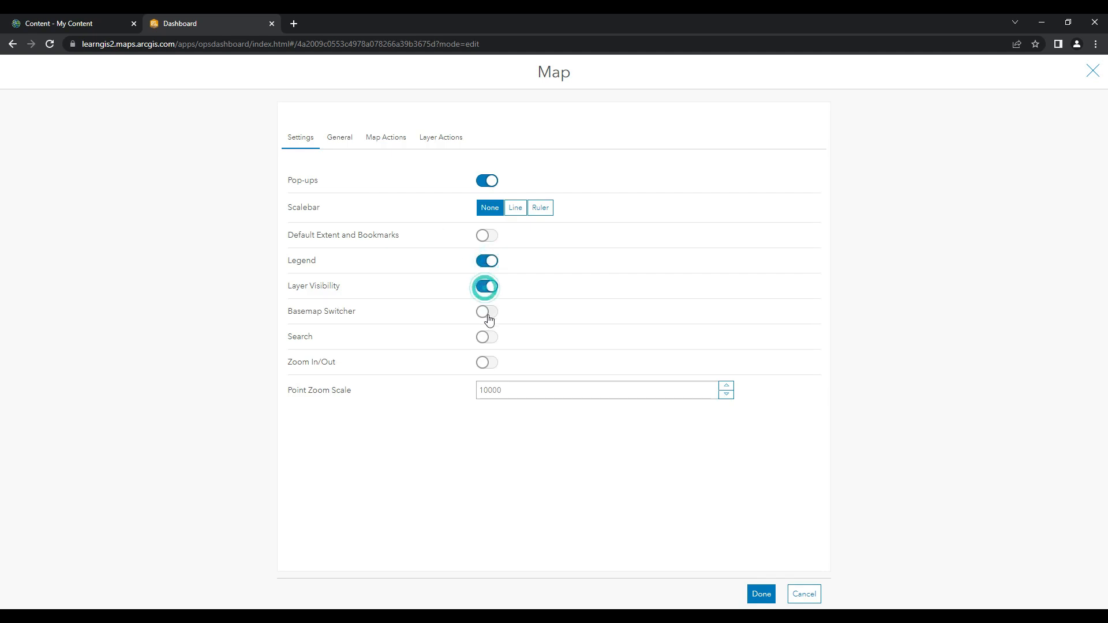
{"action": "left_click", "coordinate": [486, 312]}
{"action": "left_click", "coordinate": [486, 337]}
{"action": "left_click", "coordinate": [486, 363]}
{"action": "left_click", "coordinate": [761, 594]}
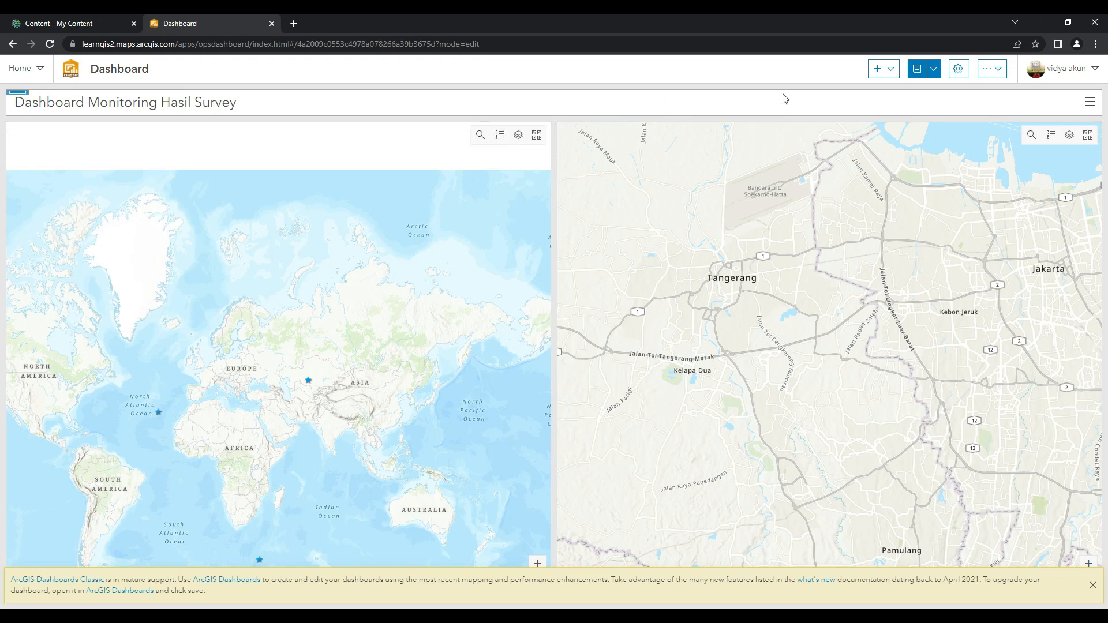
{"action": "left_click", "coordinate": [879, 71]}
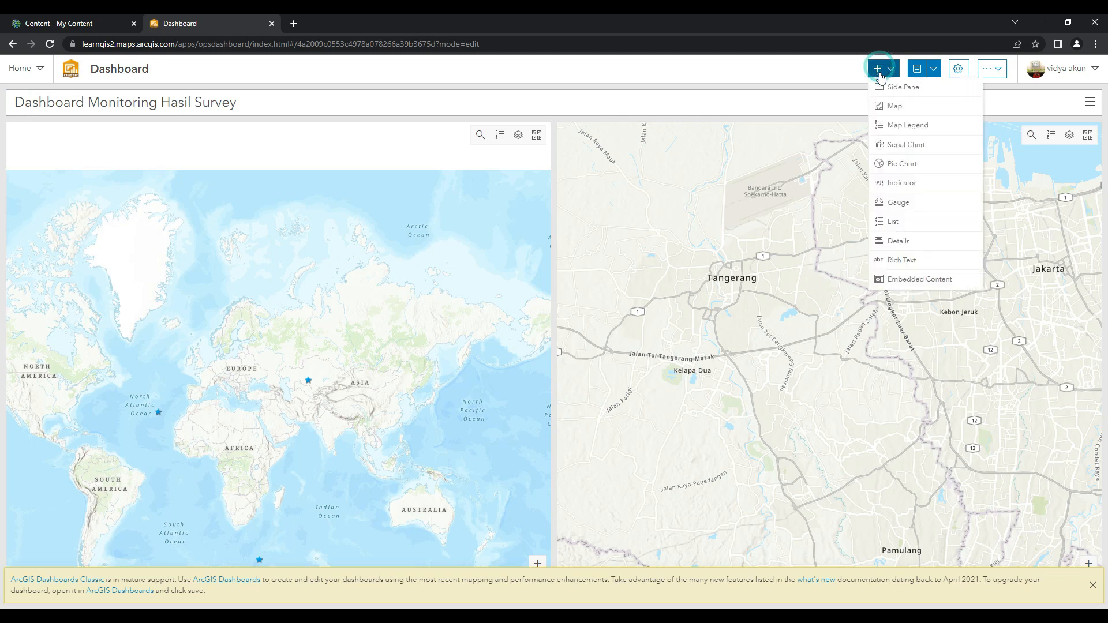
{"action": "left_click", "coordinate": [899, 183]}
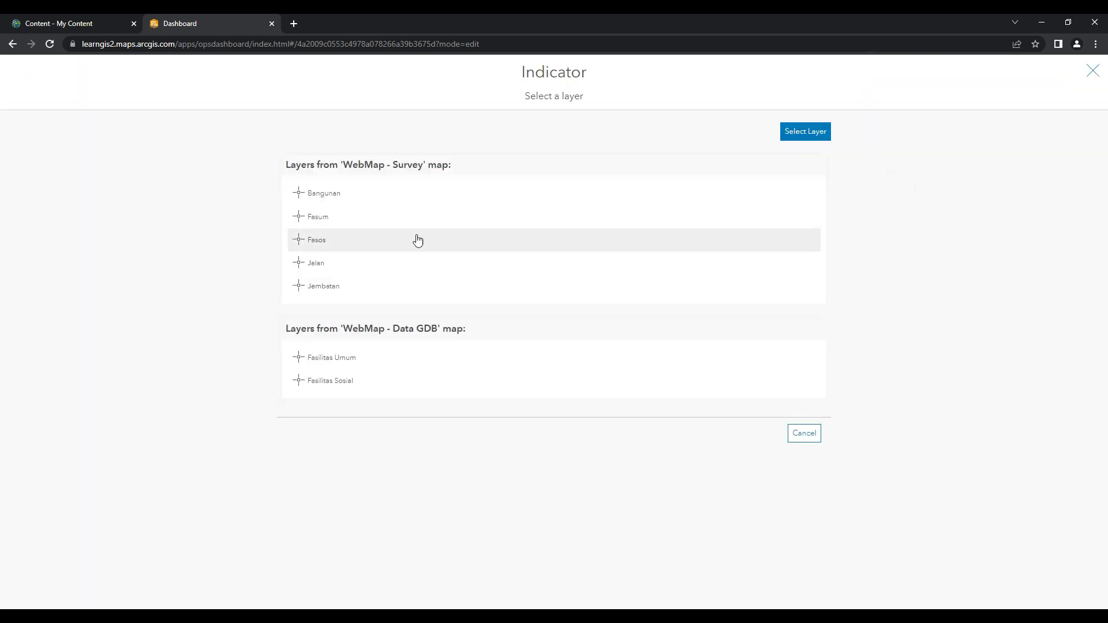
{"action": "left_click", "coordinate": [332, 198]}
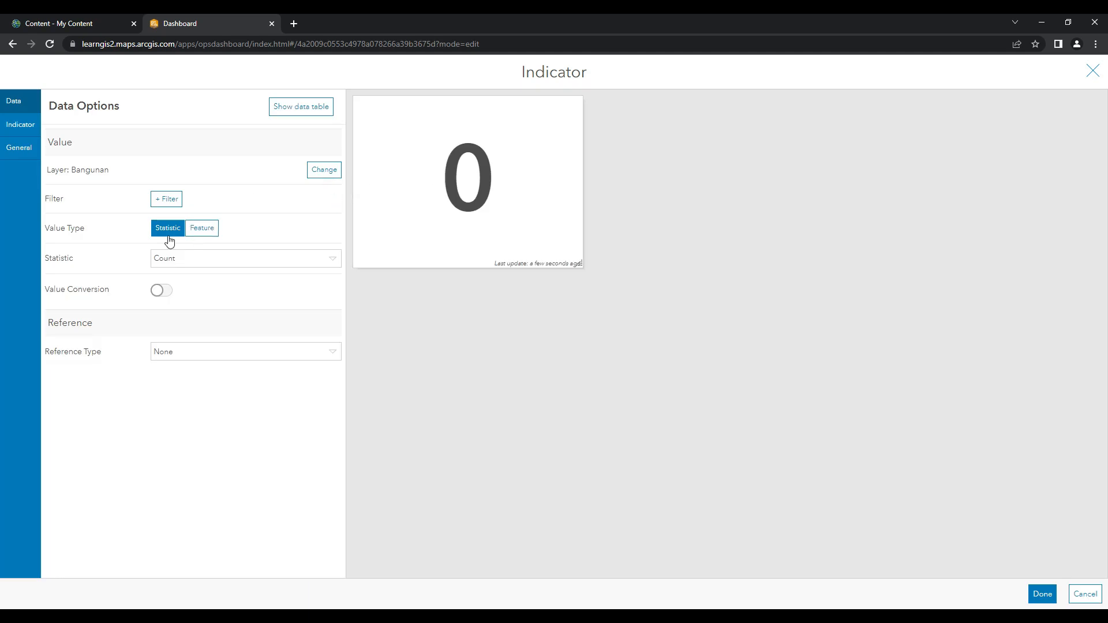
{"action": "left_click", "coordinate": [16, 127]}
{"action": "left_click", "coordinate": [137, 209]}
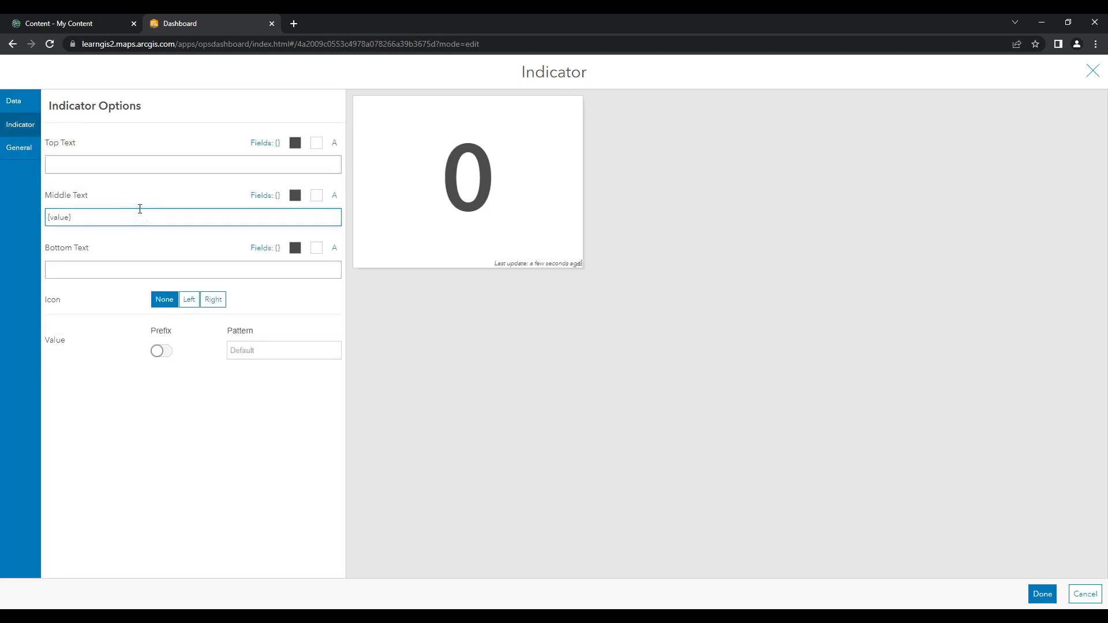
{"action": "type", "text": "Ba==="}
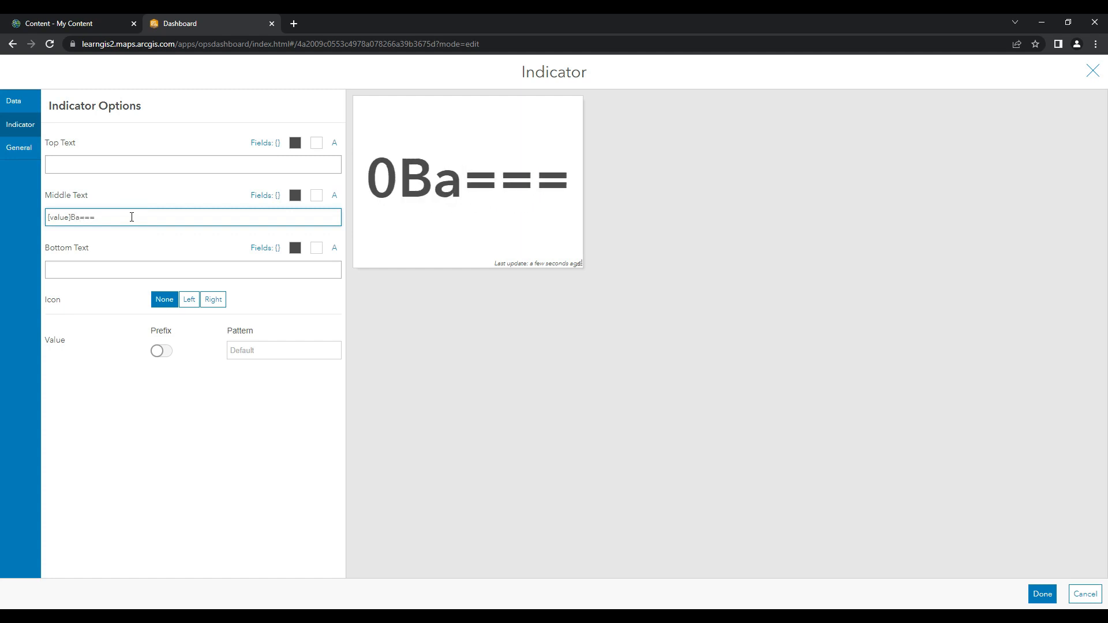
{"action": "key", "text": "ctrl+a"}
{"action": "key", "text": "BackSpace"}
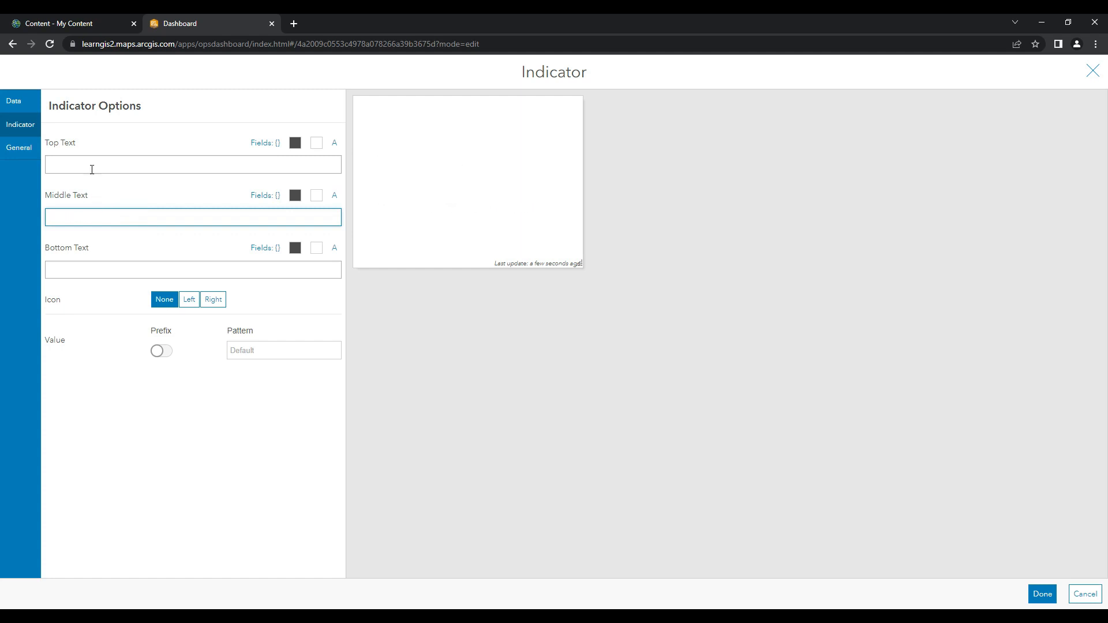
{"action": "left_click", "coordinate": [92, 166]}
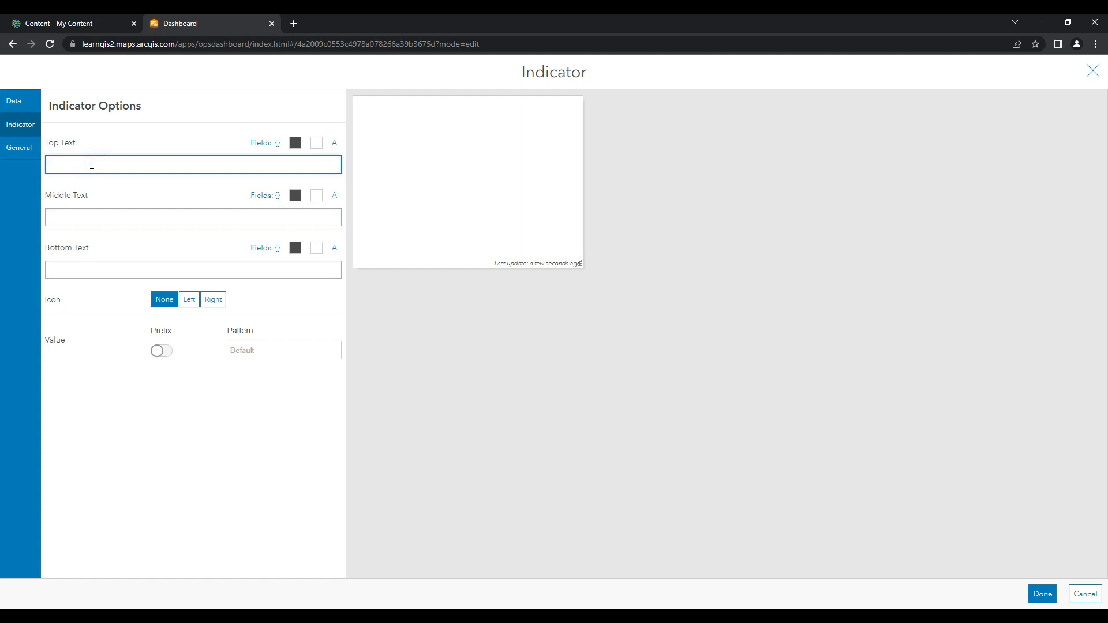
{"action": "left_click", "coordinate": [15, 106]}
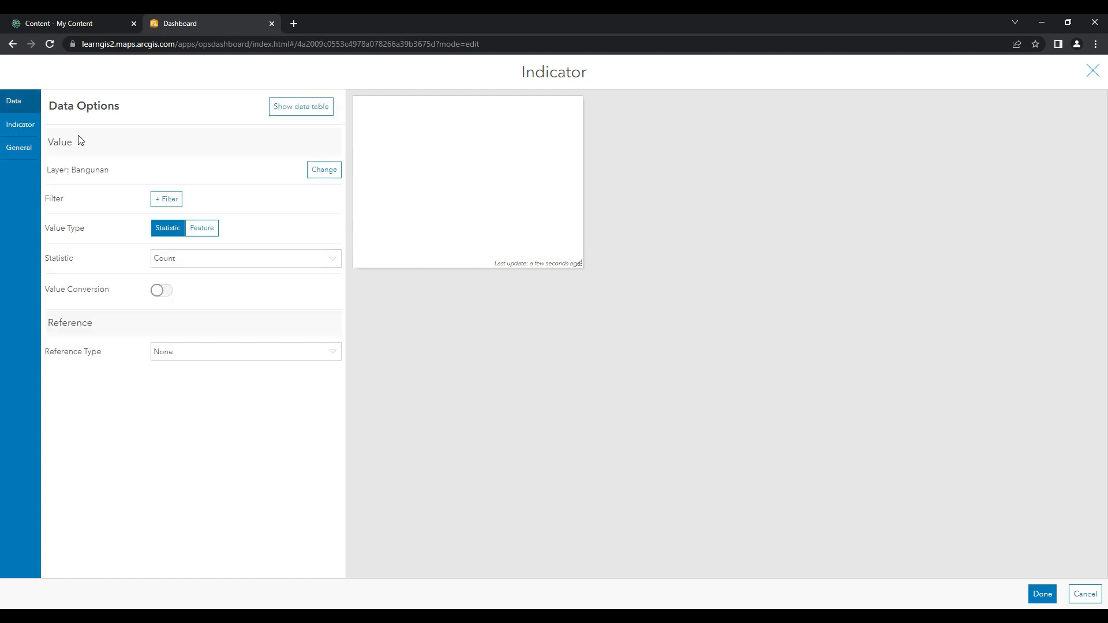
{"action": "left_click", "coordinate": [13, 124]}
{"action": "left_click", "coordinate": [16, 108]}
{"action": "left_click", "coordinate": [333, 173]}
{"action": "left_click", "coordinate": [320, 193]}
{"action": "left_click", "coordinate": [21, 129]}
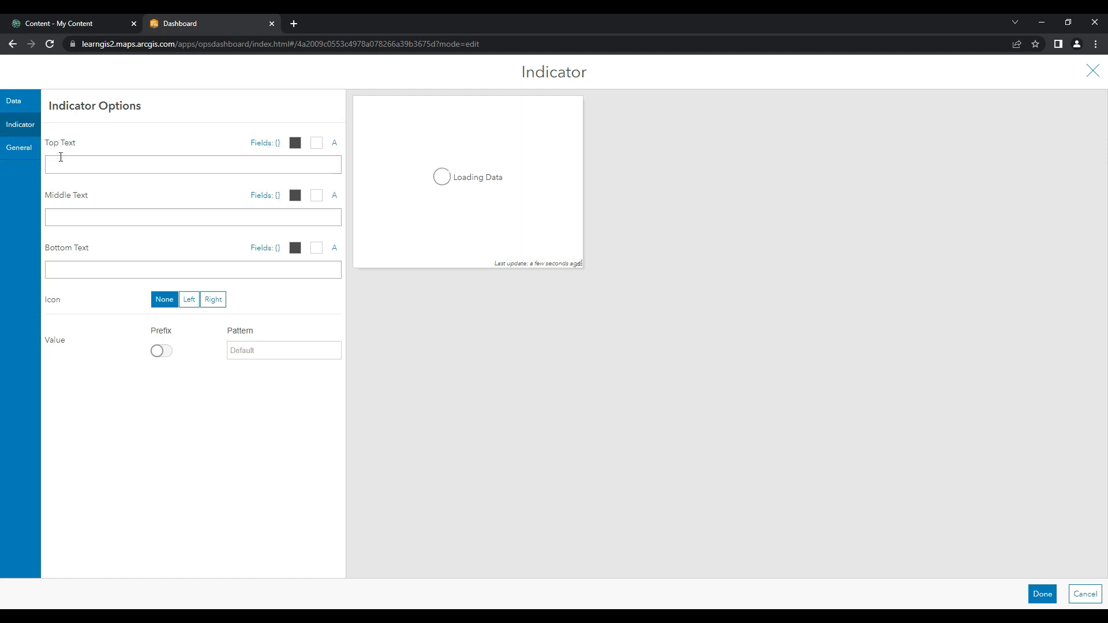
{"action": "left_click", "coordinate": [265, 143]}
{"action": "left_click", "coordinate": [237, 159]}
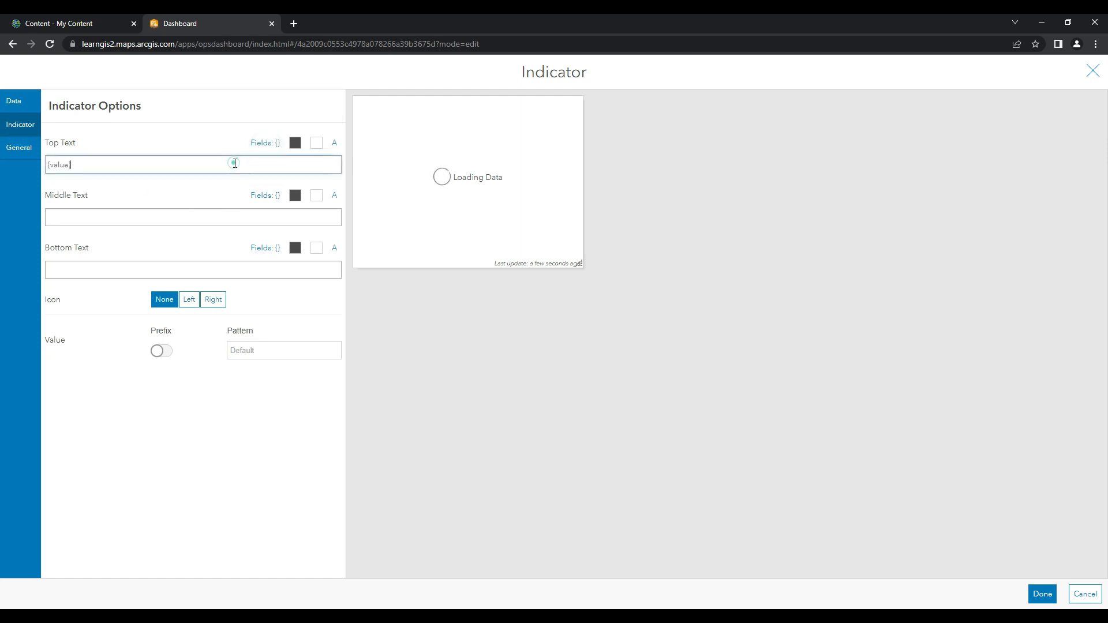
{"action": "left_click", "coordinate": [265, 195]}
{"action": "left_click", "coordinate": [260, 216]}
{"action": "left_click", "coordinate": [264, 247]}
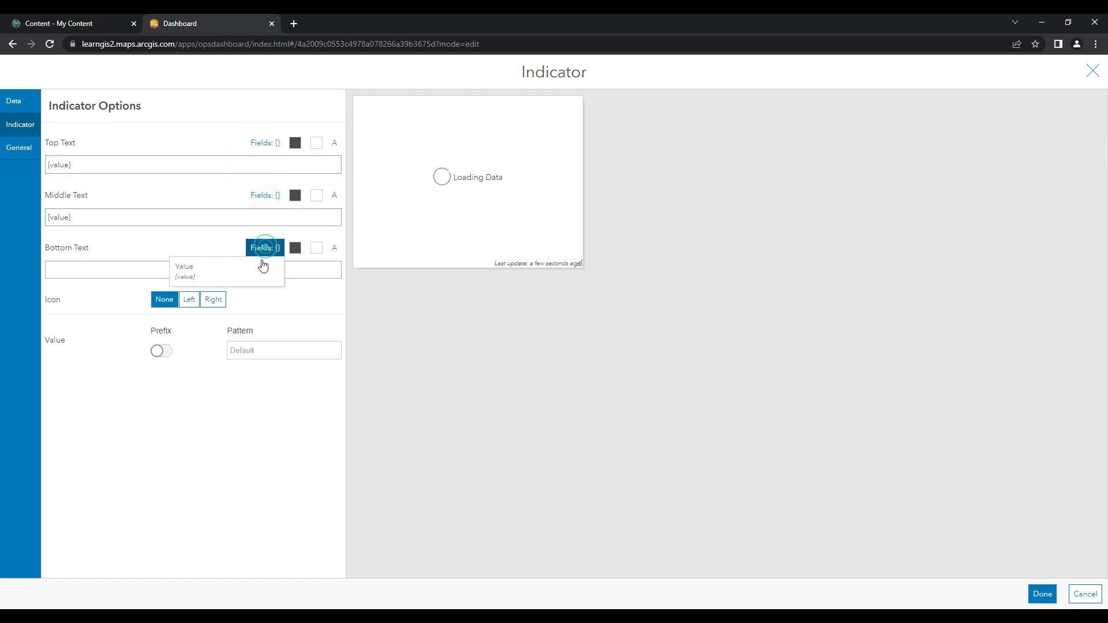
{"action": "left_click", "coordinate": [260, 269]}
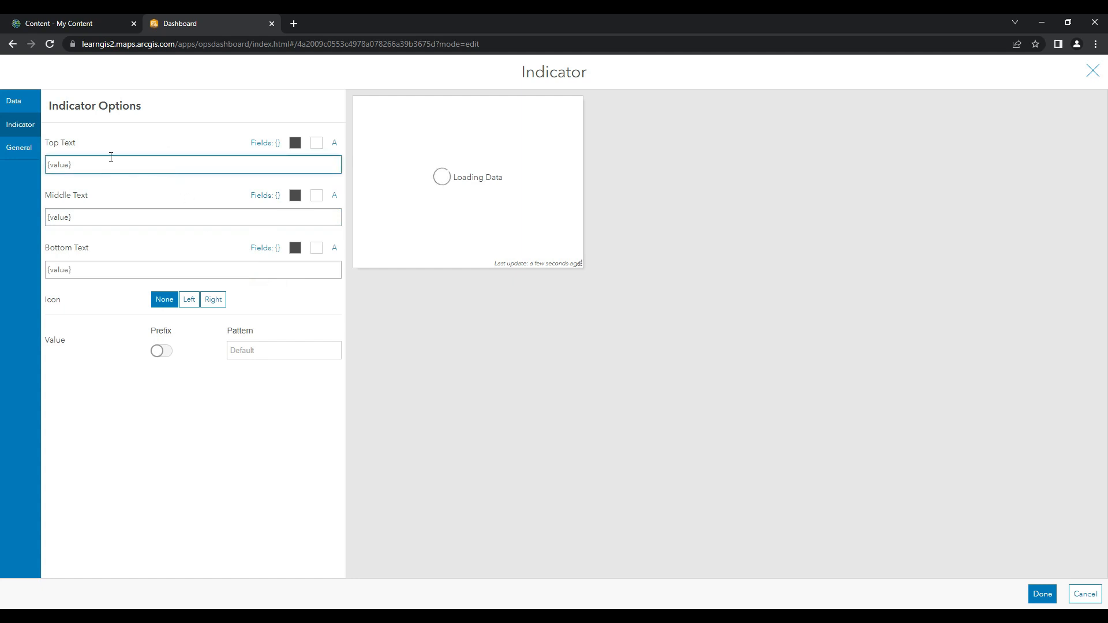
{"action": "left_click", "coordinate": [1085, 594]}
Add an indicator for the Bangunan layer of the survey map with the top text "Bangunan"
{"action": "left_click", "coordinate": [877, 69]}
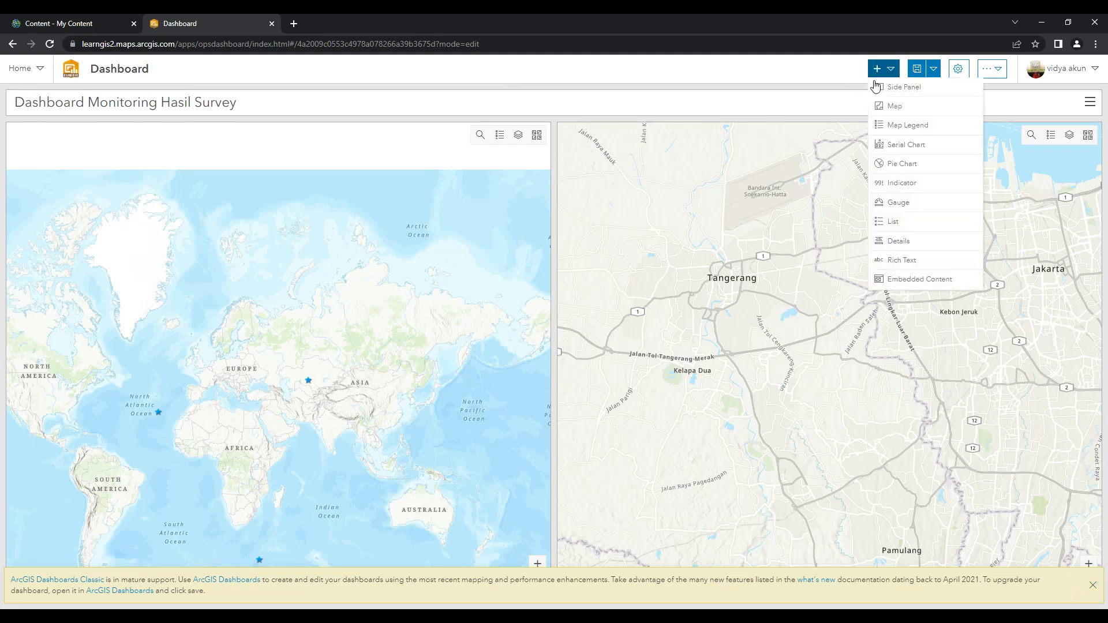
{"action": "left_click", "coordinate": [893, 184]}
{"action": "left_click", "coordinate": [325, 192]}
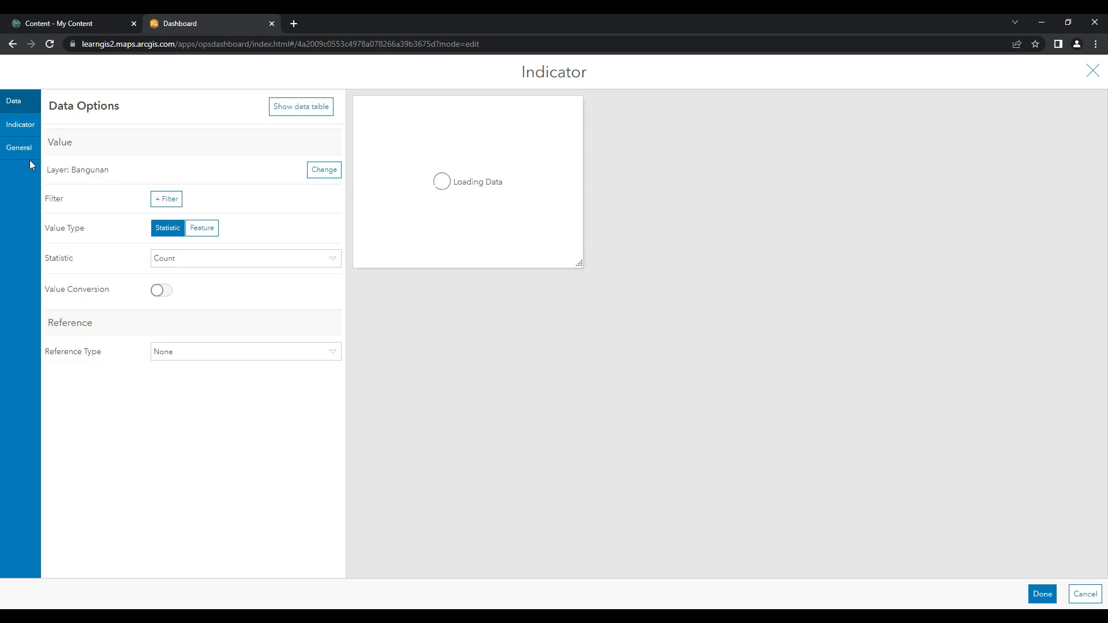
{"action": "left_click", "coordinate": [20, 124]}
{"action": "left_click", "coordinate": [90, 164]}
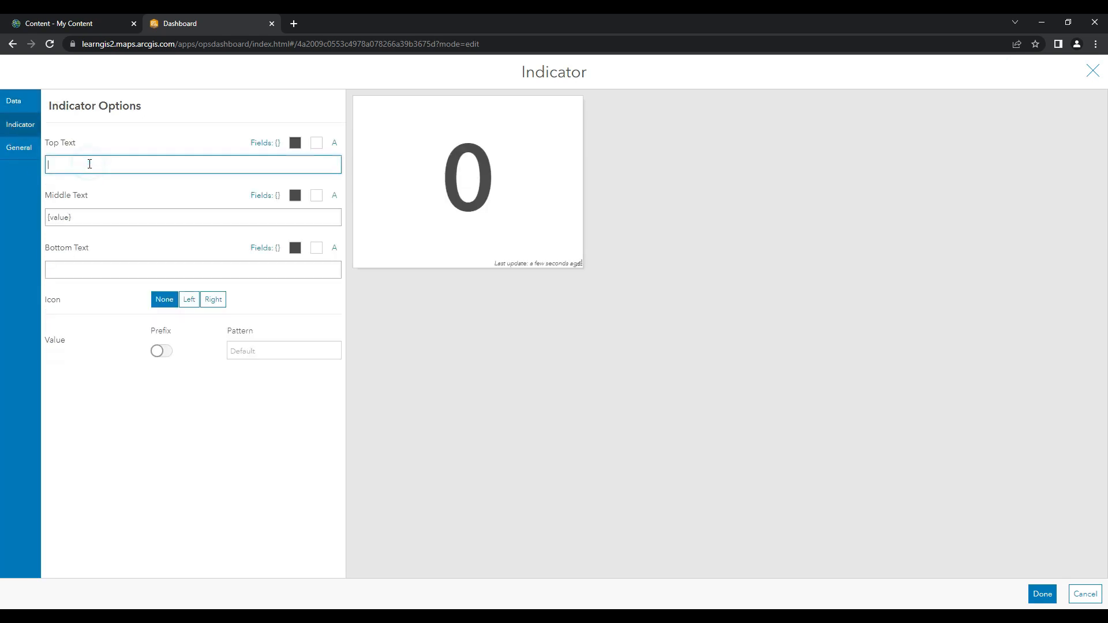
{"action": "type", "text": "Banbunan"}
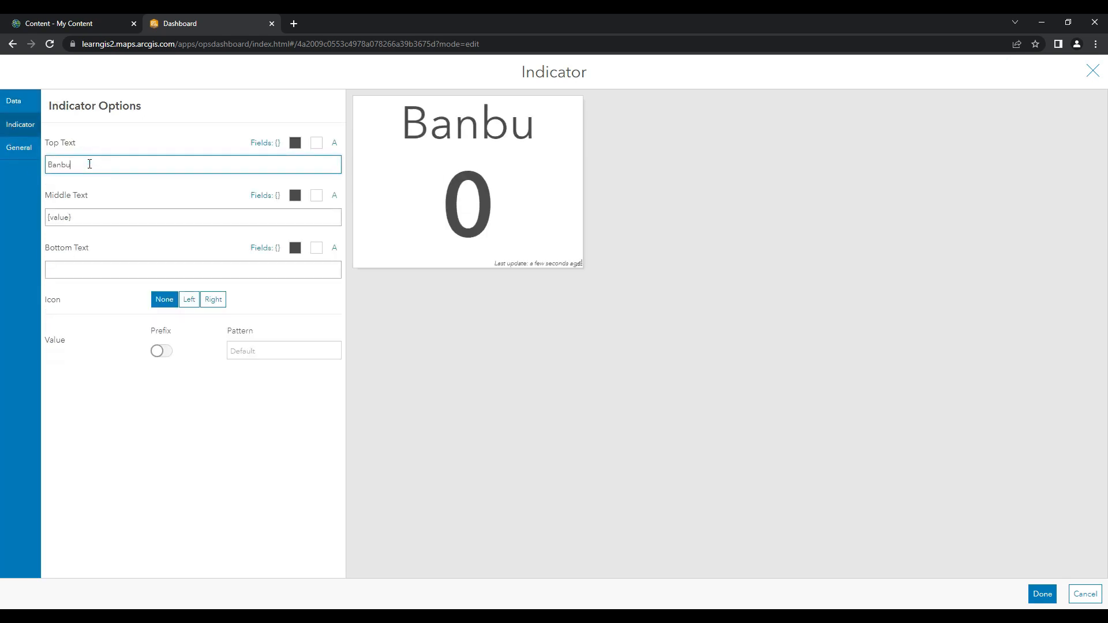
{"action": "key", "text": "BackSpace"}
{"action": "key", "text": "BackSpace"}
{"action": "key", "text": "BackSpace"}
{"action": "key", "text": "BackSpace"}
{"action": "key", "text": "BackSpace"}
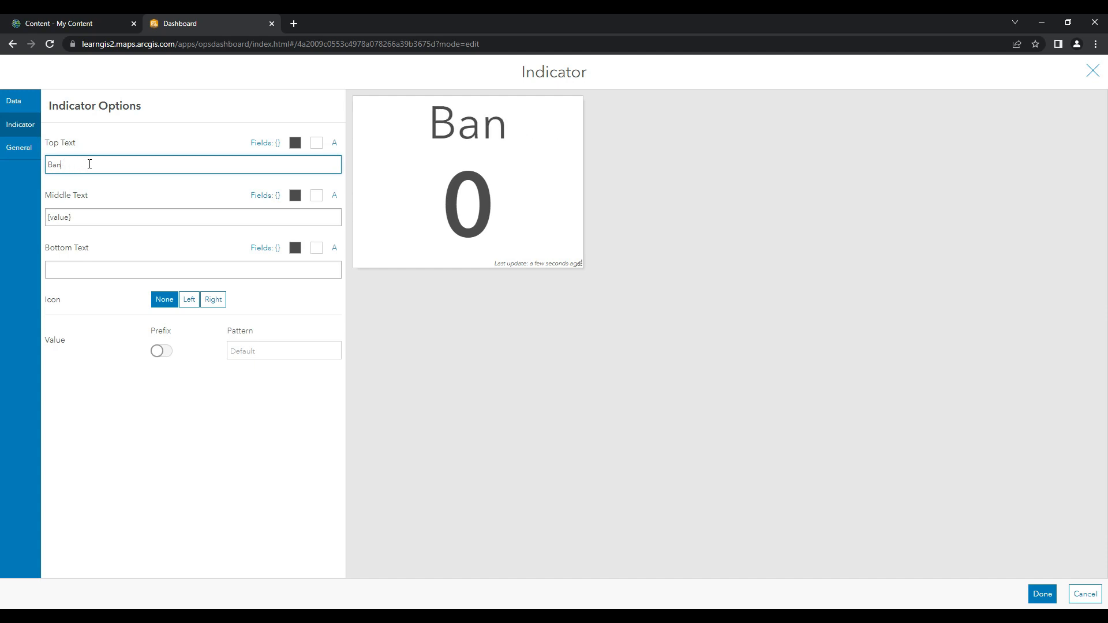
{"action": "type", "text": "gunan"}
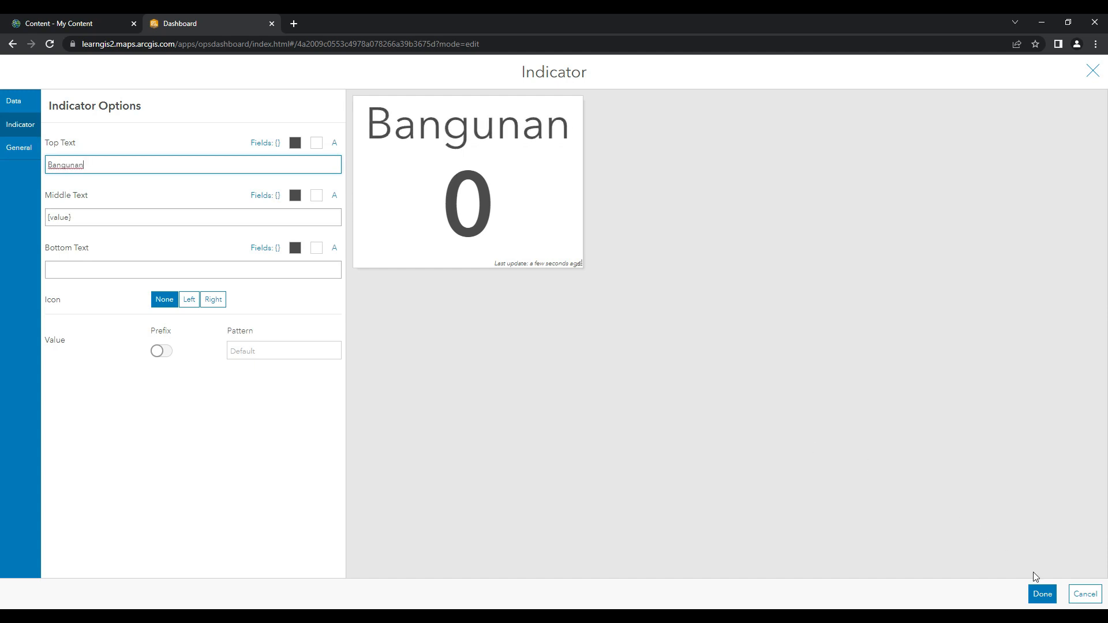
{"action": "left_click", "coordinate": [1037, 600]}
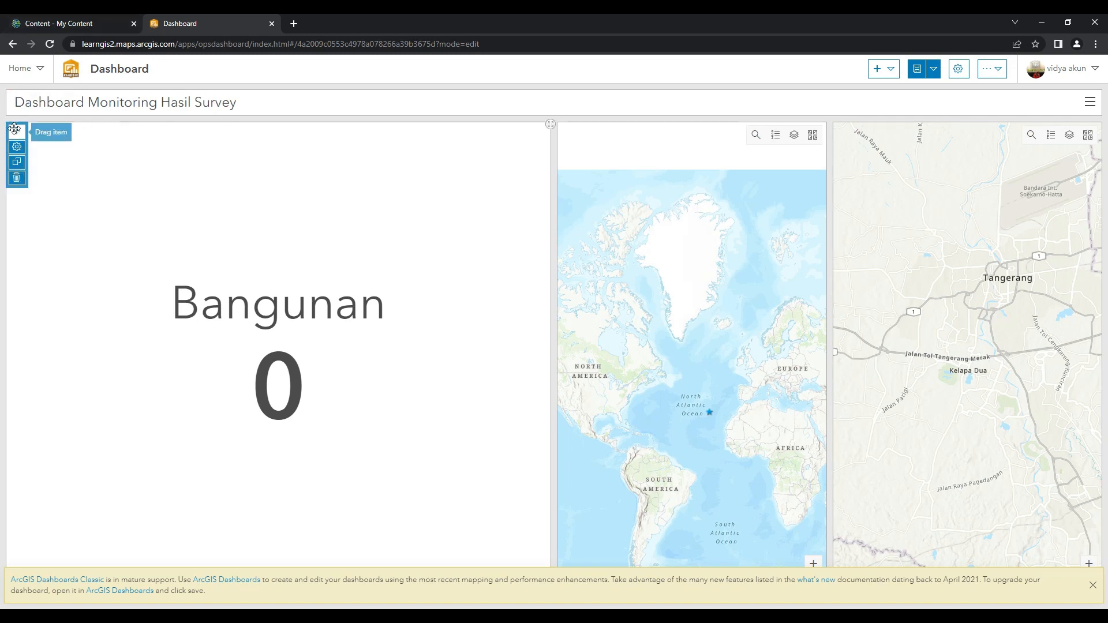
Duplicate the Bangunan indicator and set the top text of the larger one to "Fasum"
{"action": "left_click", "coordinate": [16, 161]}
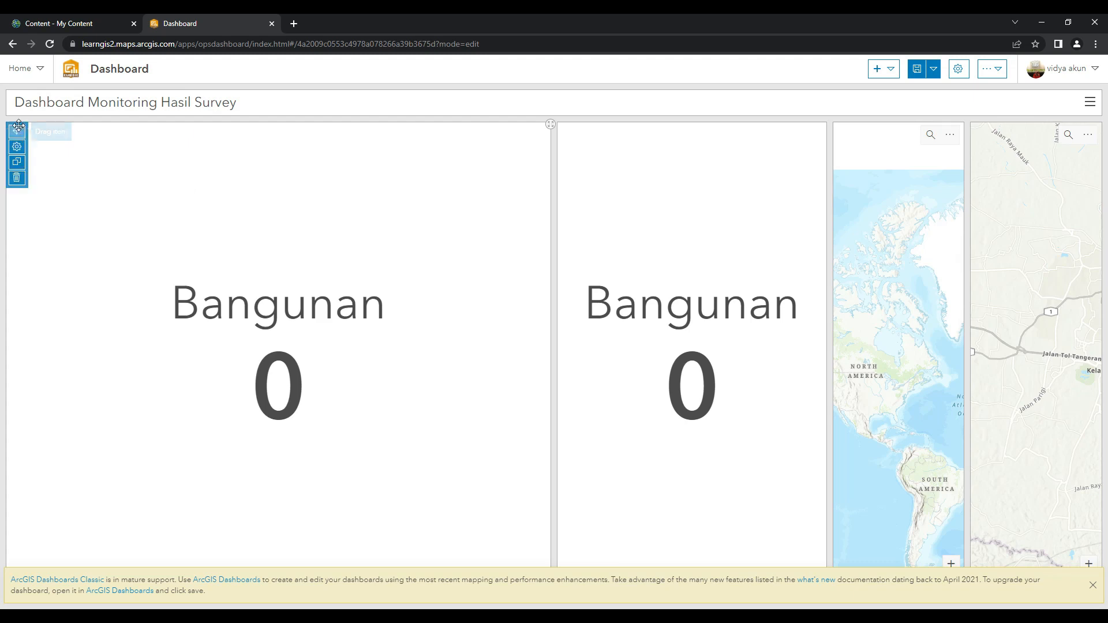
{"action": "left_click", "coordinate": [17, 146]}
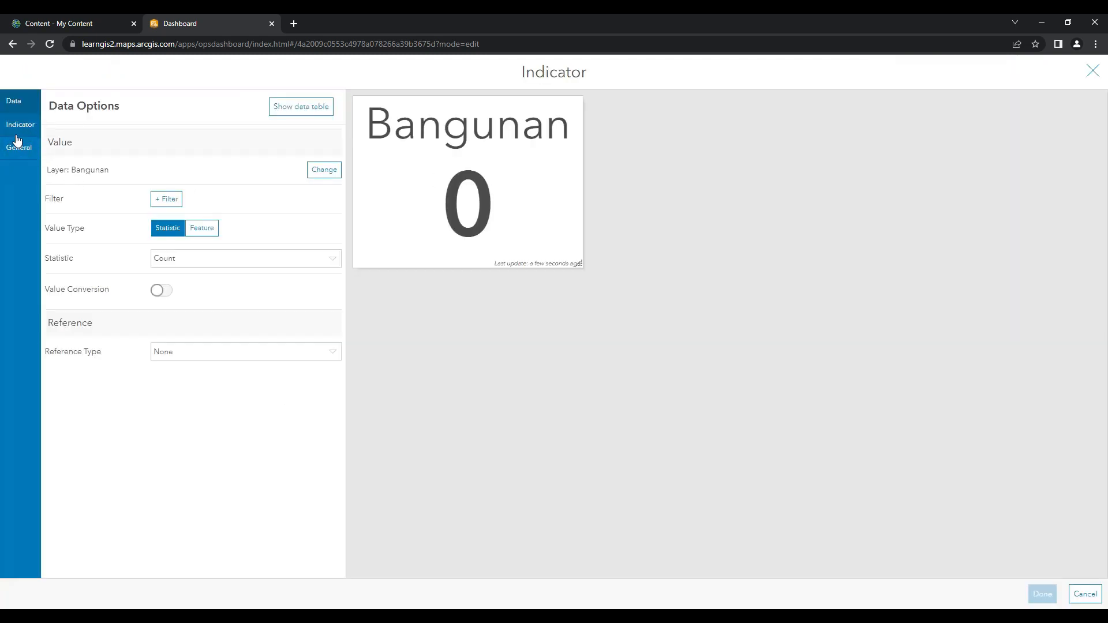
{"action": "left_click", "coordinate": [21, 124]}
{"action": "double_click", "coordinate": [86, 164]}
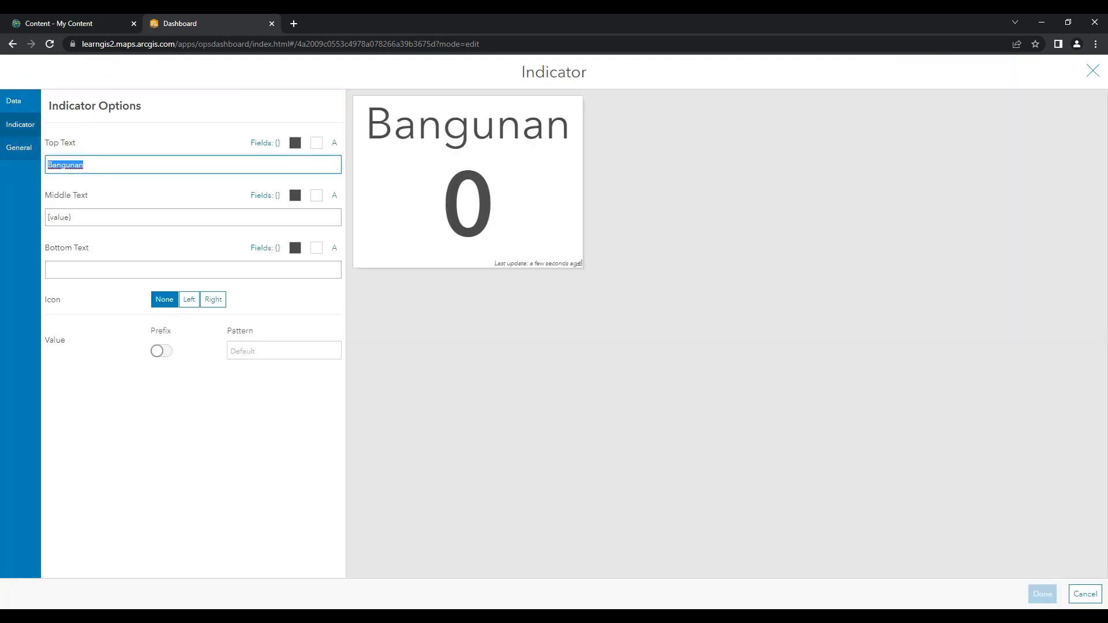
{"action": "type", "text": "Fasum"}
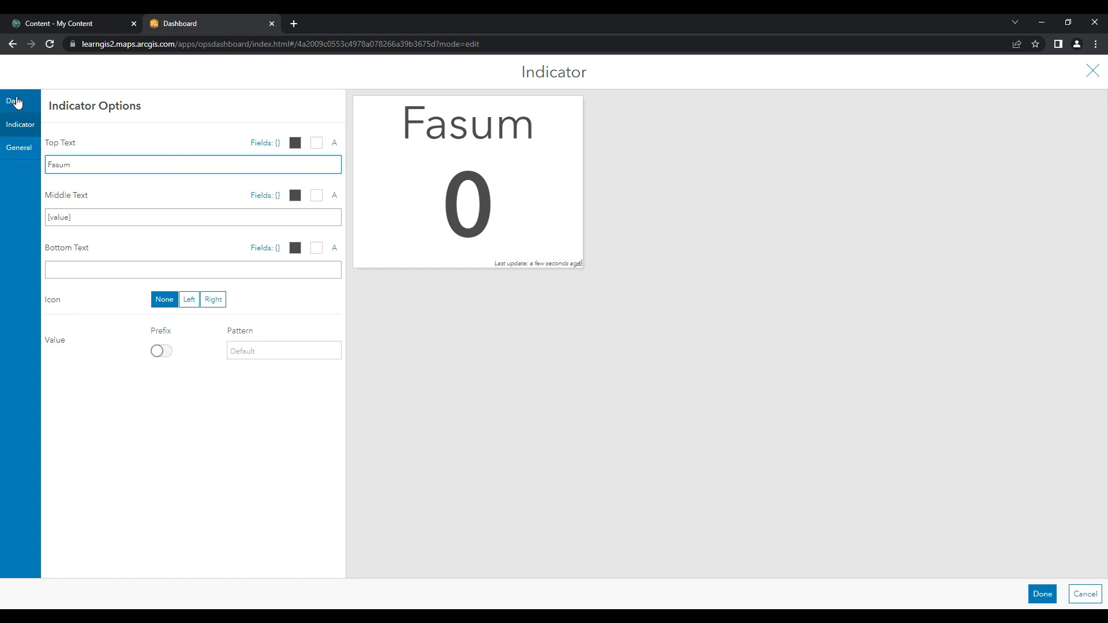
Switch the Fasum indicator's data source to the Fasum layer of the WebMap - Survey map
{"action": "left_click", "coordinate": [16, 102]}
{"action": "left_click", "coordinate": [320, 171]}
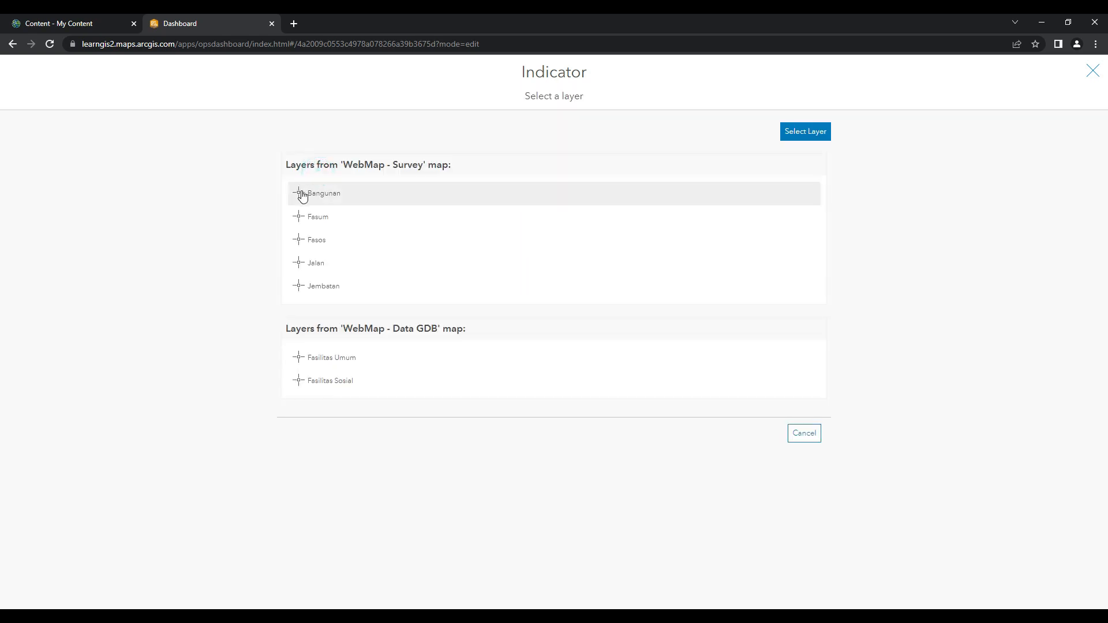
{"action": "left_click", "coordinate": [312, 215]}
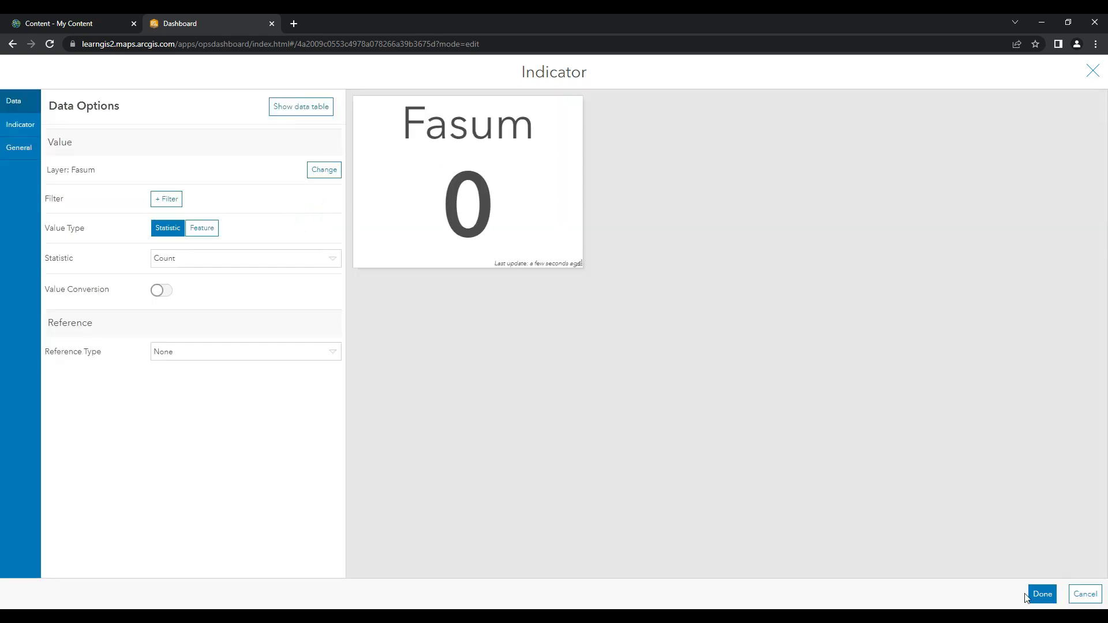
{"action": "left_click", "coordinate": [1041, 594]}
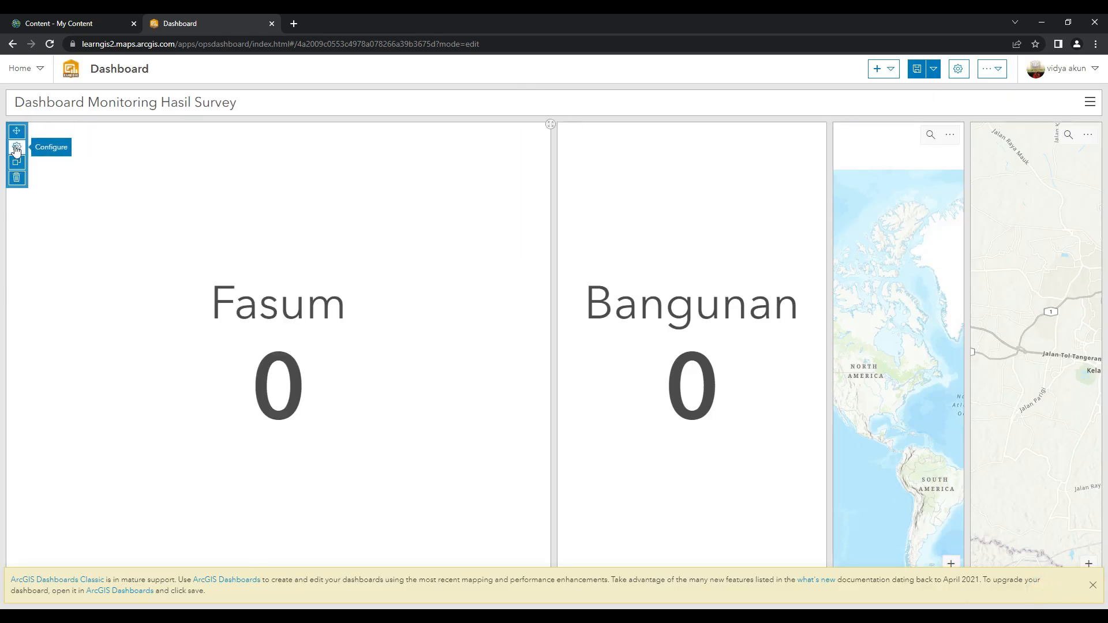
Duplicate the Fasum indicator, base the larger copy on the Fasos layer and set its top text to "Fasos"
{"action": "left_click", "coordinate": [16, 162]}
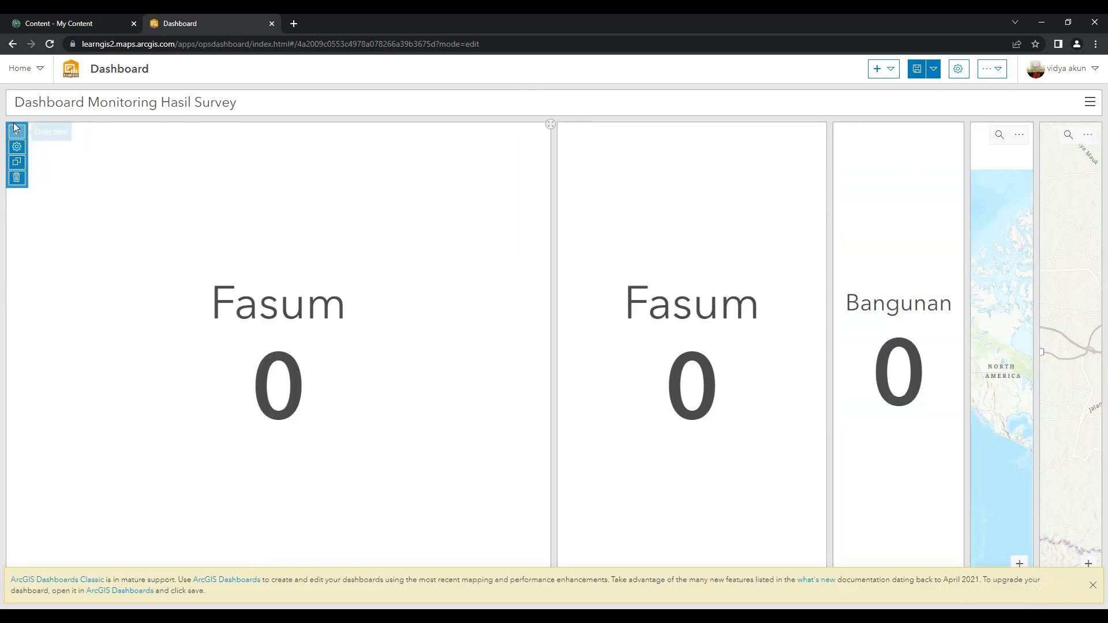
{"action": "left_click", "coordinate": [17, 148]}
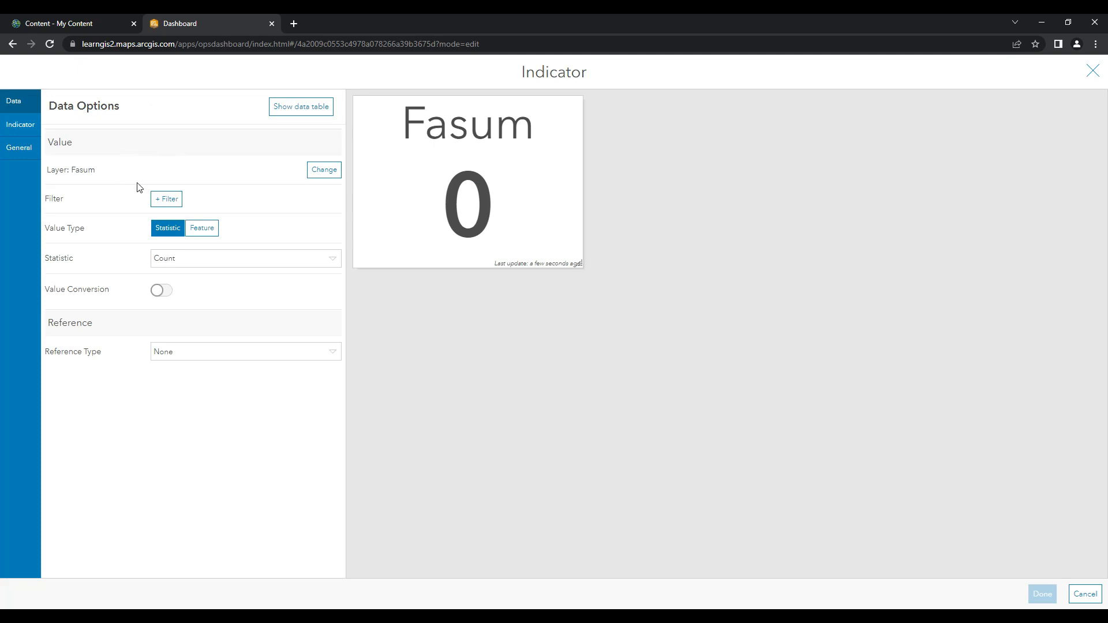
{"action": "left_click", "coordinate": [306, 169]}
{"action": "left_click", "coordinate": [314, 218]}
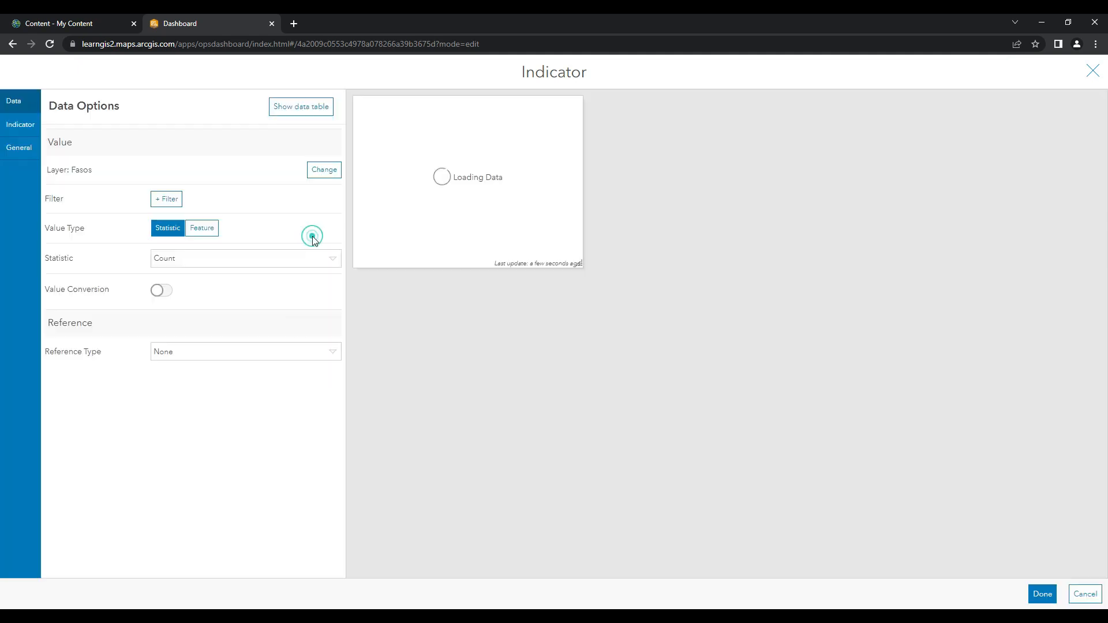
{"action": "left_click", "coordinate": [26, 128]}
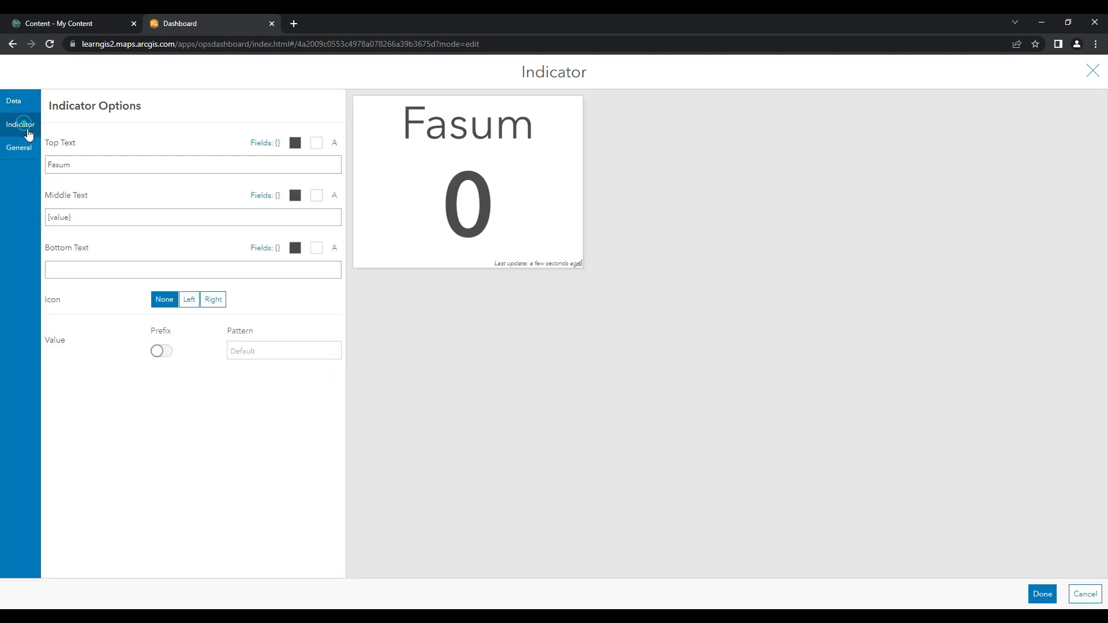
{"action": "double_click", "coordinate": [134, 164]}
{"action": "type", "text": "Fasos"}
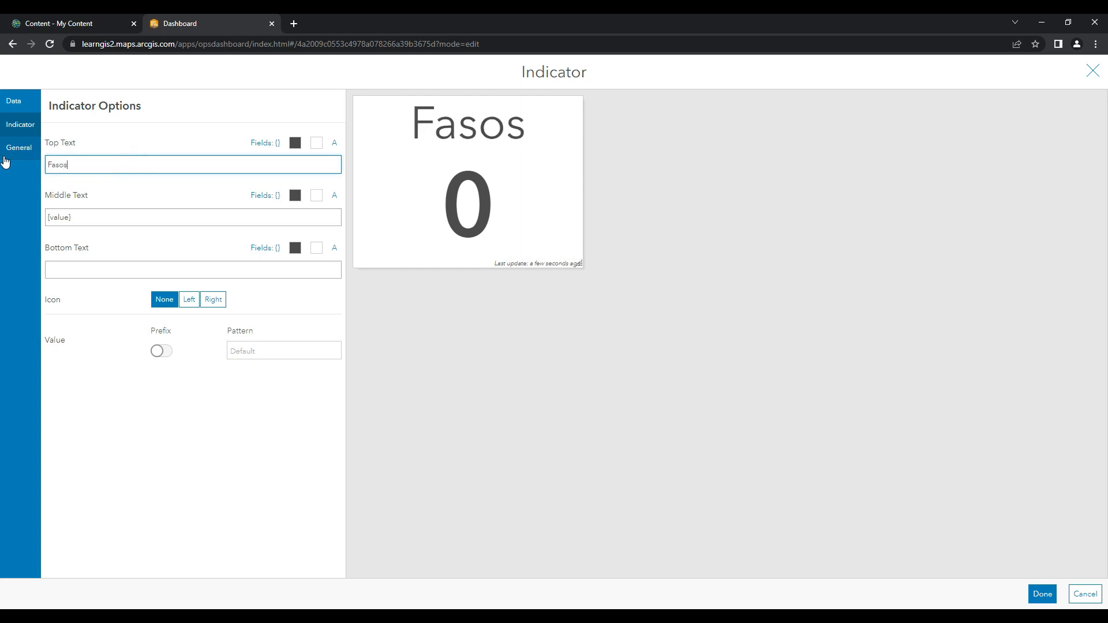
{"action": "left_click", "coordinate": [1042, 594]}
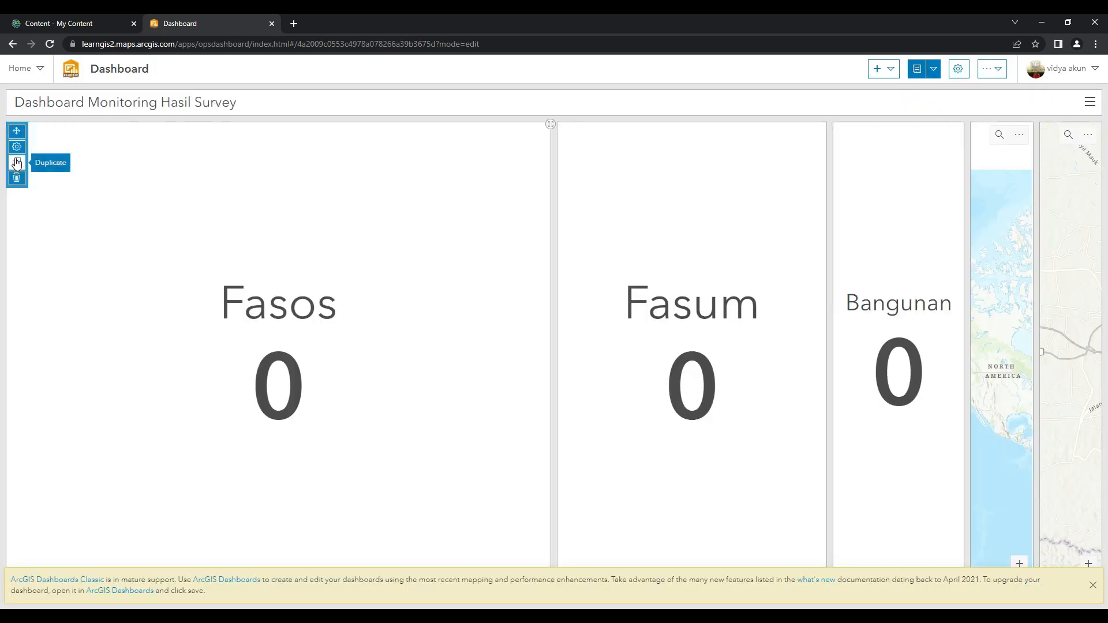
Duplicate the Fasos indicator, set the larger copy's top text to "Jalan" and base it on the Jalan layer
{"action": "left_click", "coordinate": [17, 162]}
{"action": "left_click", "coordinate": [17, 147]}
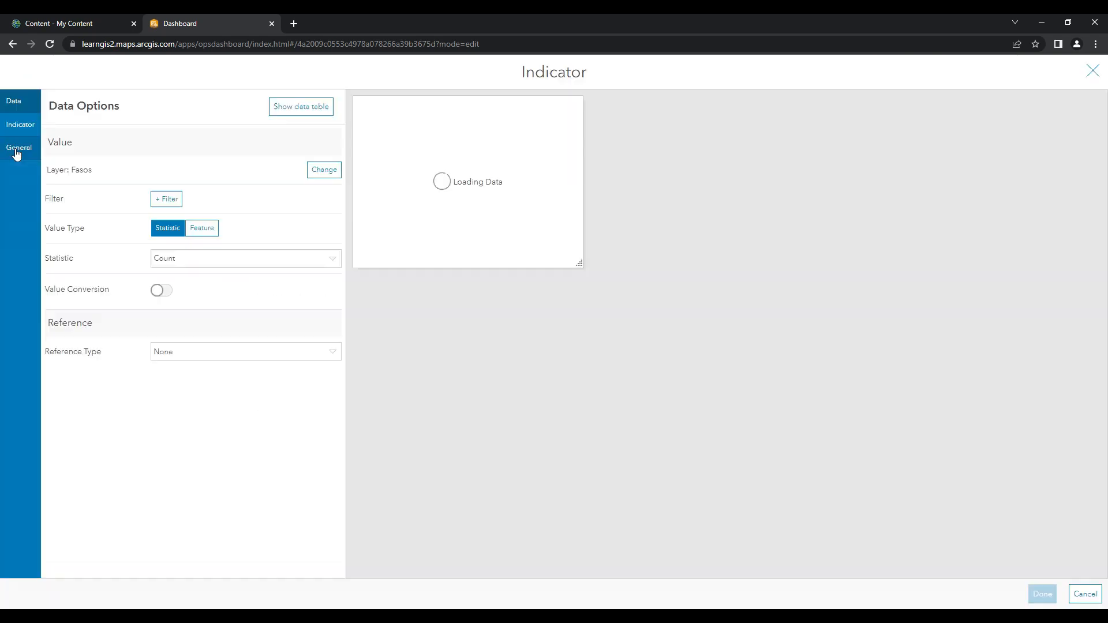
{"action": "left_click", "coordinate": [11, 128]}
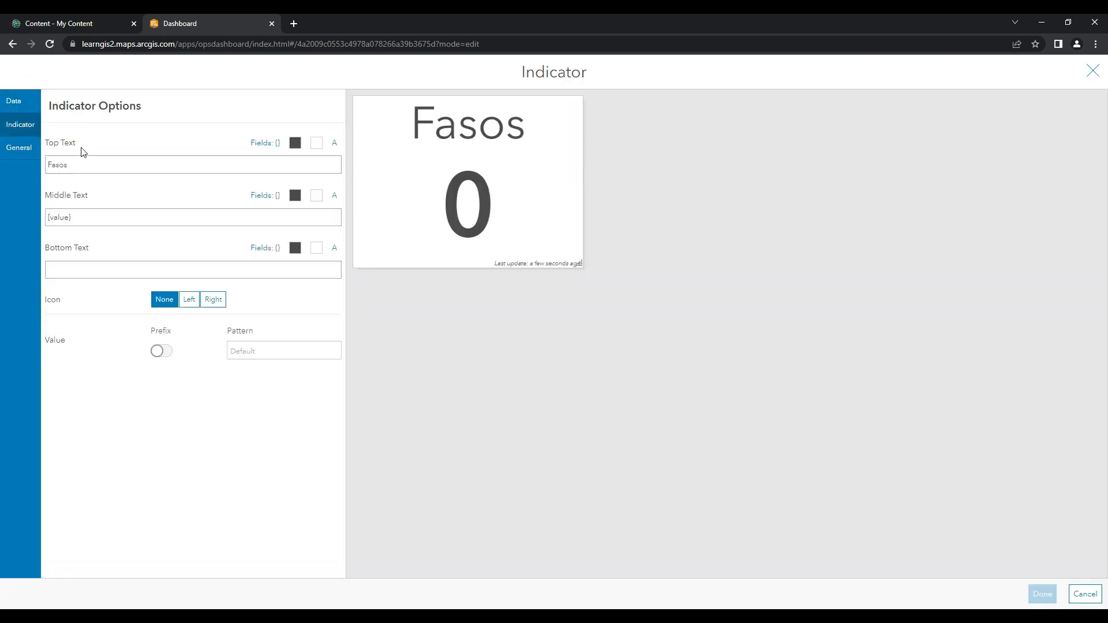
{"action": "double_click", "coordinate": [275, 165]}
{"action": "type", "text": "Jalan"}
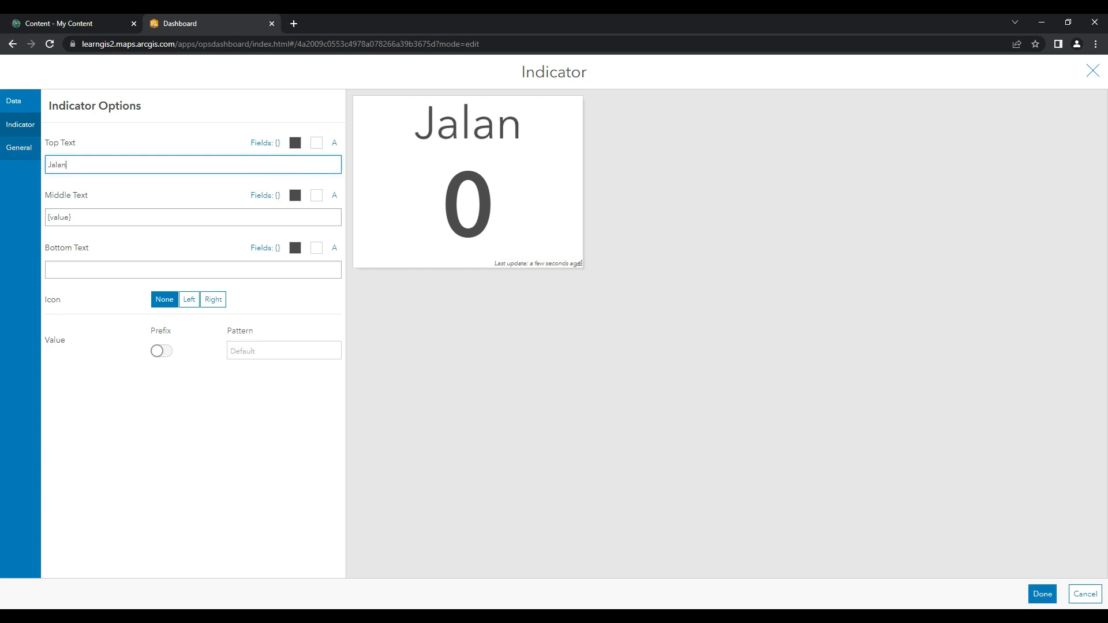
{"action": "left_click", "coordinate": [32, 97]}
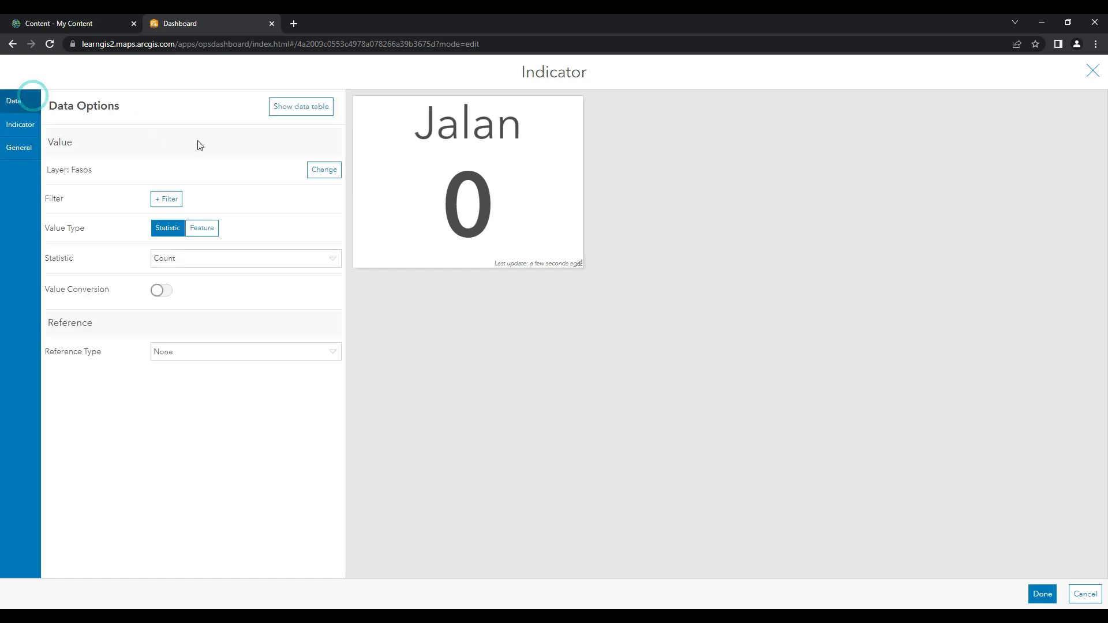
{"action": "left_click", "coordinate": [322, 171]}
{"action": "left_click", "coordinate": [326, 266]}
{"action": "left_click", "coordinate": [1029, 601]}
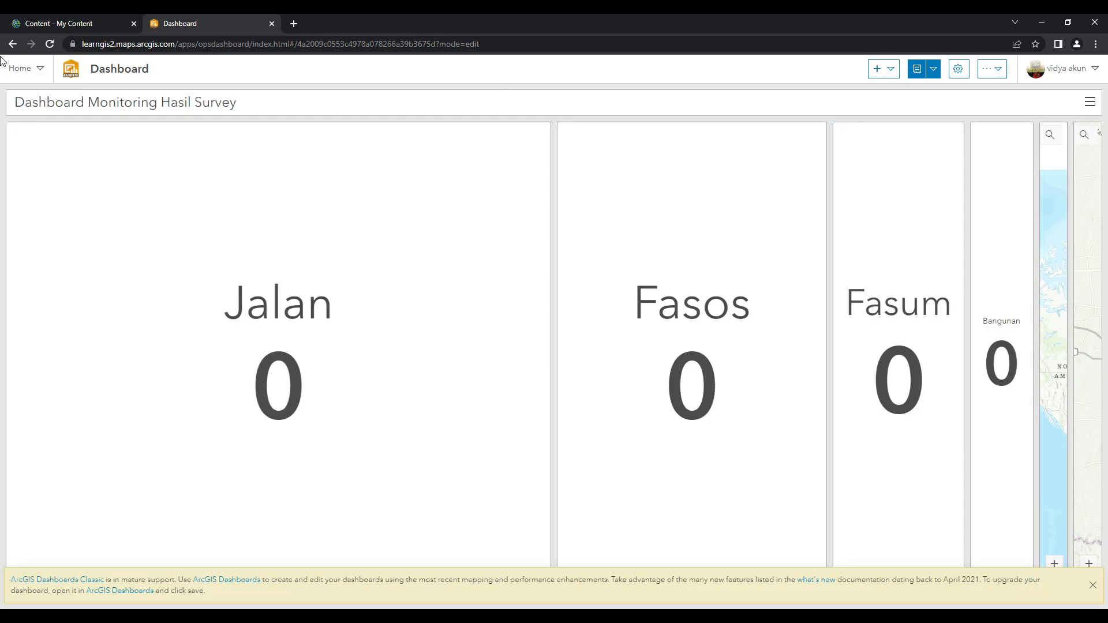
Duplicate the Jalan indicator, base the larger copy on the Jembatan layer and set its top text to "Jembatan"
{"action": "mouse_move", "coordinate": [15, 125]}
{"action": "left_click", "coordinate": [17, 161]}
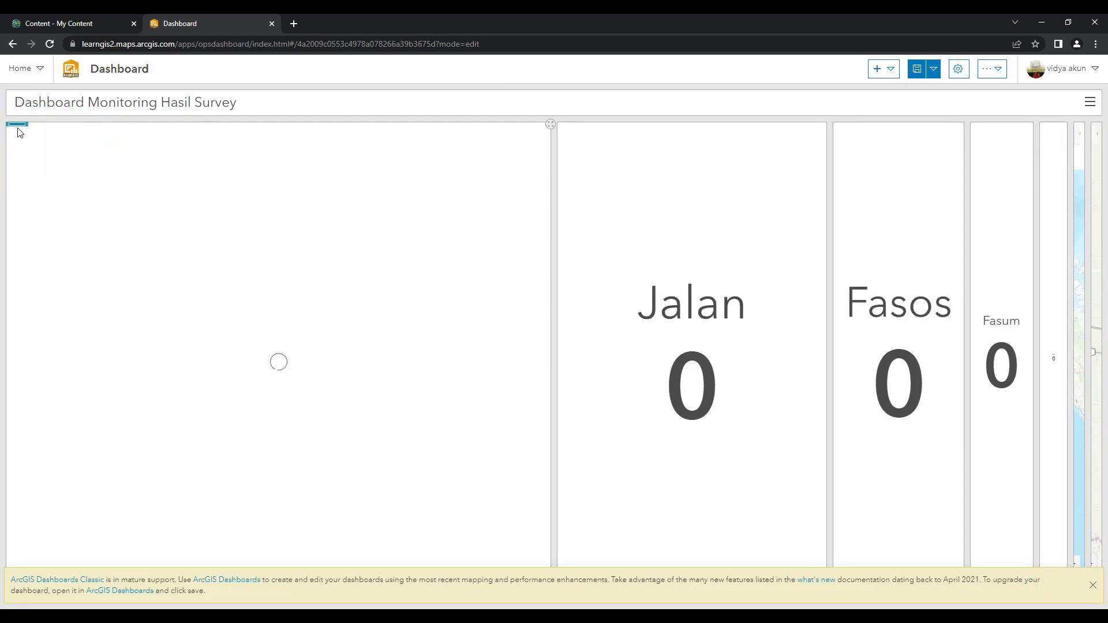
{"action": "left_click", "coordinate": [16, 147]}
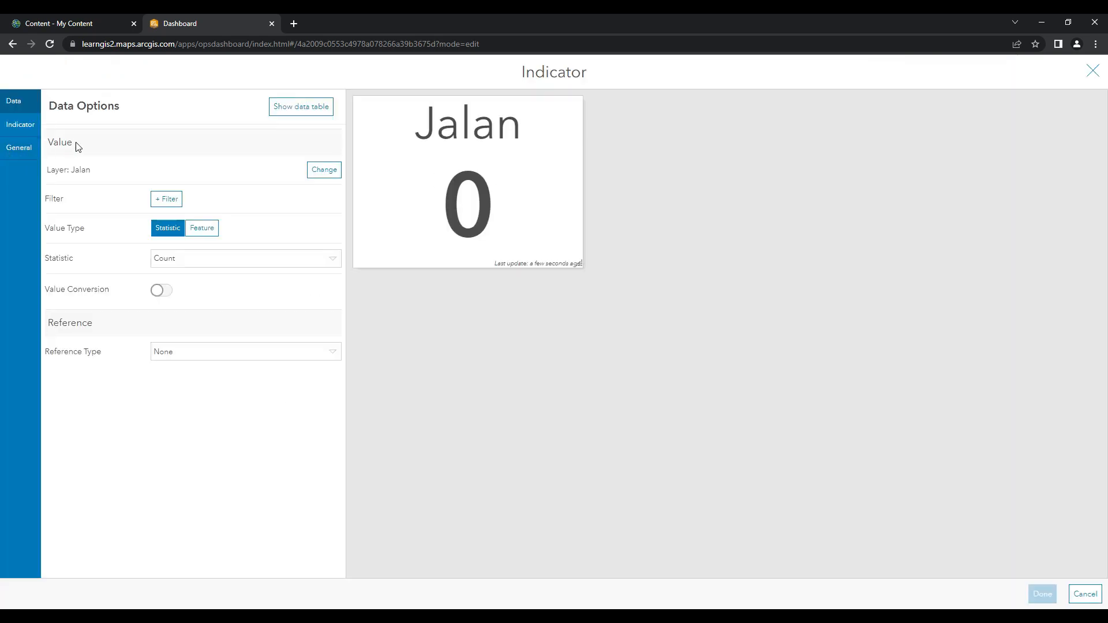
{"action": "left_click", "coordinate": [323, 169]}
{"action": "left_click", "coordinate": [325, 286]}
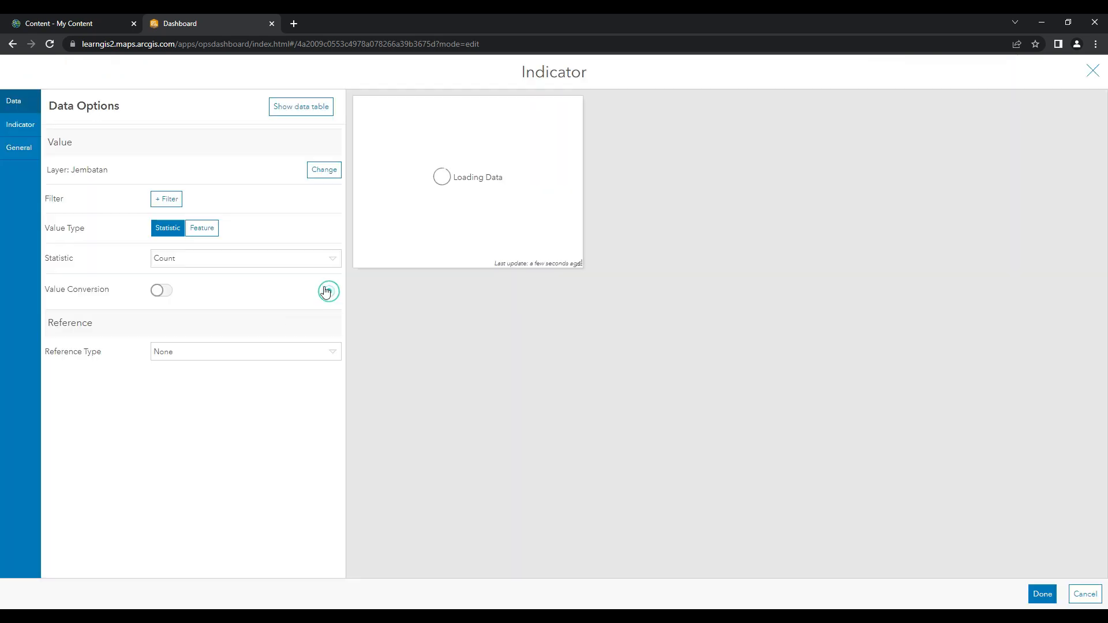
{"action": "left_click", "coordinate": [26, 132]}
{"action": "double_click", "coordinate": [91, 165]}
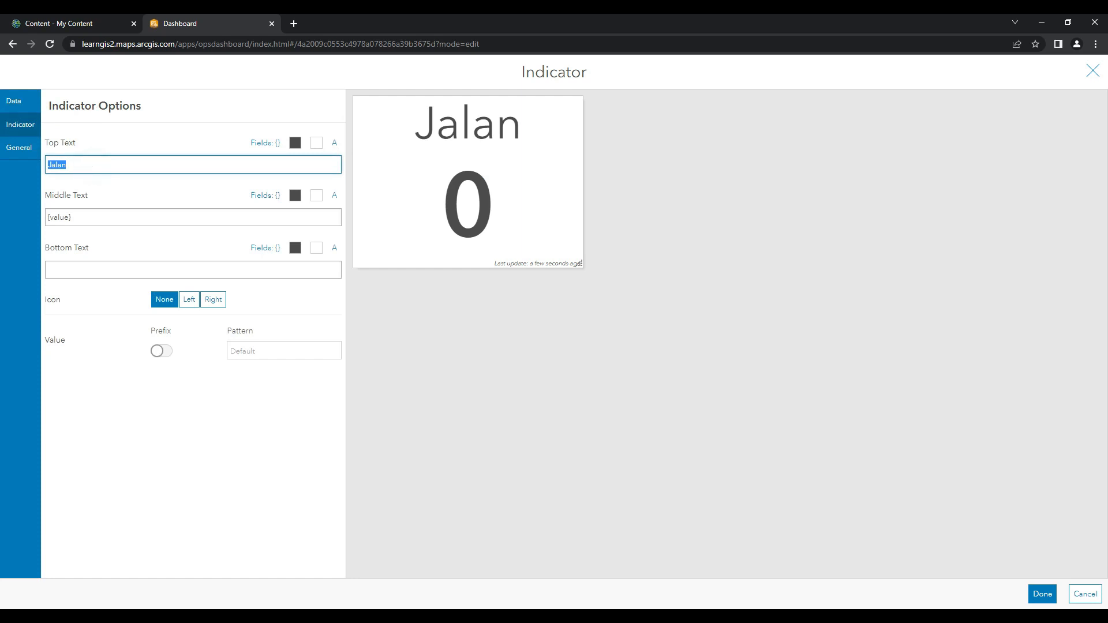
{"action": "type", "text": "Jembatan"}
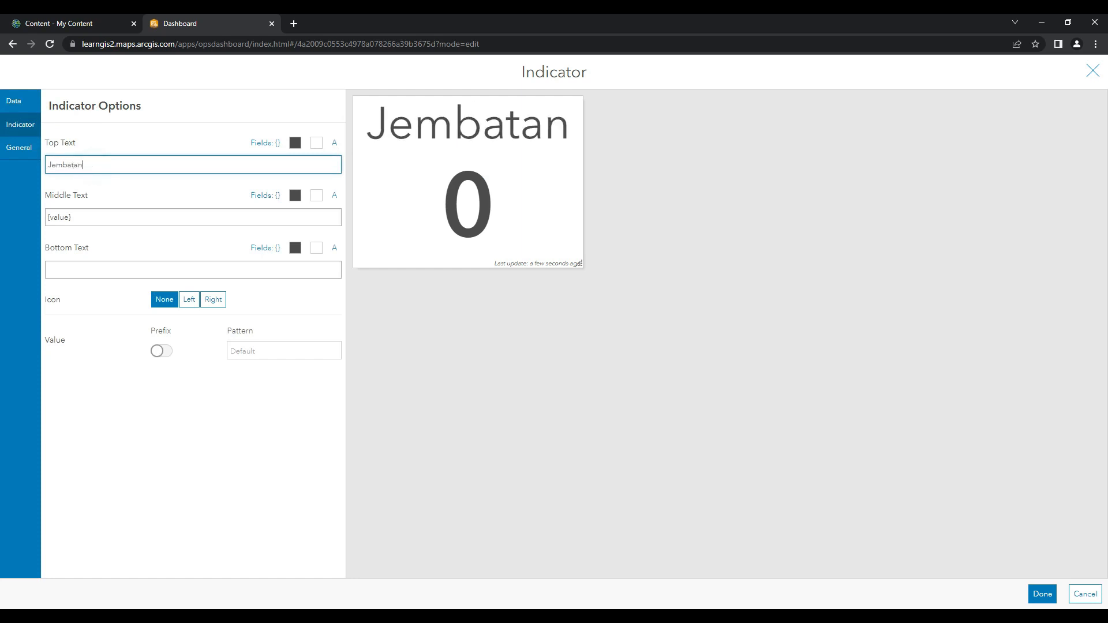
{"action": "left_click", "coordinate": [1036, 599]}
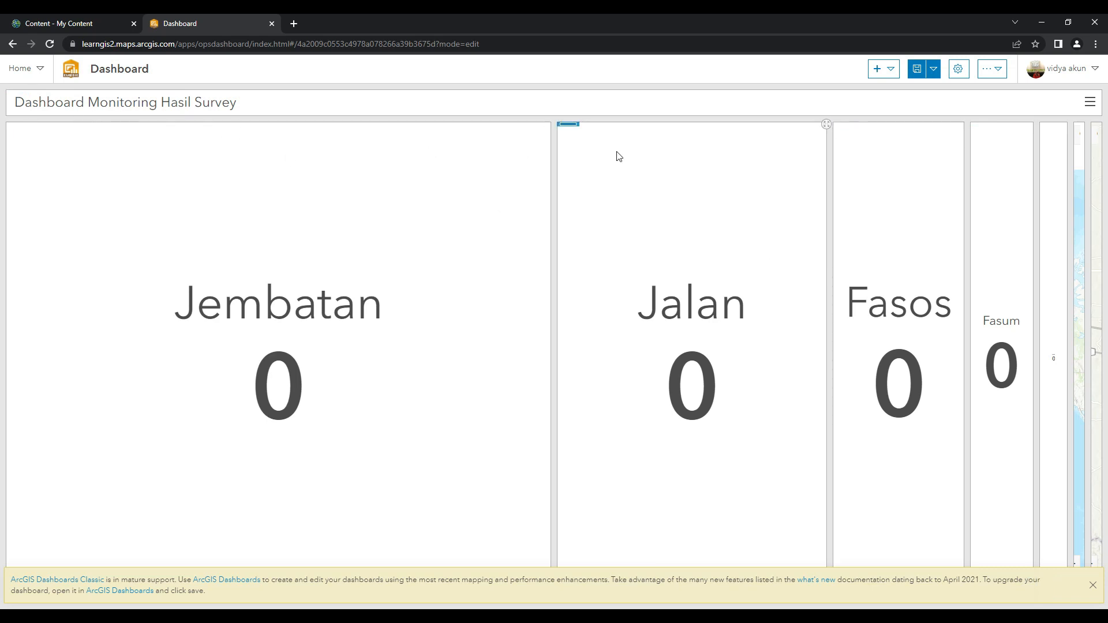
Move the Bangunan indicator beneath the Tangerang map and narrow the other indicator columns to give both maps more width
{"action": "mouse_move", "coordinate": [16, 133]}
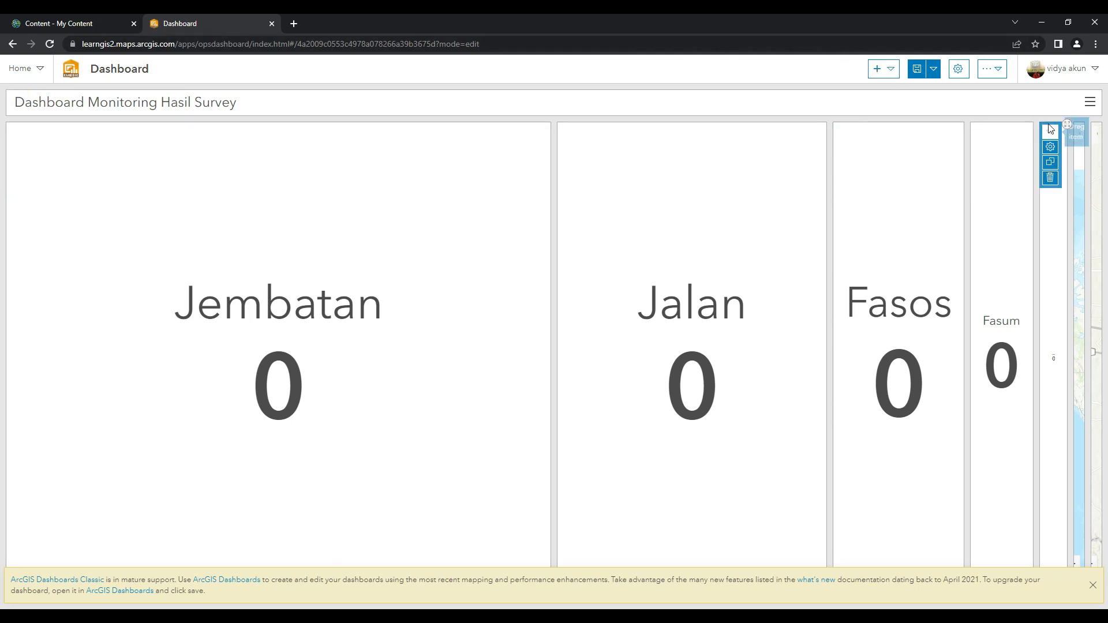
{"action": "left_click_drag", "start_coordinate": [1049, 130], "coordinate": [1096, 583]}
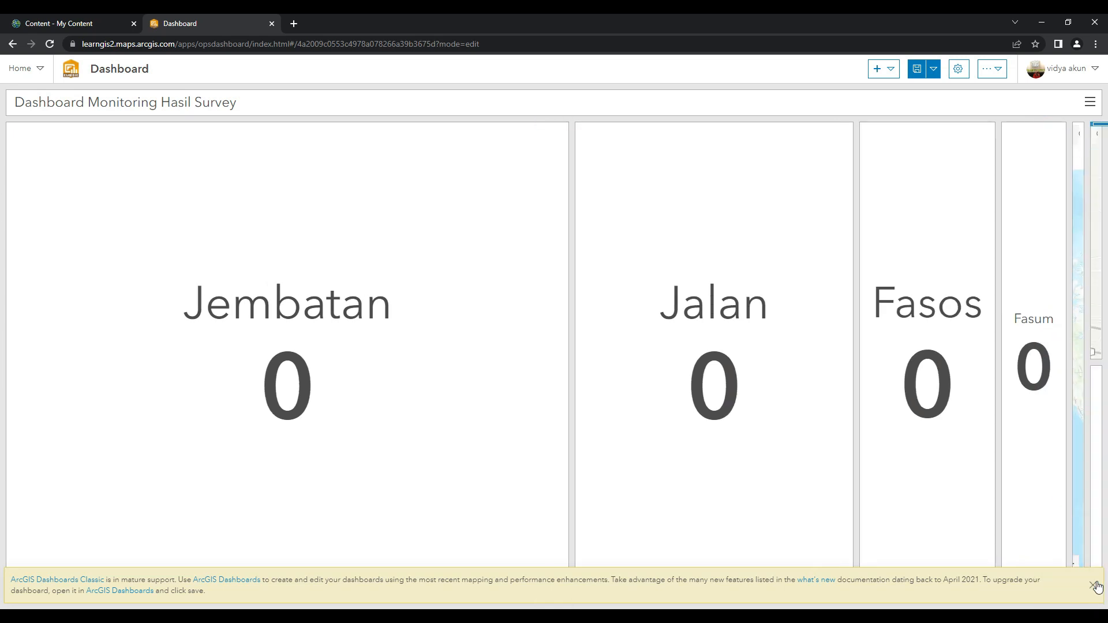
{"action": "left_click_drag", "start_coordinate": [1068, 404], "coordinate": [1014, 396]}
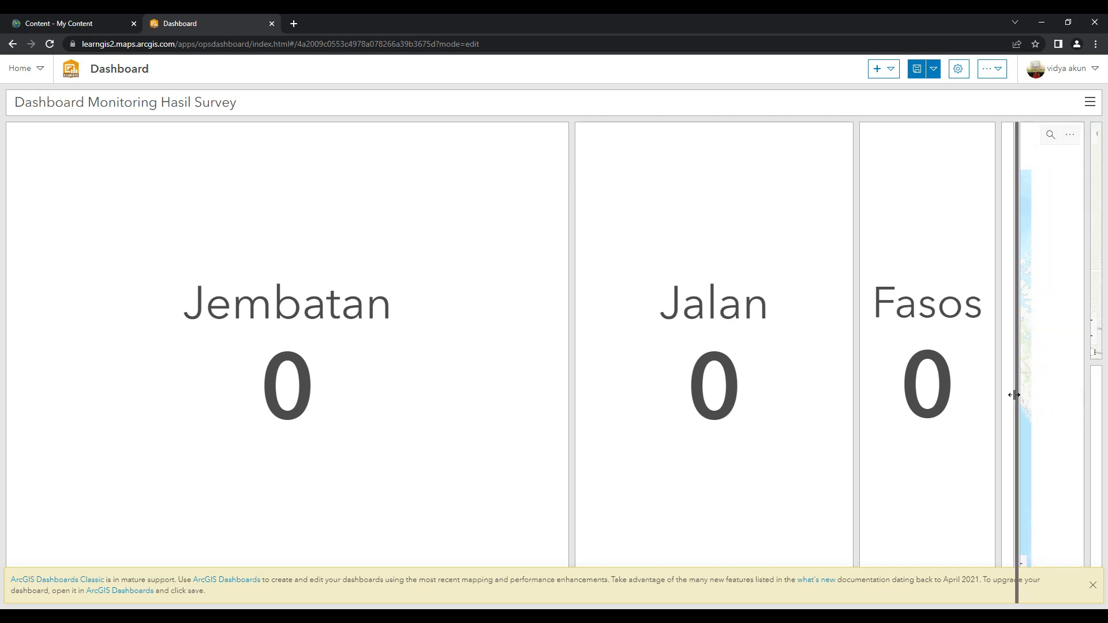
{"action": "left_click_drag", "start_coordinate": [565, 272], "coordinate": [78, 254]}
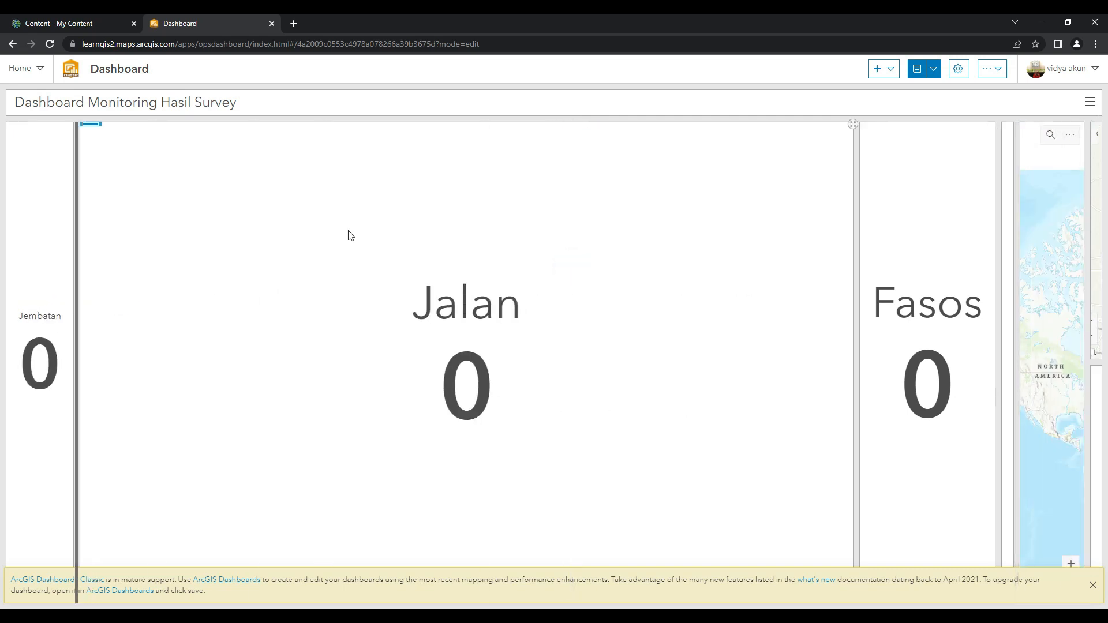
{"action": "left_click_drag", "start_coordinate": [852, 240], "coordinate": [271, 208]}
{"action": "left_click_drag", "start_coordinate": [1000, 272], "coordinate": [473, 251]}
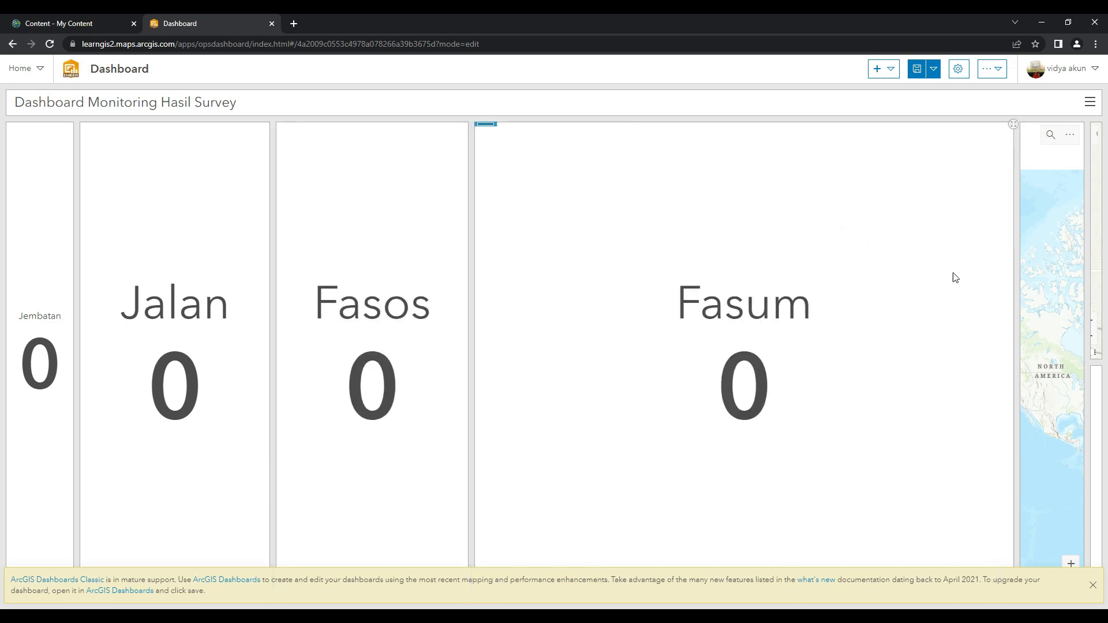
{"action": "left_click_drag", "start_coordinate": [1015, 267], "coordinate": [624, 242]}
{"action": "left_click_drag", "start_coordinate": [1086, 317], "coordinate": [780, 298]}
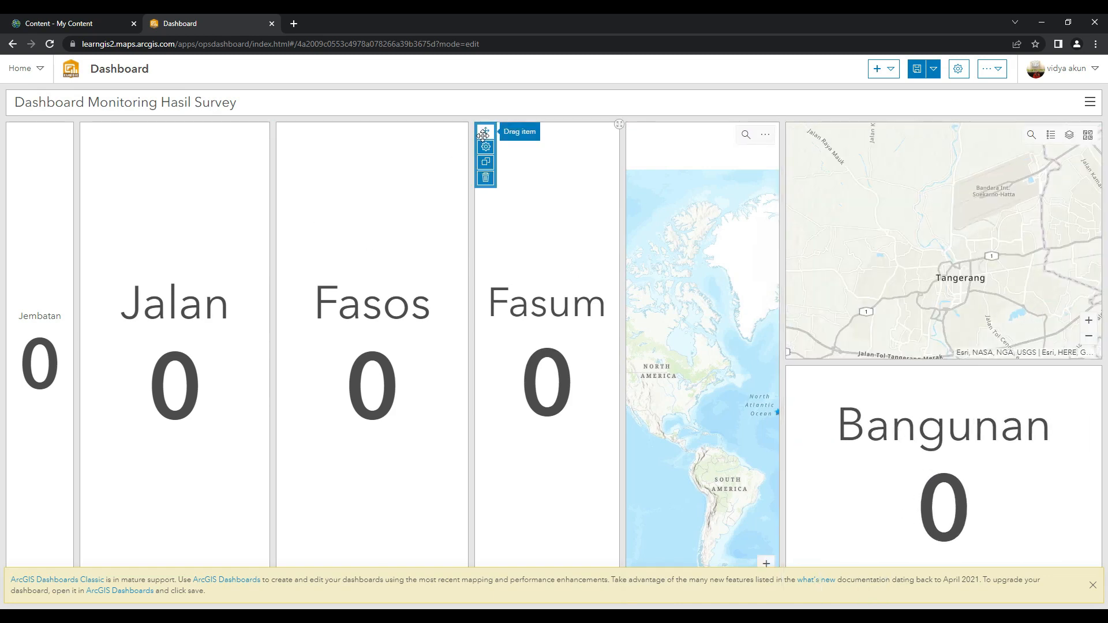
Line up the Fasum, Fasos, Jalan and Jembatan indicators in a row beside Bangunan, and widen the world map to about half the dashboard
{"action": "left_click_drag", "start_coordinate": [483, 129], "coordinate": [1081, 488]}
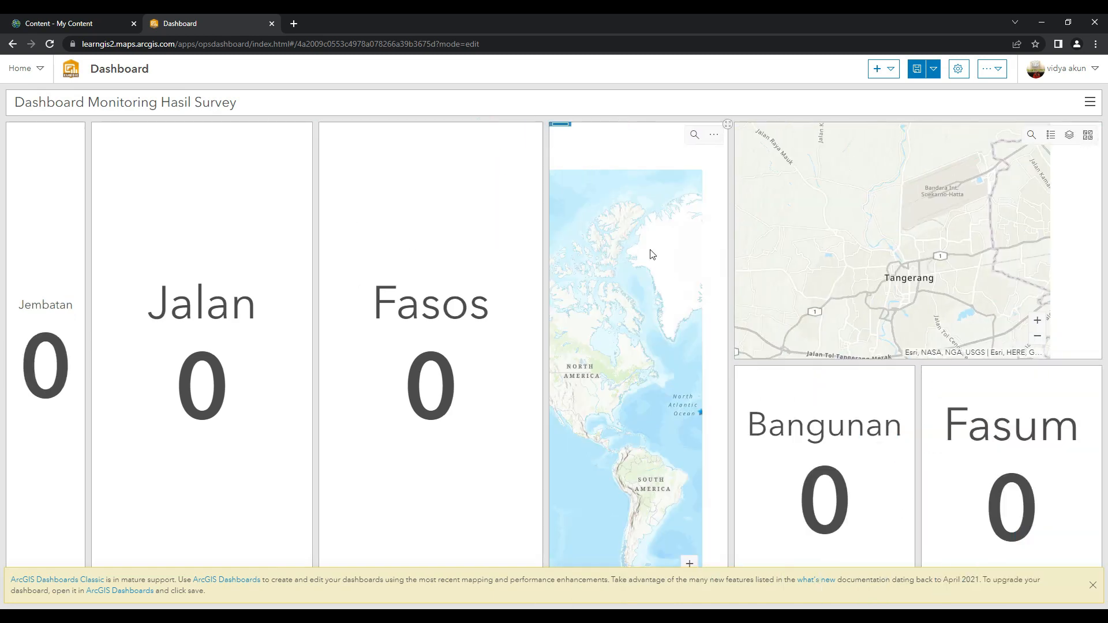
{"action": "left_click_drag", "start_coordinate": [327, 131], "coordinate": [1083, 494]}
{"action": "left_click_drag", "start_coordinate": [125, 129], "coordinate": [1091, 489]}
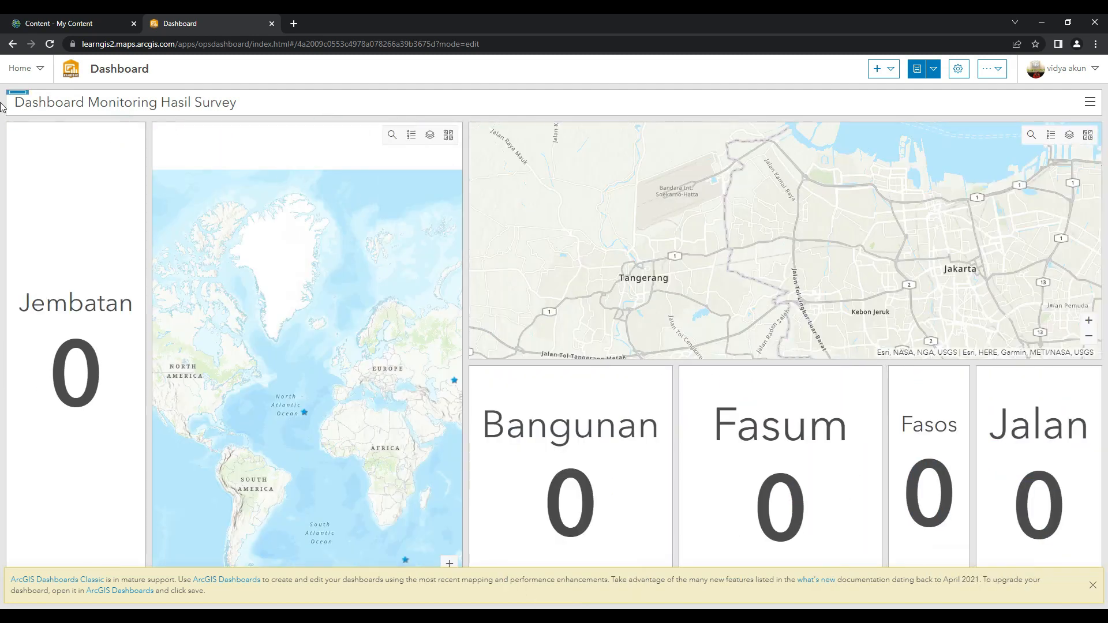
{"action": "left_click_drag", "start_coordinate": [13, 130], "coordinate": [1085, 490]}
{"action": "left_click_drag", "start_coordinate": [366, 287], "coordinate": [581, 329]}
{"action": "left_click_drag", "start_coordinate": [769, 303], "coordinate": [742, 192]}
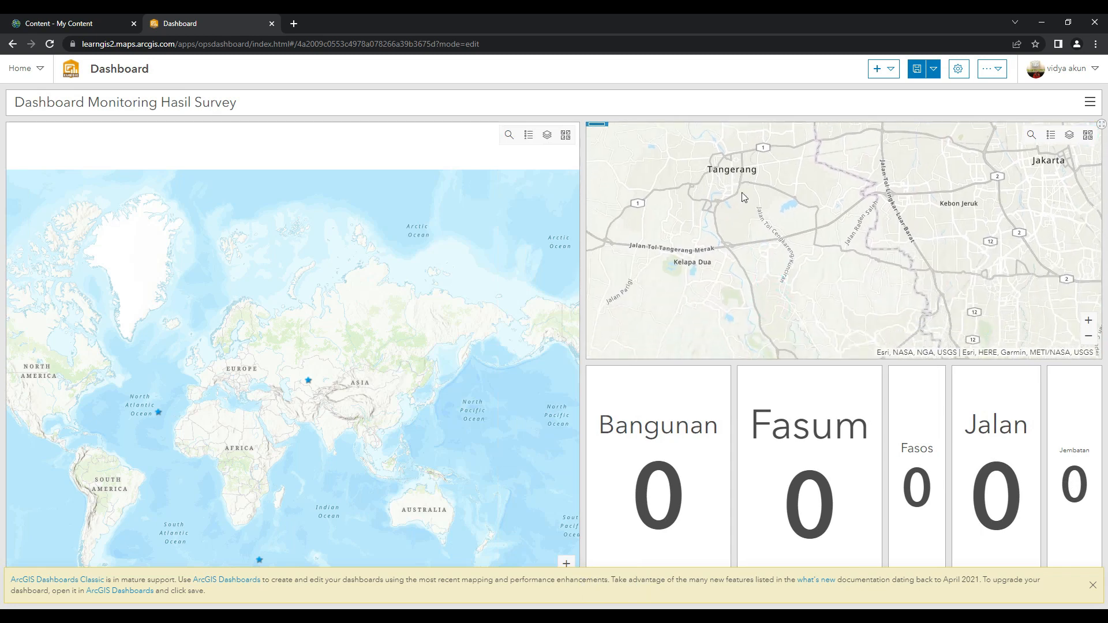
{"action": "left_click_drag", "start_coordinate": [785, 273], "coordinate": [737, 240]}
{"action": "scroll", "coordinate": [736, 240], "scroll_direction": "down", "scroll_amount": 3}
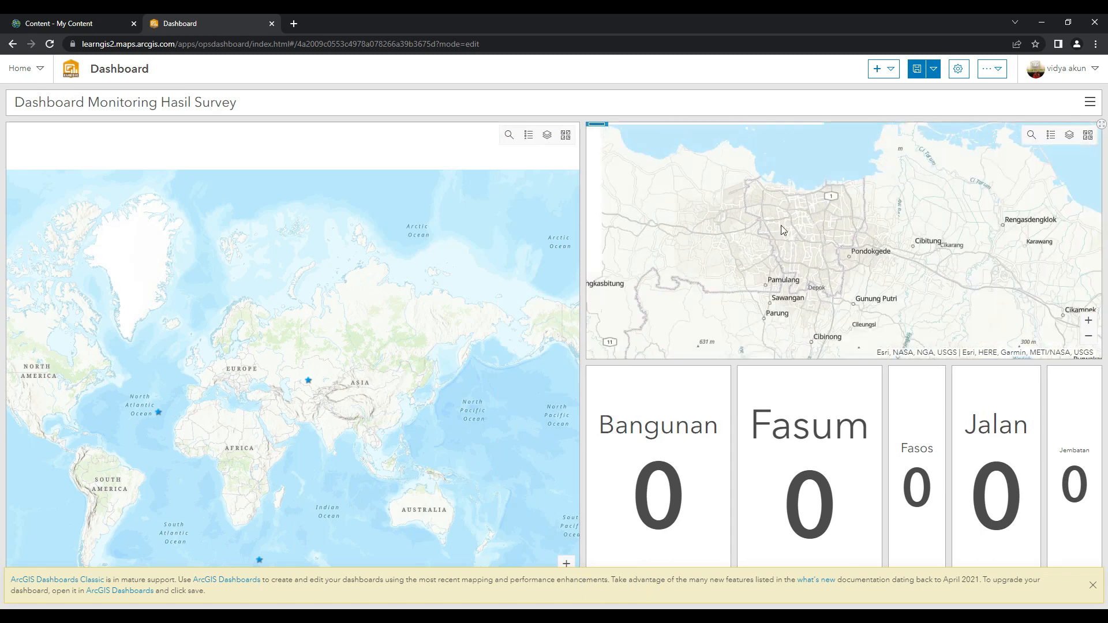
{"action": "scroll", "coordinate": [781, 227], "scroll_direction": "up", "scroll_amount": 2}
{"action": "left_click_drag", "start_coordinate": [795, 215], "coordinate": [789, 237]}
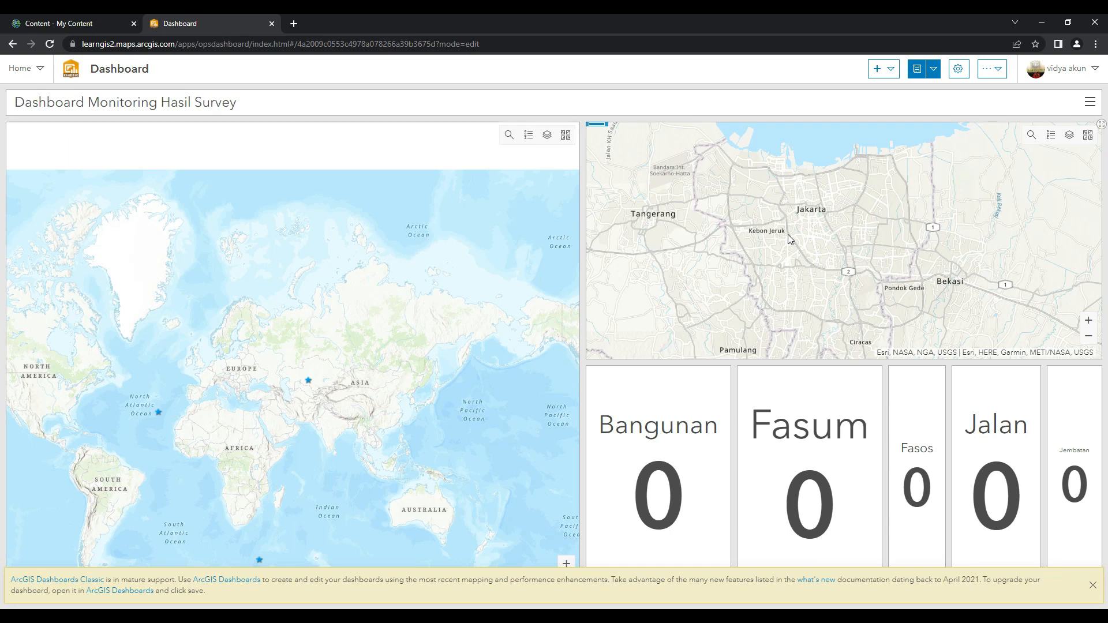
Add a serial chart based on the Fasilitas Umum layer, using grouped values with Fasum as the category field
{"action": "left_click", "coordinate": [878, 69]}
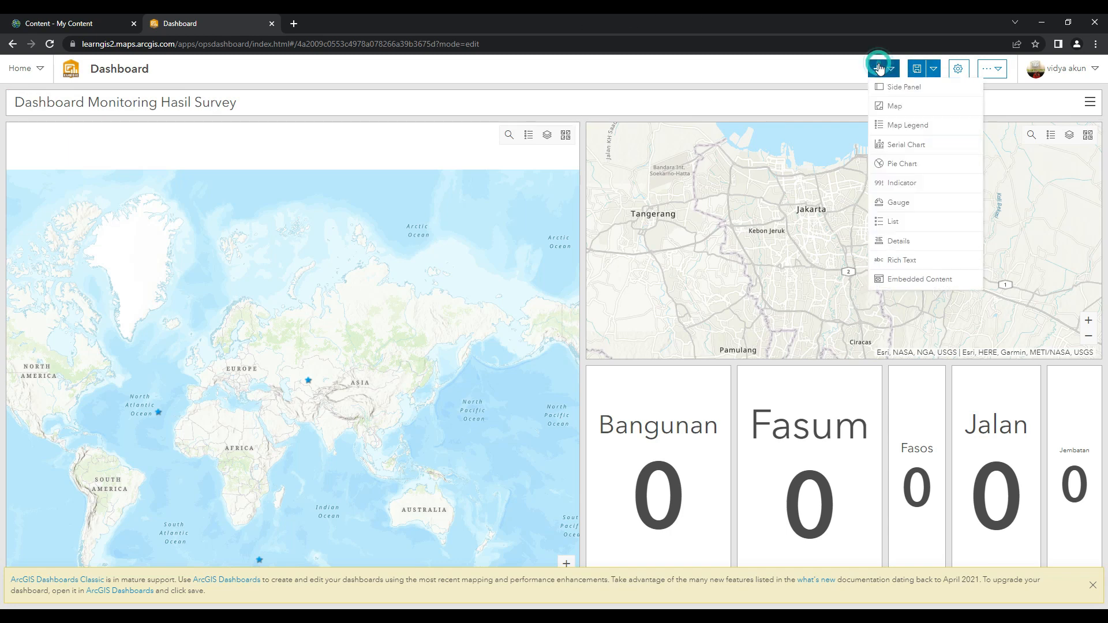
{"action": "left_click", "coordinate": [896, 149]}
{"action": "left_click", "coordinate": [324, 359]}
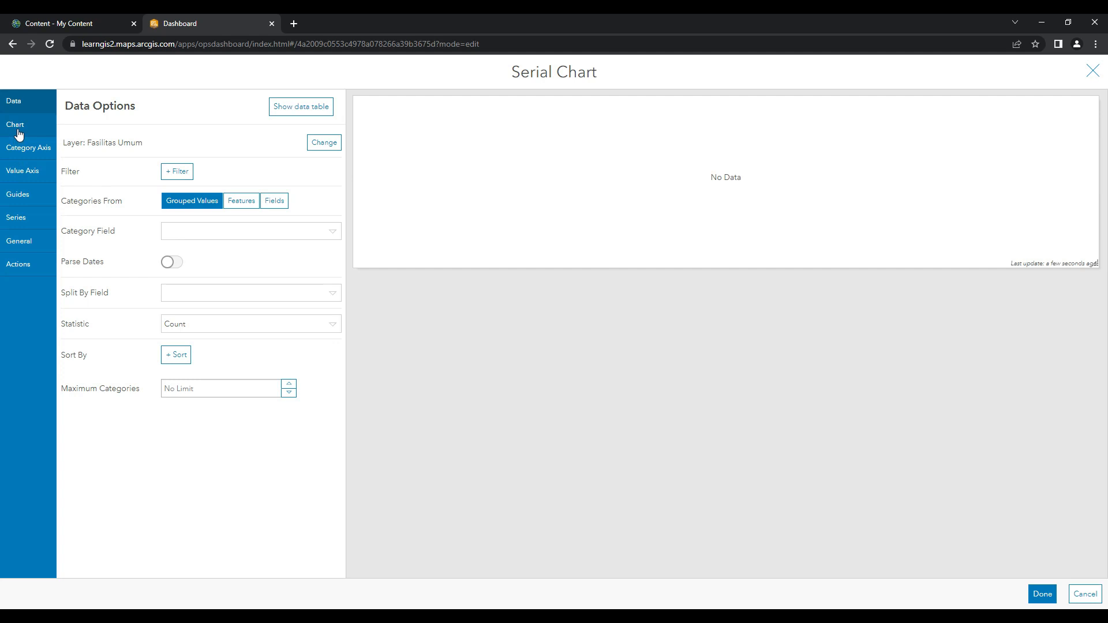
{"action": "left_click", "coordinate": [321, 146]}
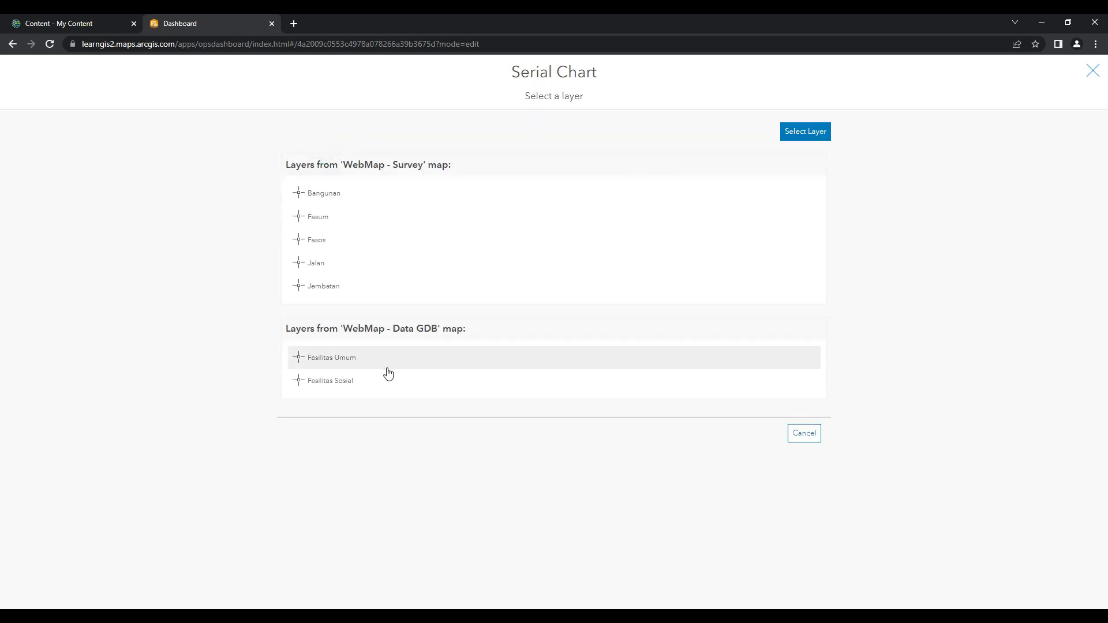
{"action": "left_click", "coordinate": [340, 362]}
{"action": "left_click", "coordinate": [7, 129]}
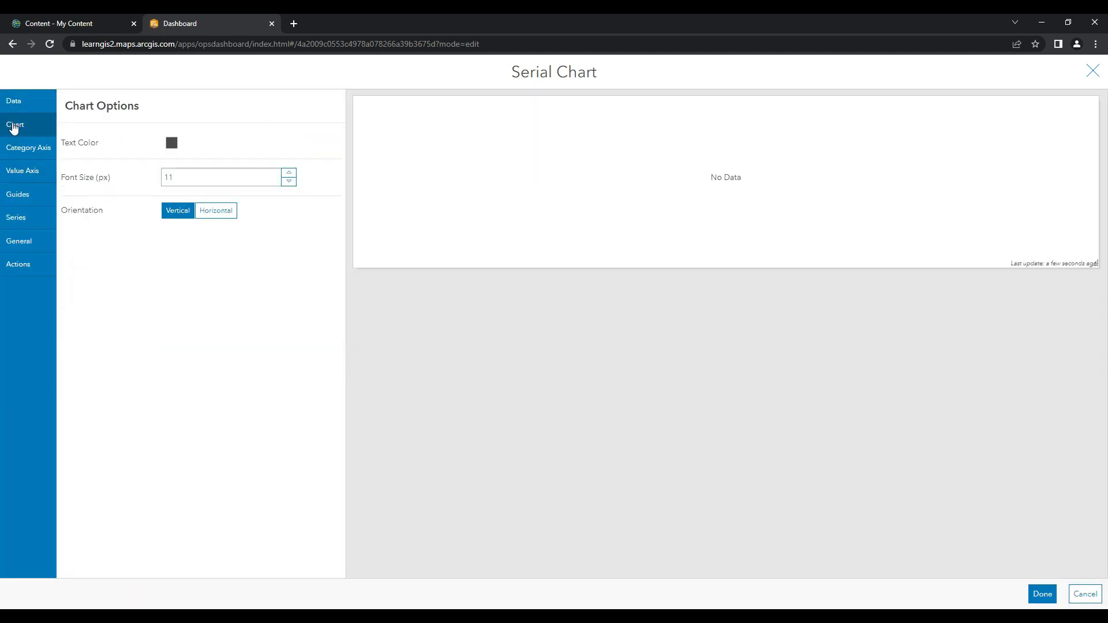
{"action": "left_click", "coordinate": [15, 103]}
{"action": "left_click", "coordinate": [248, 203]}
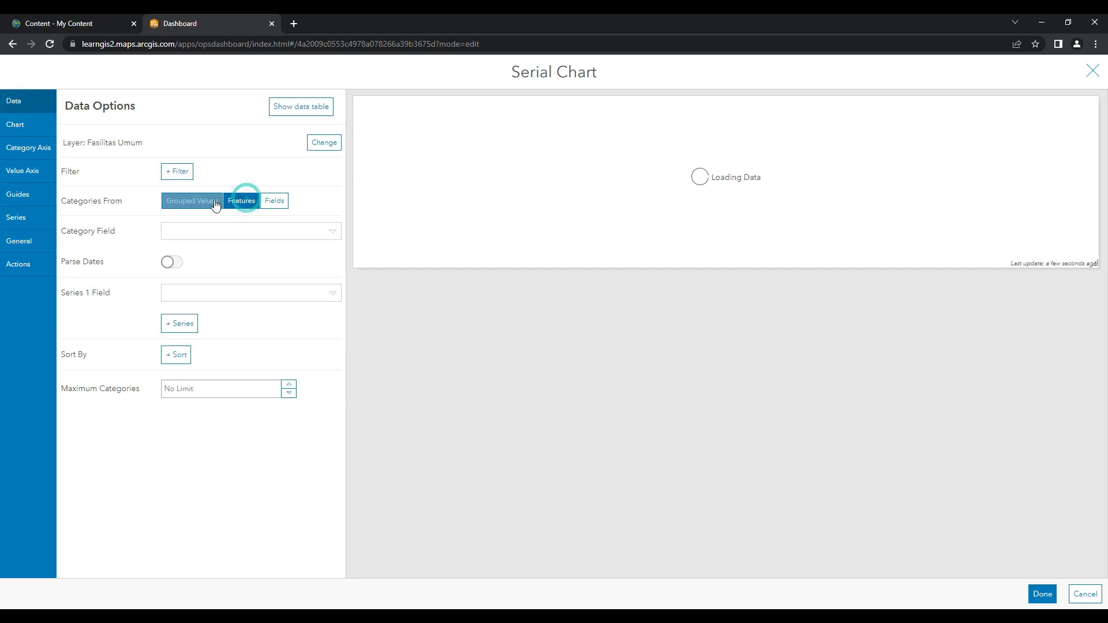
{"action": "left_click", "coordinate": [213, 202]}
{"action": "left_click", "coordinate": [225, 230]}
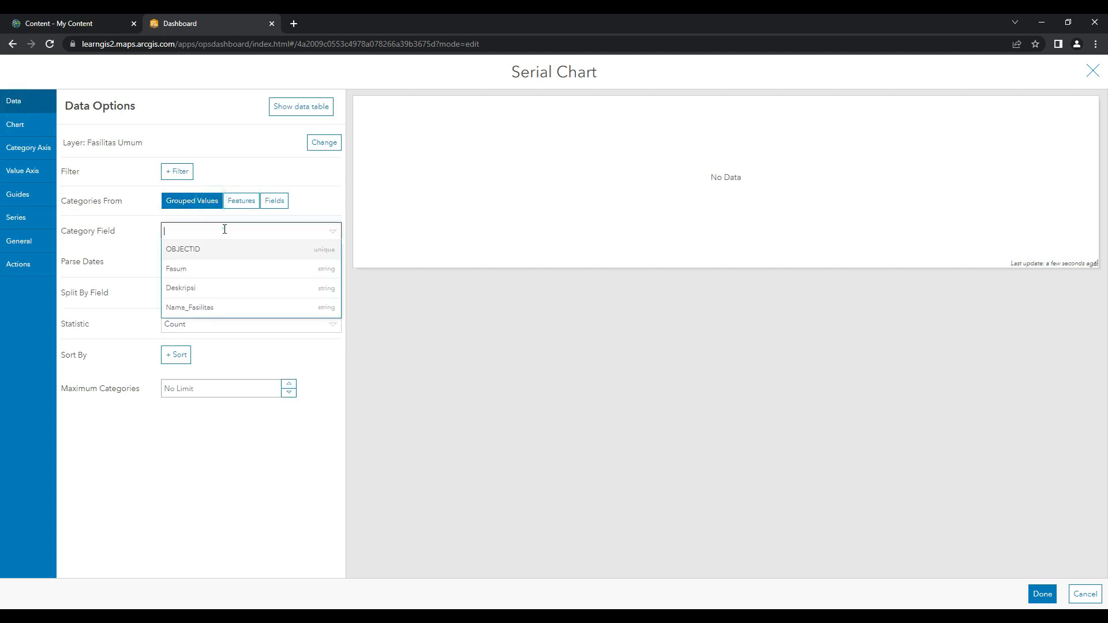
{"action": "left_click", "coordinate": [213, 274]}
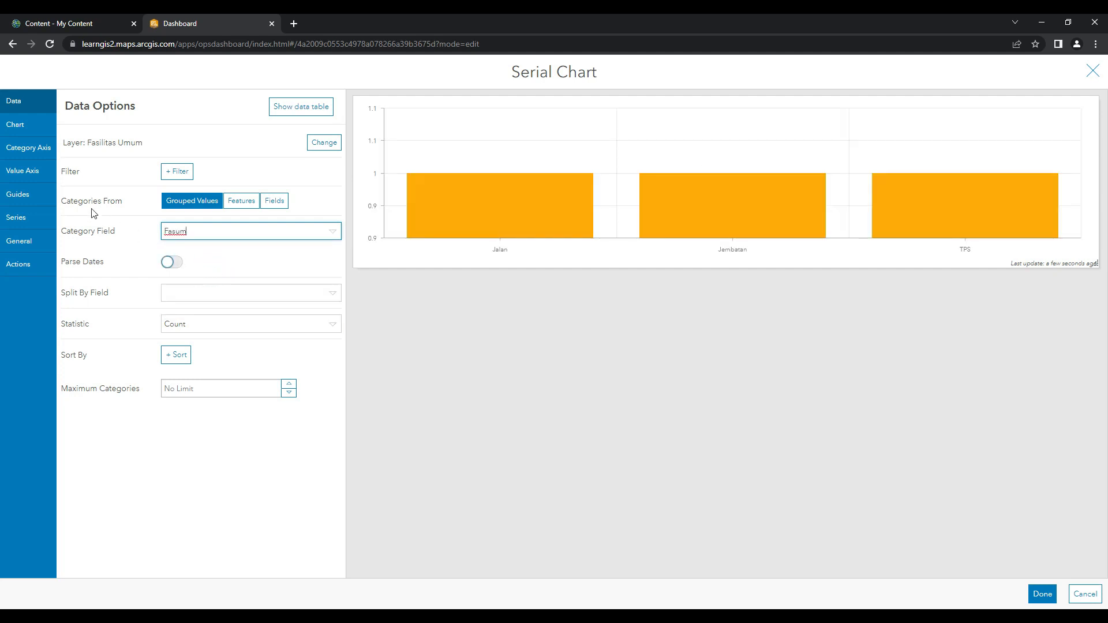
Set the Fasilitas Umum chart's orientation to horizontal and place the chart on the dashboard
{"action": "left_click", "coordinate": [15, 130]}
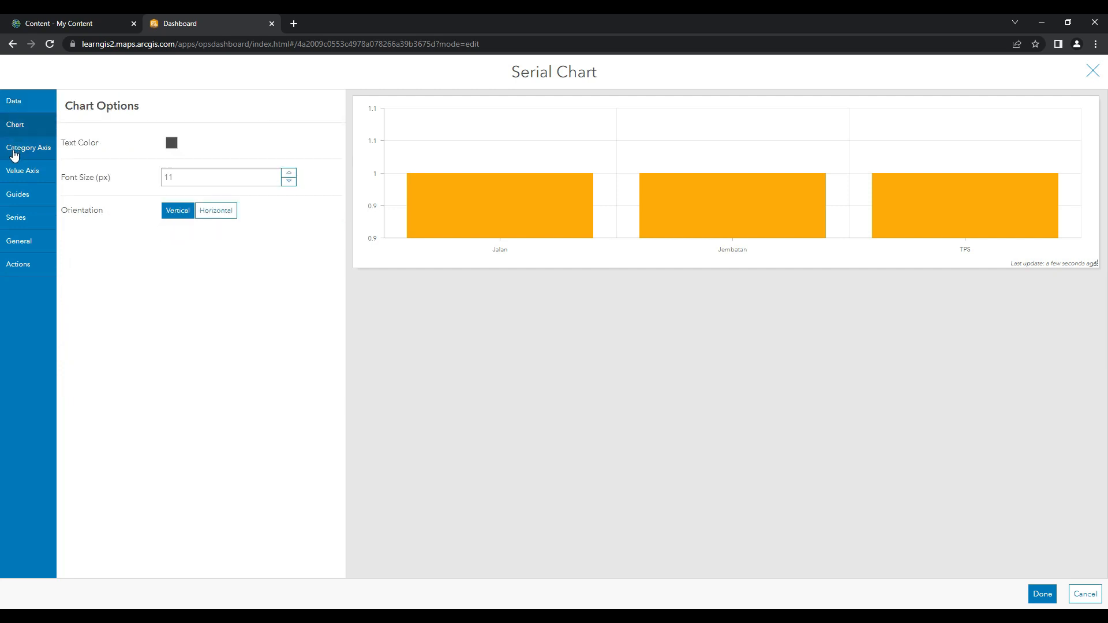
{"action": "left_click", "coordinate": [14, 151]}
{"action": "left_click", "coordinate": [18, 172]}
{"action": "left_click", "coordinate": [18, 147]}
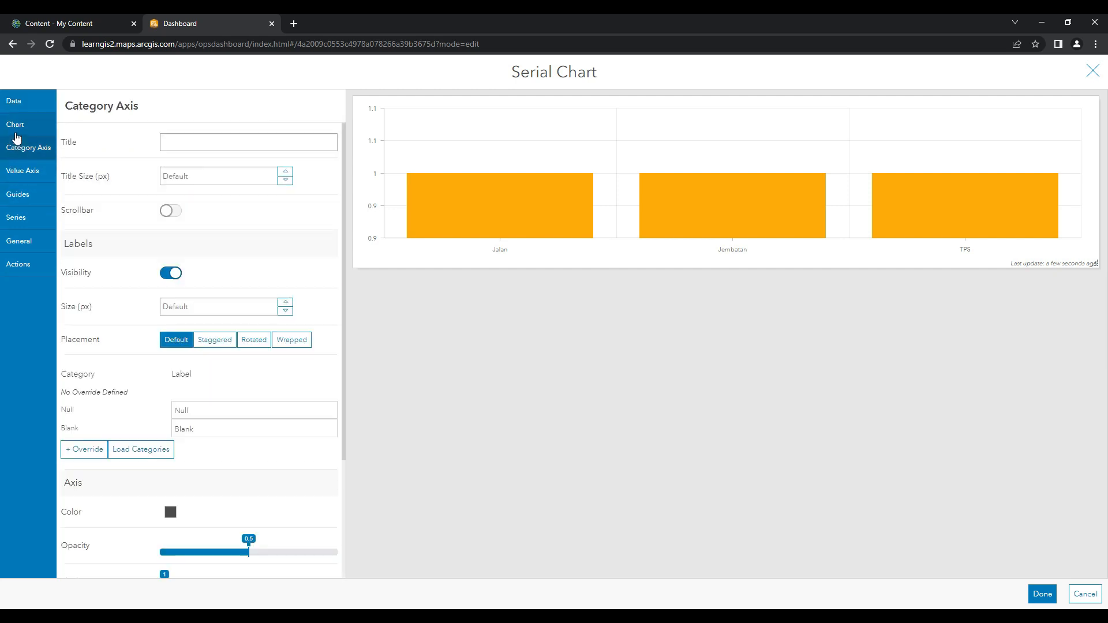
{"action": "left_click", "coordinate": [16, 132]}
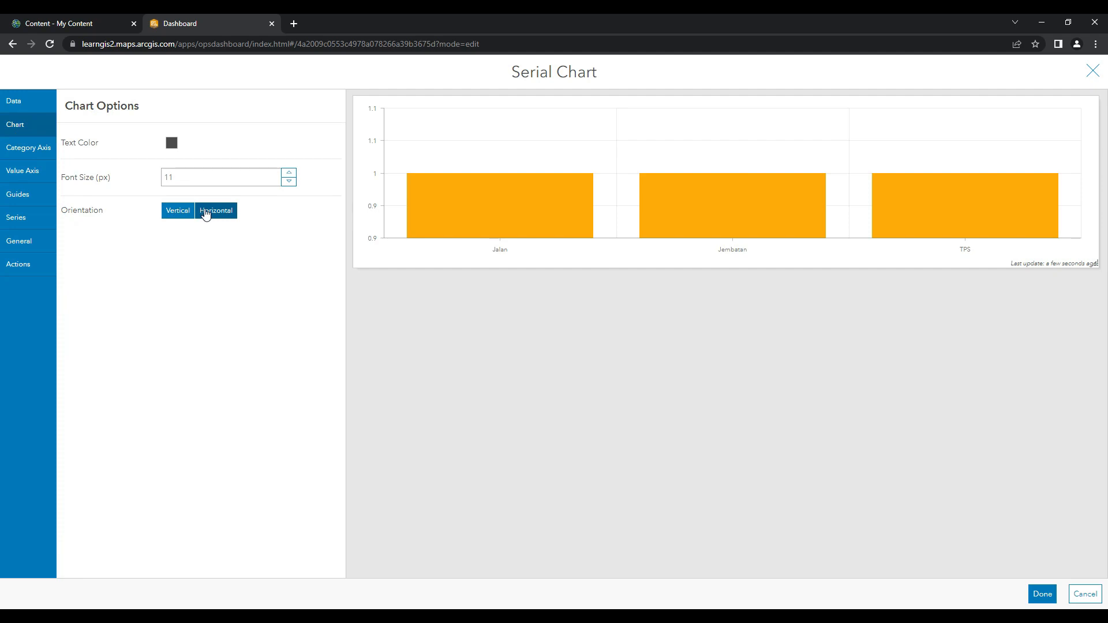
{"action": "left_click", "coordinate": [206, 212]}
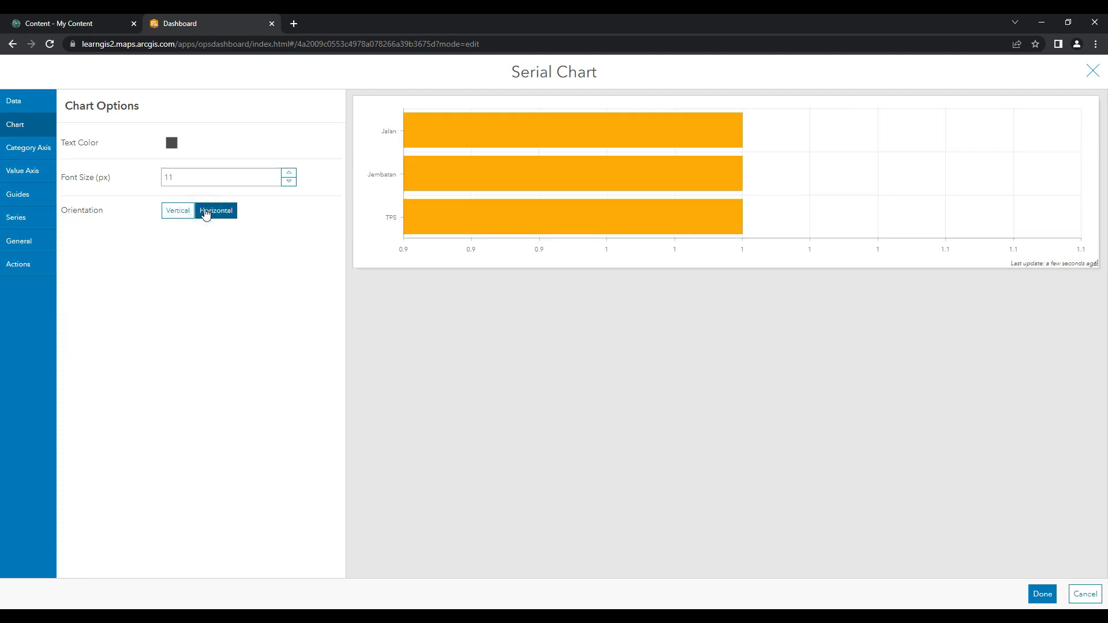
{"action": "left_click", "coordinate": [1040, 595]}
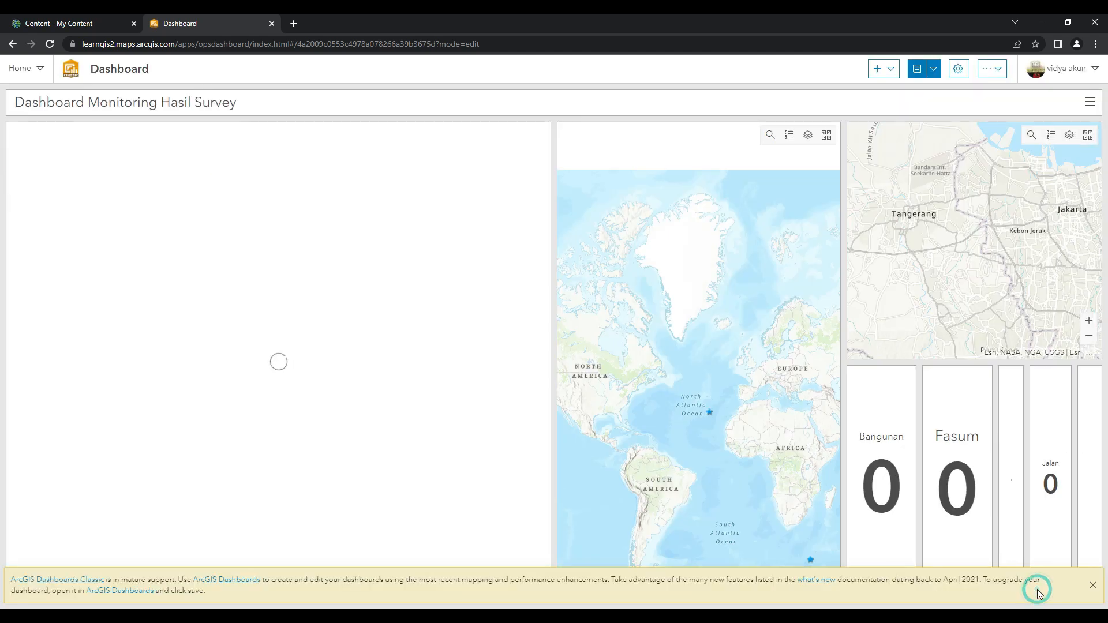
Duplicate the Fasilitas Umum chart and base the larger copy on the Fasilitas Sosial layer, with Fasum as its category field and horizontal orientation
{"action": "mouse_move", "coordinate": [16, 127]}
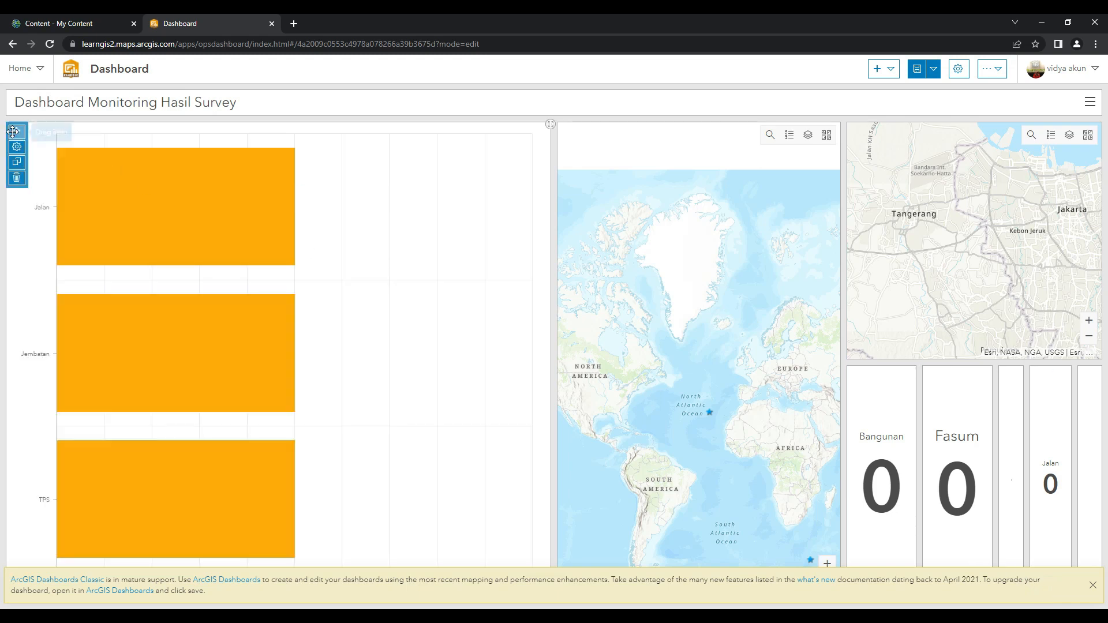
{"action": "left_click", "coordinate": [16, 163]}
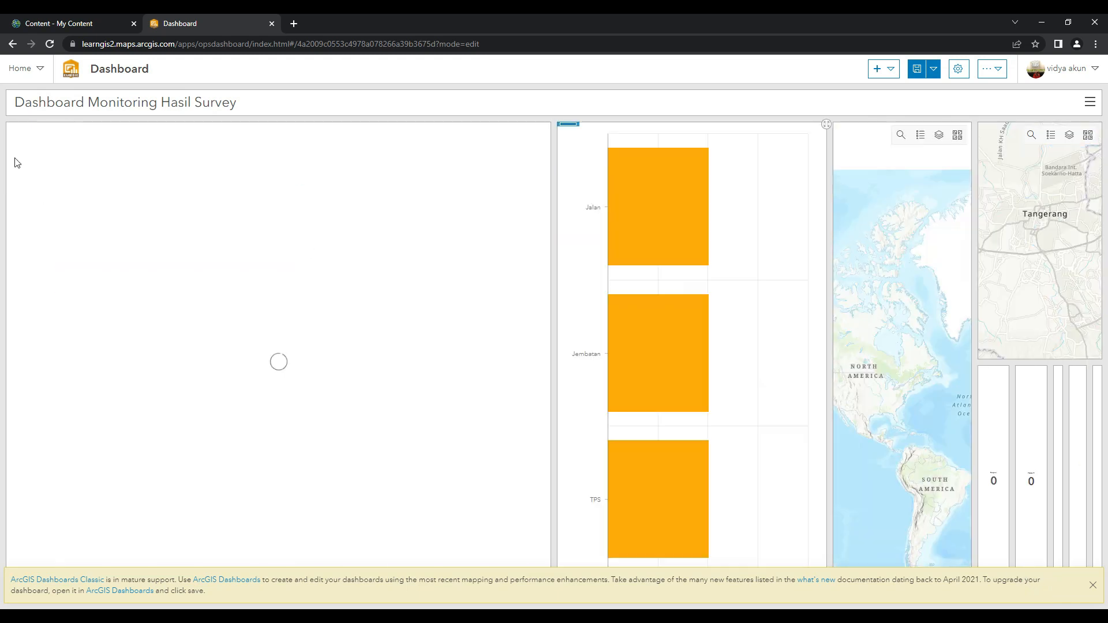
{"action": "left_click", "coordinate": [18, 149]}
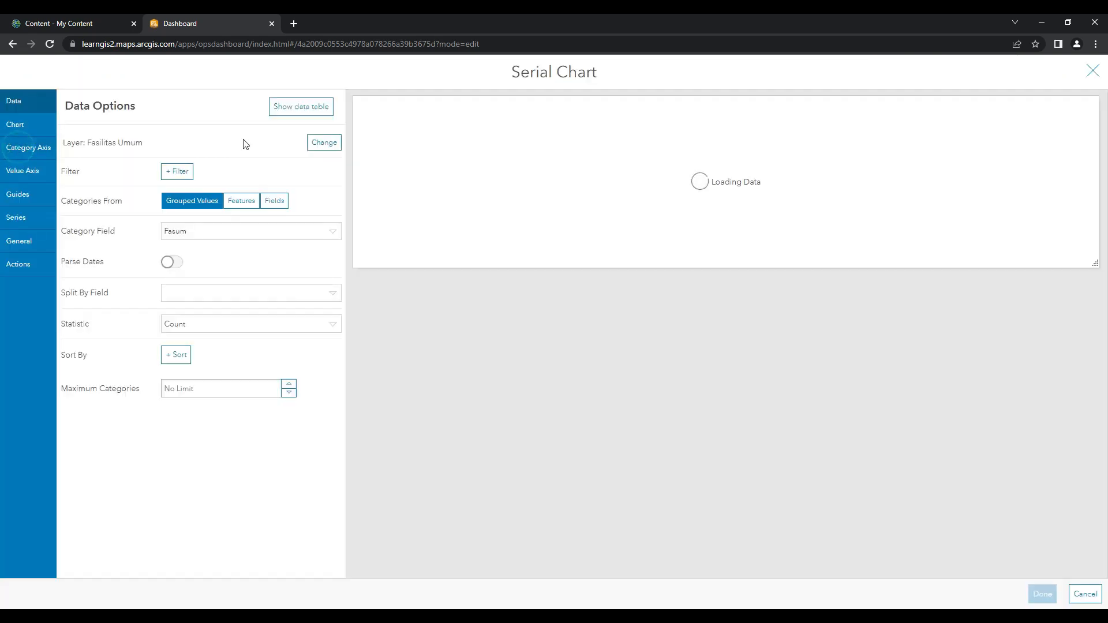
{"action": "left_click", "coordinate": [322, 142]}
{"action": "left_click", "coordinate": [330, 382]}
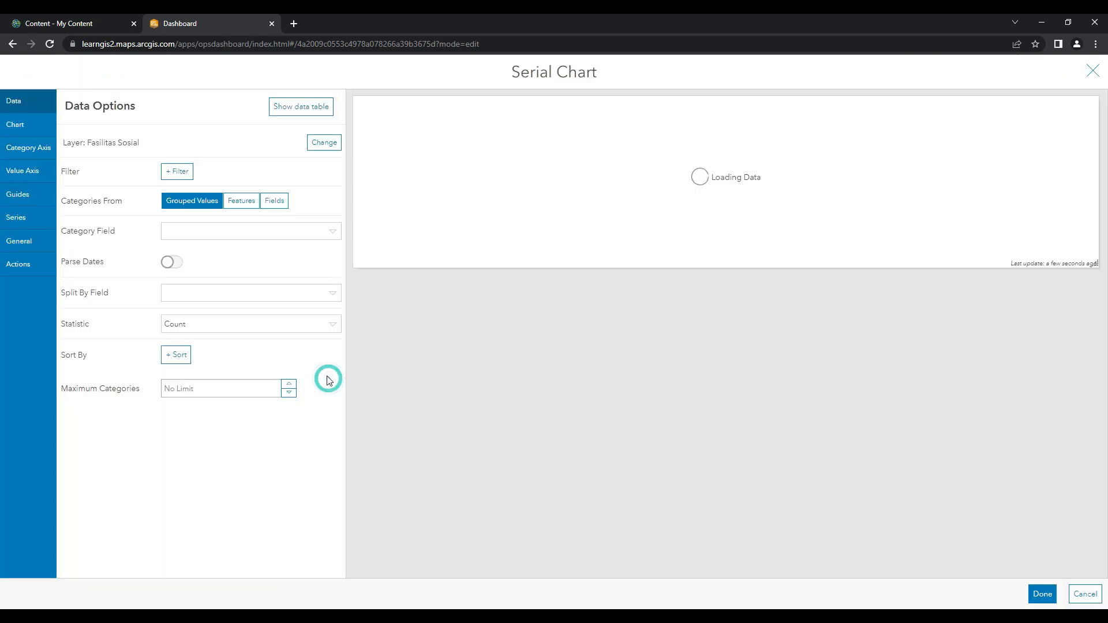
{"action": "left_click", "coordinate": [209, 230]}
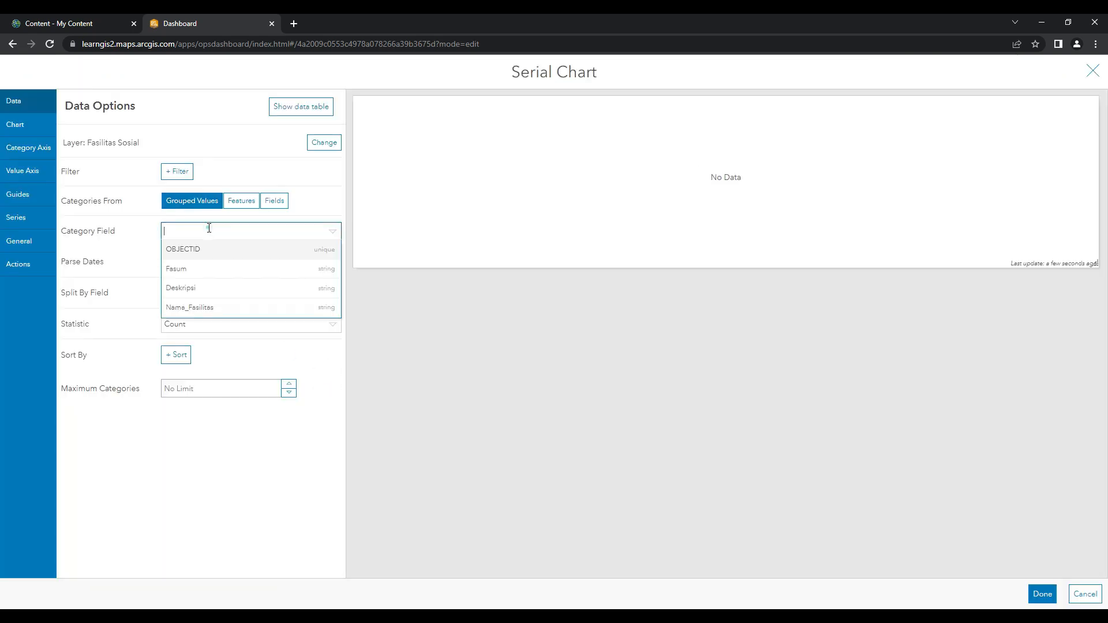
{"action": "left_click", "coordinate": [201, 271]}
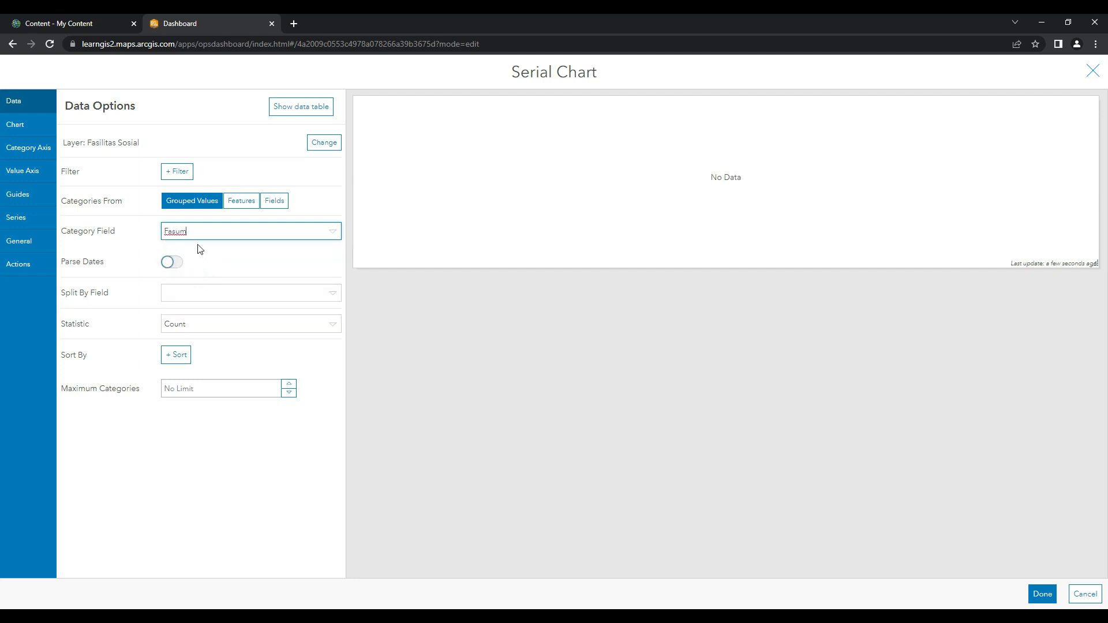
{"action": "left_click", "coordinate": [17, 128]}
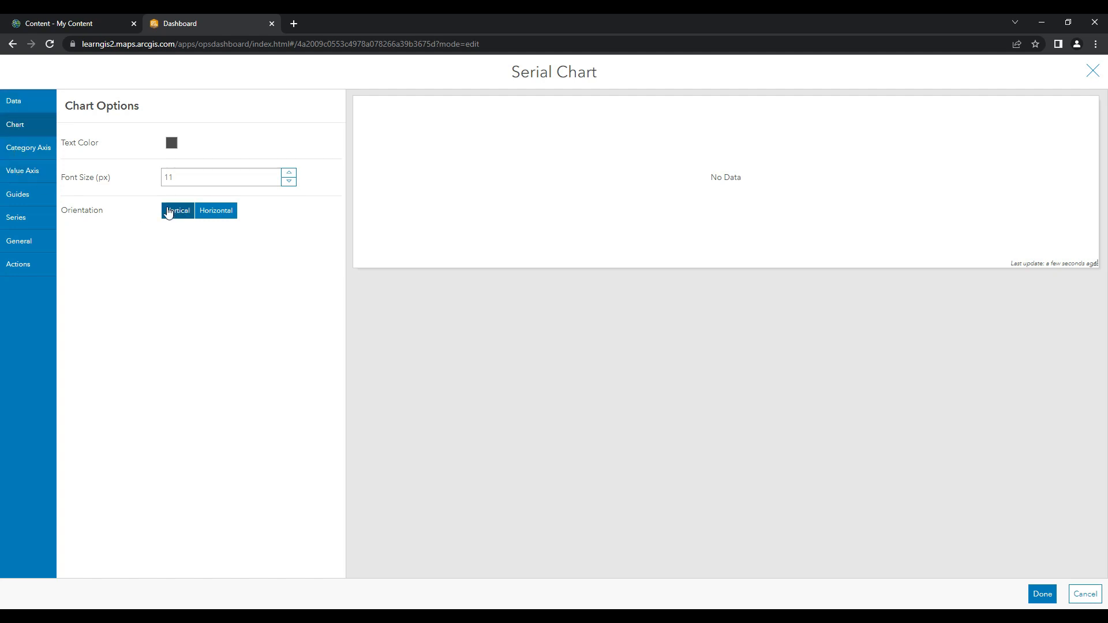
{"action": "left_click", "coordinate": [171, 212]}
{"action": "left_click", "coordinate": [203, 212]}
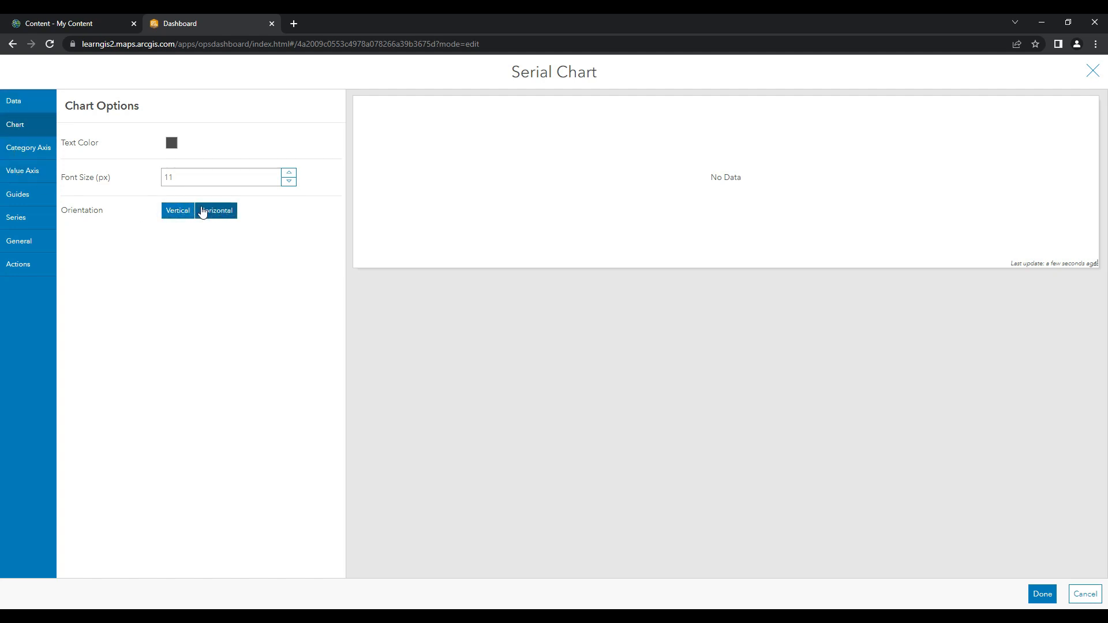
{"action": "left_click", "coordinate": [1045, 593]}
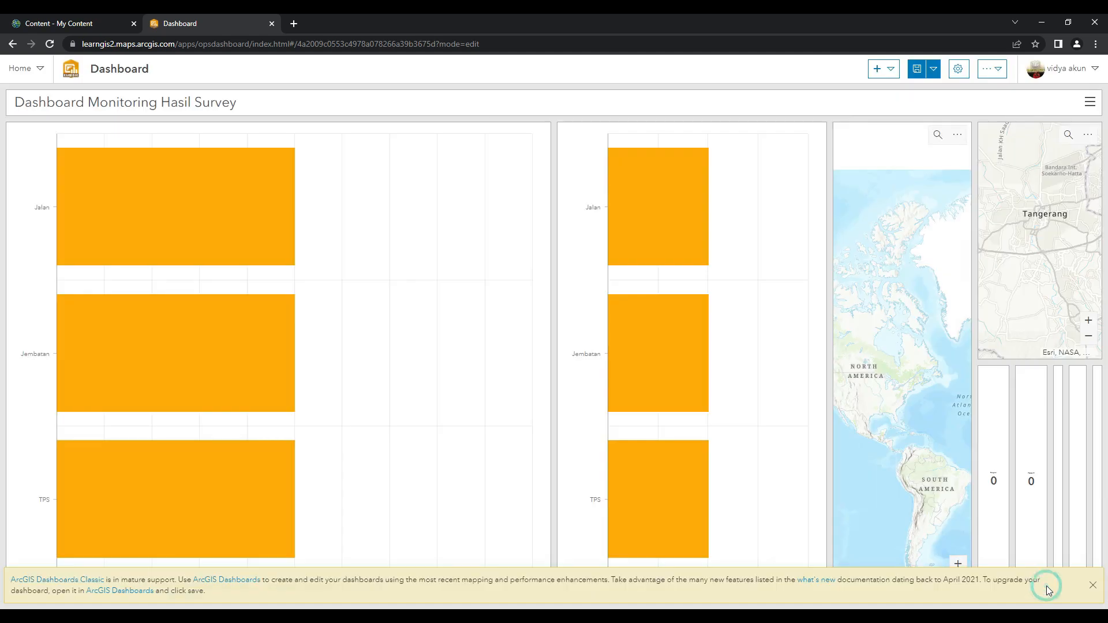
Reopen the Fasilitas Sosial chart's configuration, keep Fasum as the category field and set the orientation to vertical
{"action": "mouse_move", "coordinate": [17, 130]}
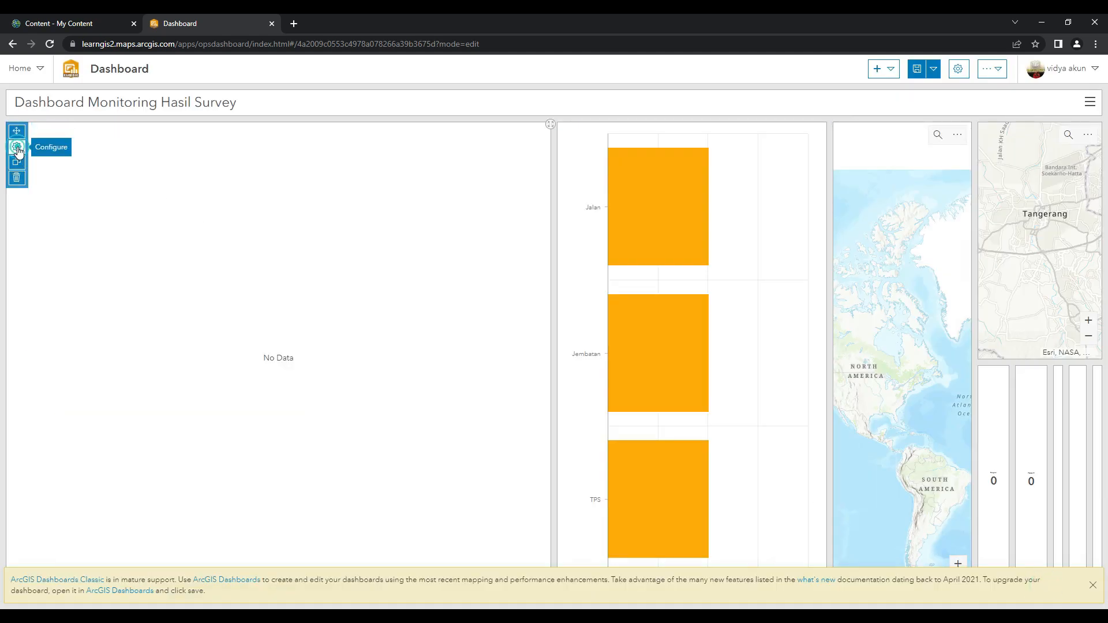
{"action": "left_click", "coordinate": [17, 147]}
{"action": "left_click", "coordinate": [197, 232]}
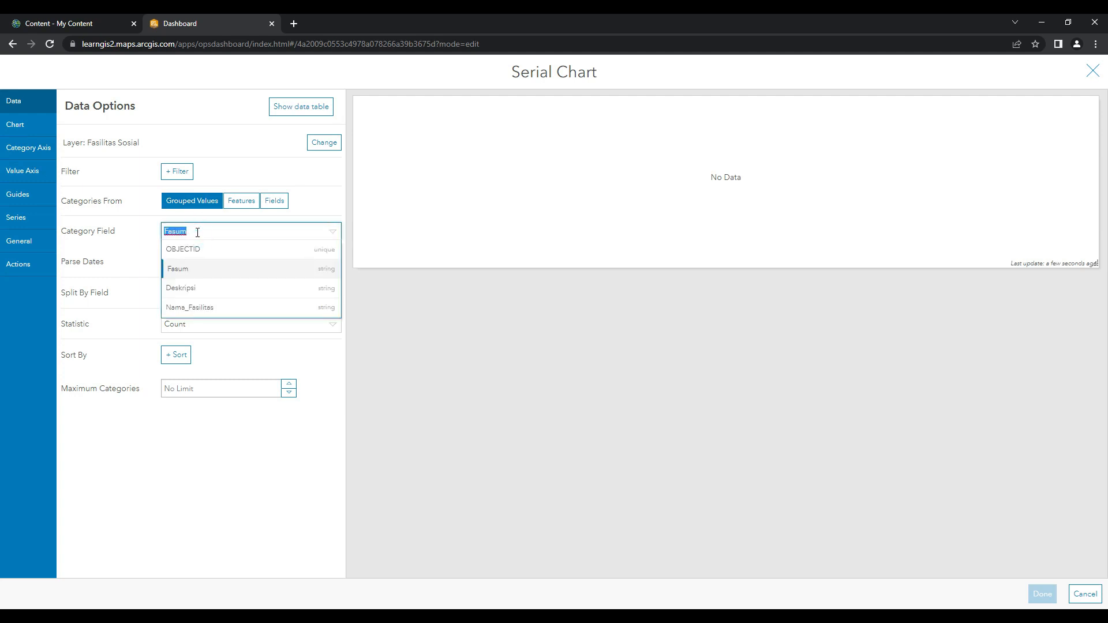
{"action": "left_click", "coordinate": [114, 353]}
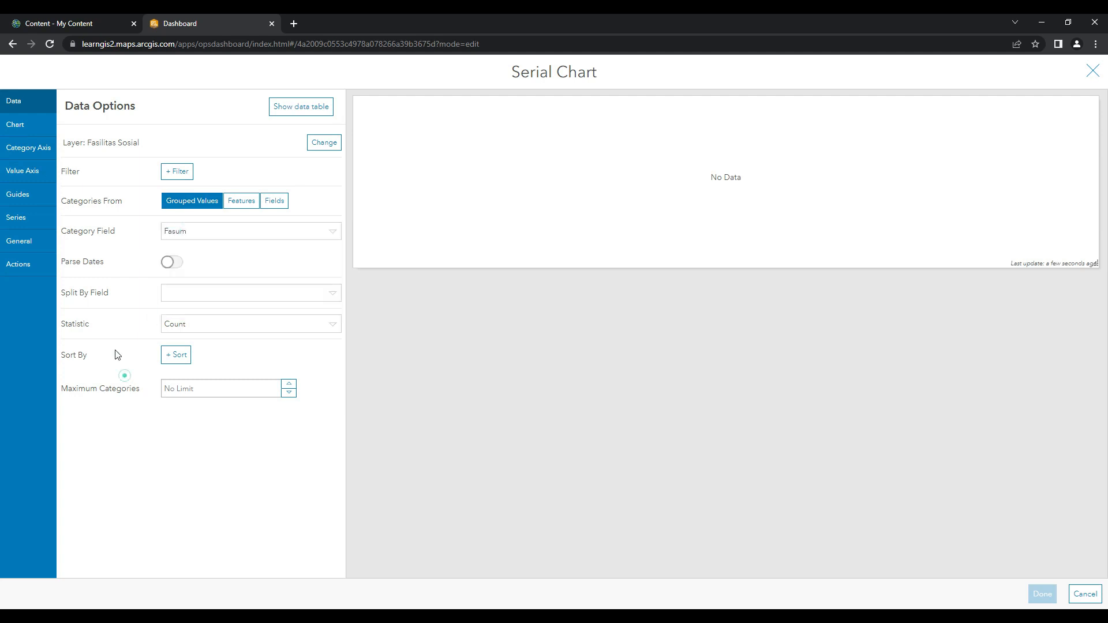
{"action": "left_click", "coordinate": [30, 146]}
{"action": "left_click", "coordinate": [29, 129]}
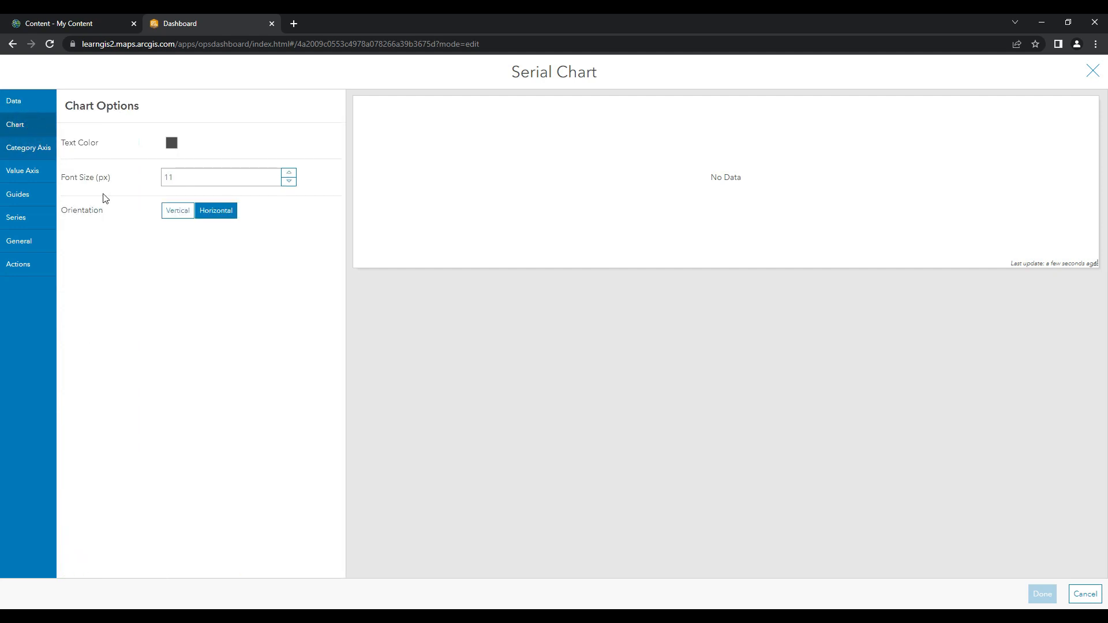
{"action": "left_click", "coordinate": [173, 211]}
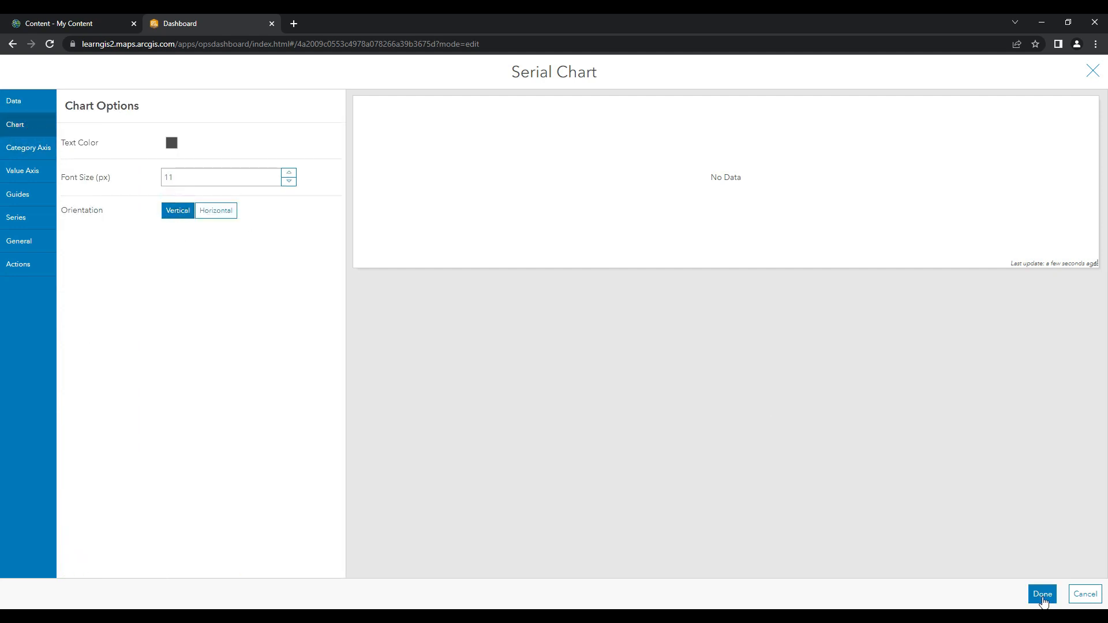
{"action": "left_click", "coordinate": [1048, 595]}
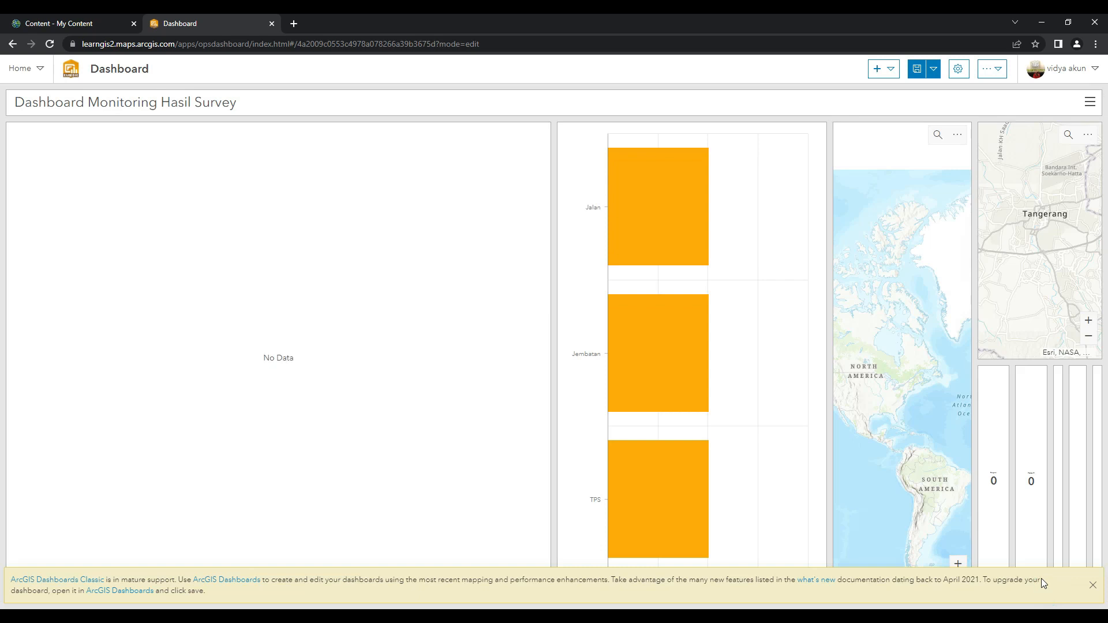
Move both charts beneath the world map, with the Fasilitas Umum chart to the left of the Fasilitas Sosial chart
{"action": "mouse_move", "coordinate": [16, 129]}
{"action": "left_click_drag", "start_coordinate": [15, 129], "coordinate": [903, 580]}
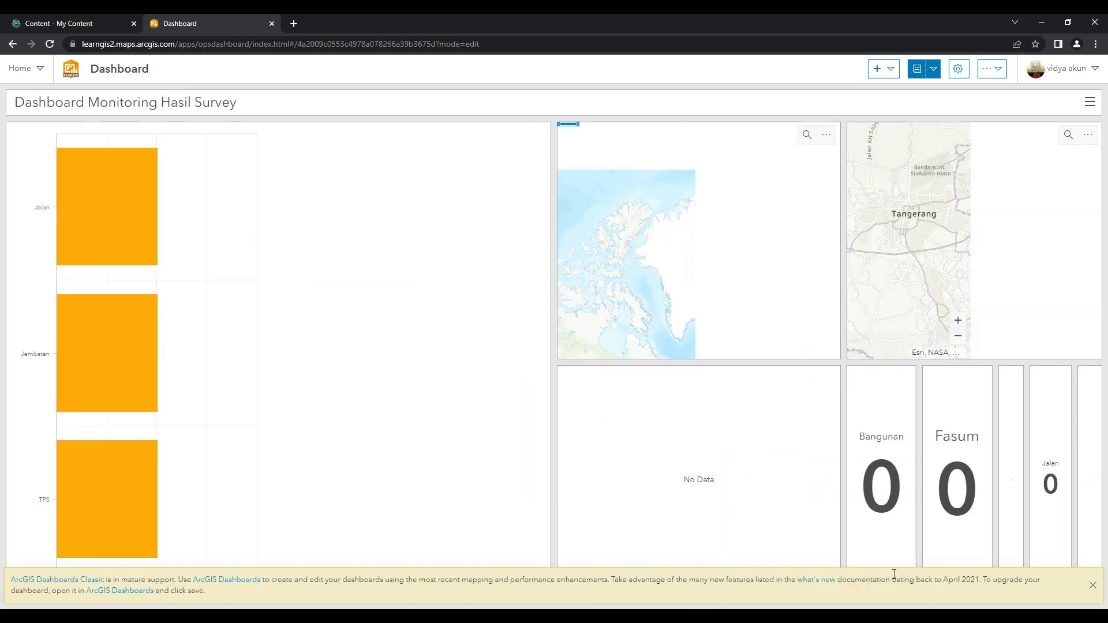
{"action": "mouse_move", "coordinate": [15, 129]}
{"action": "left_click_drag", "start_coordinate": [16, 129], "coordinate": [570, 478]}
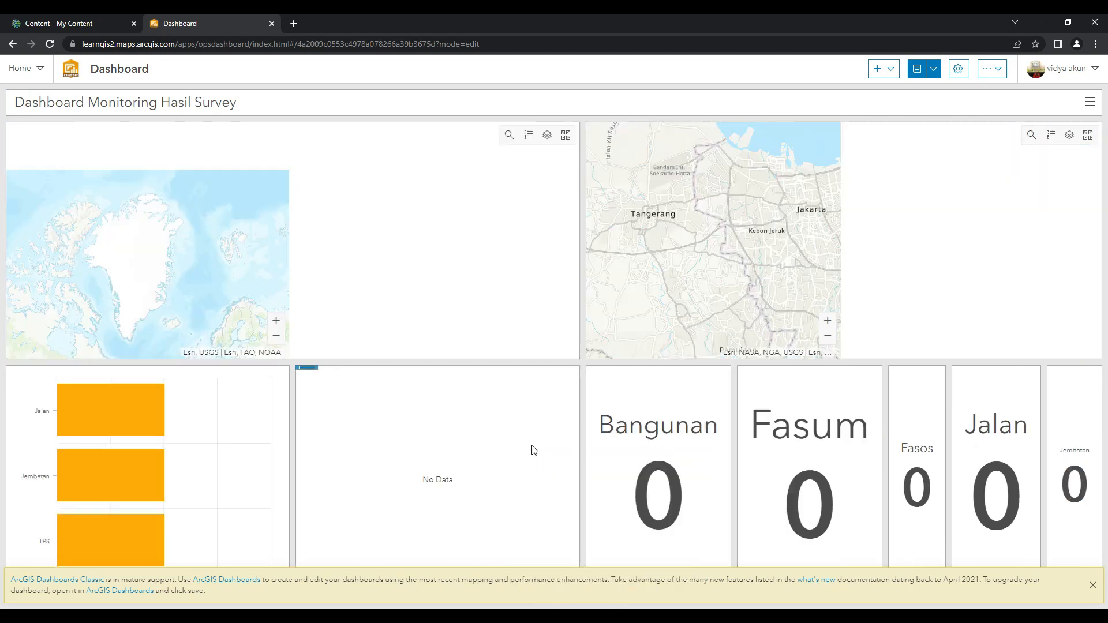
Make the world map slightly taller than the Tangerang map and narrow its column to a little over two fifths of the dashboard
{"action": "left_click_drag", "start_coordinate": [292, 361], "coordinate": [290, 391]}
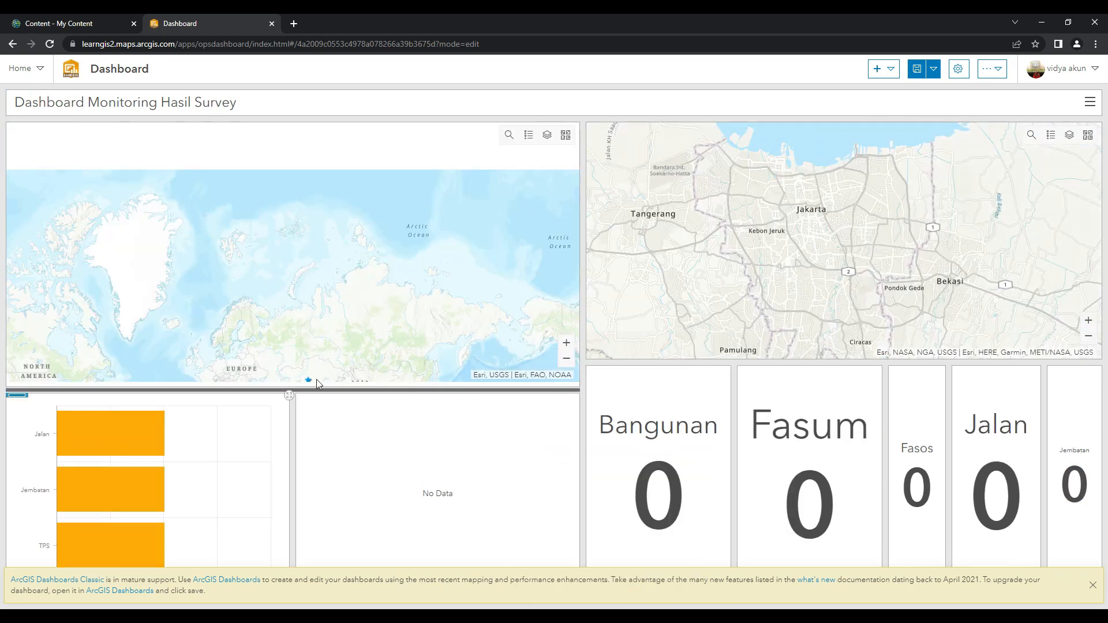
{"action": "left_click_drag", "start_coordinate": [582, 360], "coordinate": [480, 363]}
{"action": "left_click", "coordinate": [357, 484]}
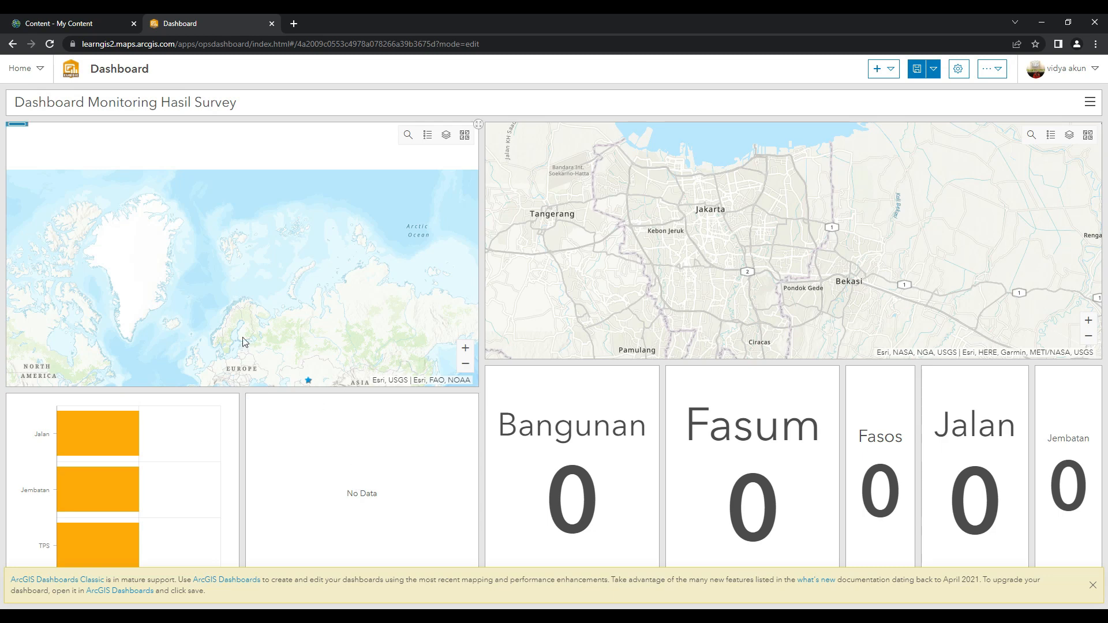
Pan the world map so that Africa sits near its centre, with the southern continents in view
{"action": "left_click_drag", "start_coordinate": [218, 348], "coordinate": [215, 226]}
{"action": "left_click_drag", "start_coordinate": [209, 285], "coordinate": [183, 180]}
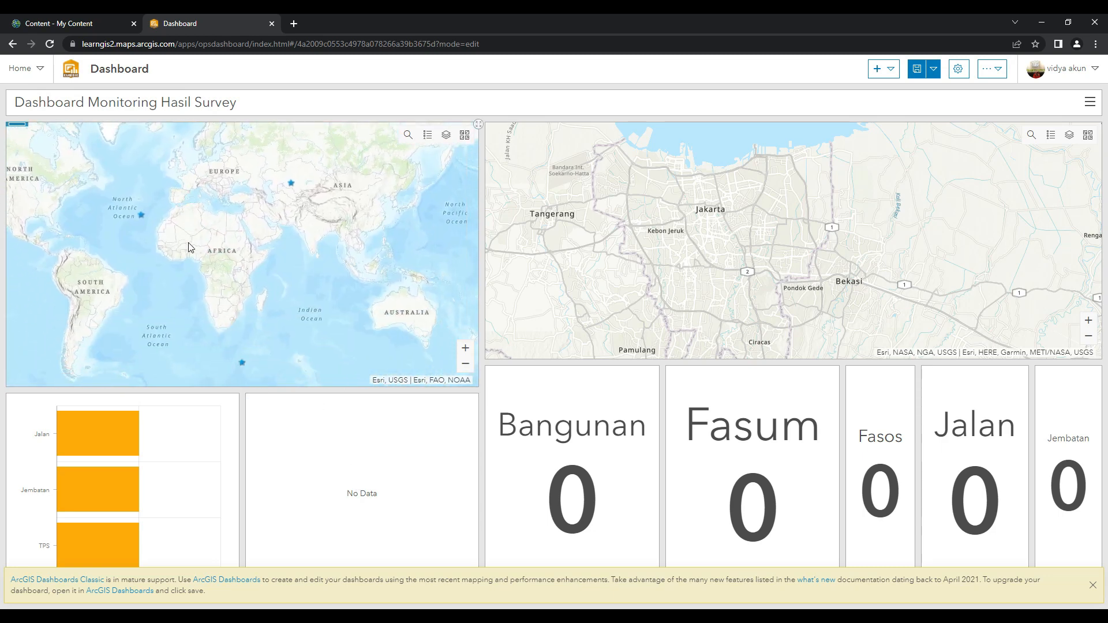
{"action": "left_click", "coordinate": [185, 237]}
{"action": "left_click_drag", "start_coordinate": [181, 237], "coordinate": [146, 255]}
{"action": "left_click", "coordinate": [153, 242]}
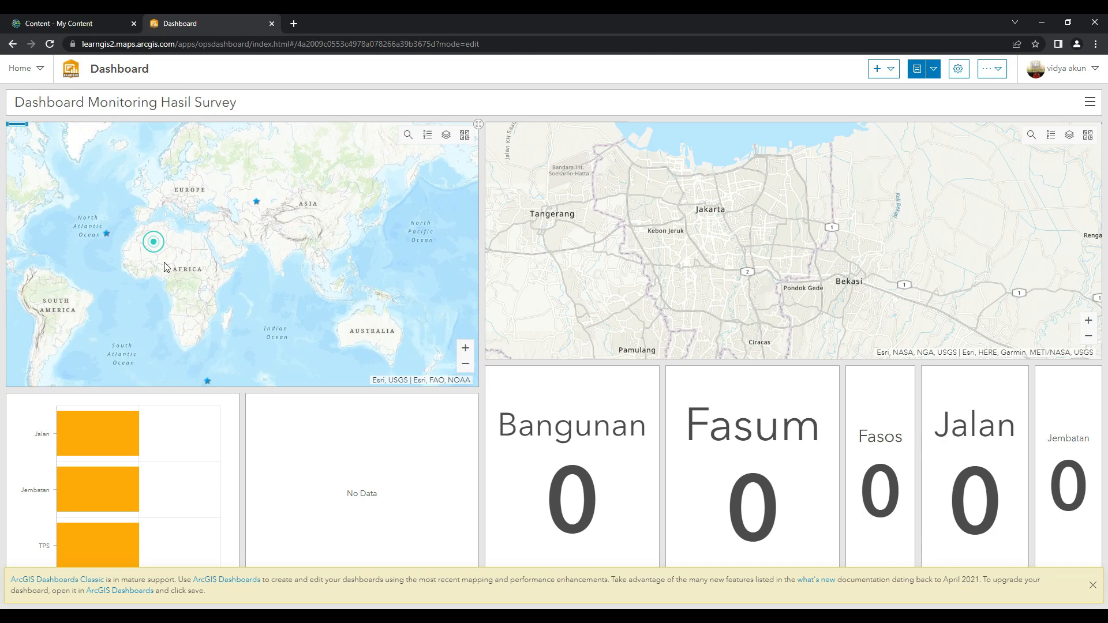
{"action": "left_click", "coordinate": [315, 461]}
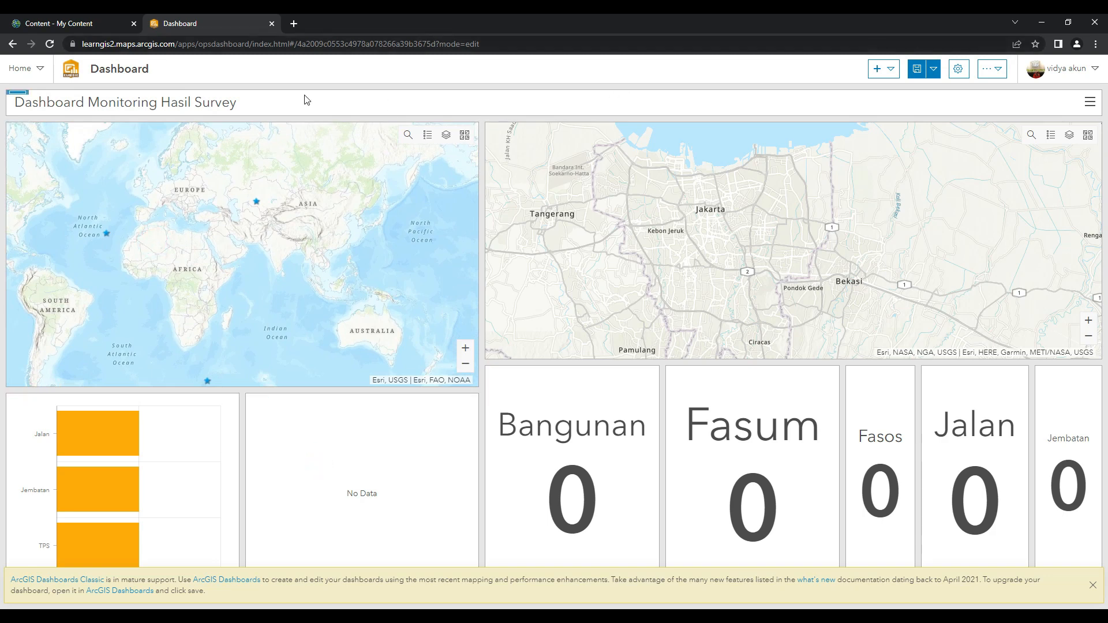
{"action": "left_click", "coordinate": [18, 67]}
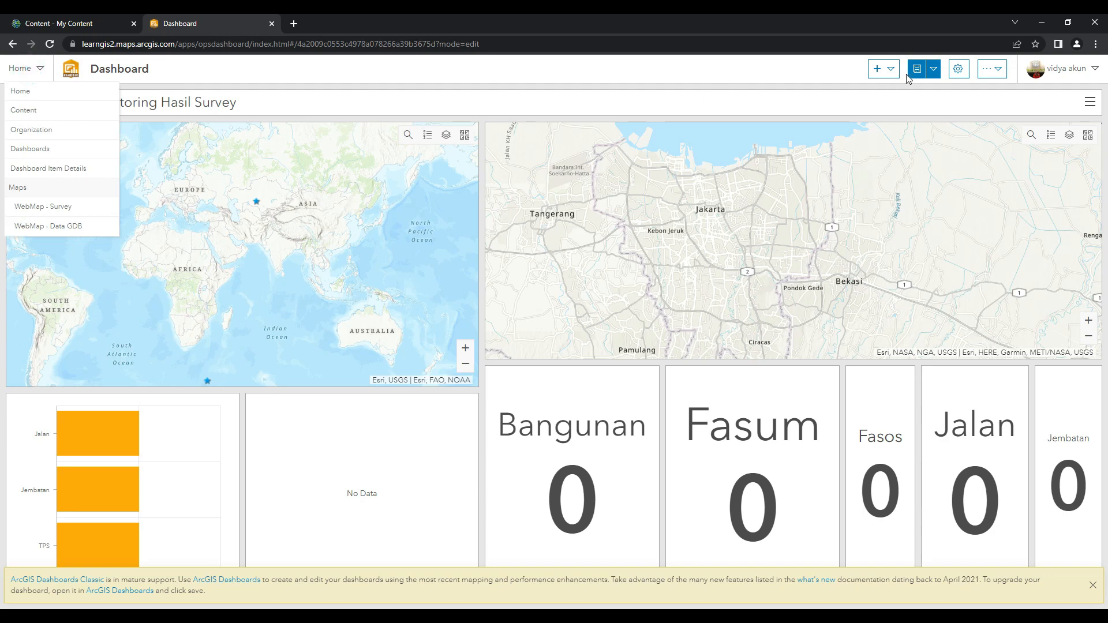
Set the dashboard background color to blue #005ce6 in the theme settings and apply it
{"action": "left_click", "coordinate": [958, 70]}
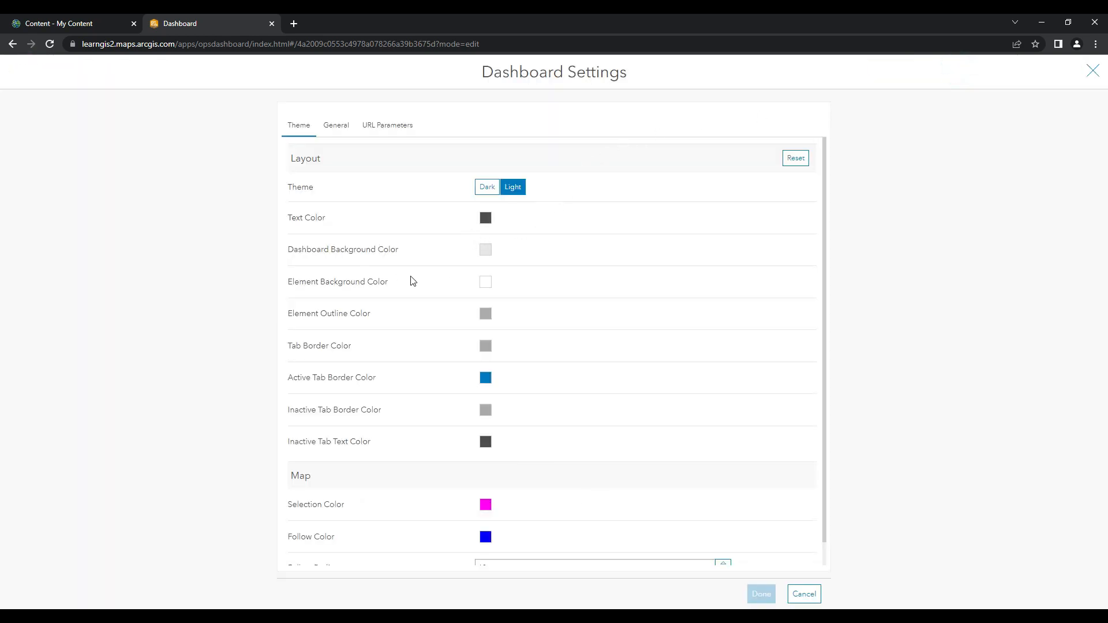
{"action": "left_click", "coordinate": [487, 252]}
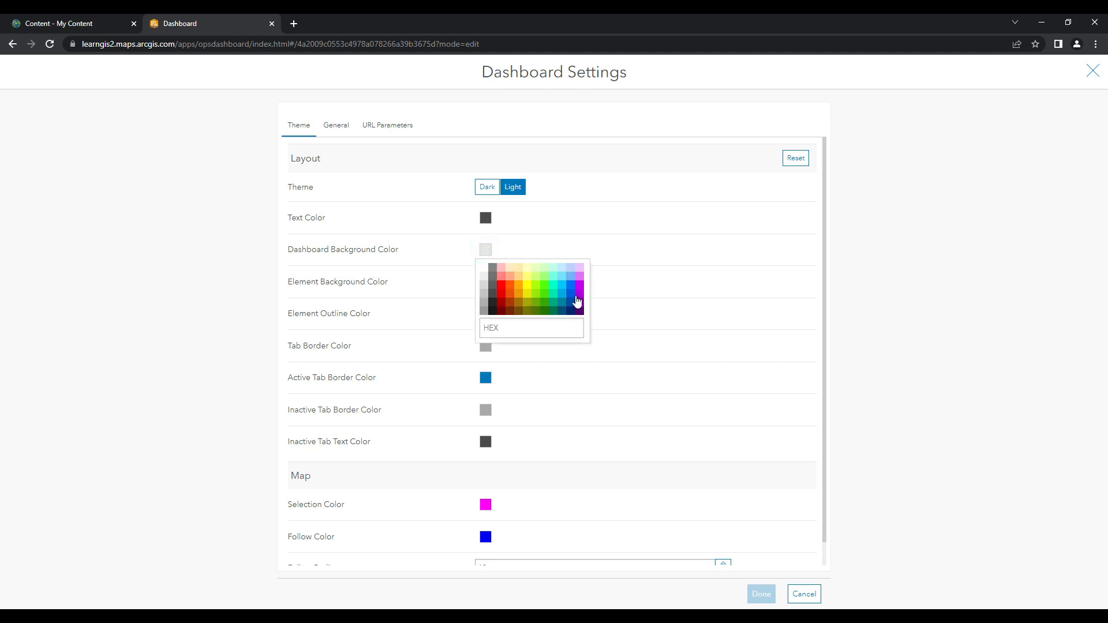
{"action": "left_click", "coordinate": [570, 293]}
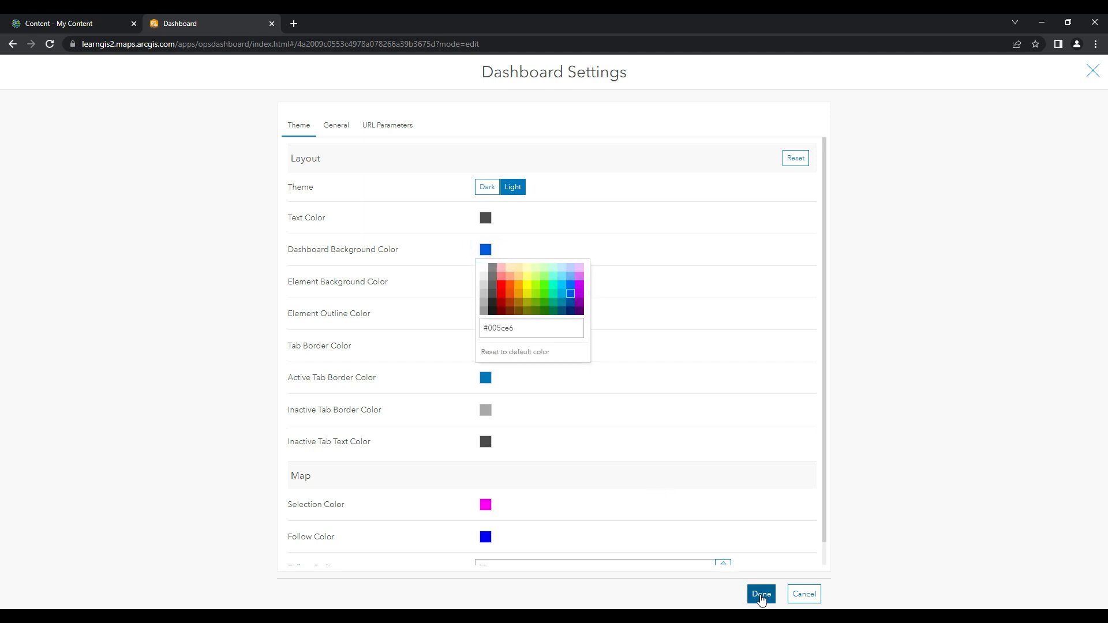
{"action": "left_click", "coordinate": [761, 594]}
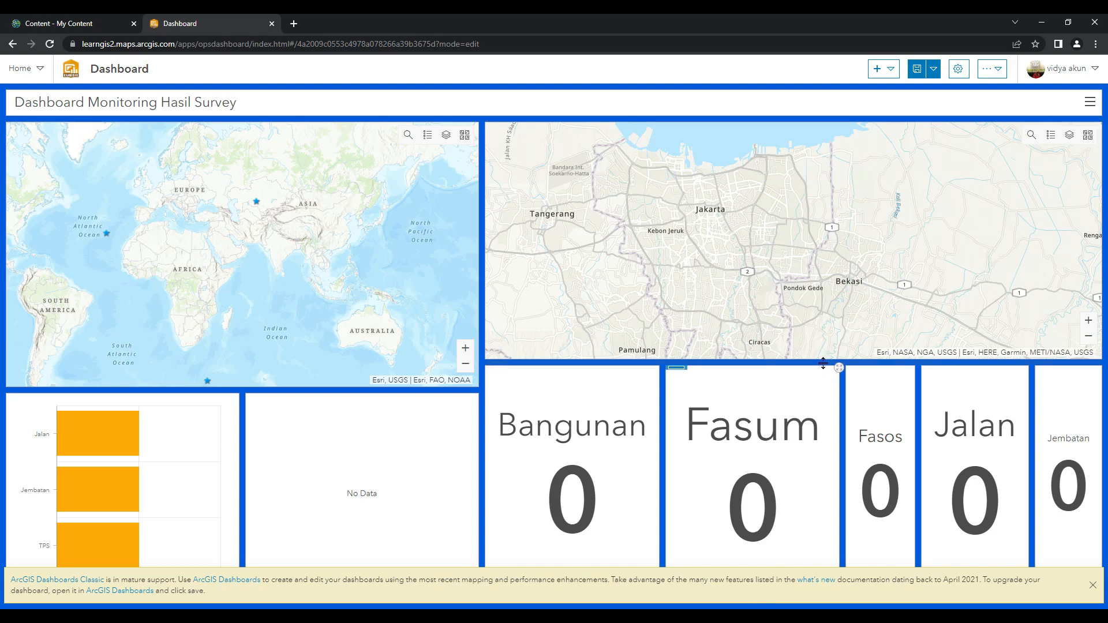
Extend both maps downward so that their lower edges line up above the charts and indicators
{"action": "left_click_drag", "start_coordinate": [823, 362], "coordinate": [816, 437]}
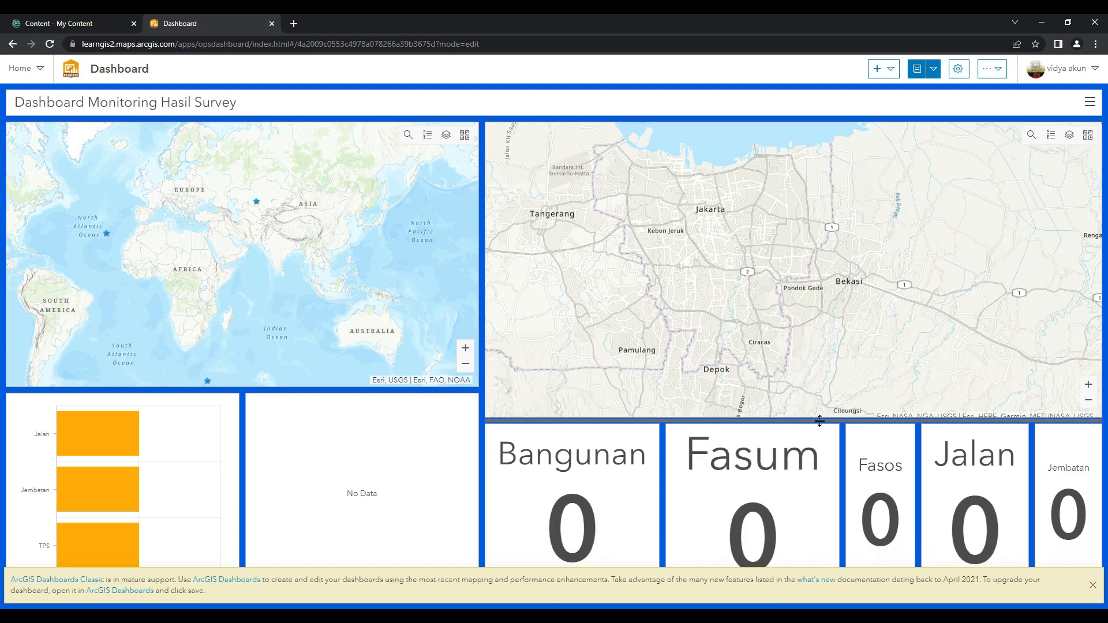
{"action": "left_click_drag", "start_coordinate": [424, 389], "coordinate": [419, 420]}
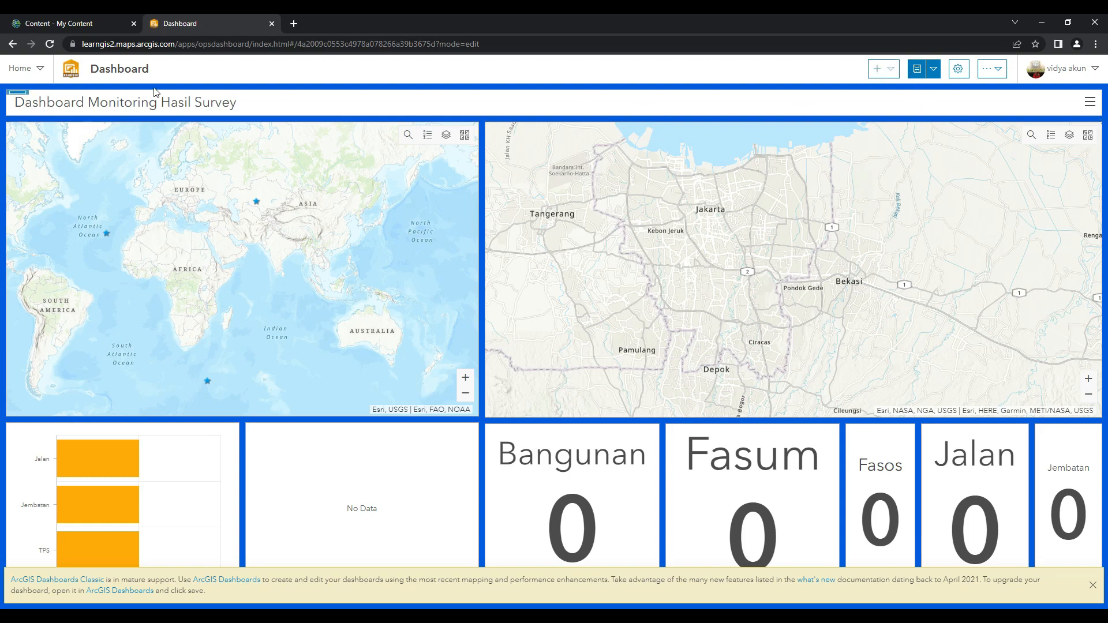
Set the element background color to blue #005ce6 in the dashboard's theme settings and apply it
{"action": "left_click", "coordinate": [956, 73]}
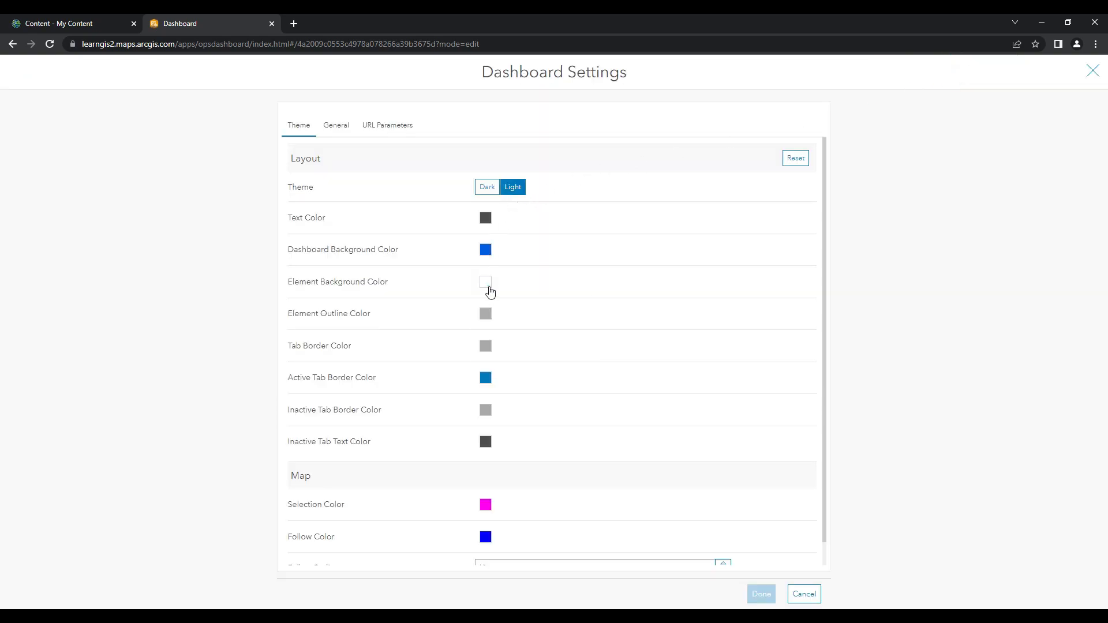
{"action": "left_click", "coordinate": [488, 288]}
{"action": "left_click", "coordinate": [570, 325]}
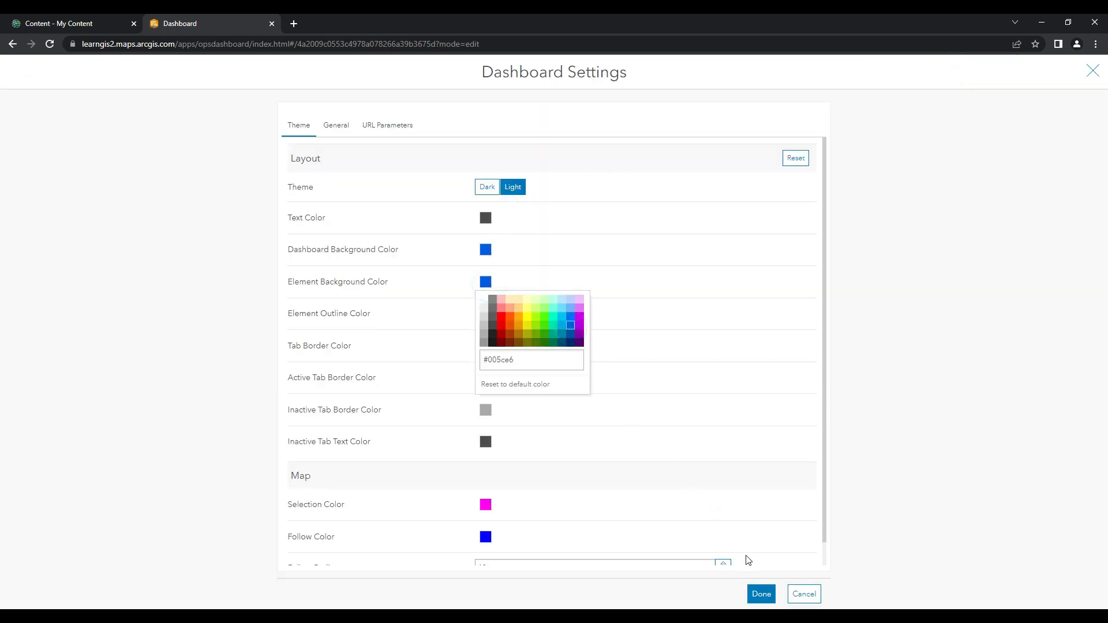
{"action": "left_click", "coordinate": [761, 594]}
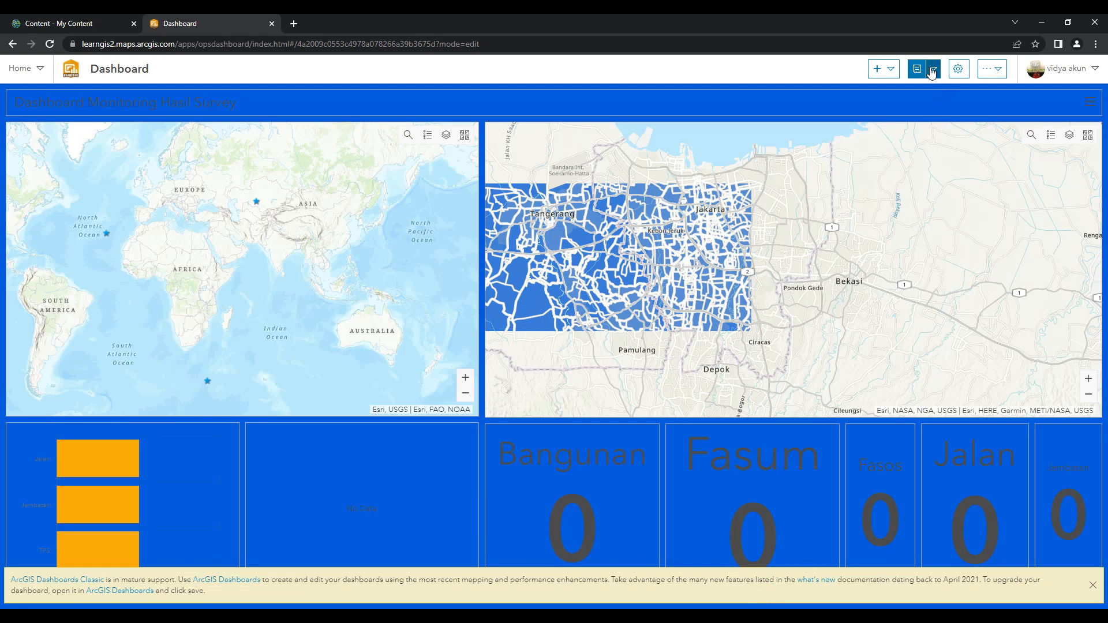
Set the dashboard's text color to white in the theme settings and apply it
{"action": "left_click", "coordinate": [958, 69]}
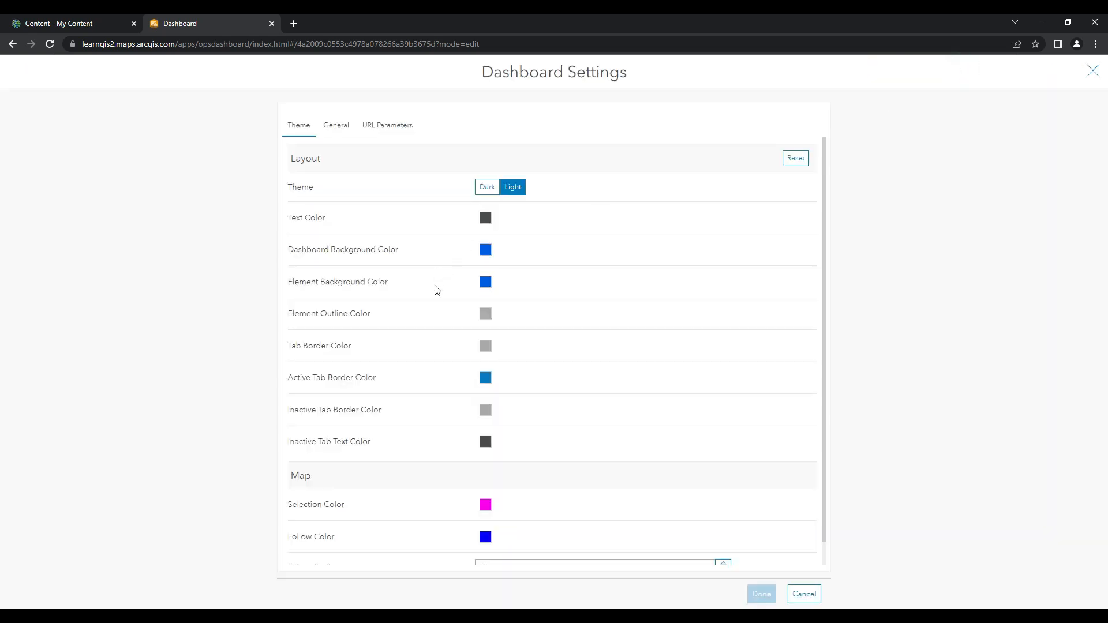
{"action": "left_click", "coordinate": [488, 219]}
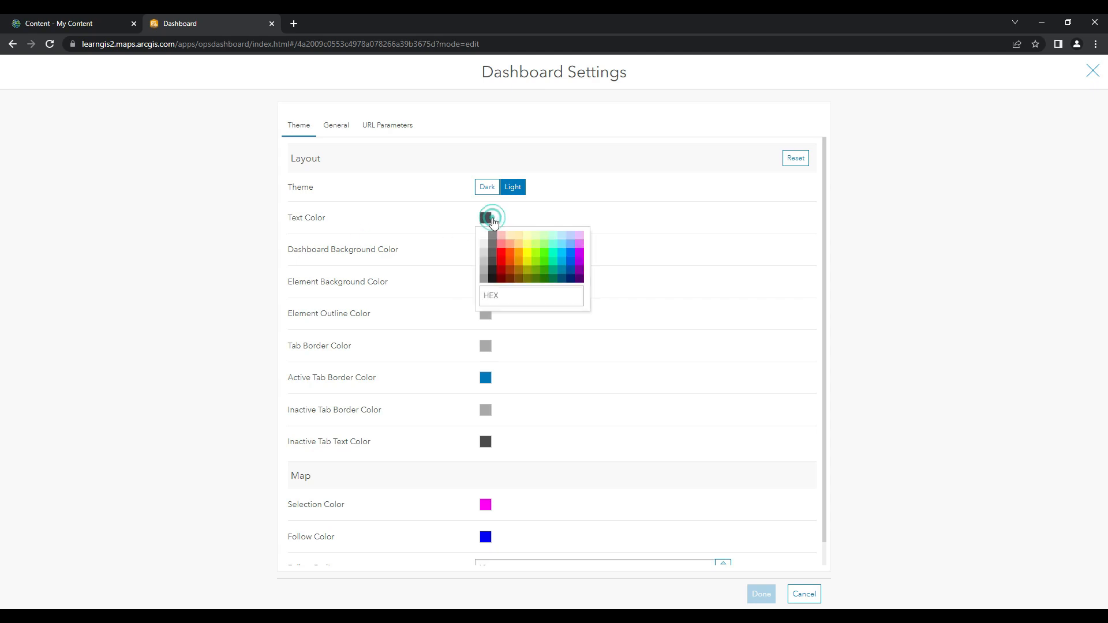
{"action": "left_click", "coordinate": [484, 235]}
{"action": "left_click", "coordinate": [762, 594]}
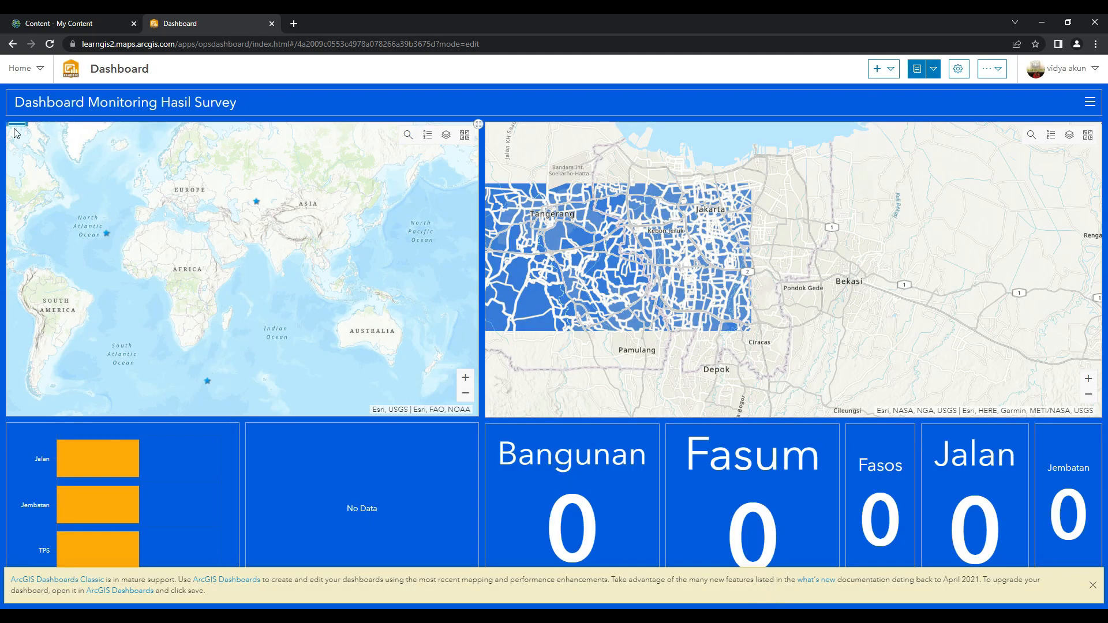
Change the dashboard background color to dark gray #242424 in the theme settings and apply it
{"action": "mouse_move", "coordinate": [12, 95]}
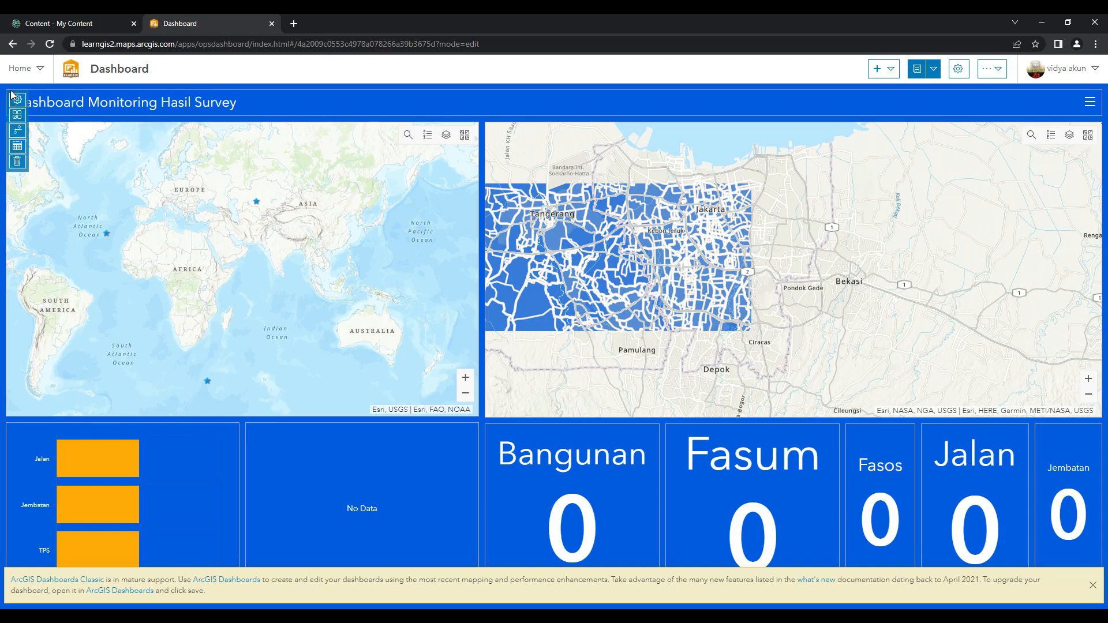
{"action": "left_click", "coordinate": [889, 69]}
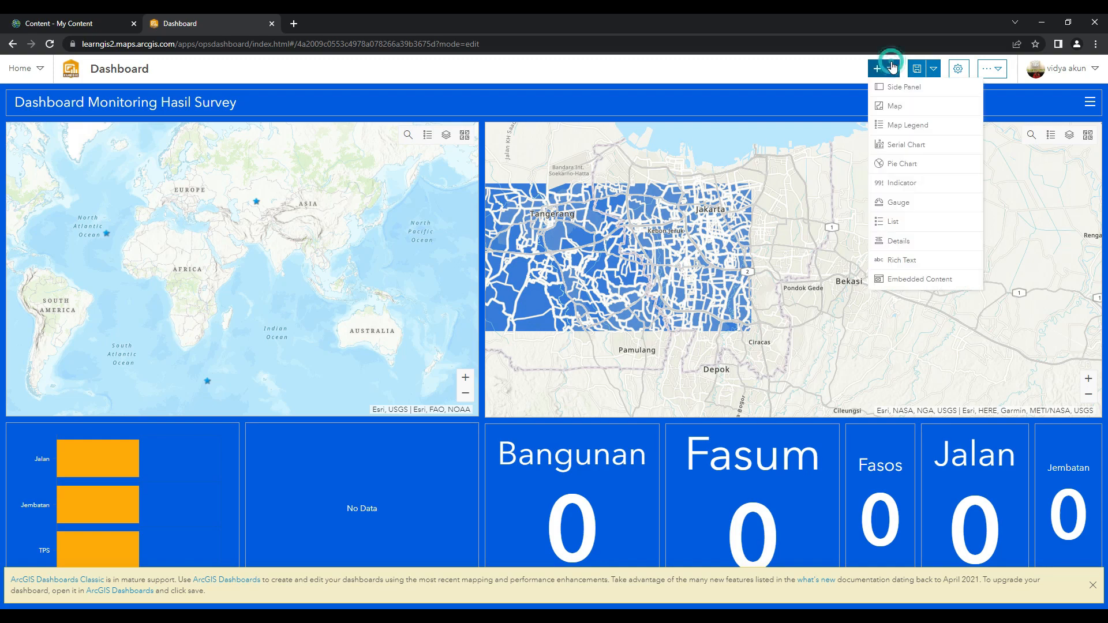
{"action": "left_click", "coordinate": [957, 68]}
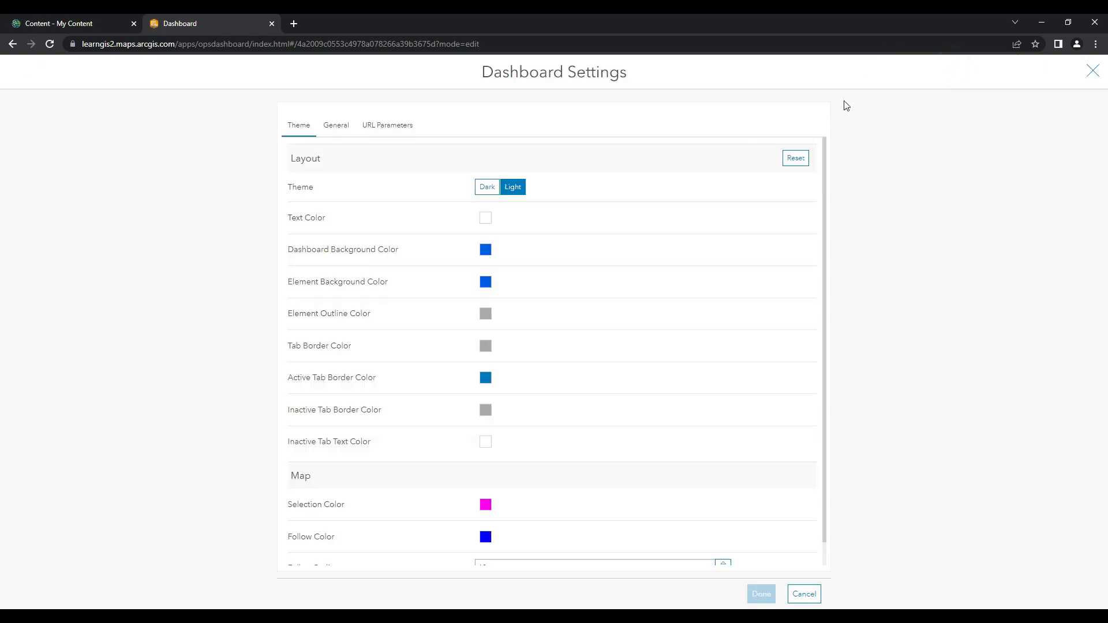
{"action": "left_click", "coordinate": [486, 250]}
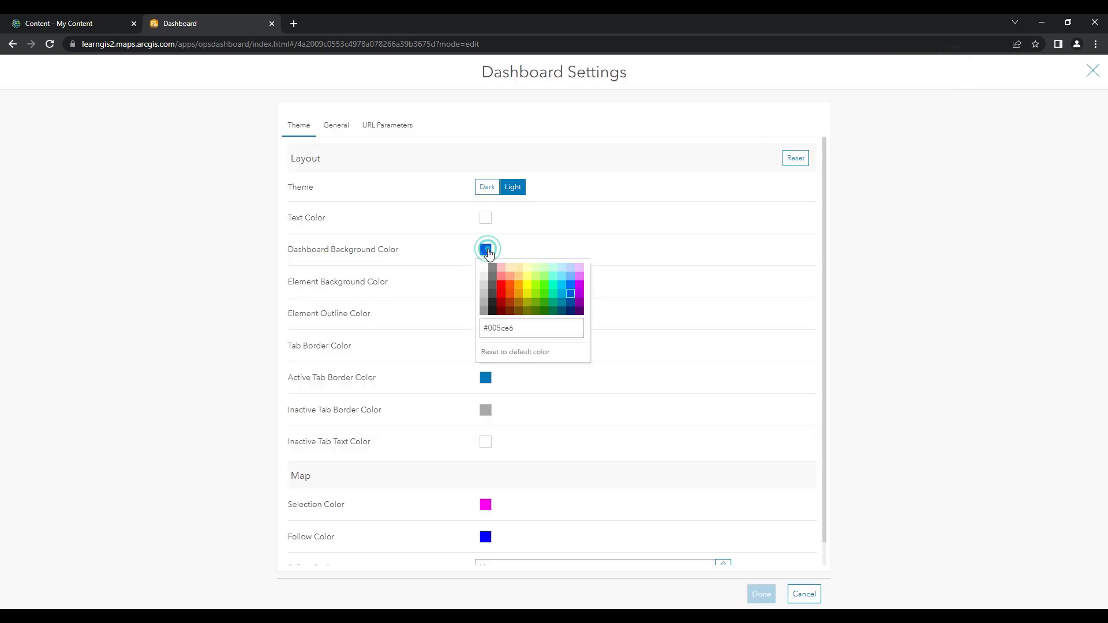
{"action": "left_click", "coordinate": [494, 311]}
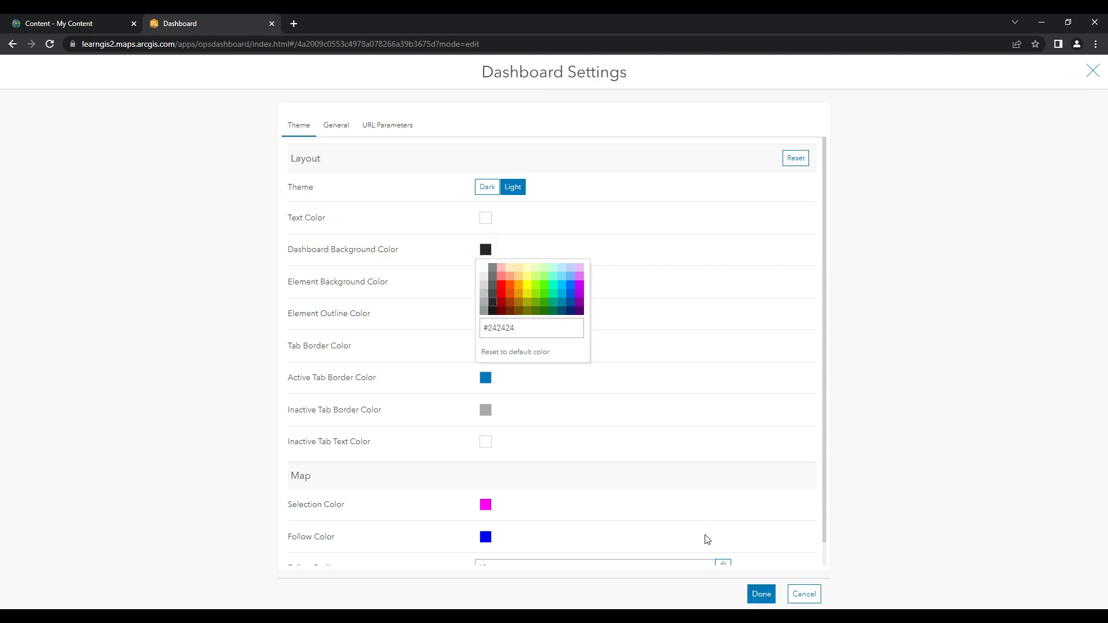
{"action": "left_click", "coordinate": [761, 594]}
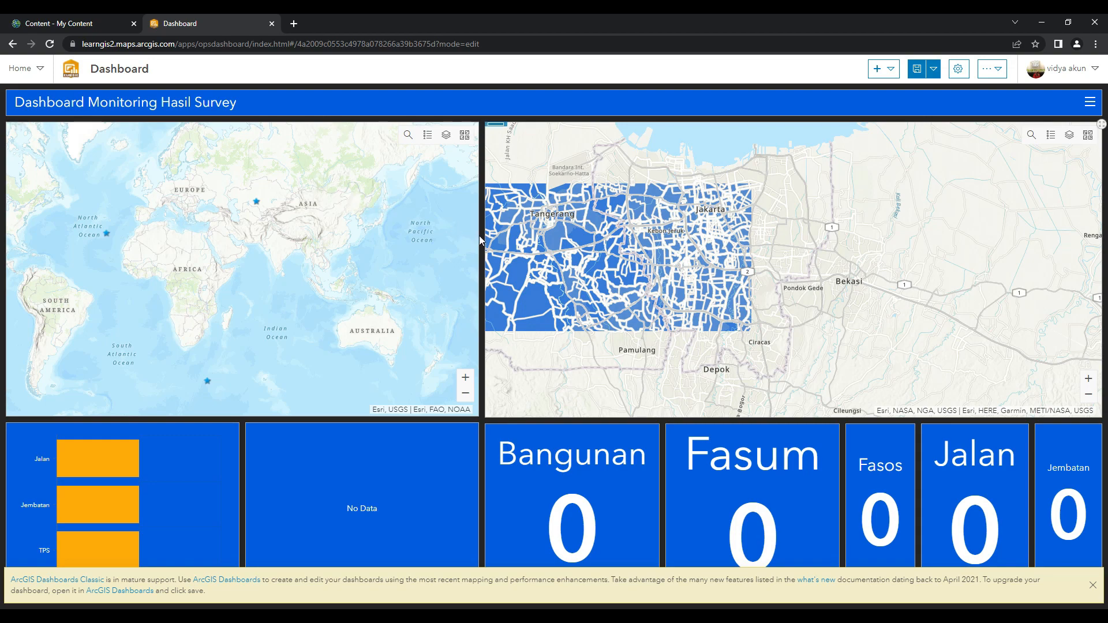
Widen the world map's column to slightly over half the dashboard and zoom the other map to the area from Tangerang to Jakarta
{"action": "left_click_drag", "start_coordinate": [479, 239], "coordinate": [571, 250]}
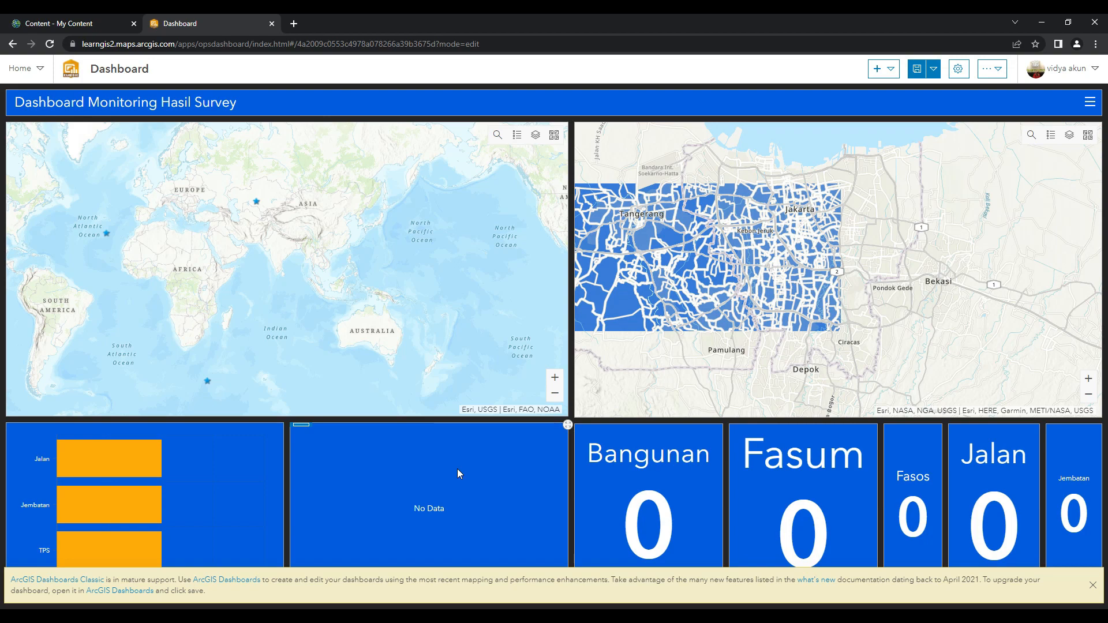
{"action": "scroll", "coordinate": [735, 275], "scroll_direction": "up", "scroll_amount": 2}
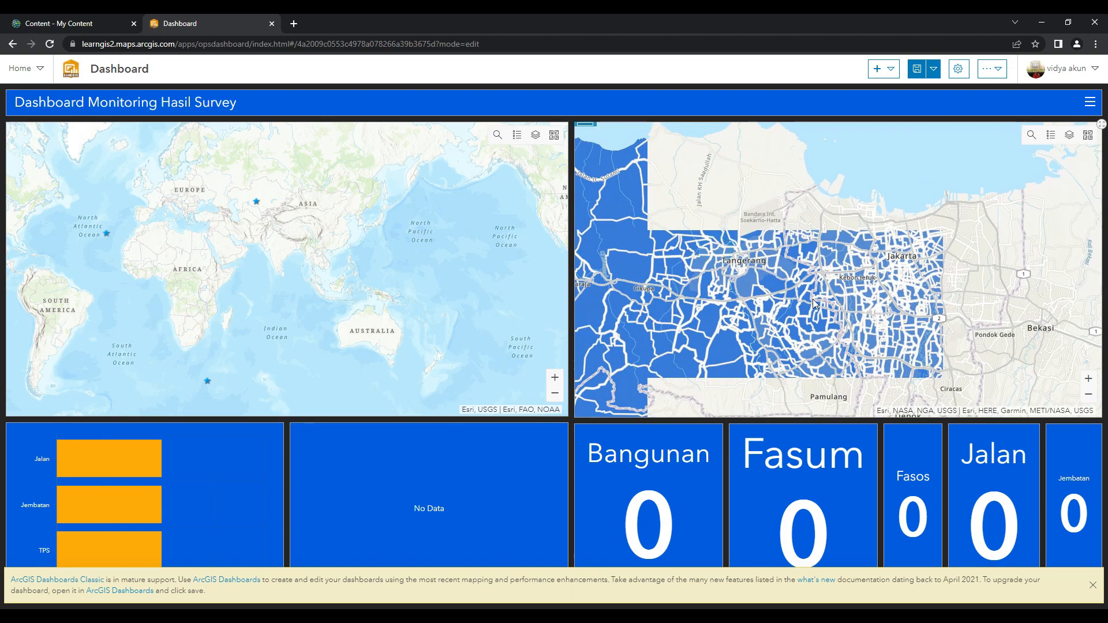
{"action": "scroll", "coordinate": [769, 295], "scroll_direction": "up", "scroll_amount": 3}
{"action": "scroll", "coordinate": [768, 295], "scroll_direction": "down", "scroll_amount": 2}
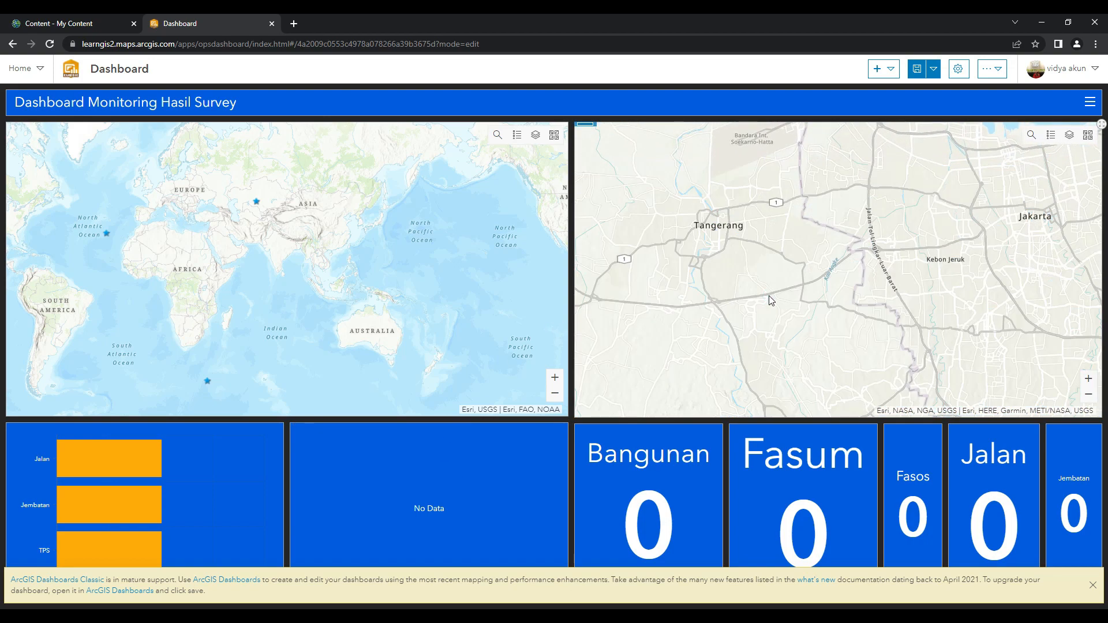
{"action": "scroll", "coordinate": [817, 296], "scroll_direction": "down", "scroll_amount": 1}
{"action": "scroll", "coordinate": [817, 295], "scroll_direction": "up", "scroll_amount": 1}
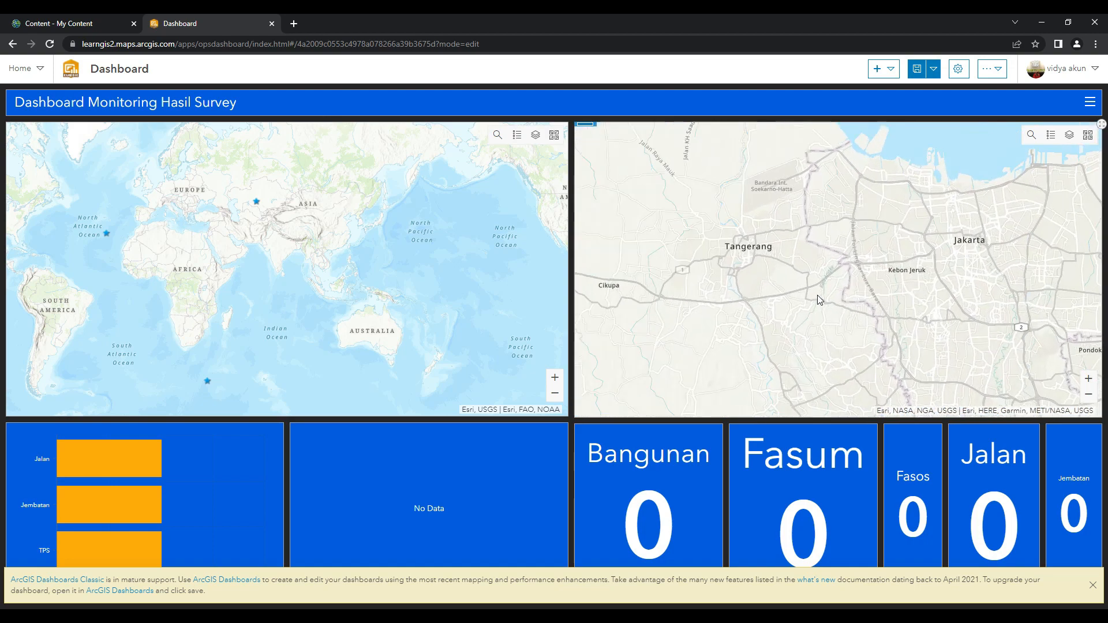
{"action": "left_click_drag", "start_coordinate": [925, 294], "coordinate": [887, 305]}
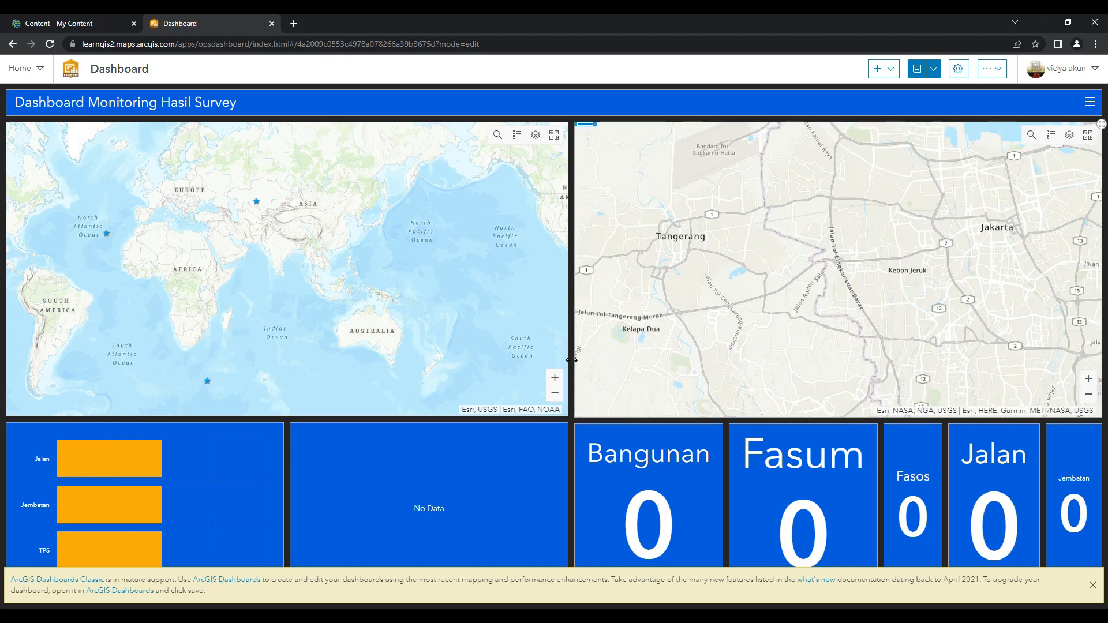
Narrow the world map's column to just under half the dashboard width and save the dashboard
{"action": "left_click_drag", "start_coordinate": [577, 372], "coordinate": [534, 373]}
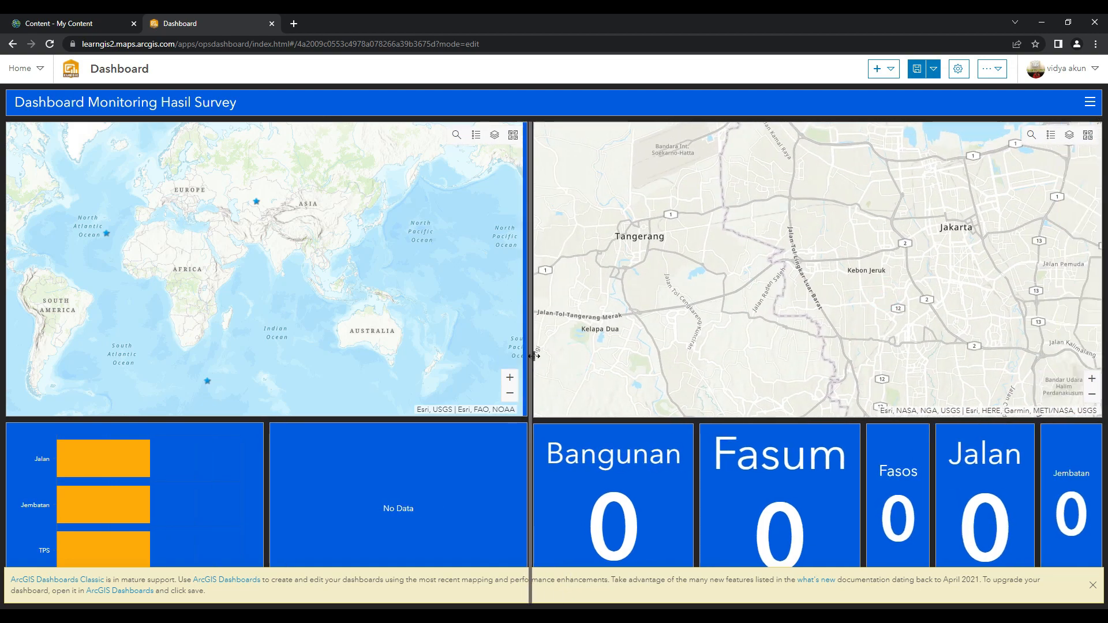
{"action": "left_click", "coordinate": [917, 70]}
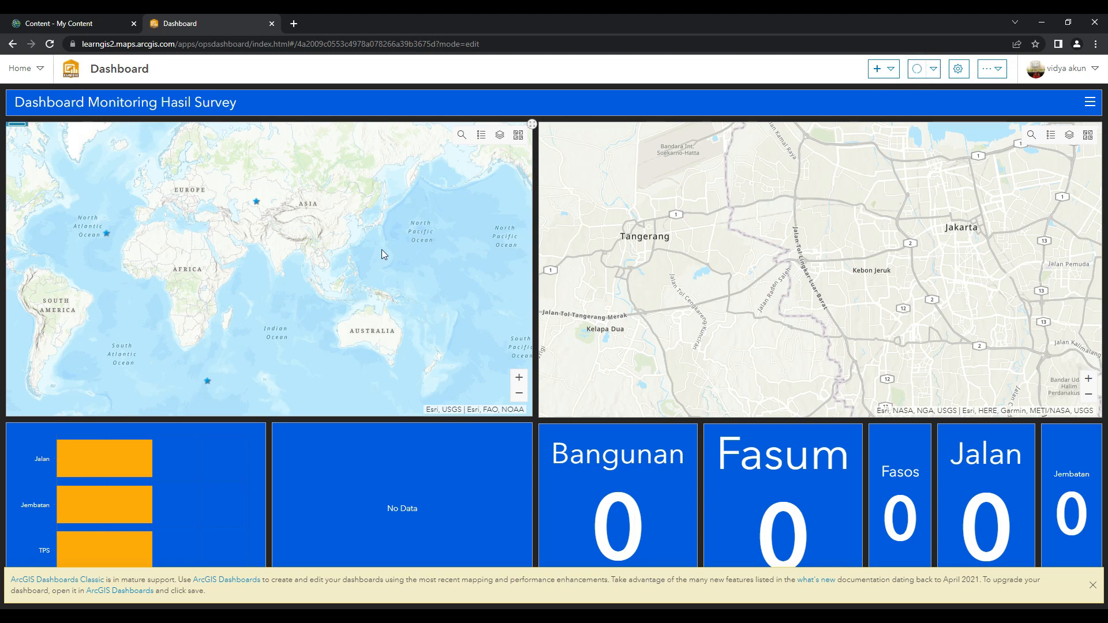
Inspect the pop-up of the star-shaped survey point west of the Asia label on the world map and close it
{"action": "mouse_move", "coordinate": [382, 250]}
{"action": "left_mouse_down"}
{"action": "mouse_move", "coordinate": [356, 239]}
{"action": "mouse_move", "coordinate": [366, 251]}
{"action": "left_mouse_up"}
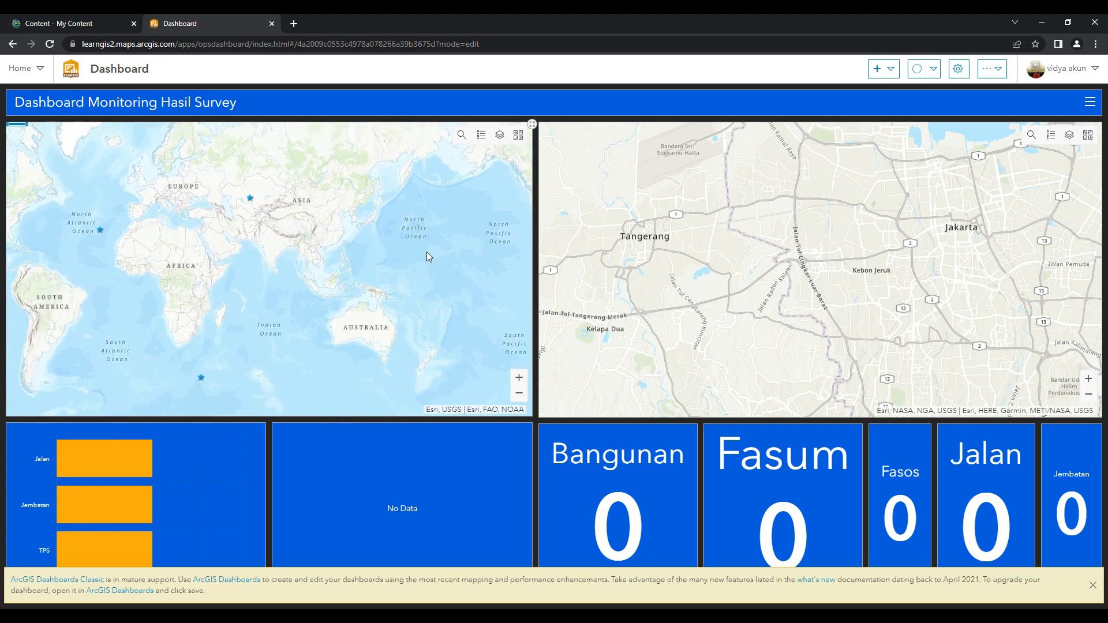
{"action": "left_click", "coordinate": [250, 199]}
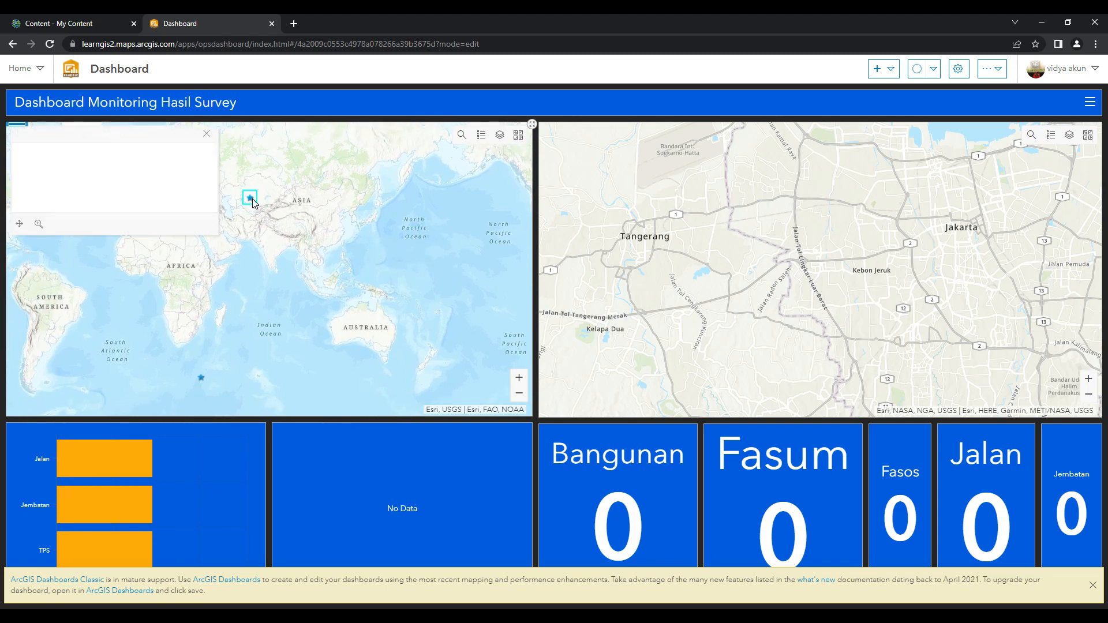
{"action": "left_click", "coordinate": [206, 134]}
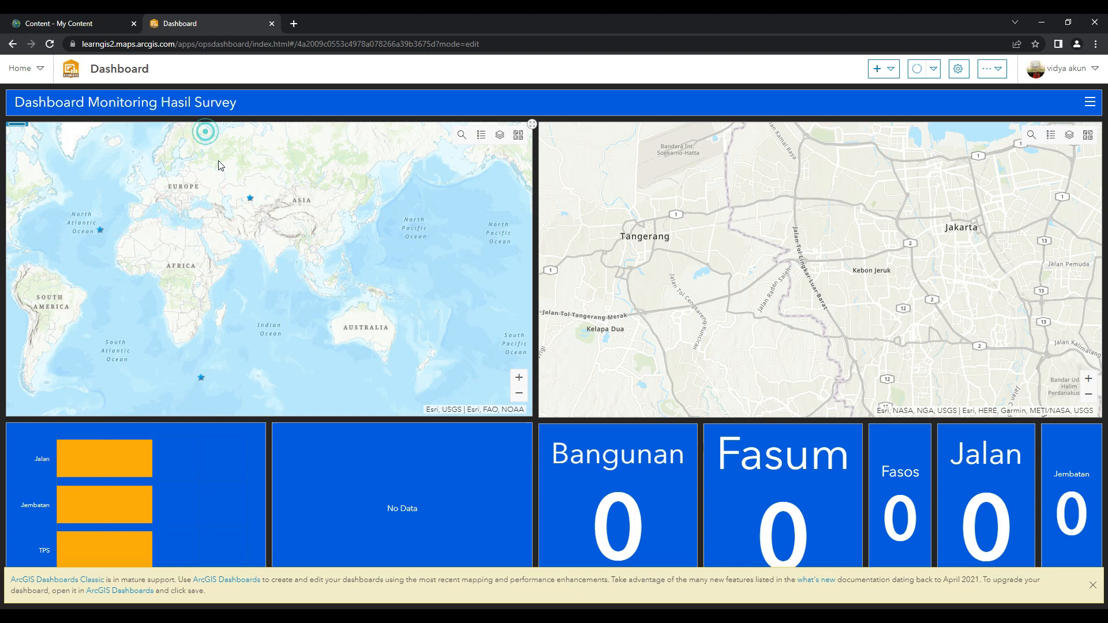
{"action": "left_click", "coordinate": [250, 198]}
{"action": "right_click", "coordinate": [248, 196]}
{"action": "left_click", "coordinate": [209, 131]}
{"action": "left_click", "coordinate": [208, 133]}
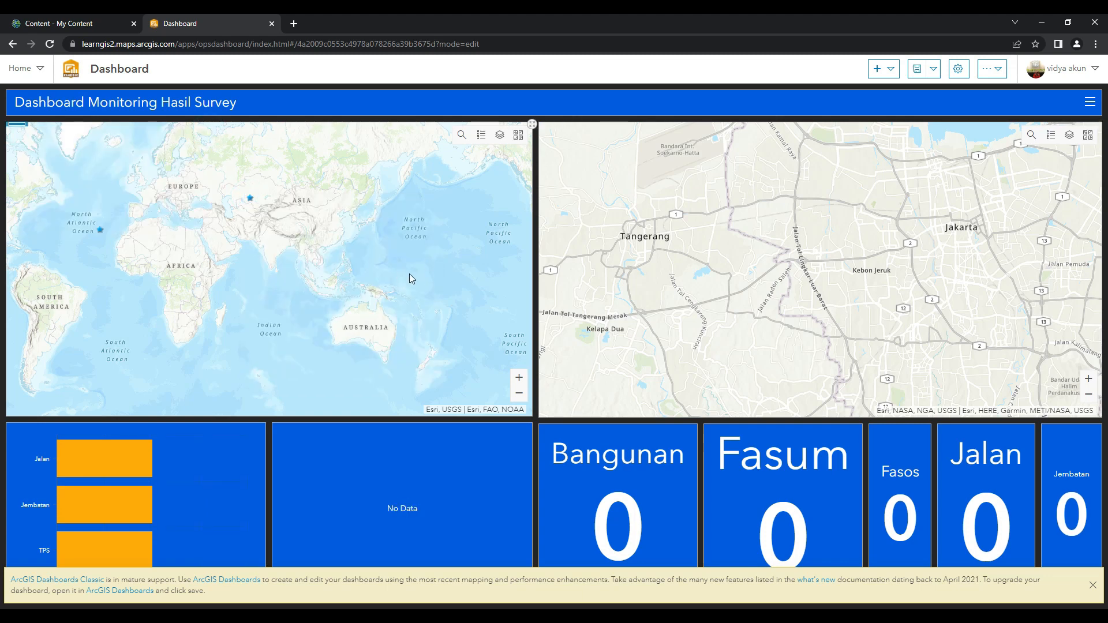
Zoom the world map in on Indonesia and shift the Tangerang map slightly to the southeast
{"action": "left_click_drag", "start_coordinate": [413, 275], "coordinate": [323, 229]}
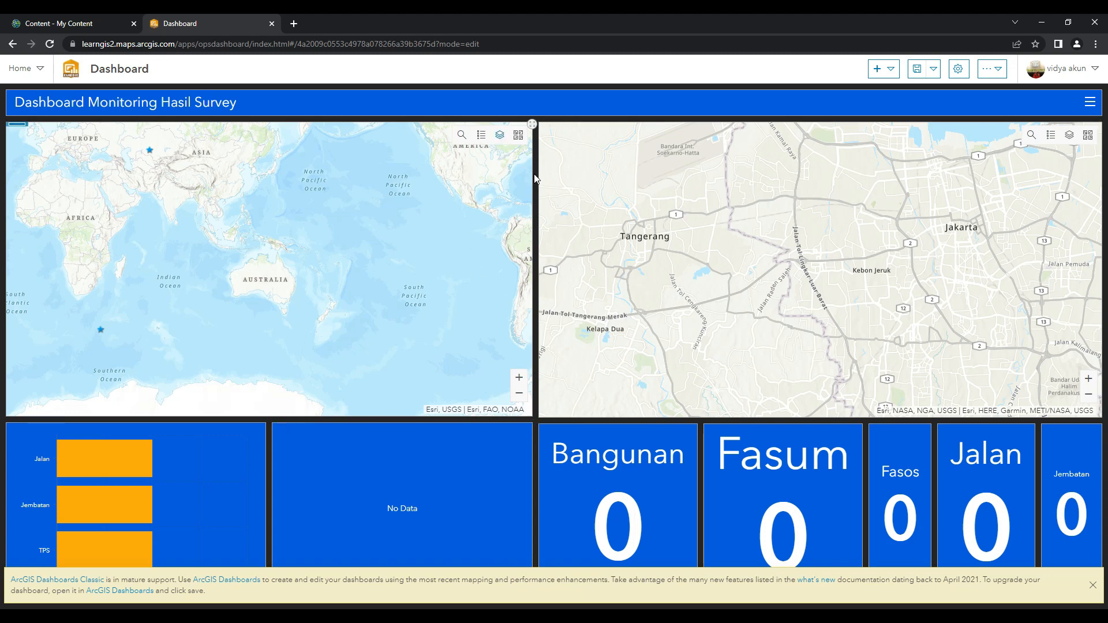
{"action": "left_click_drag", "start_coordinate": [662, 268], "coordinate": [692, 282]}
{"action": "left_click_drag", "start_coordinate": [509, 270], "coordinate": [503, 328]}
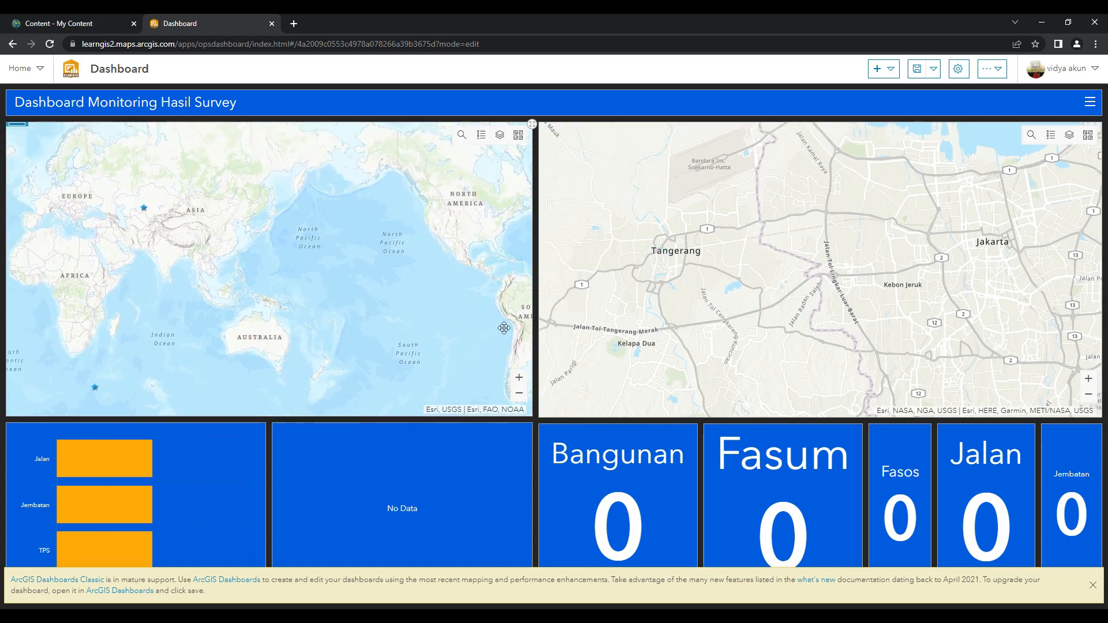
{"action": "scroll", "coordinate": [255, 288], "scroll_direction": "up", "scroll_amount": 3}
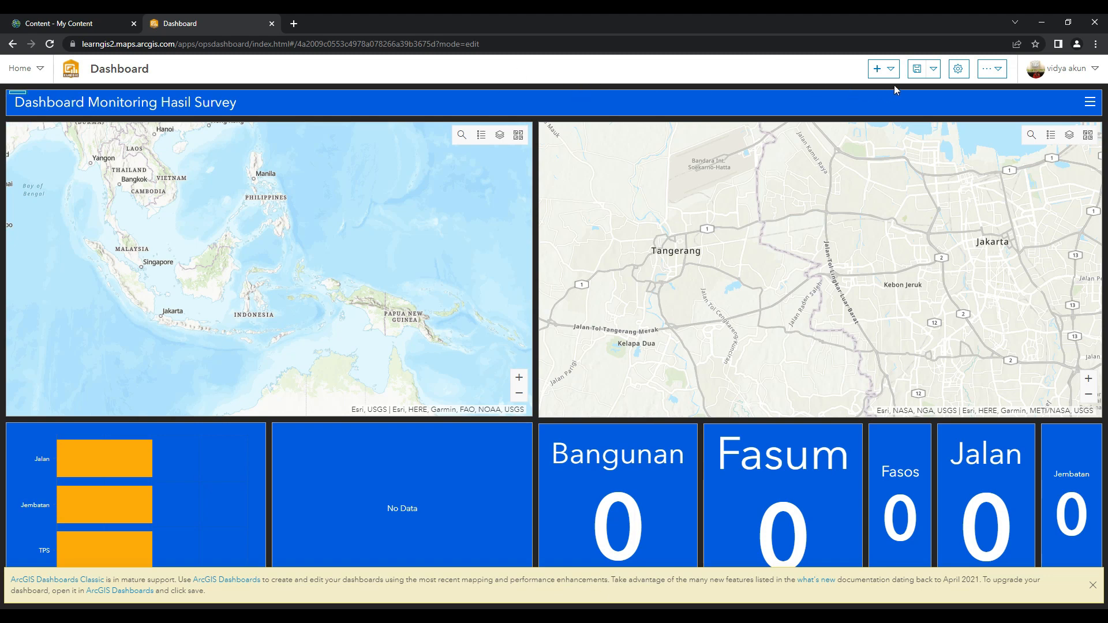
Review the dashboard's sharing and theme options and its theme color settings, leaving them as they are
{"action": "left_click", "coordinate": [993, 77]}
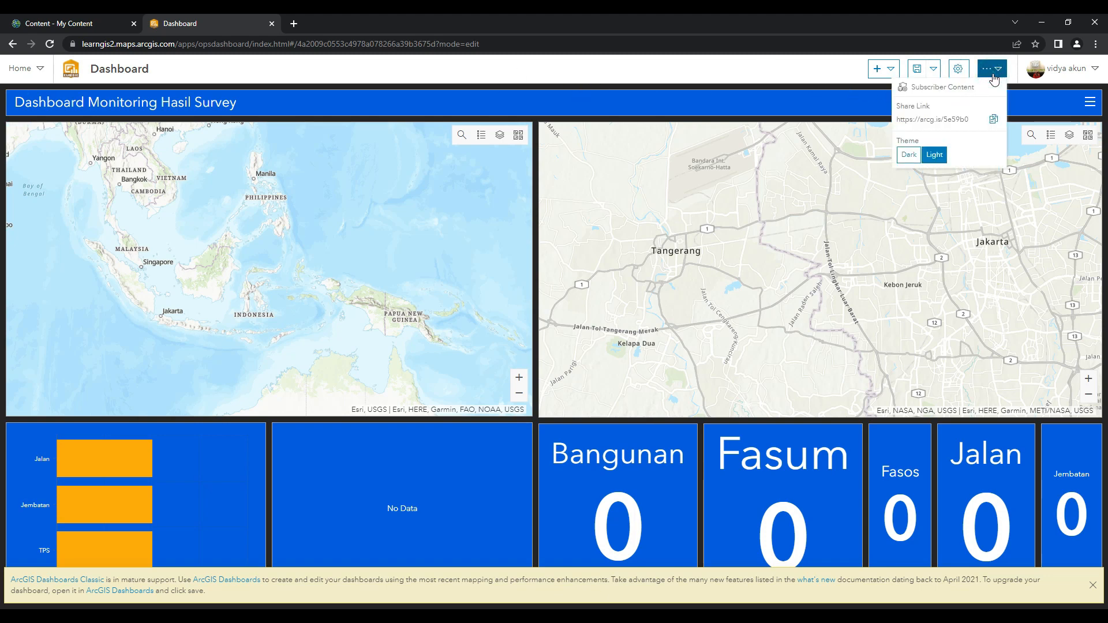
{"action": "left_click", "coordinate": [959, 70]}
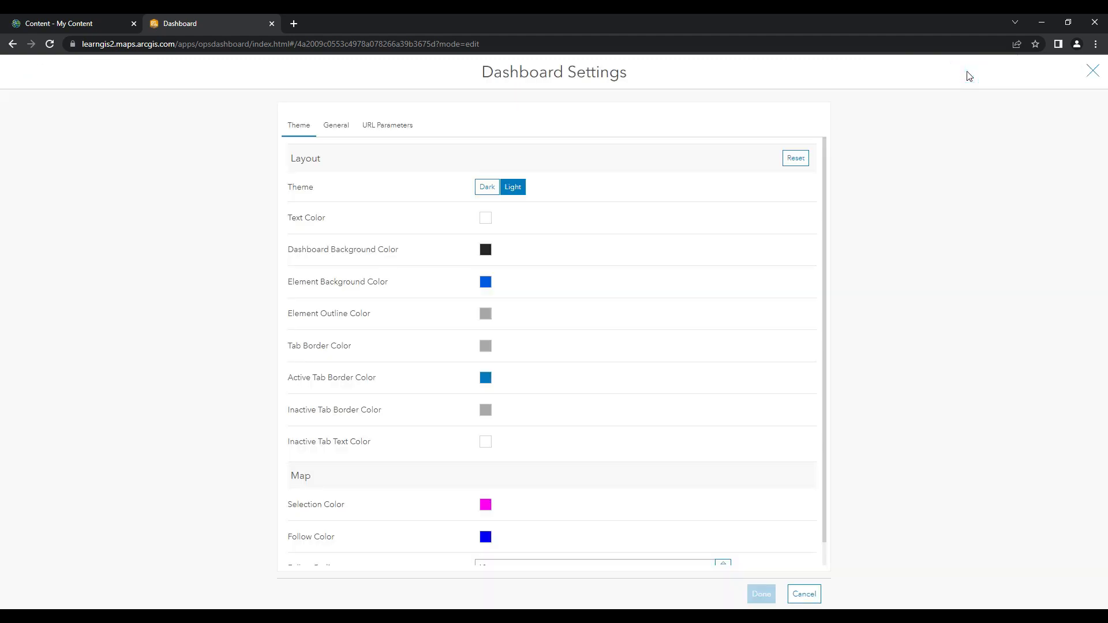
{"action": "left_click", "coordinate": [1090, 73]}
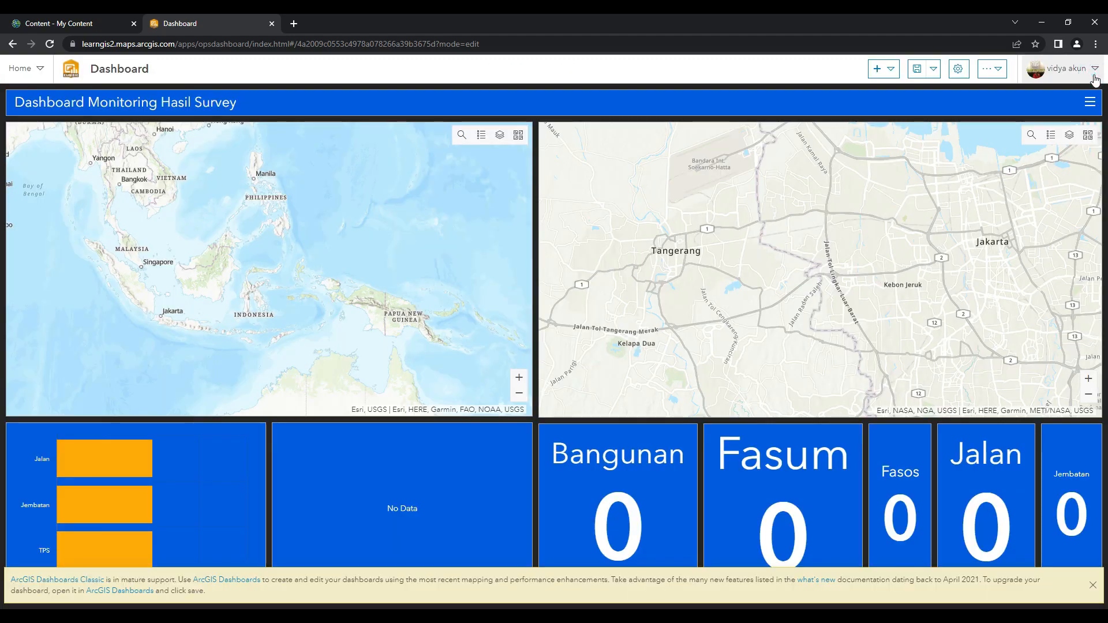
{"action": "left_click", "coordinate": [933, 68]}
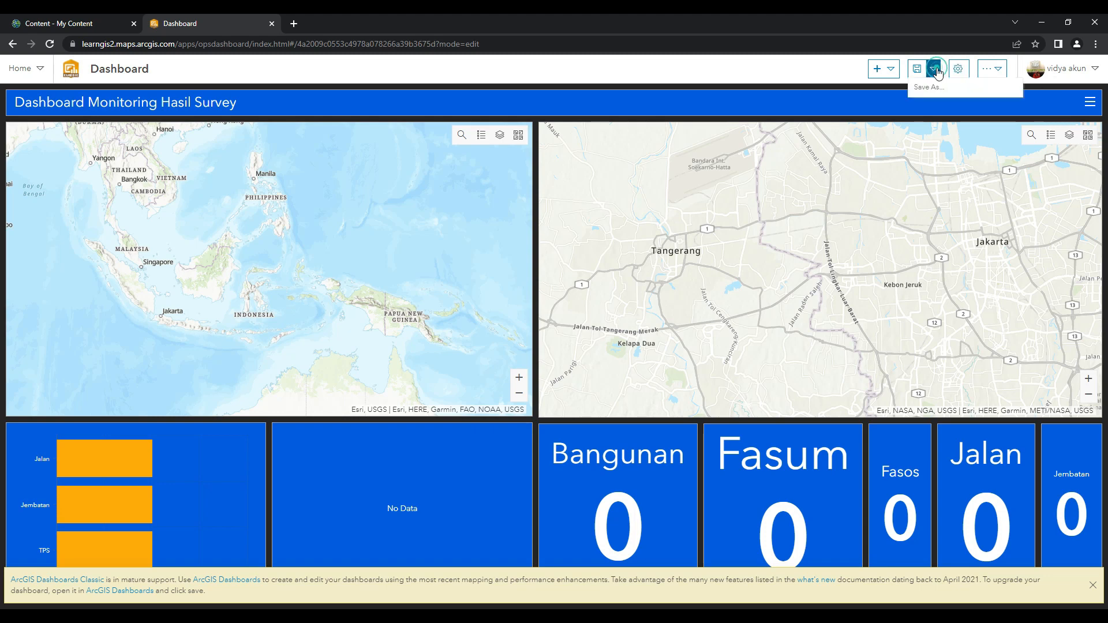
{"action": "left_click", "coordinate": [891, 70]}
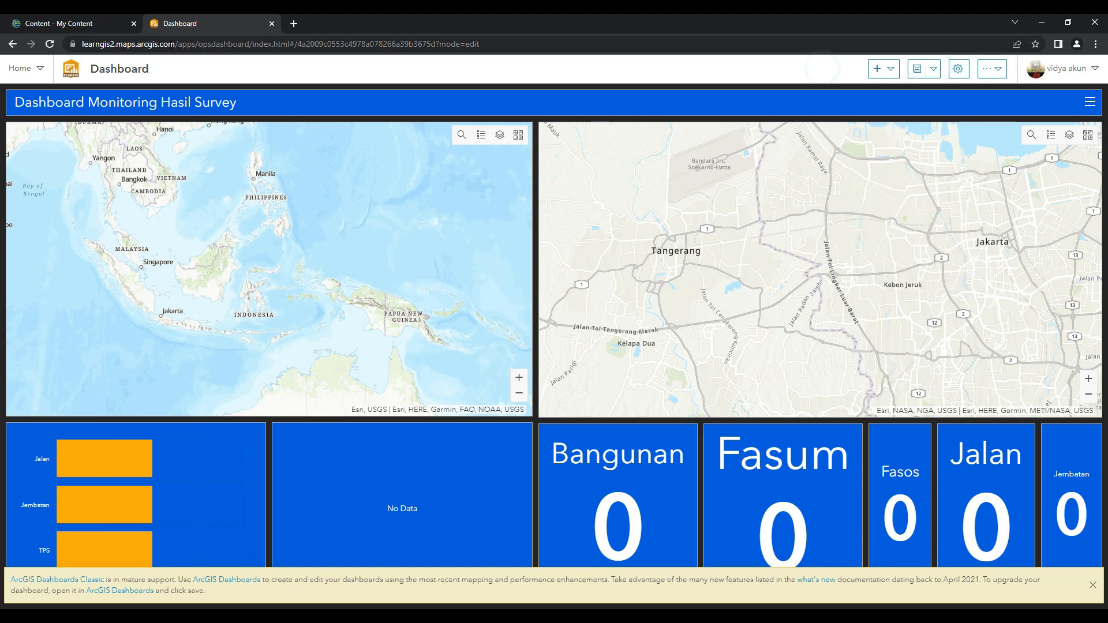
Leave the dashboard editor for the content list, close the duplicate content page, and open the Dashboard item in its viewer
{"action": "left_click", "coordinate": [25, 68]}
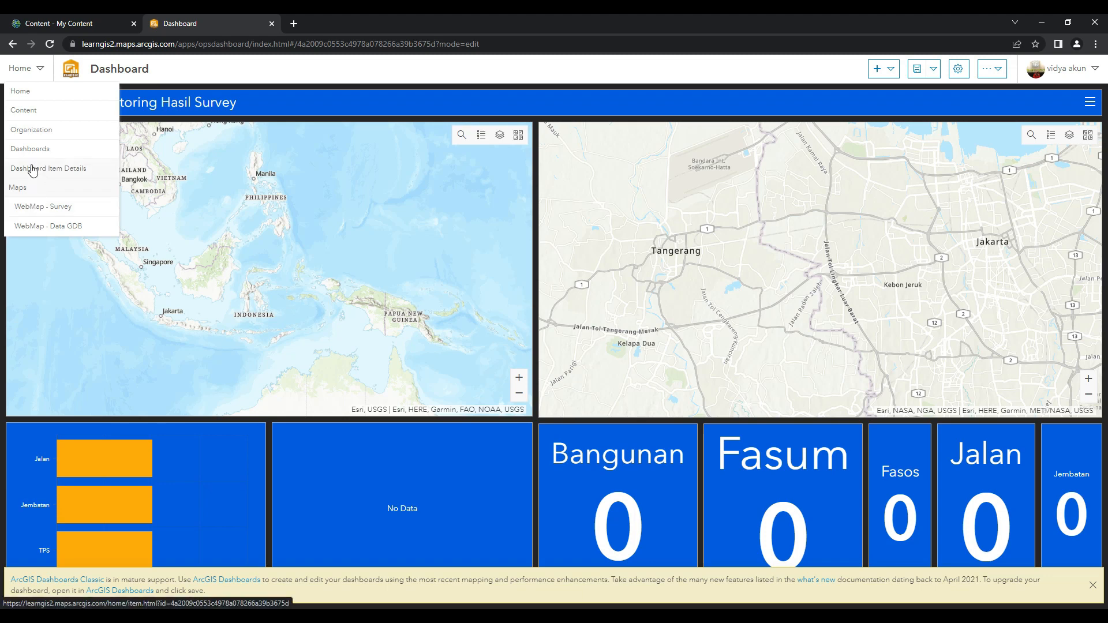
{"action": "left_click", "coordinate": [30, 110]}
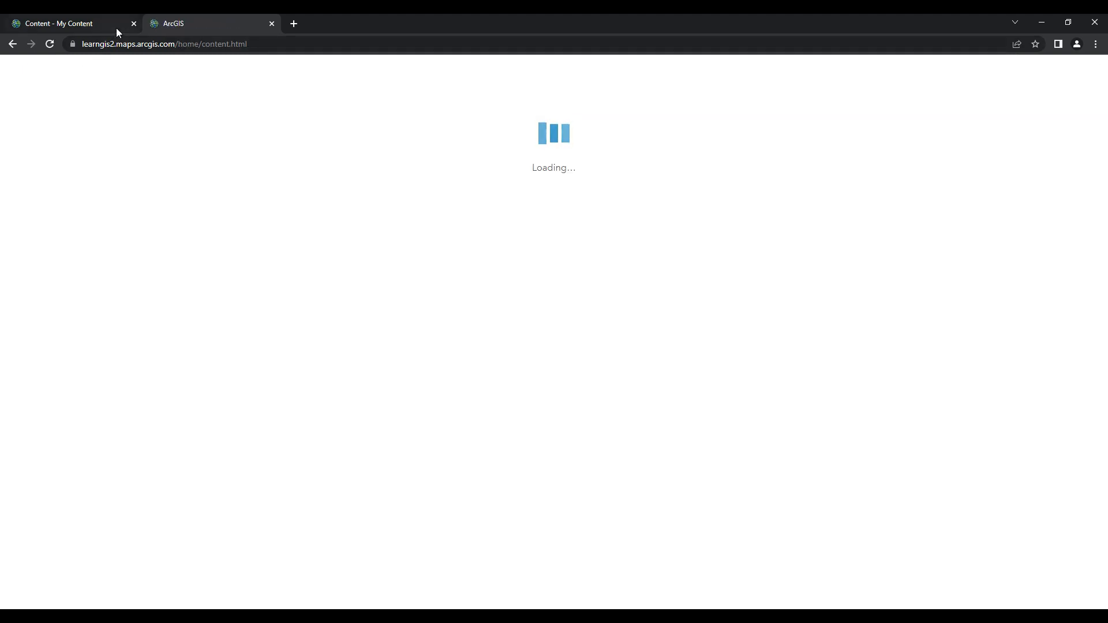
{"action": "left_click", "coordinate": [134, 26]}
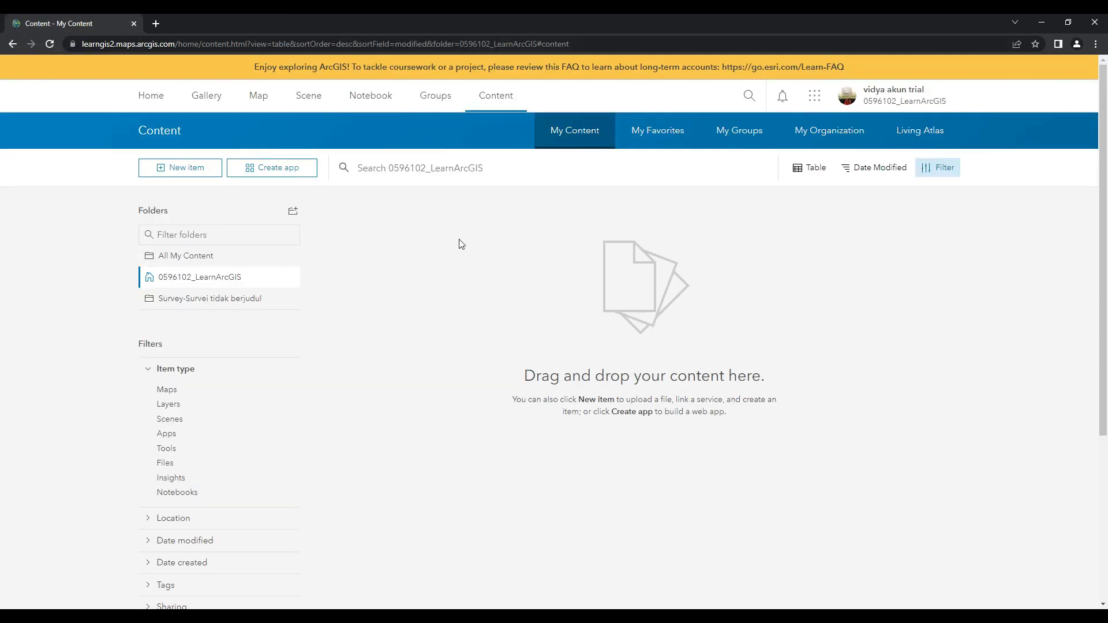
{"action": "left_click", "coordinate": [398, 264]}
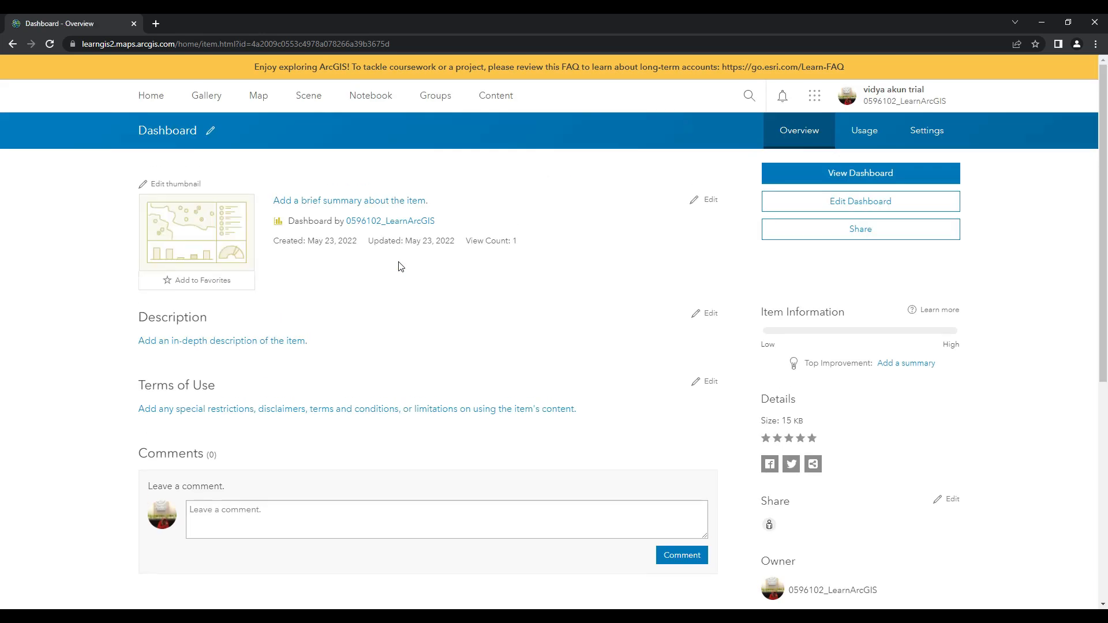
{"action": "left_click", "coordinate": [805, 172]}
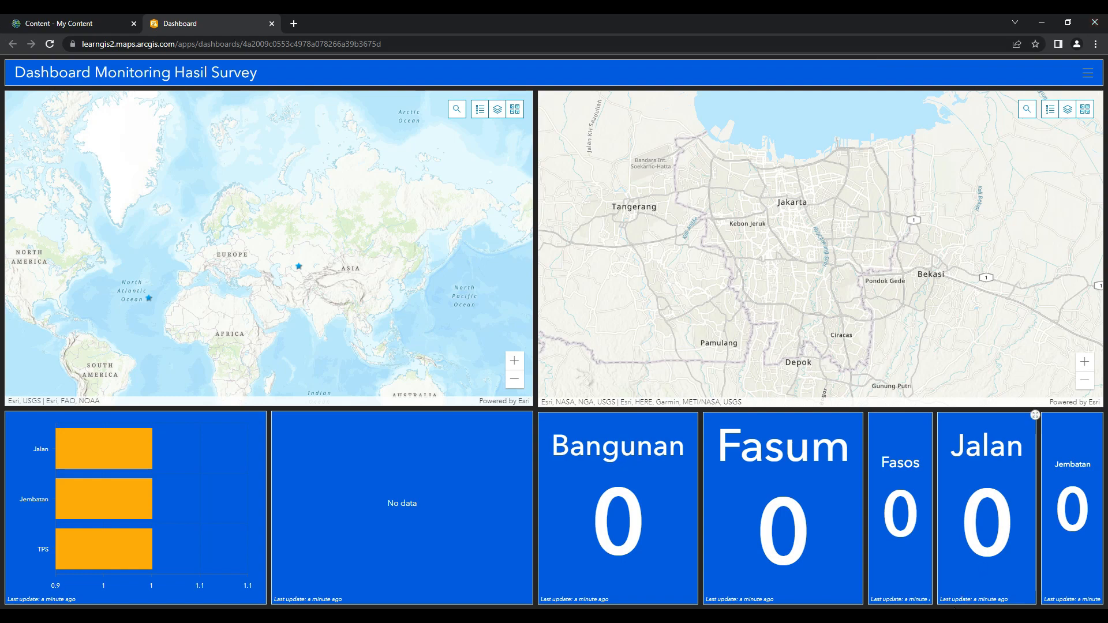
{"action": "left_click", "coordinate": [971, 616]}
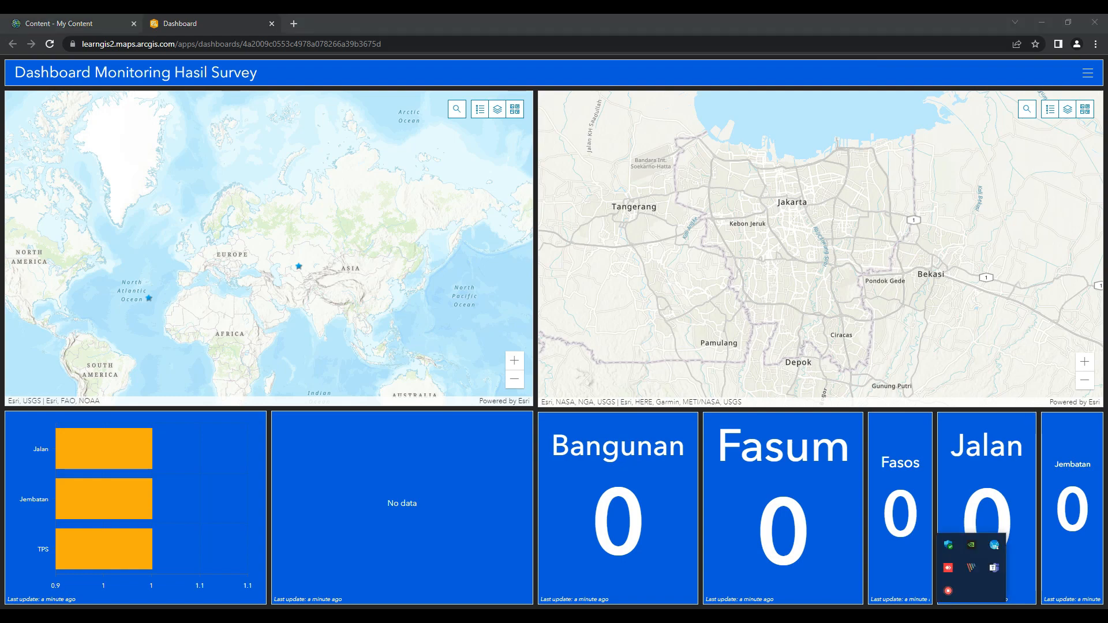
{"action": "left_click", "coordinate": [950, 591]}
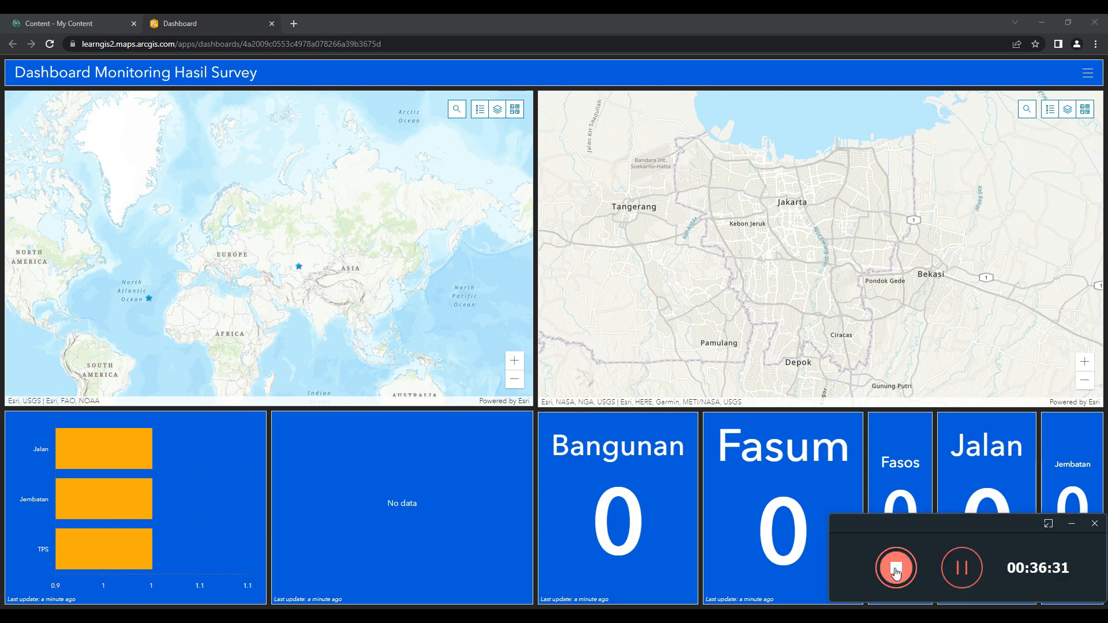
{"action": "left_click", "coordinate": [899, 571]}
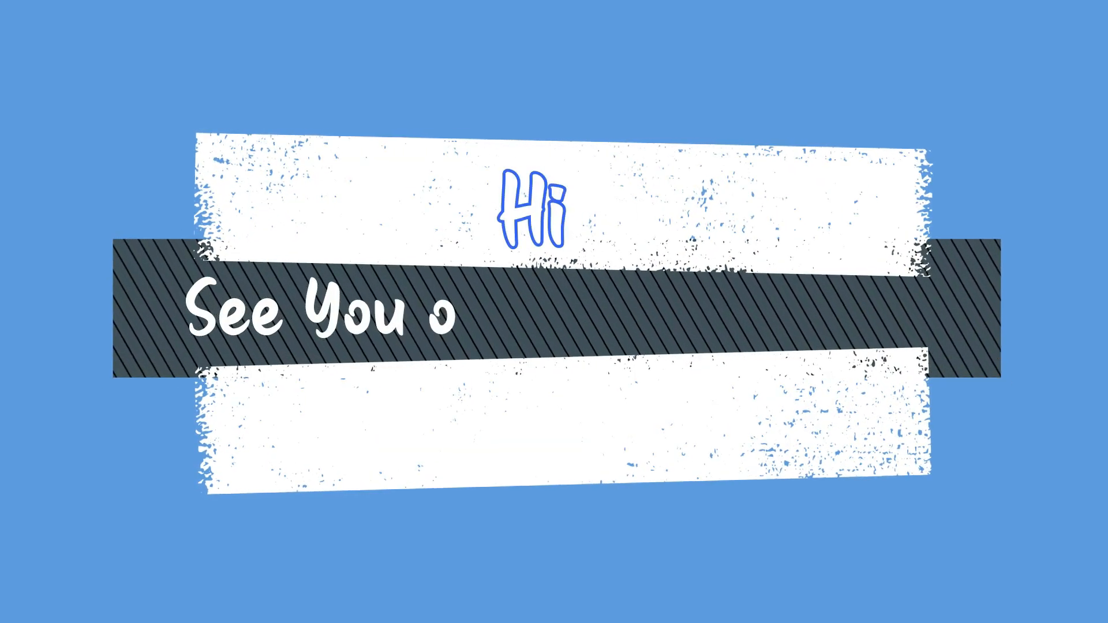